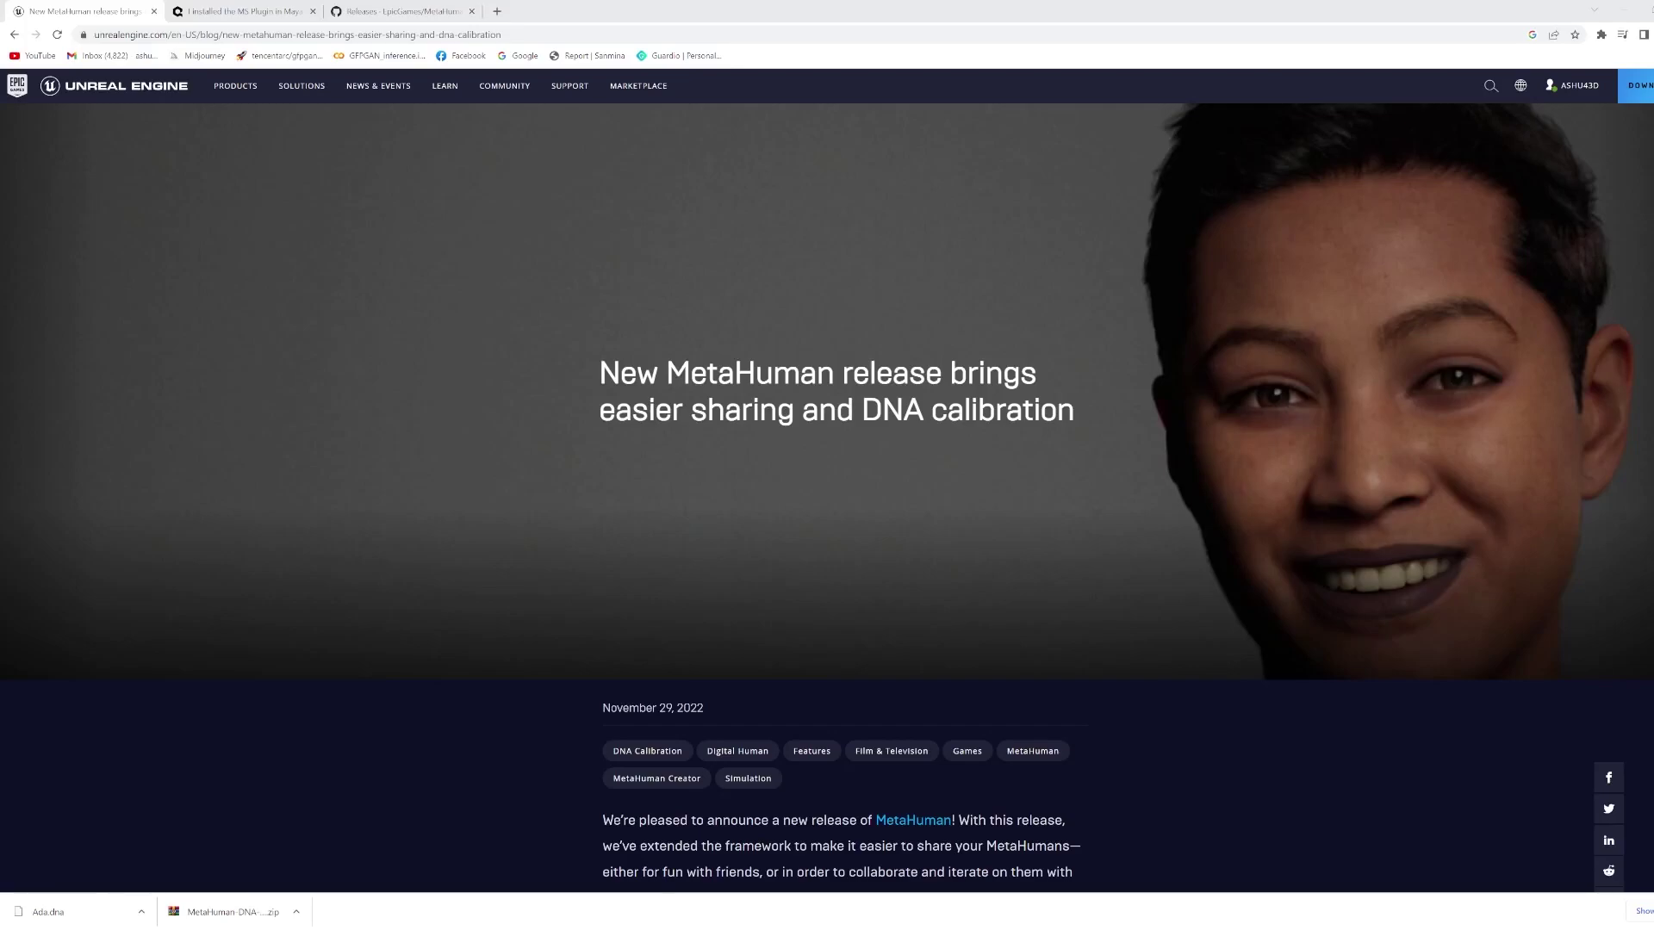
- Highlight "DNA calibration" in the MetaHuman release headline and view the Usage in Maya documentation on GitHub
left_click_drag(863, 410, 1075, 410)
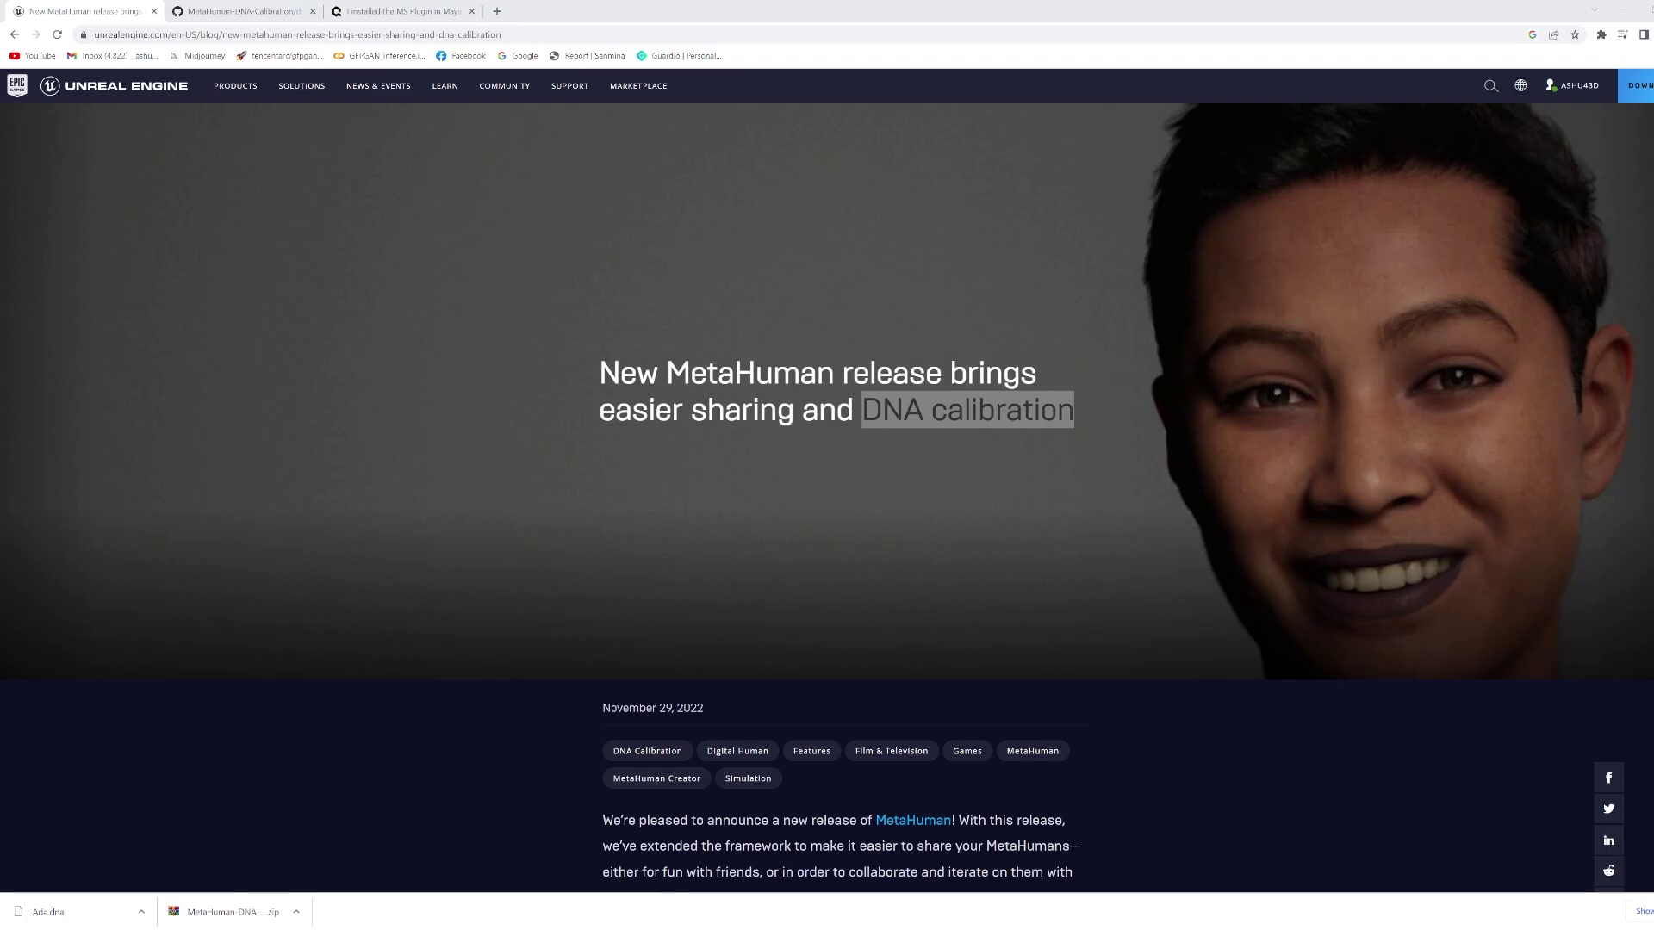
key("ctrl+Tab")
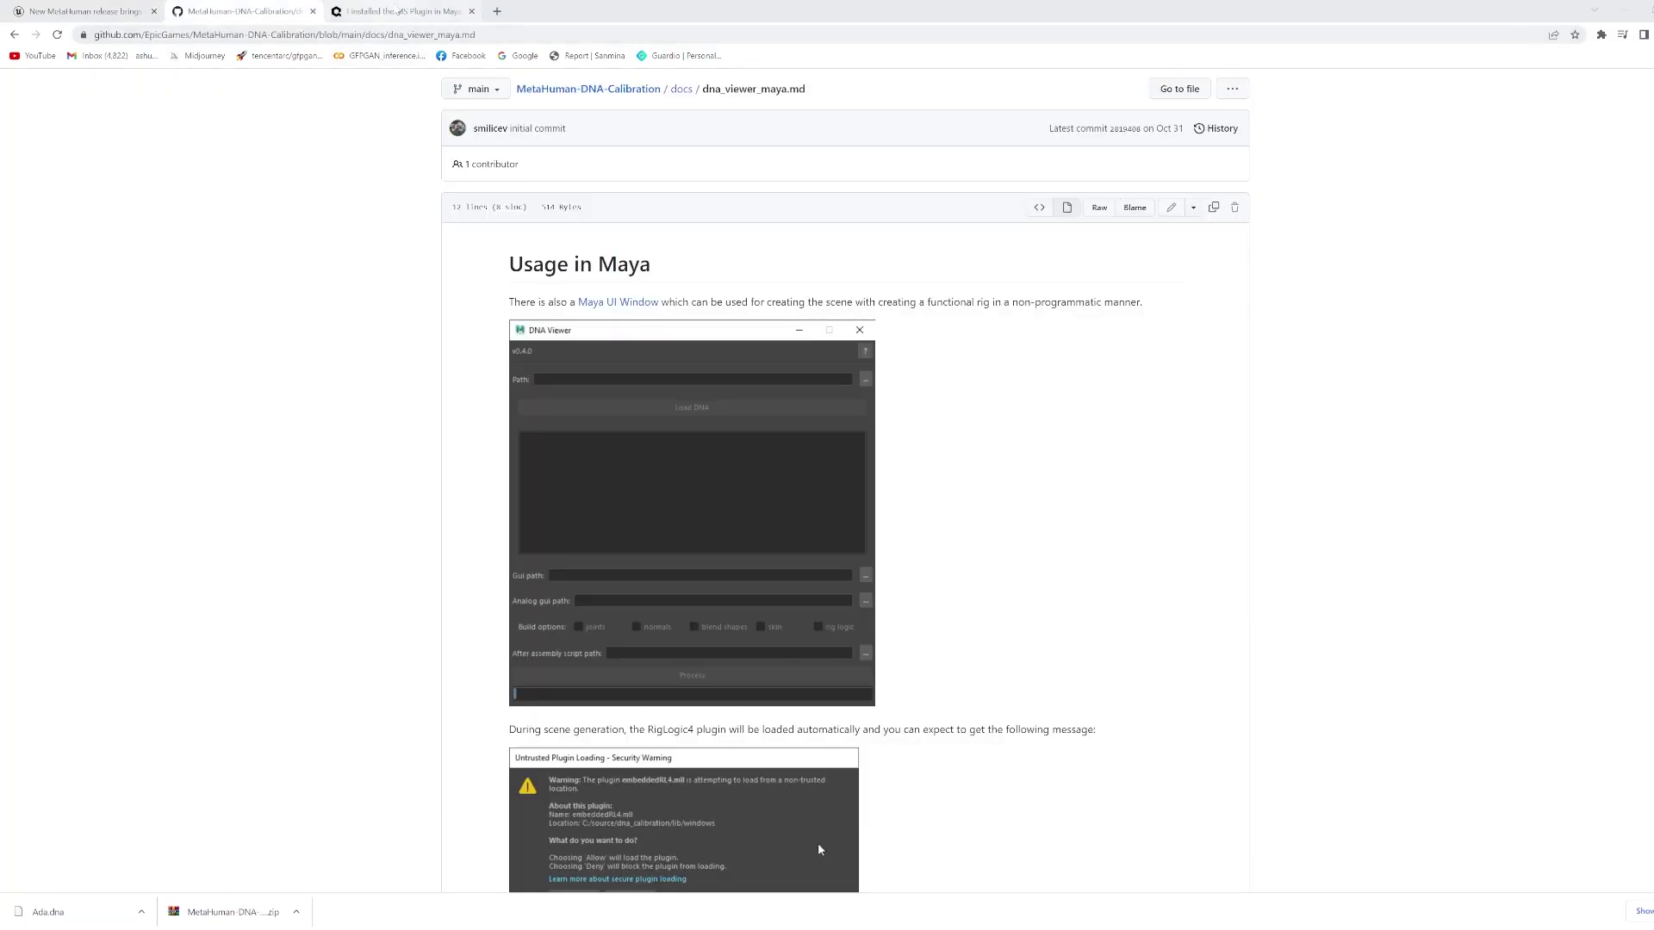
- Read the Quixel help article on checking for PyMEL in Maya 2022, highlighting the command "mayapy -m pip list"
left_click(414, 11)
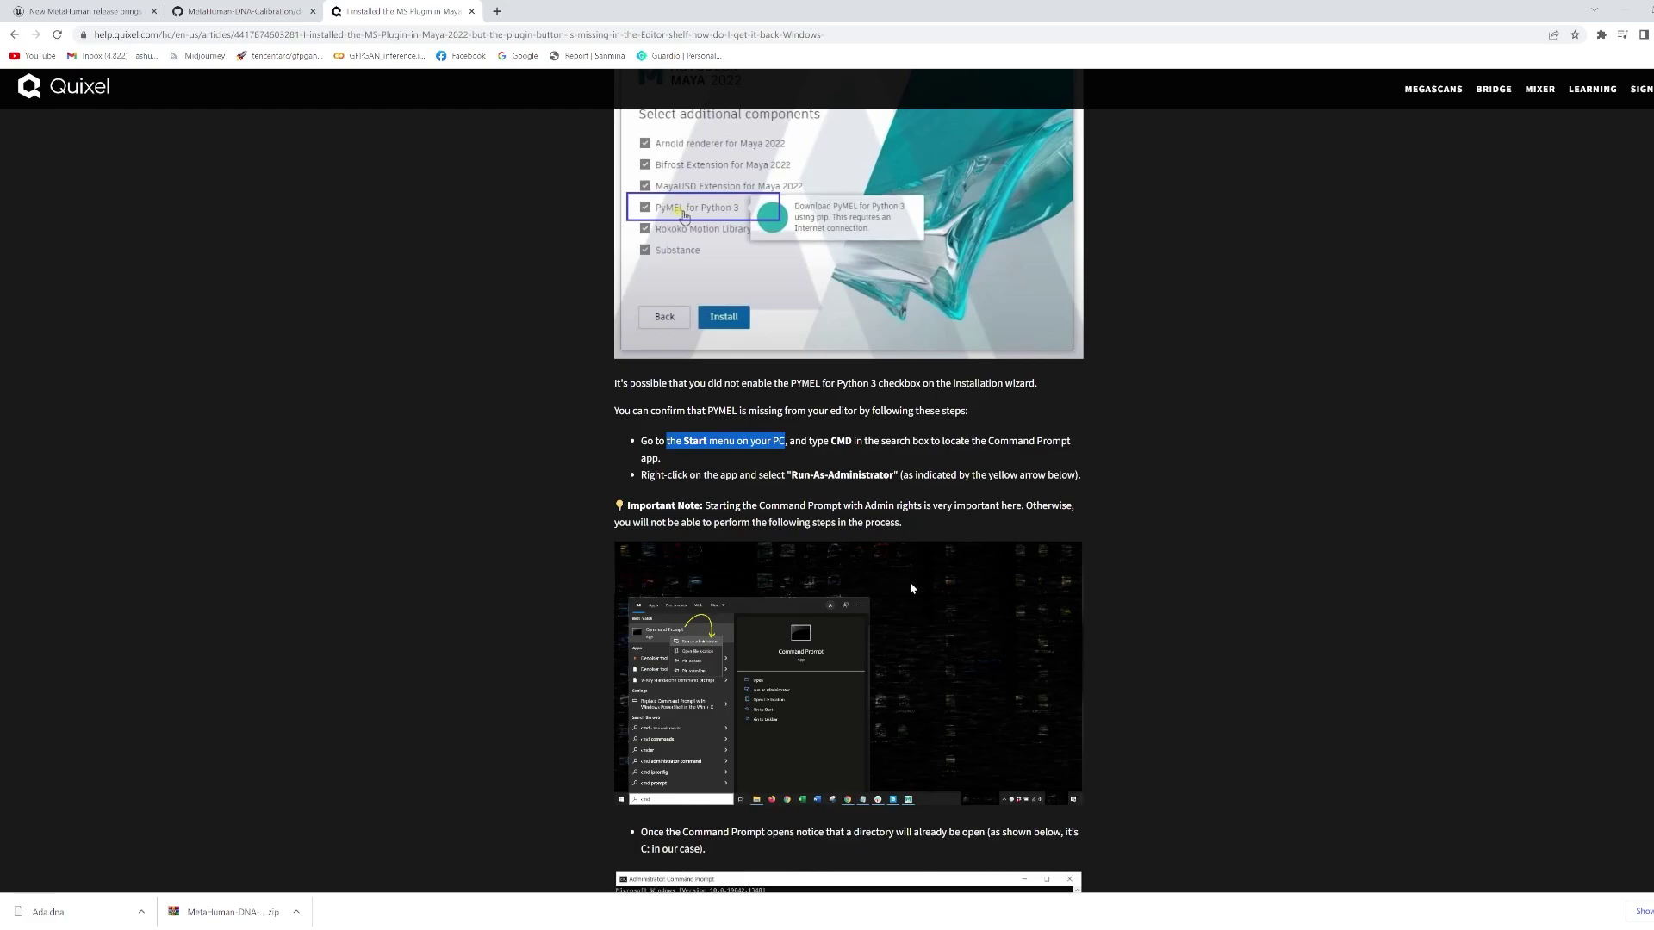
scroll(911, 587, "down", 2)
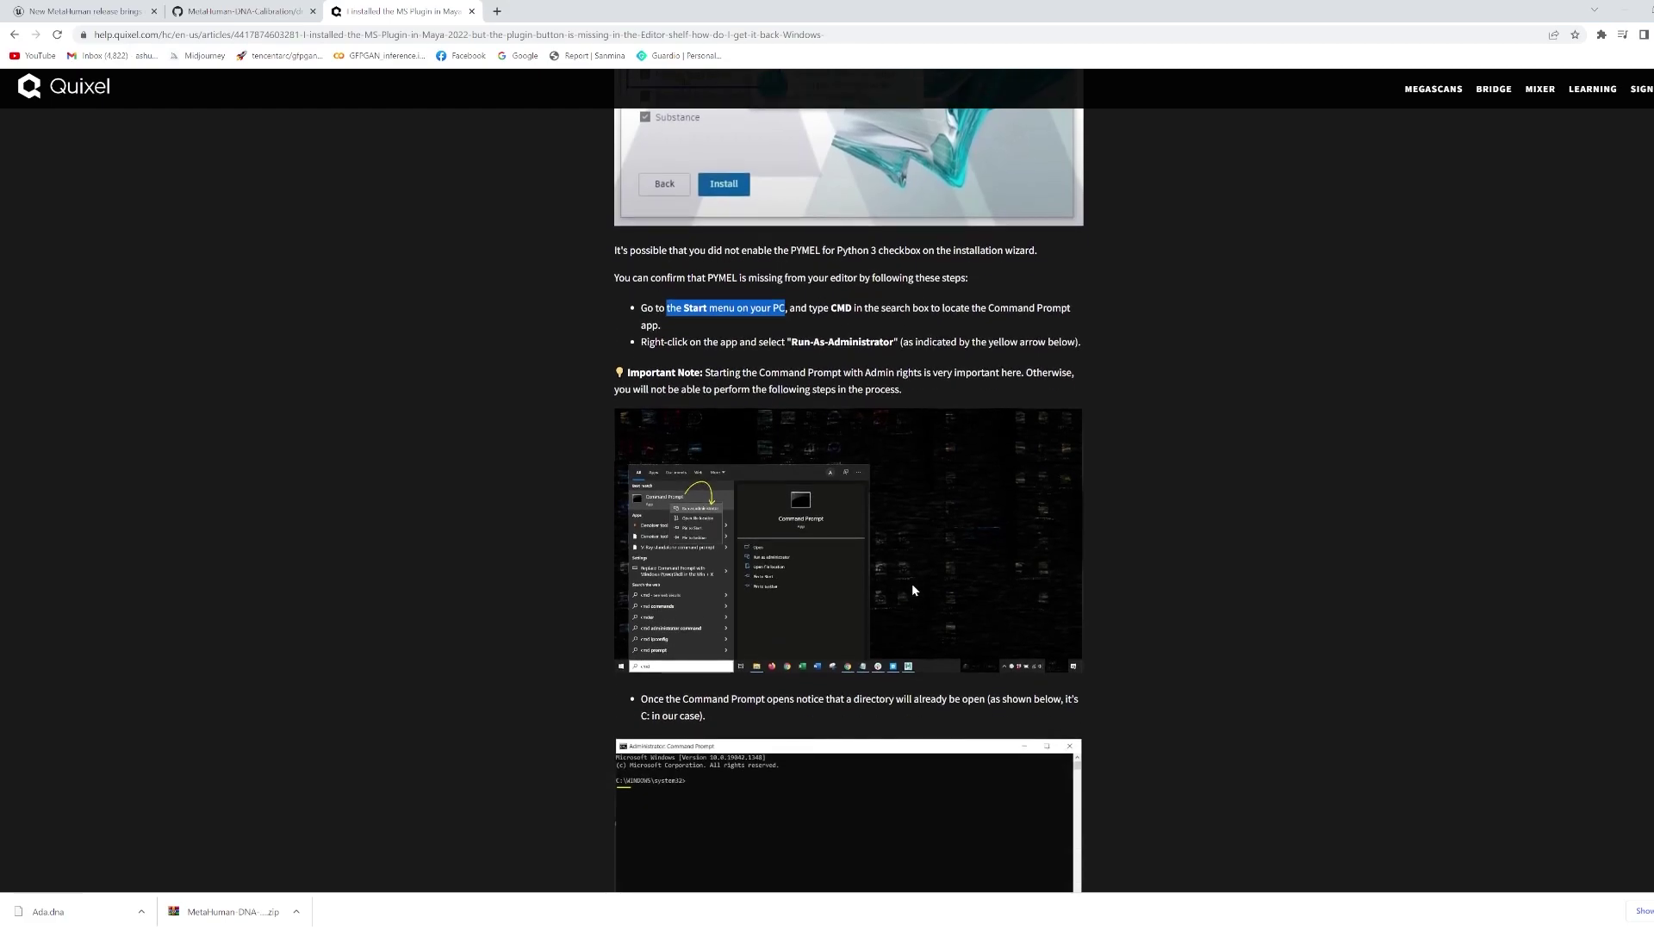
scroll(914, 590, "down", 5)
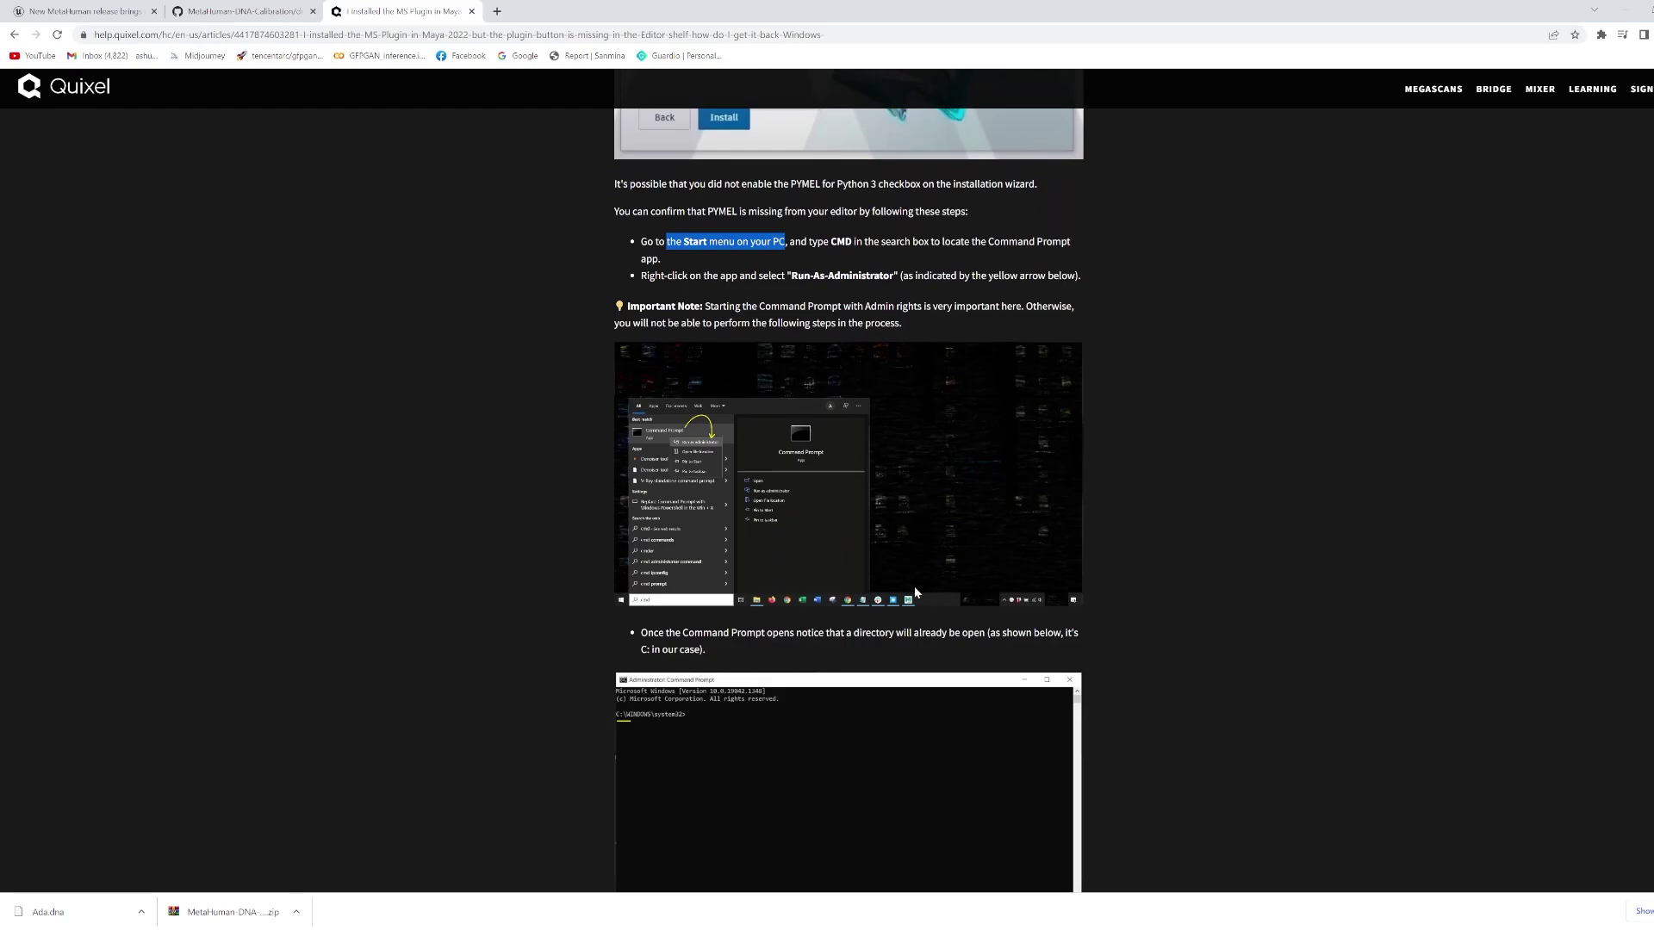
scroll(914, 604, "down", 2)
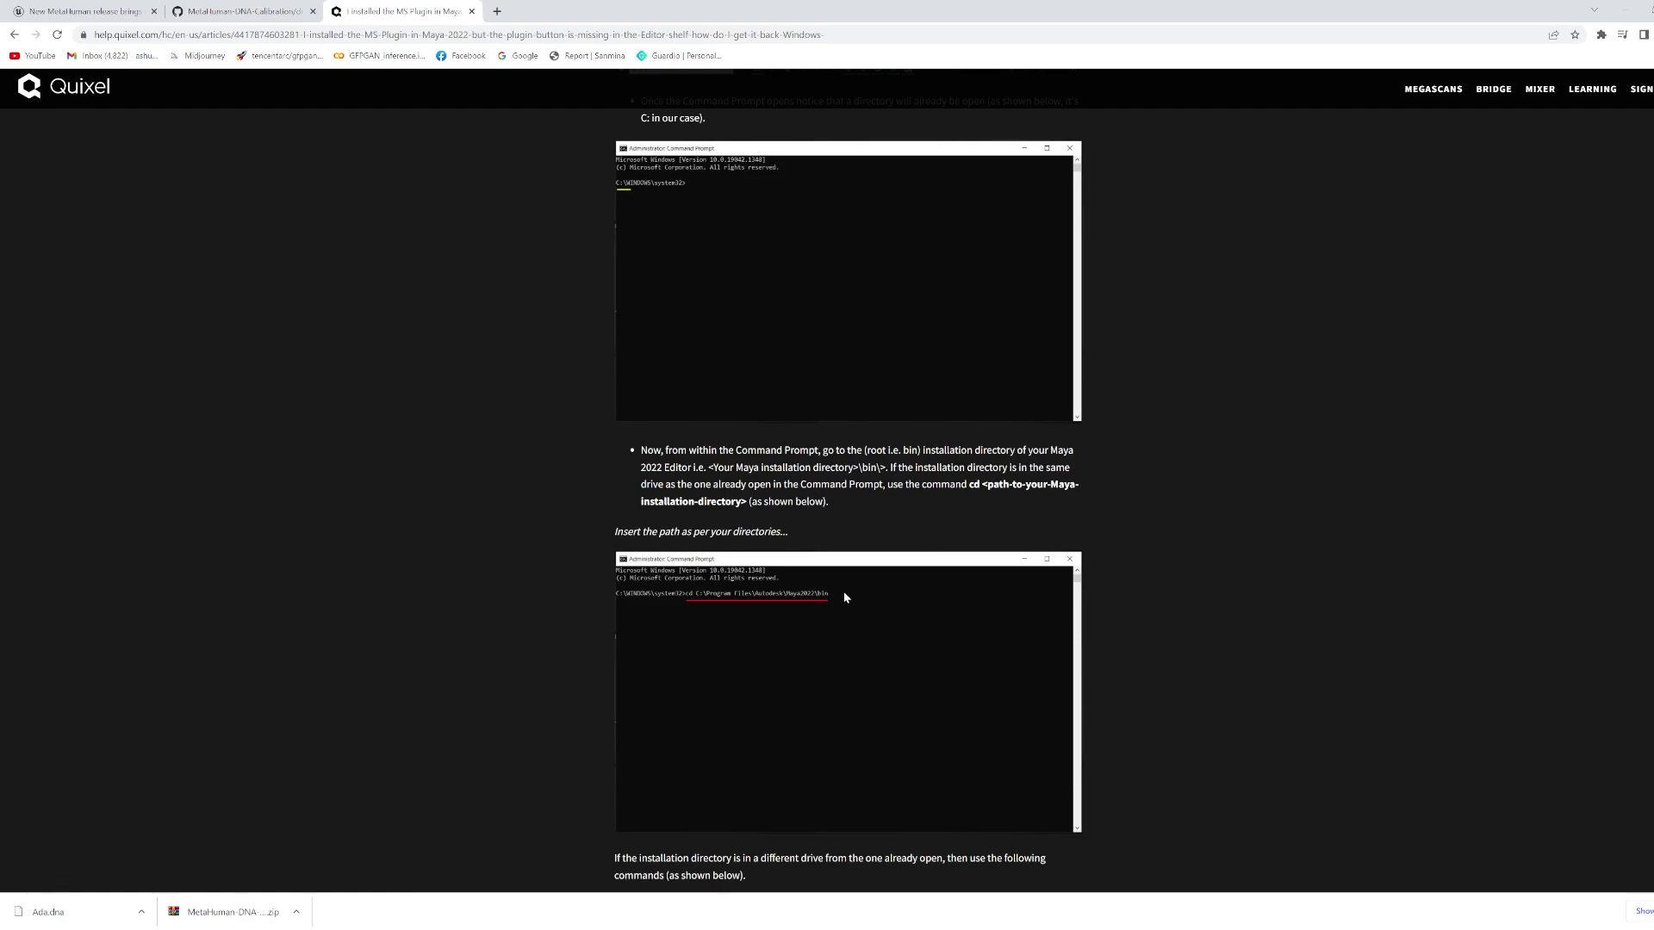
scroll(844, 596, "down", 2)
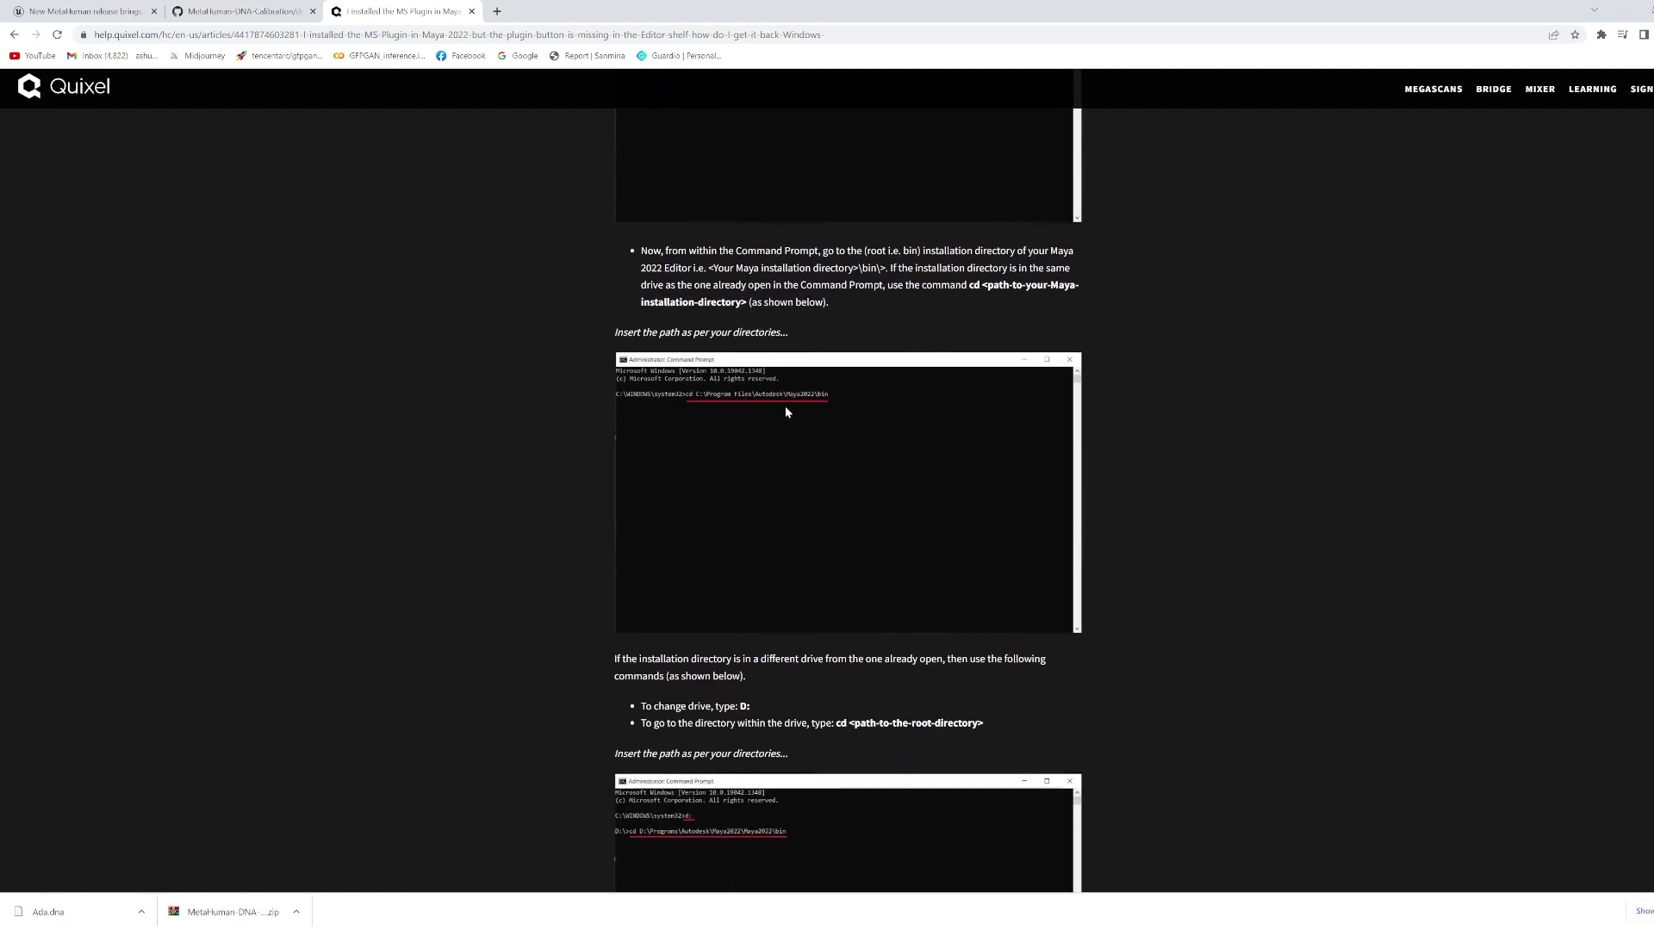
scroll(772, 401, "down", 3)
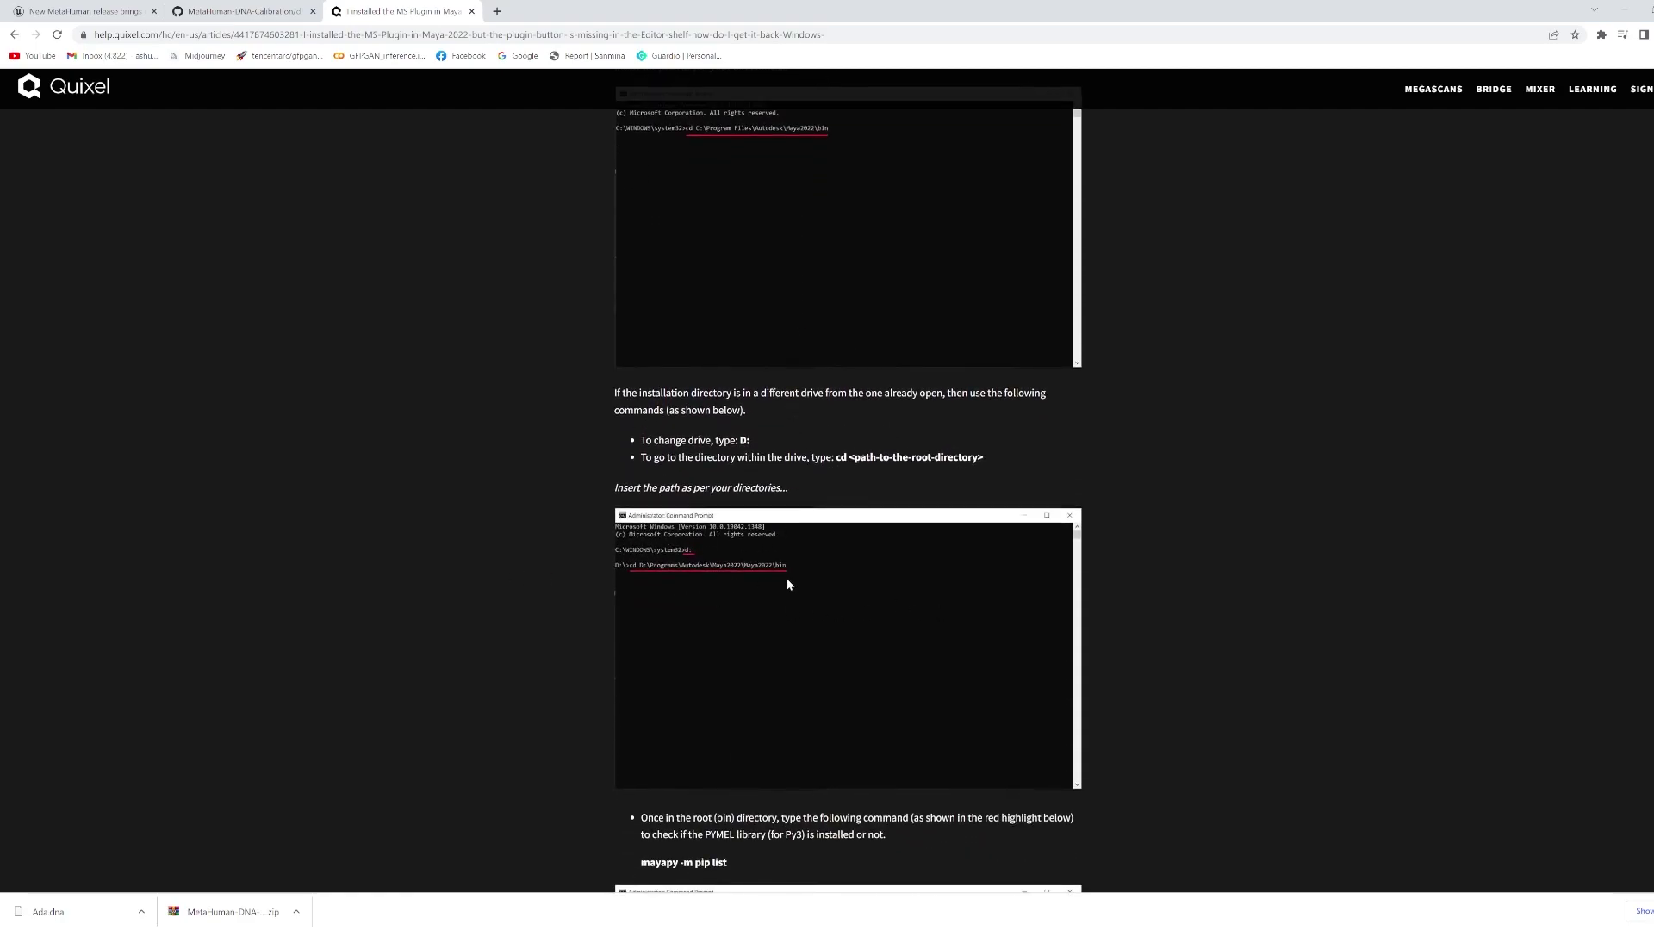
scroll(787, 577, "down", 4)
left_click_drag(640, 464, 728, 465)
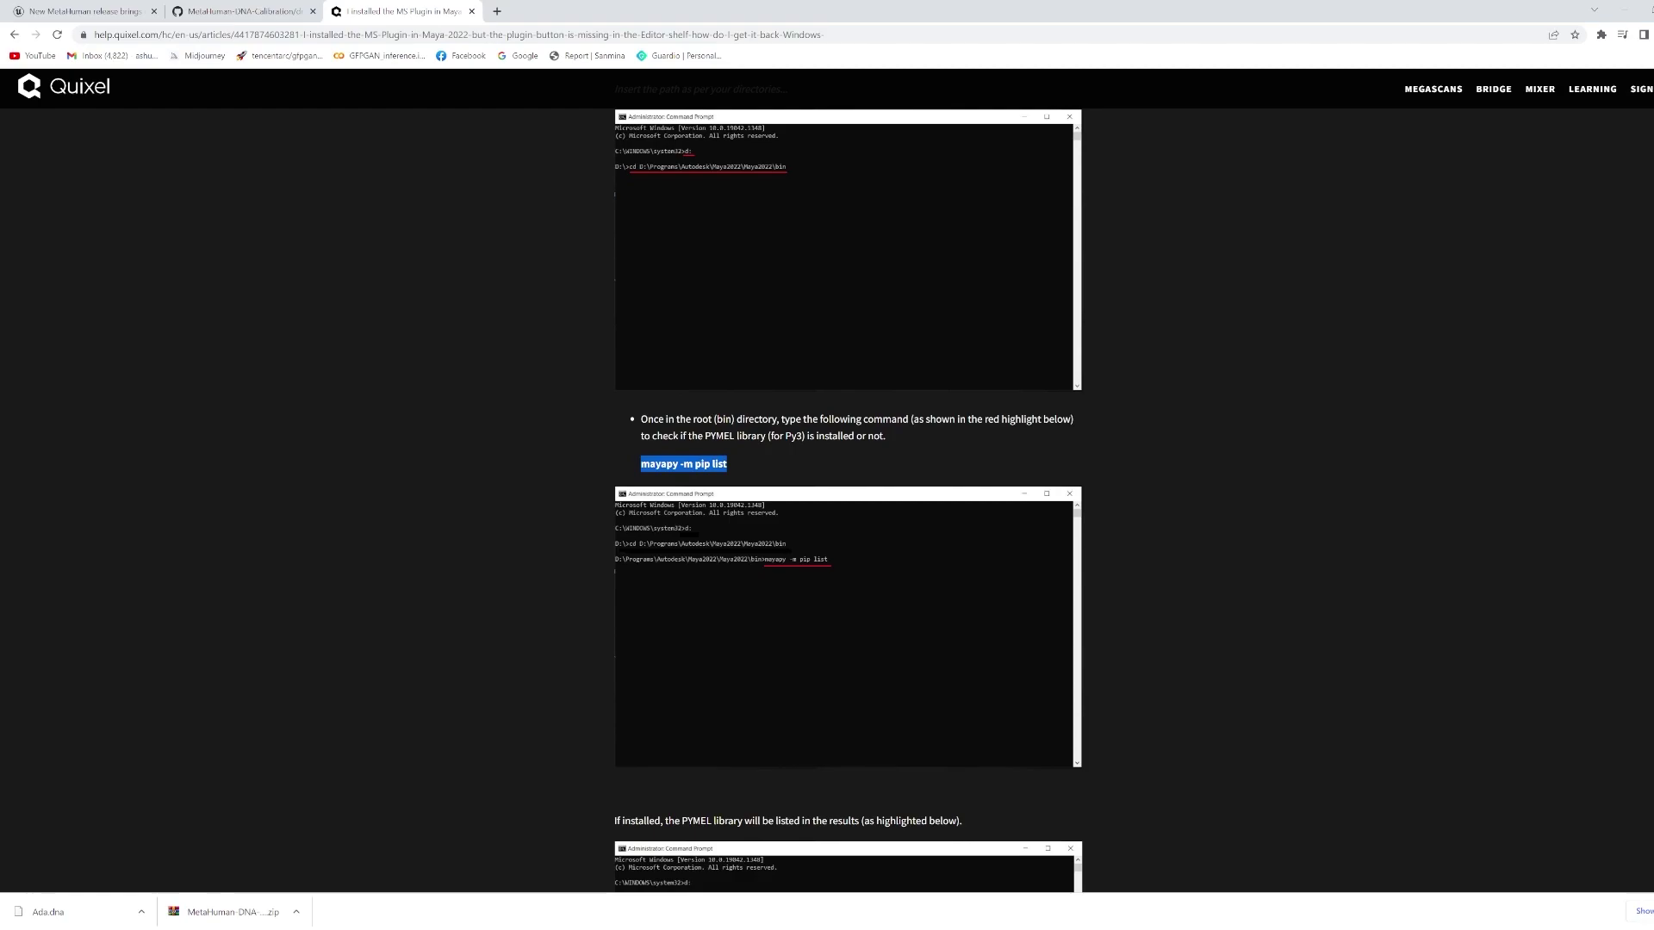
scroll(825, 584, "down", 5)
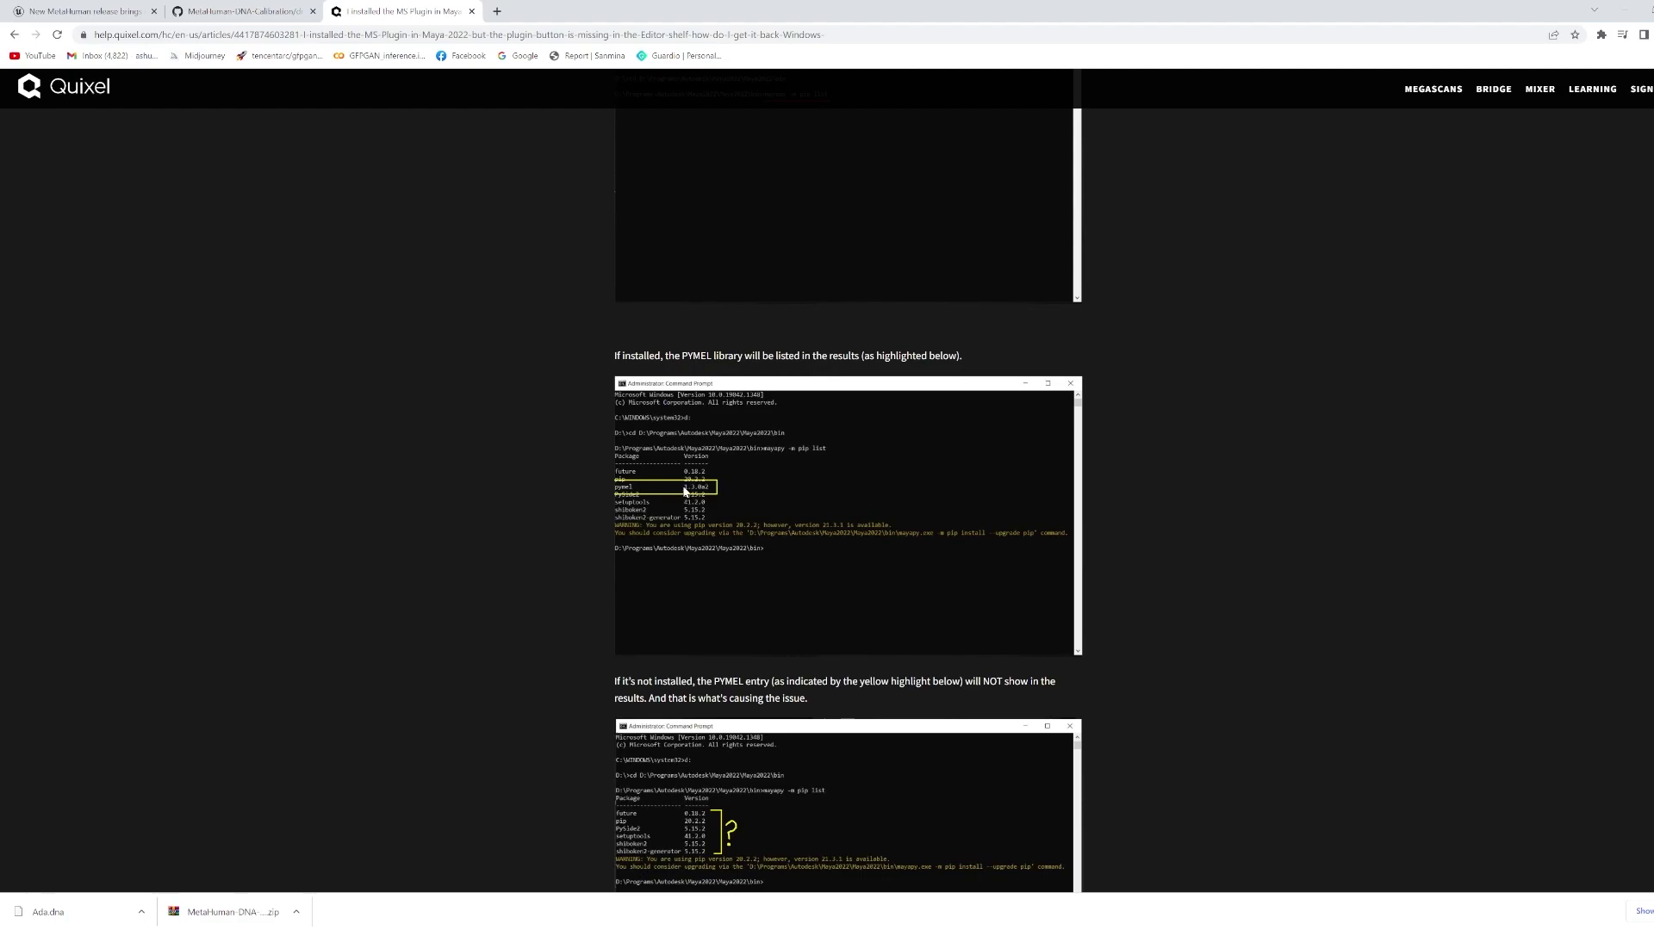
scroll(684, 490, "down", 3)
scroll(686, 491, "up", 2)
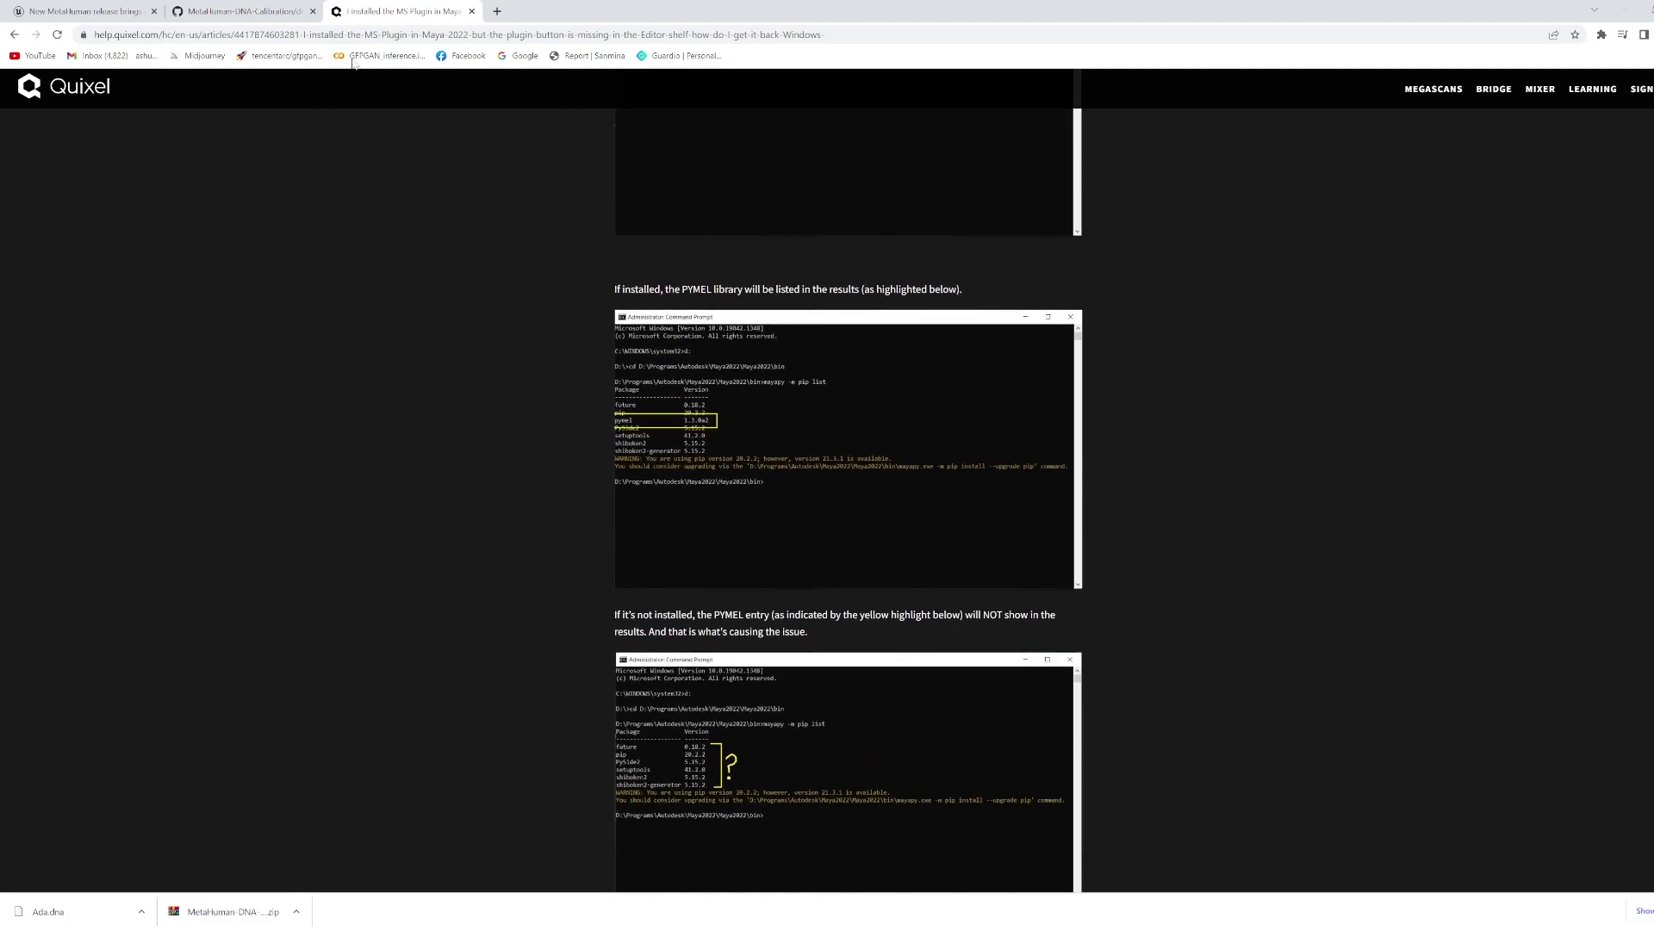
scroll(870, 535, "up", 10)
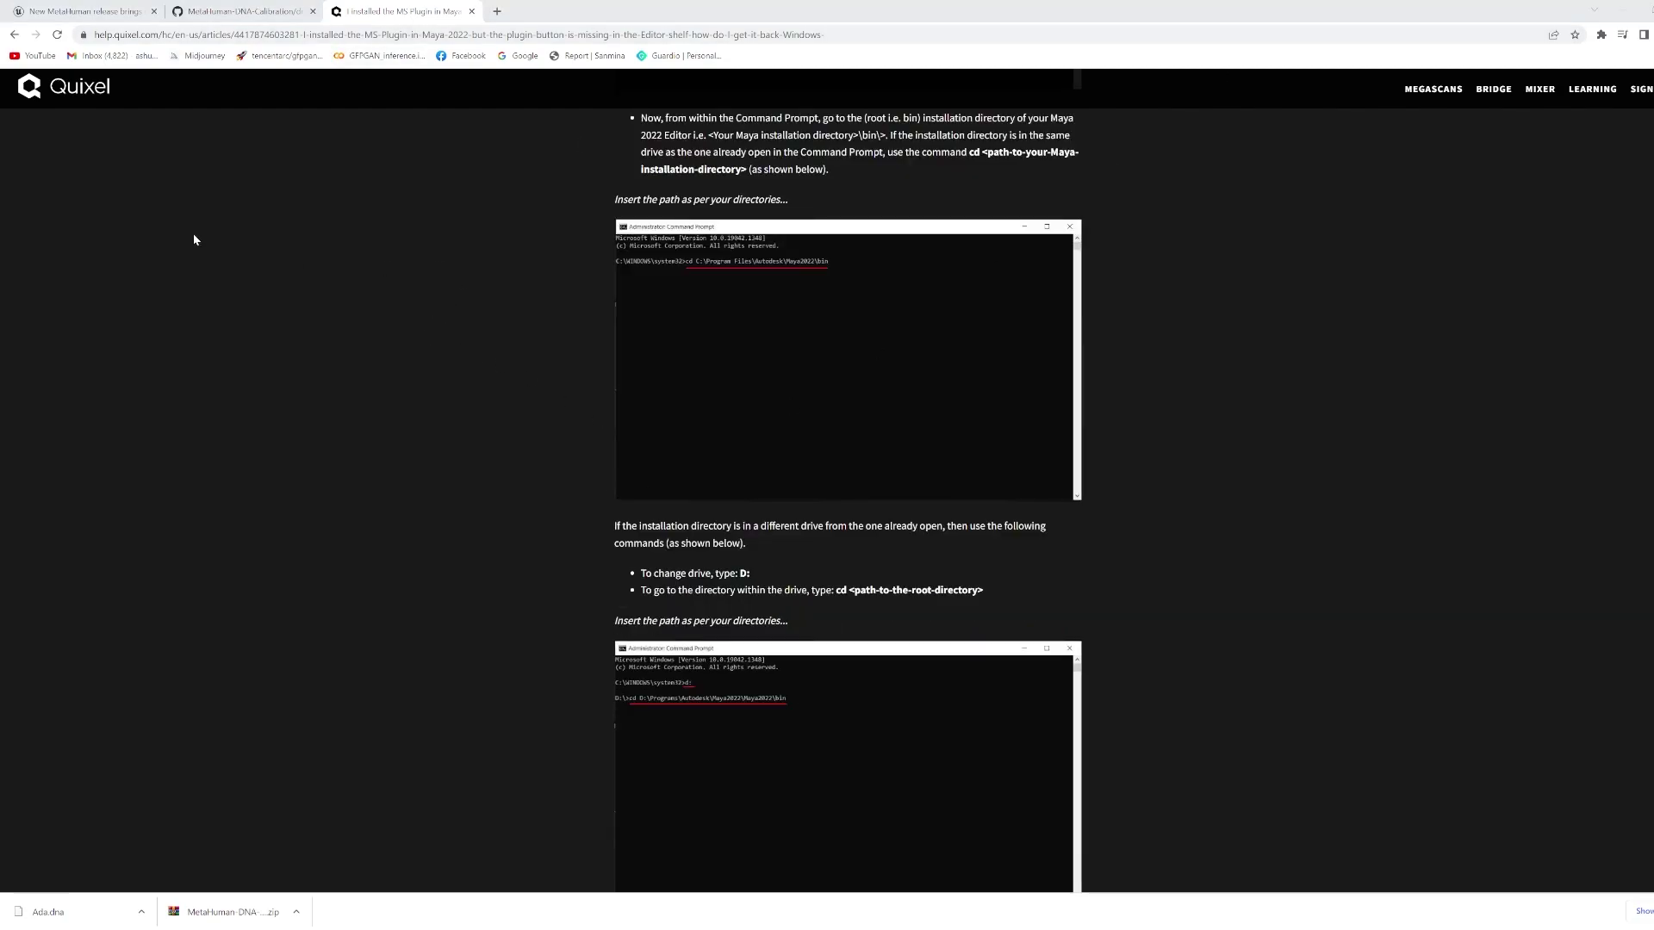
- Revisit the GitHub Usage in Maya page and read down through the MetaHuman release article
left_click(248, 14)
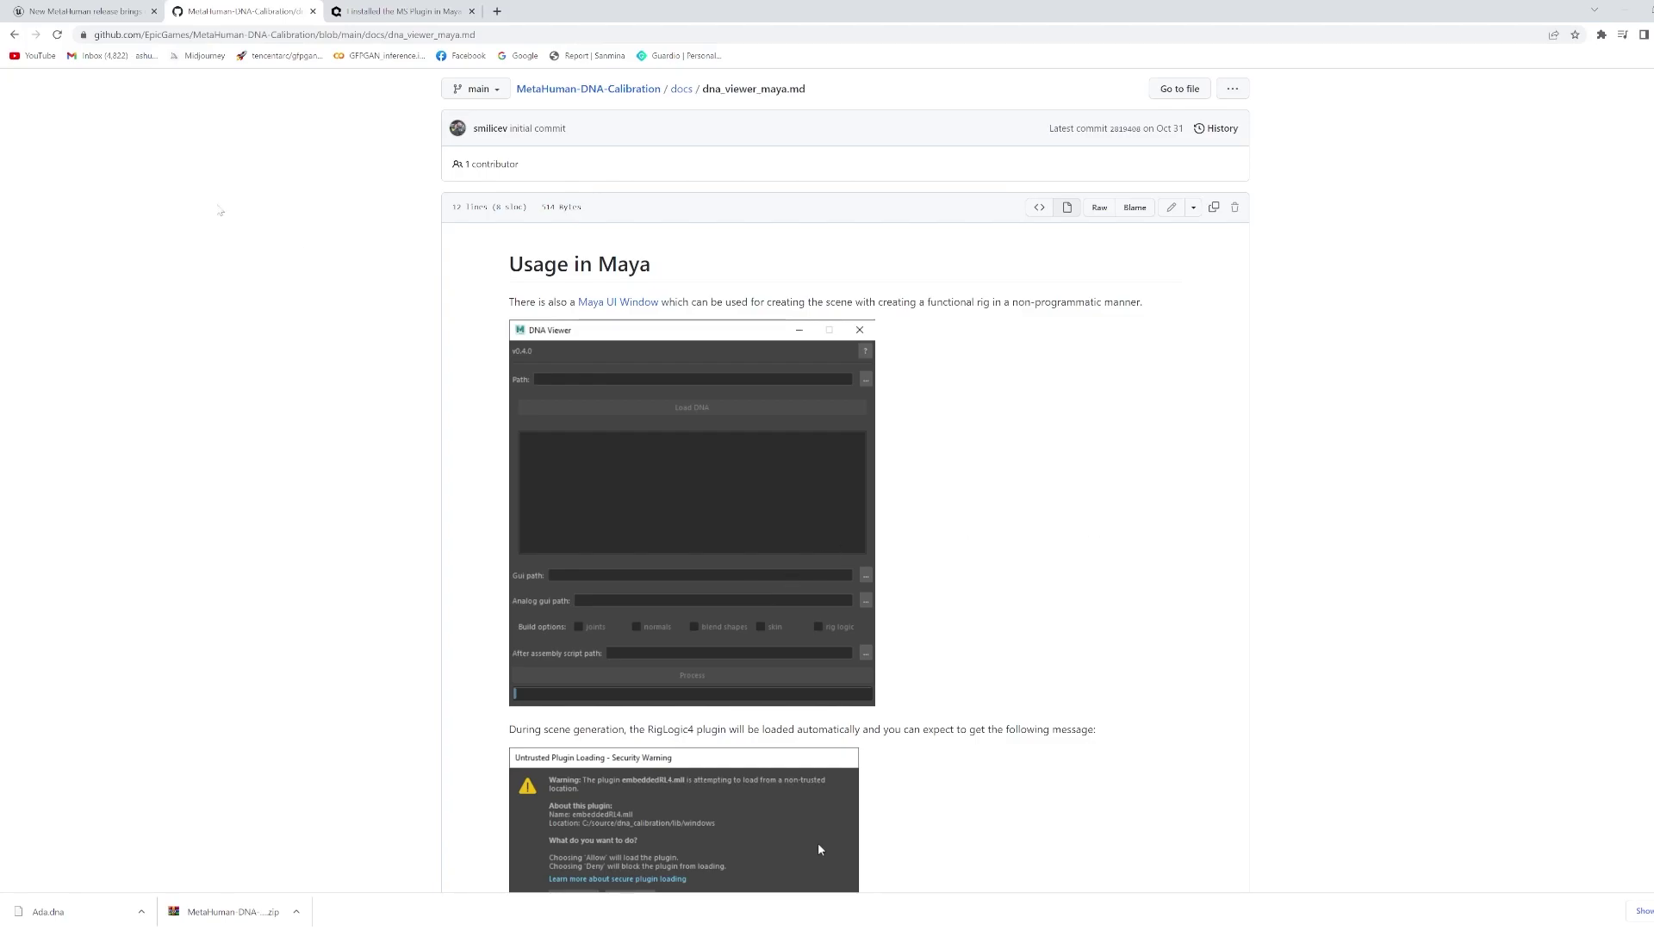
left_click(127, 12)
scroll(970, 632, "down", 20)
scroll(984, 623, "down", 15)
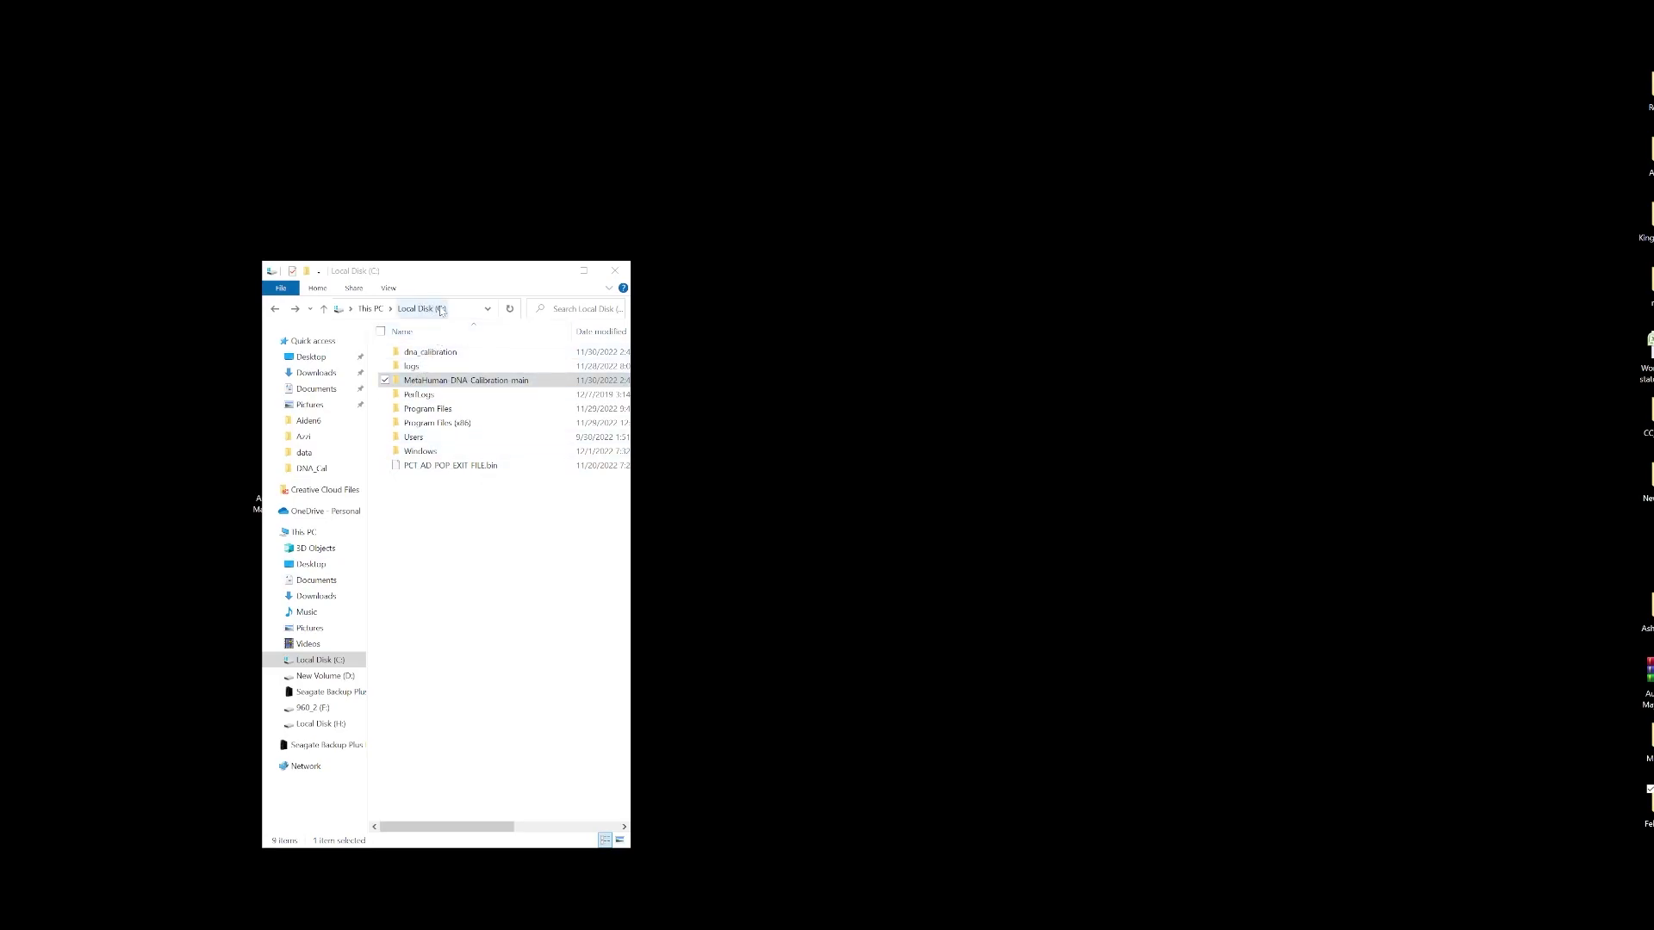
- Inspect the contents of the MetaHuman-DNA-Calibration-main folder on drive C and return to the drive's root
double_click(457, 383)
left_click_drag(502, 546, 302, 320)
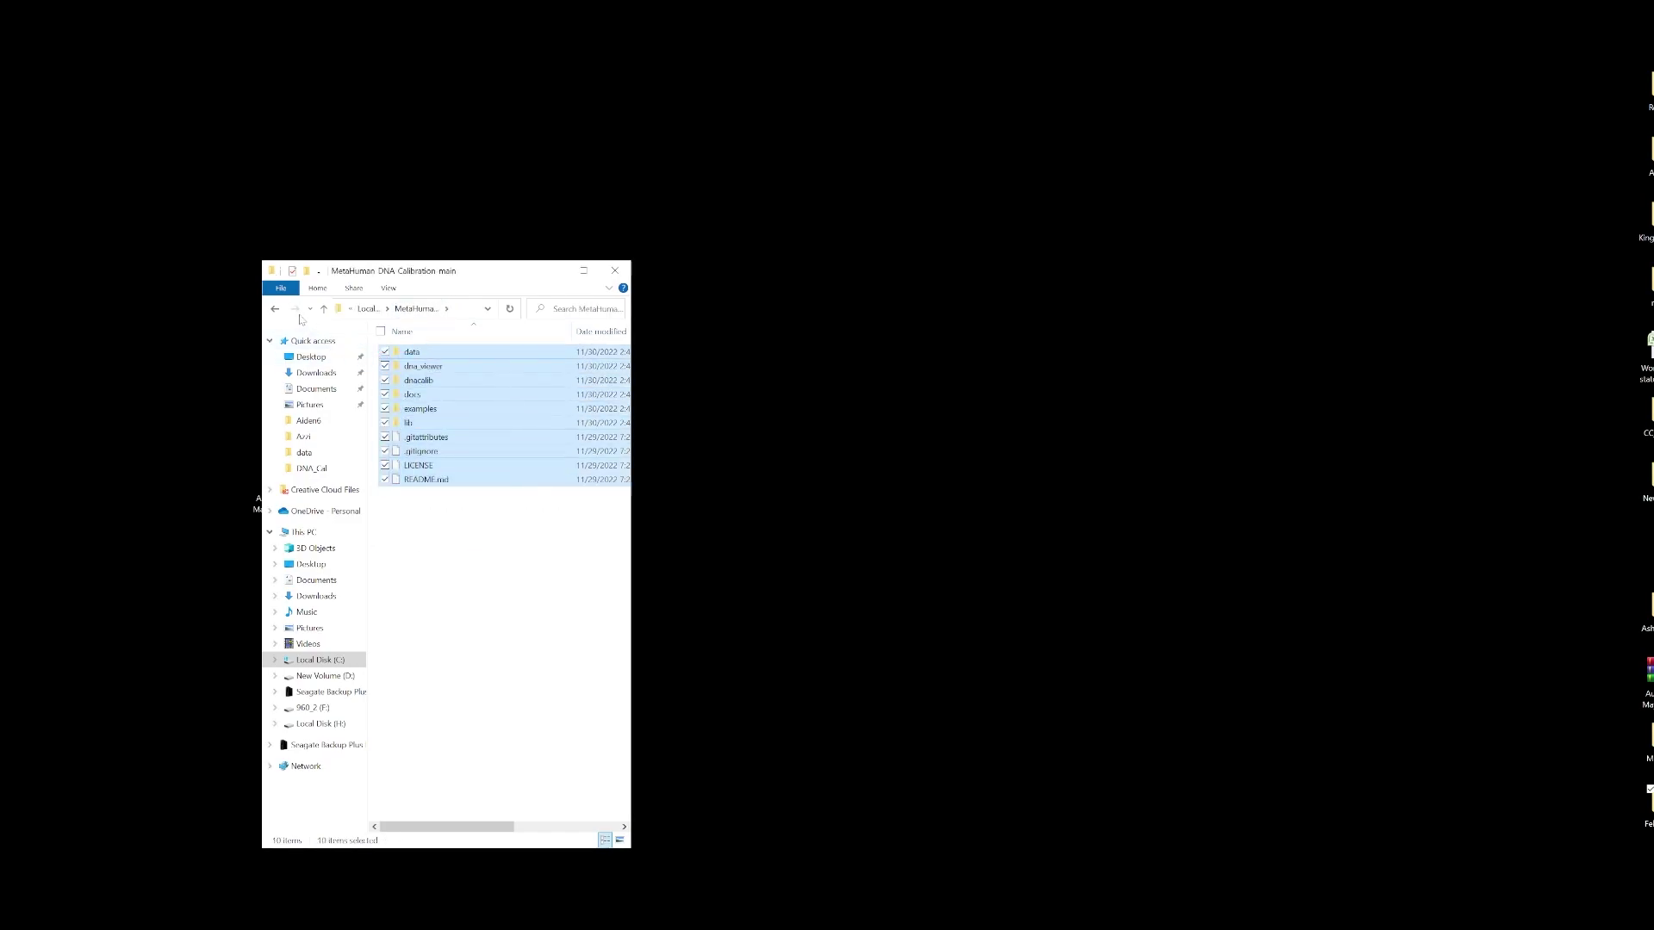
left_click(275, 309)
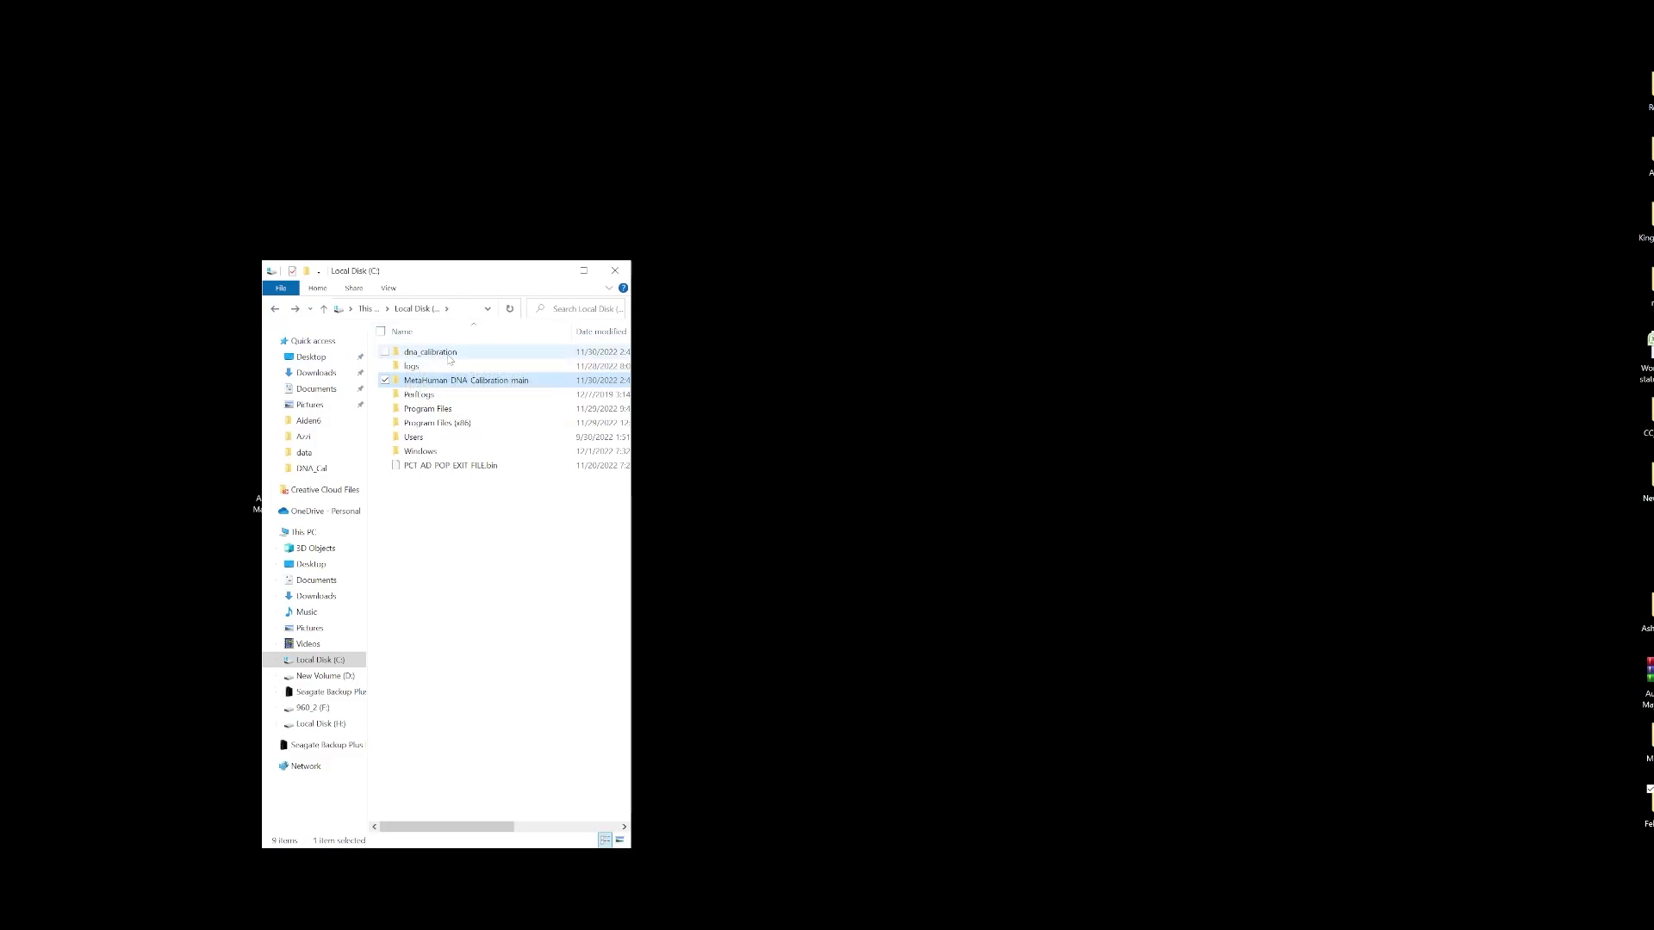
- Copy all files from the lib\windows subfolder of the dna_calibration folder on drive C
double_click(448, 355)
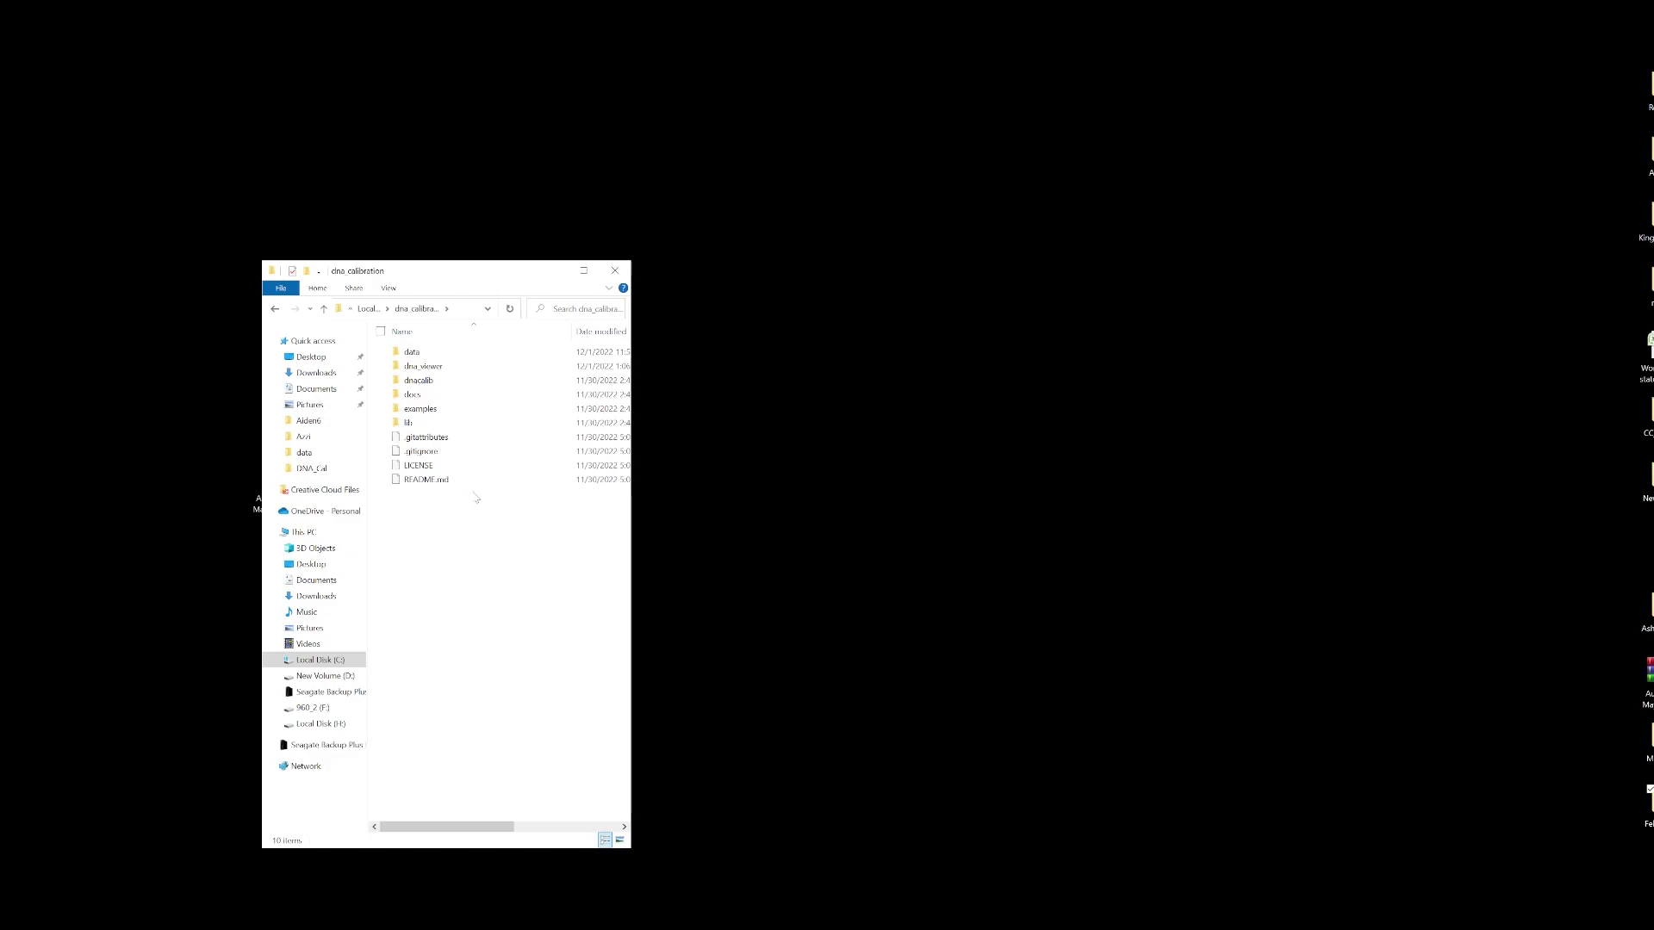
double_click(408, 423)
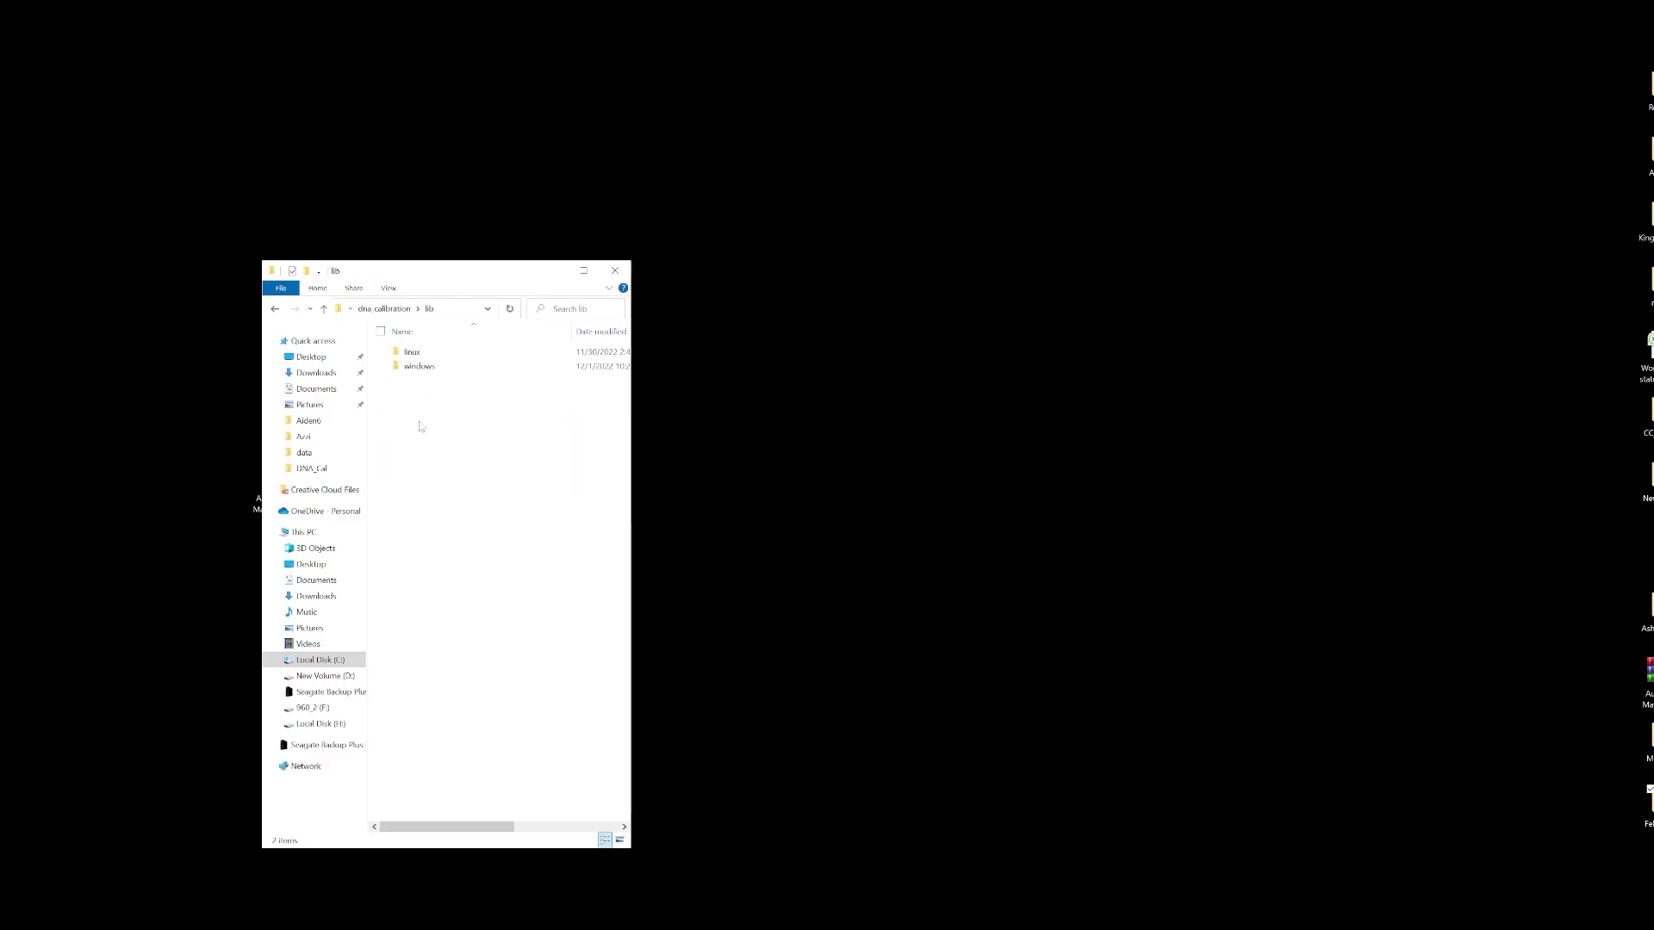
double_click(418, 365)
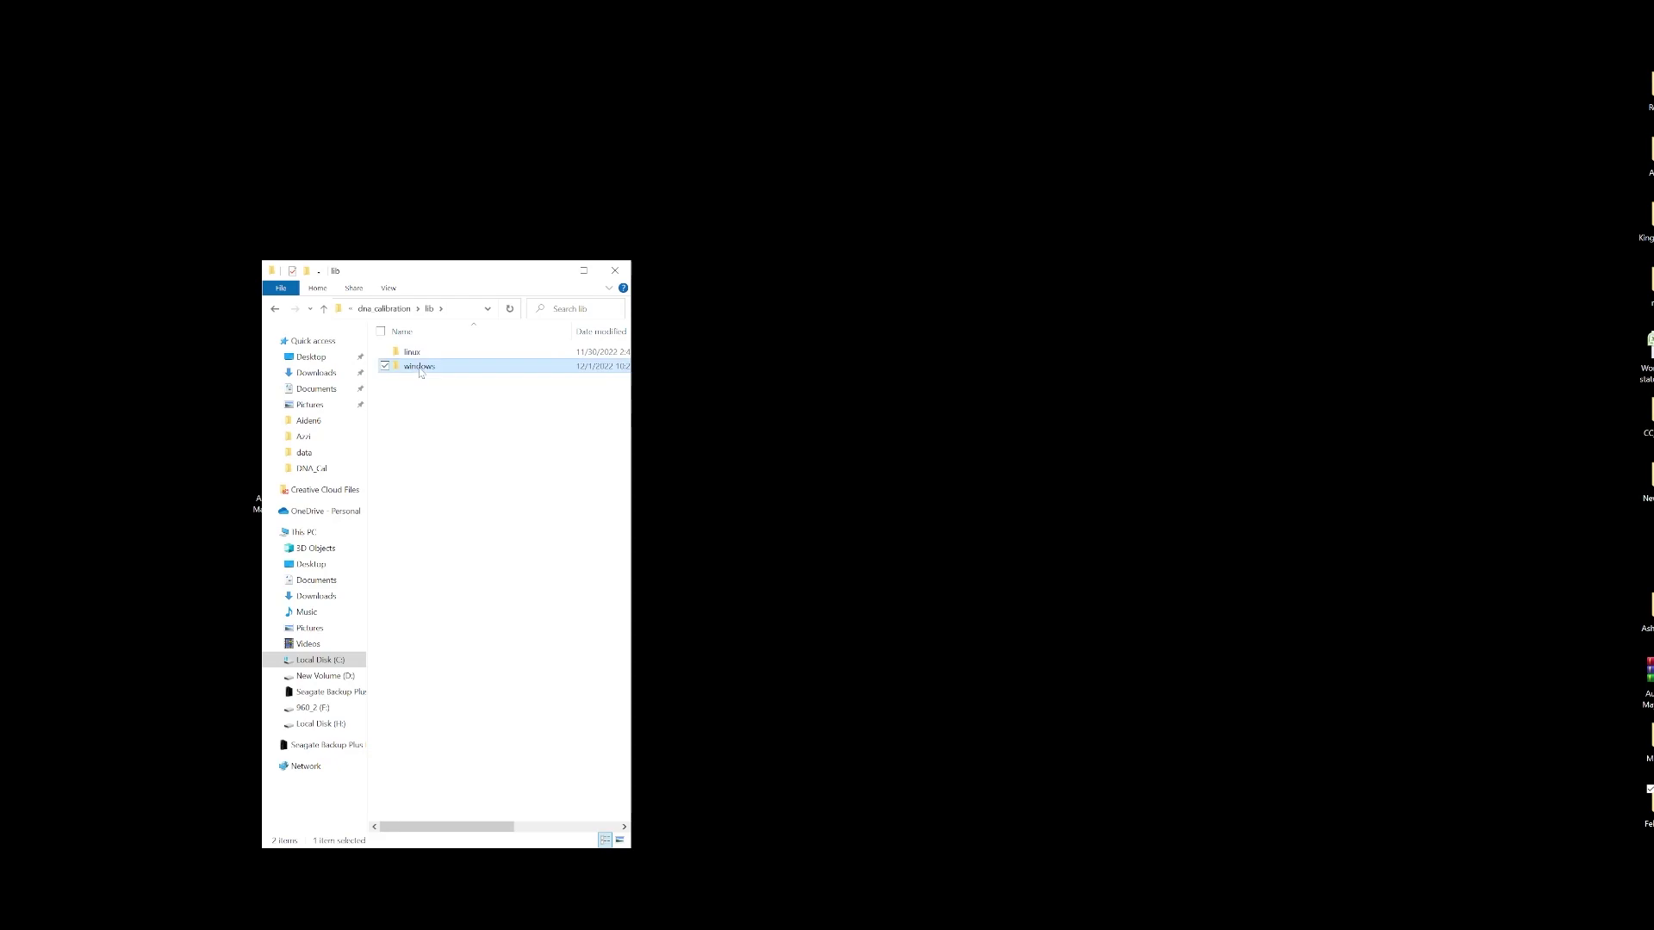
left_click_drag(522, 518, 383, 346)
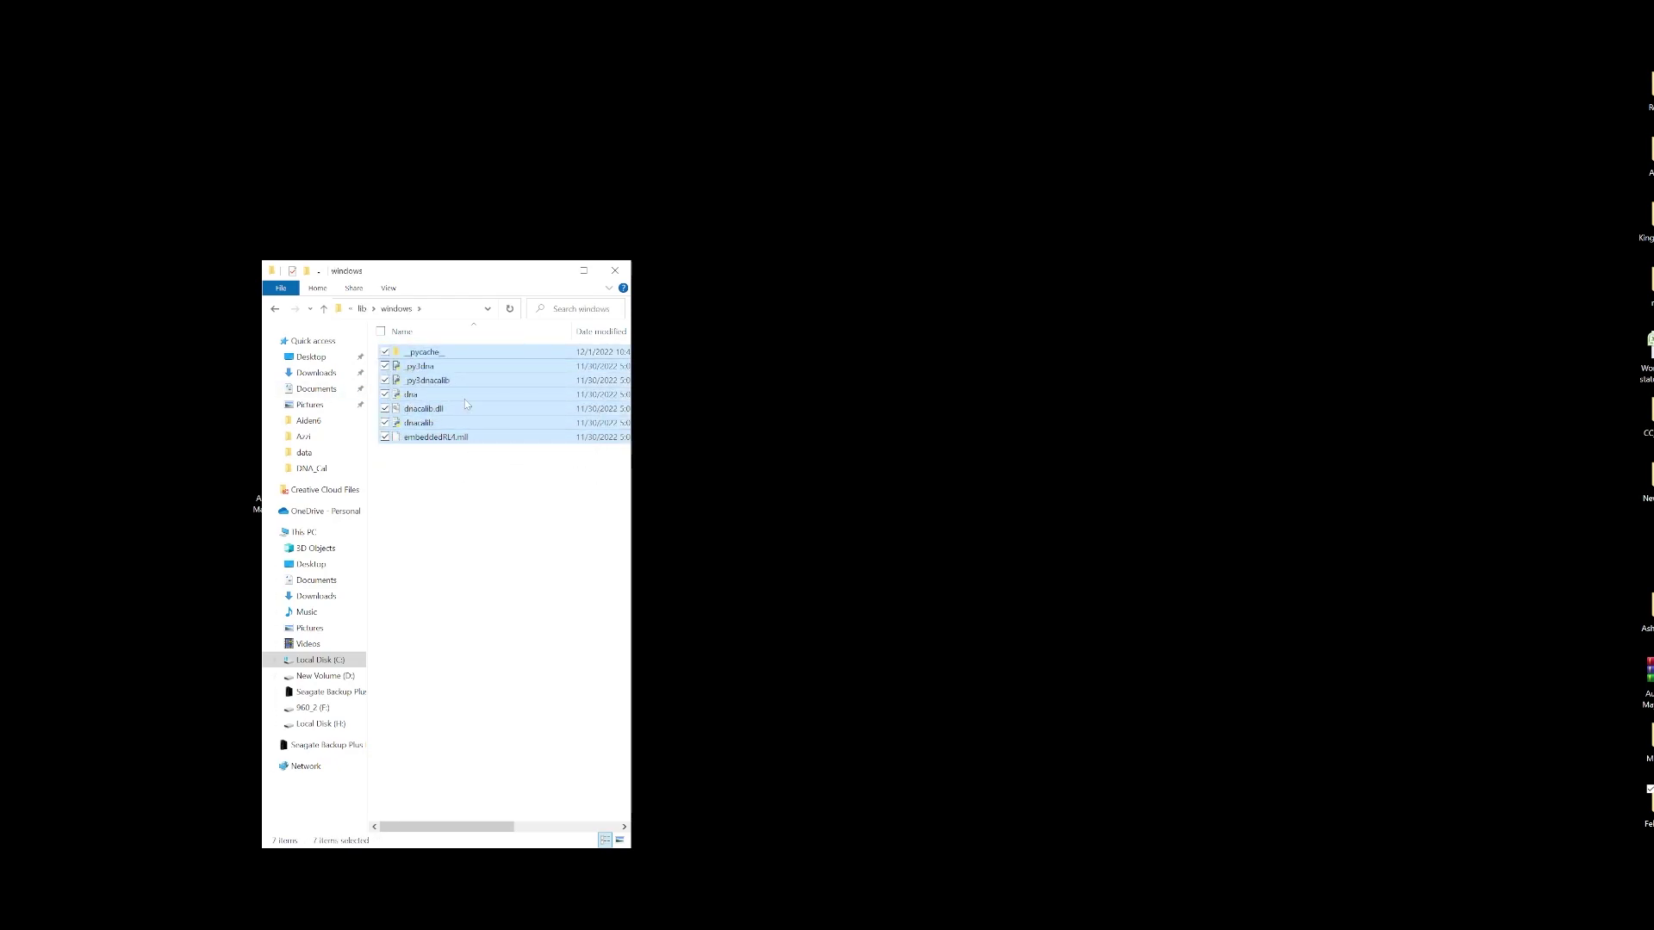
key("super+1")
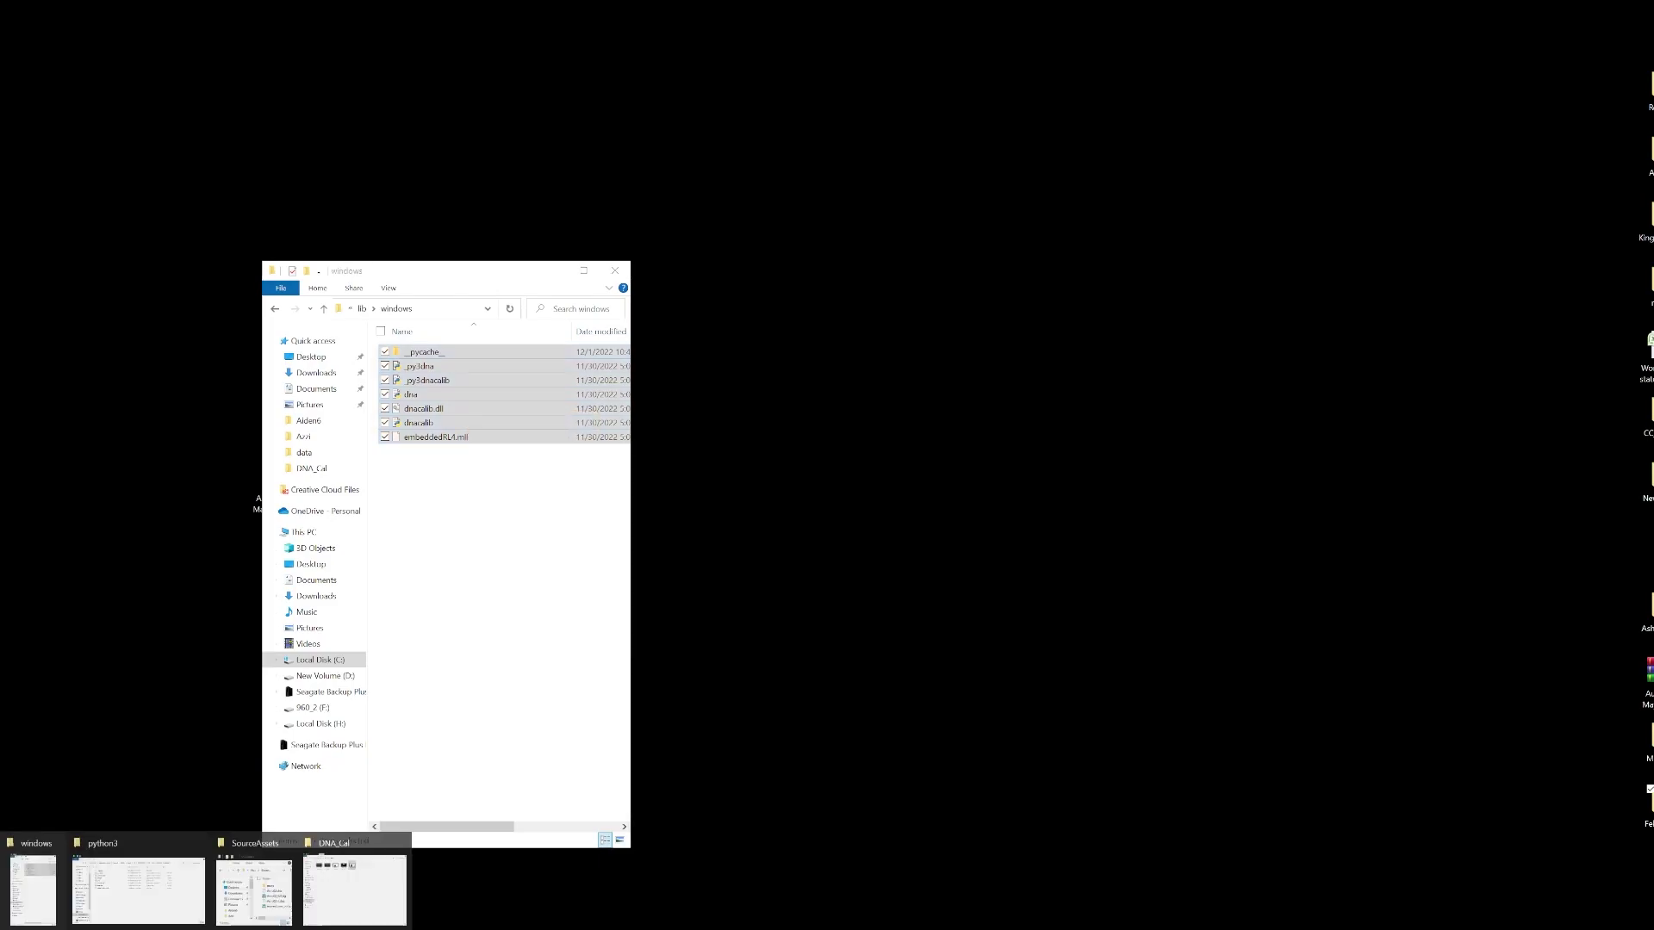
right_click(489, 379)
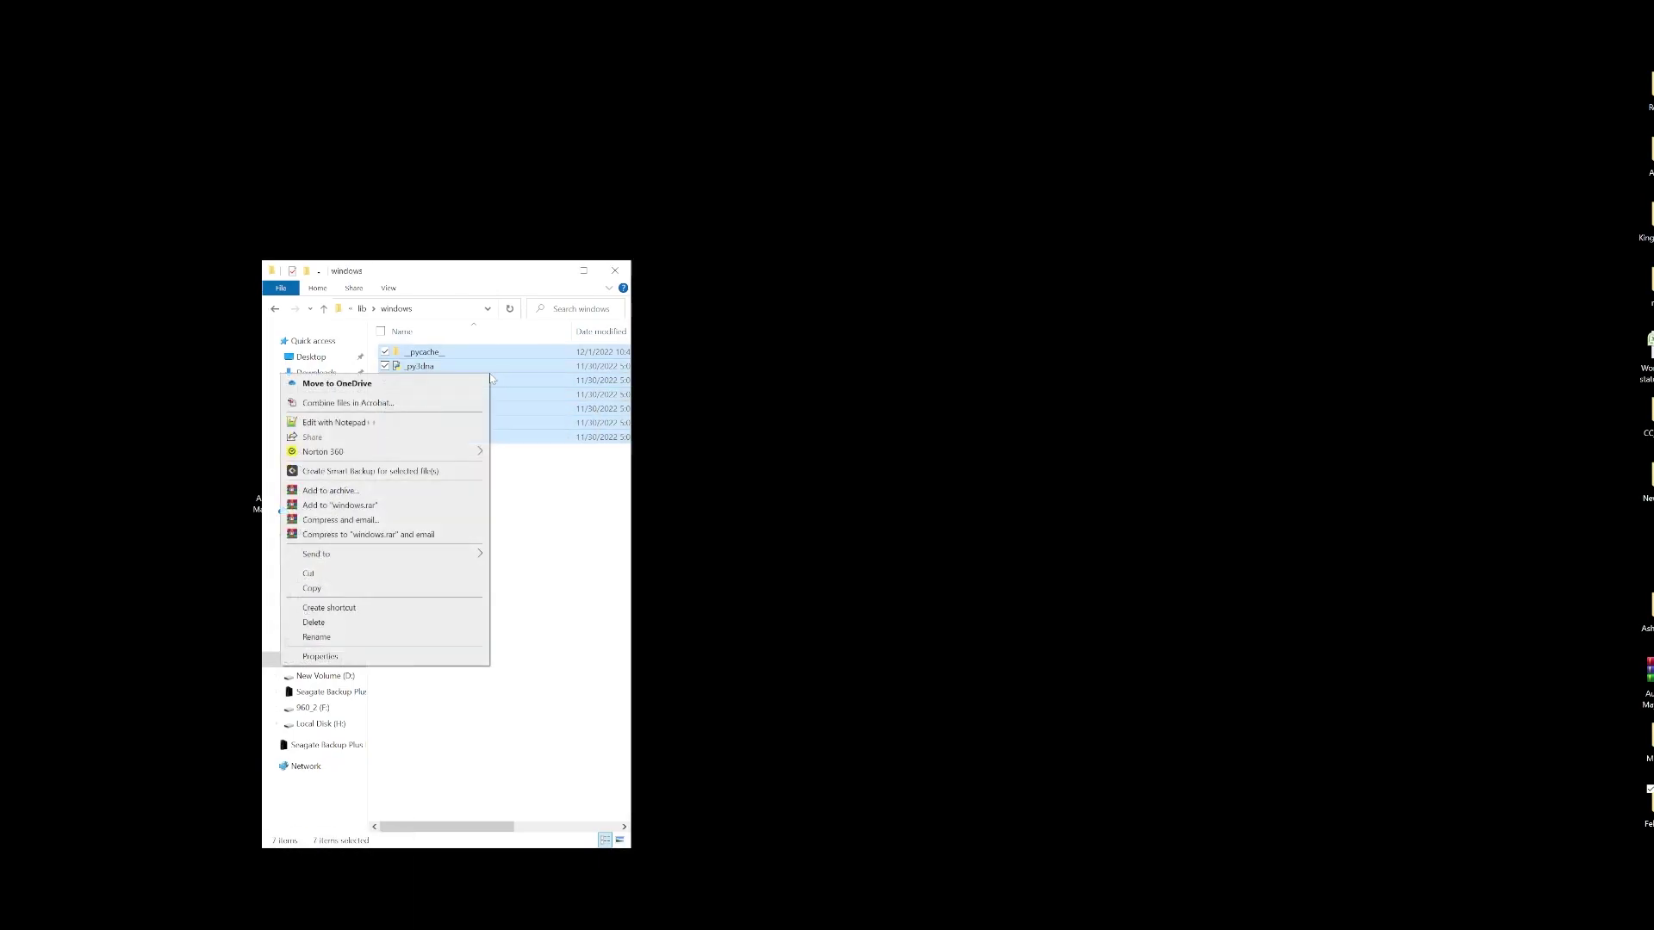
left_click(313, 589)
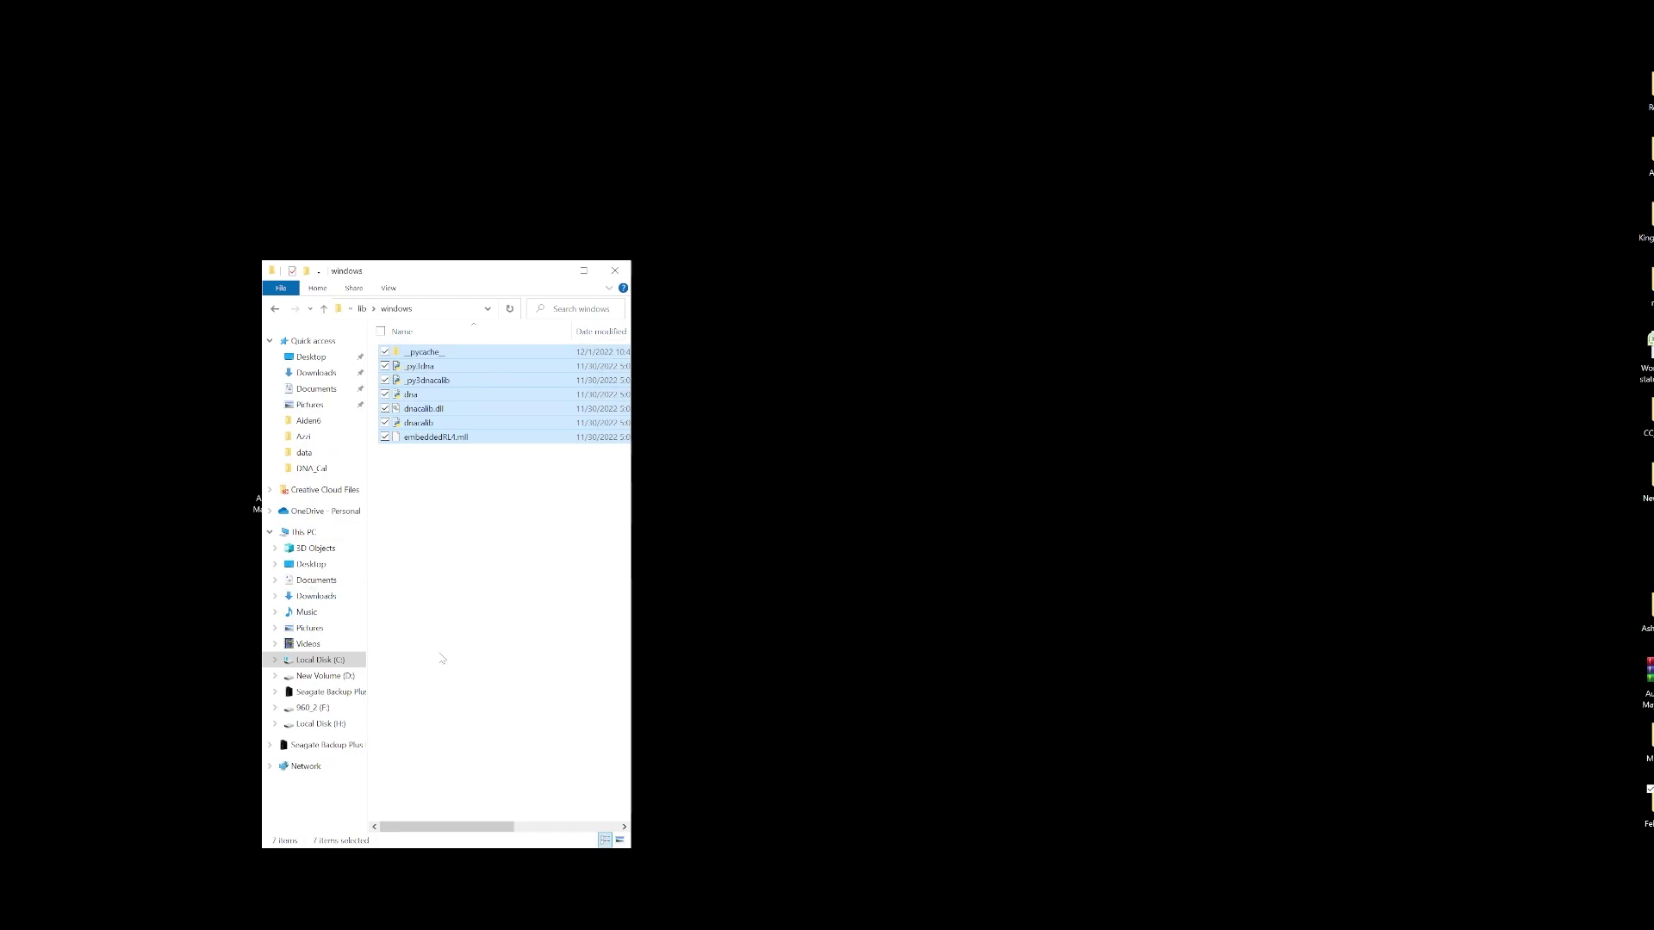
- Try to paste the copied files into the Megascans Library MSLiveLink DHI python3 folder, cancel the replacement, and minimize the folder windows
left_click(534, 565)
left_click(204, 924)
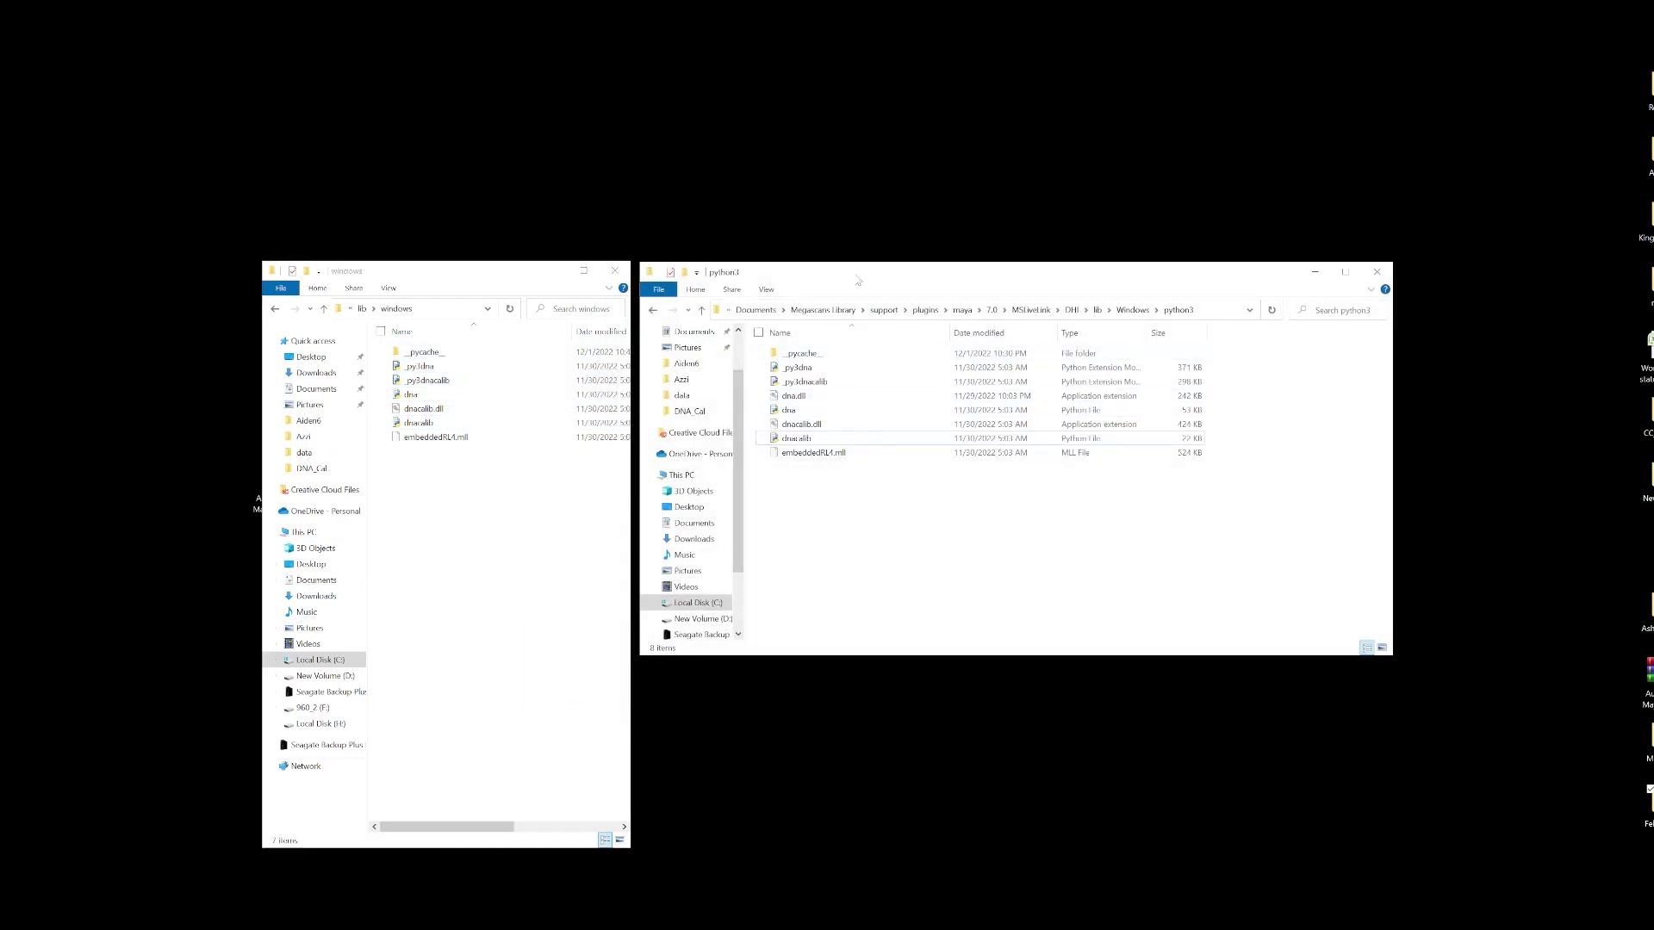
left_click_drag(853, 269, 614, 323)
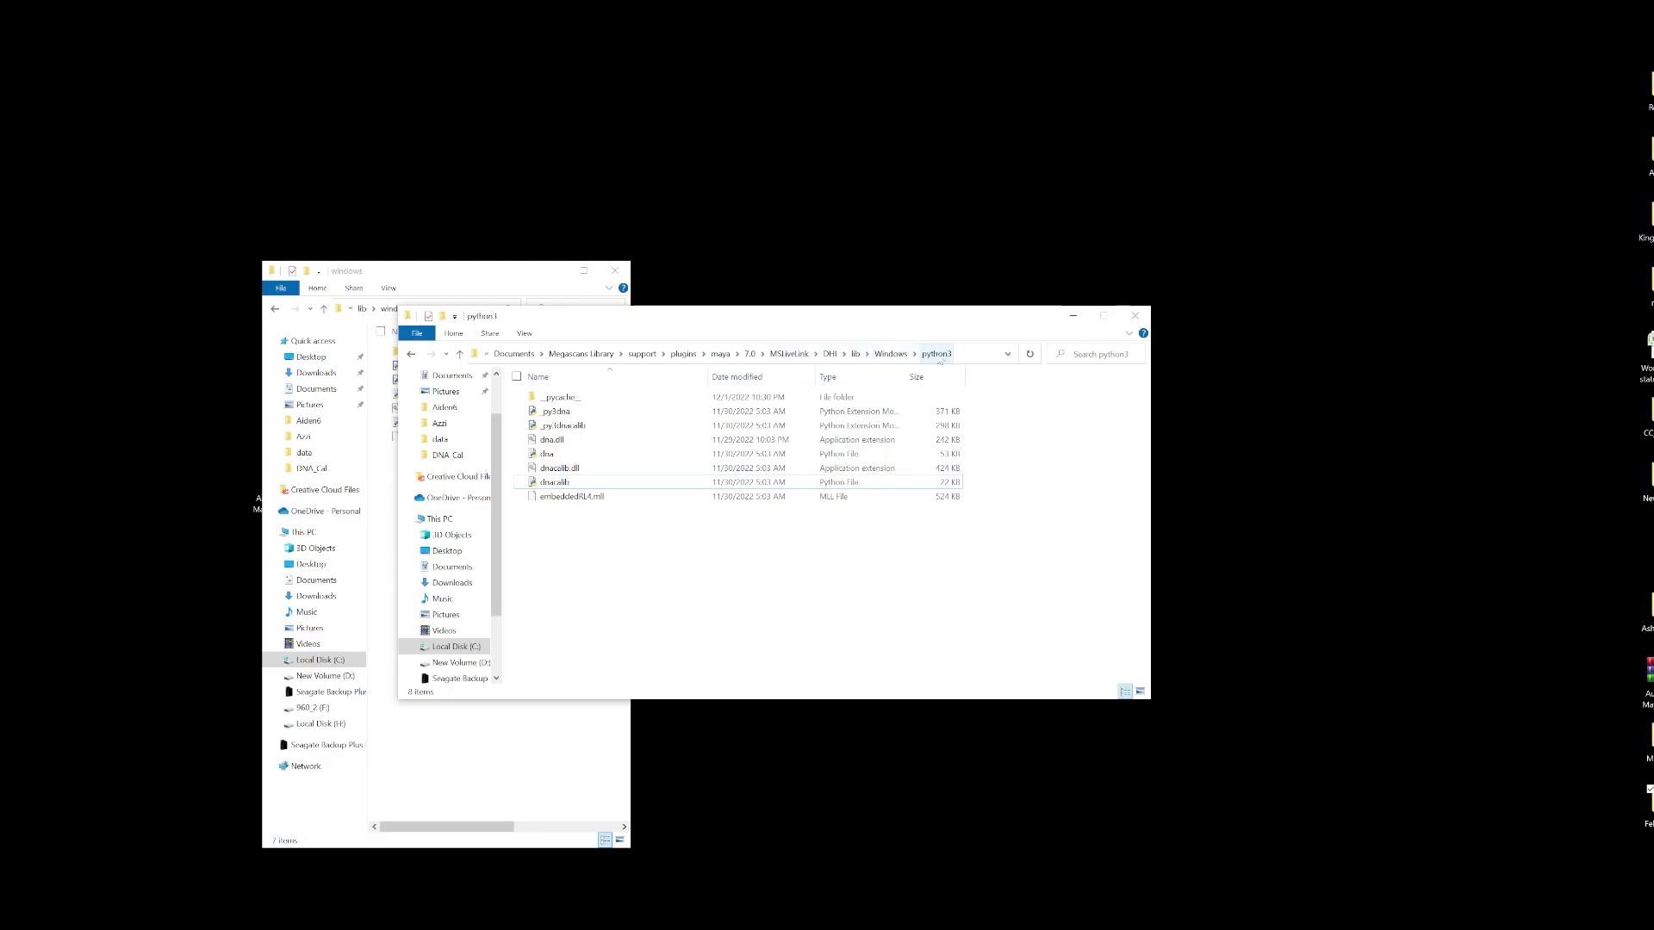
right_click(635, 542)
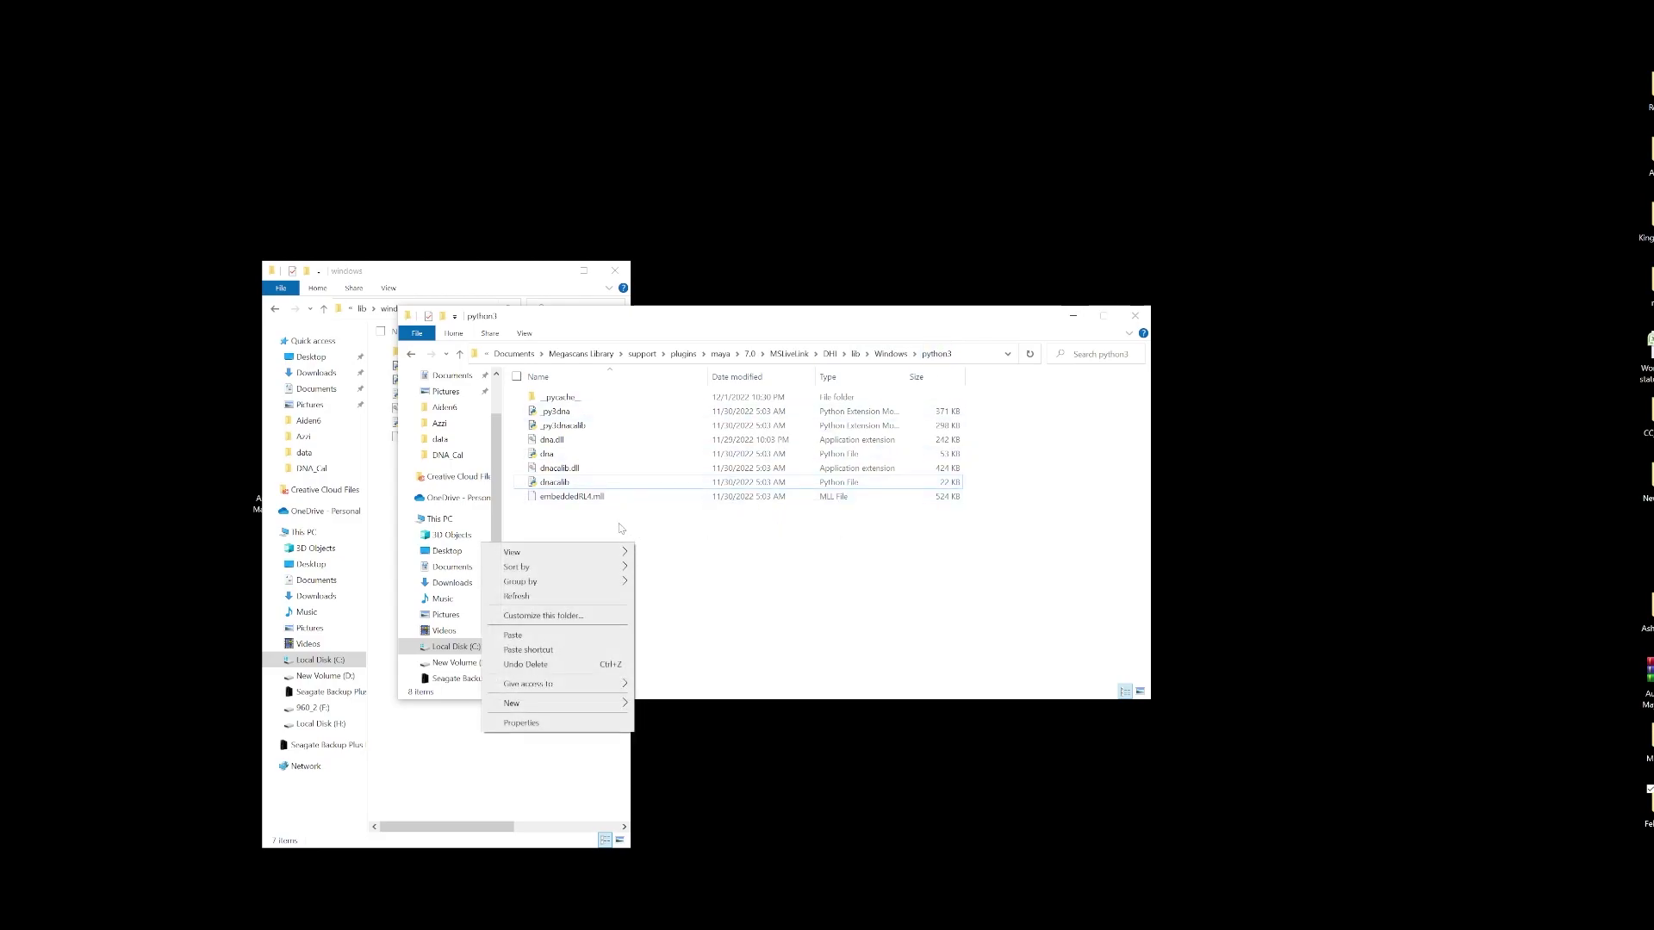
left_click(529, 636)
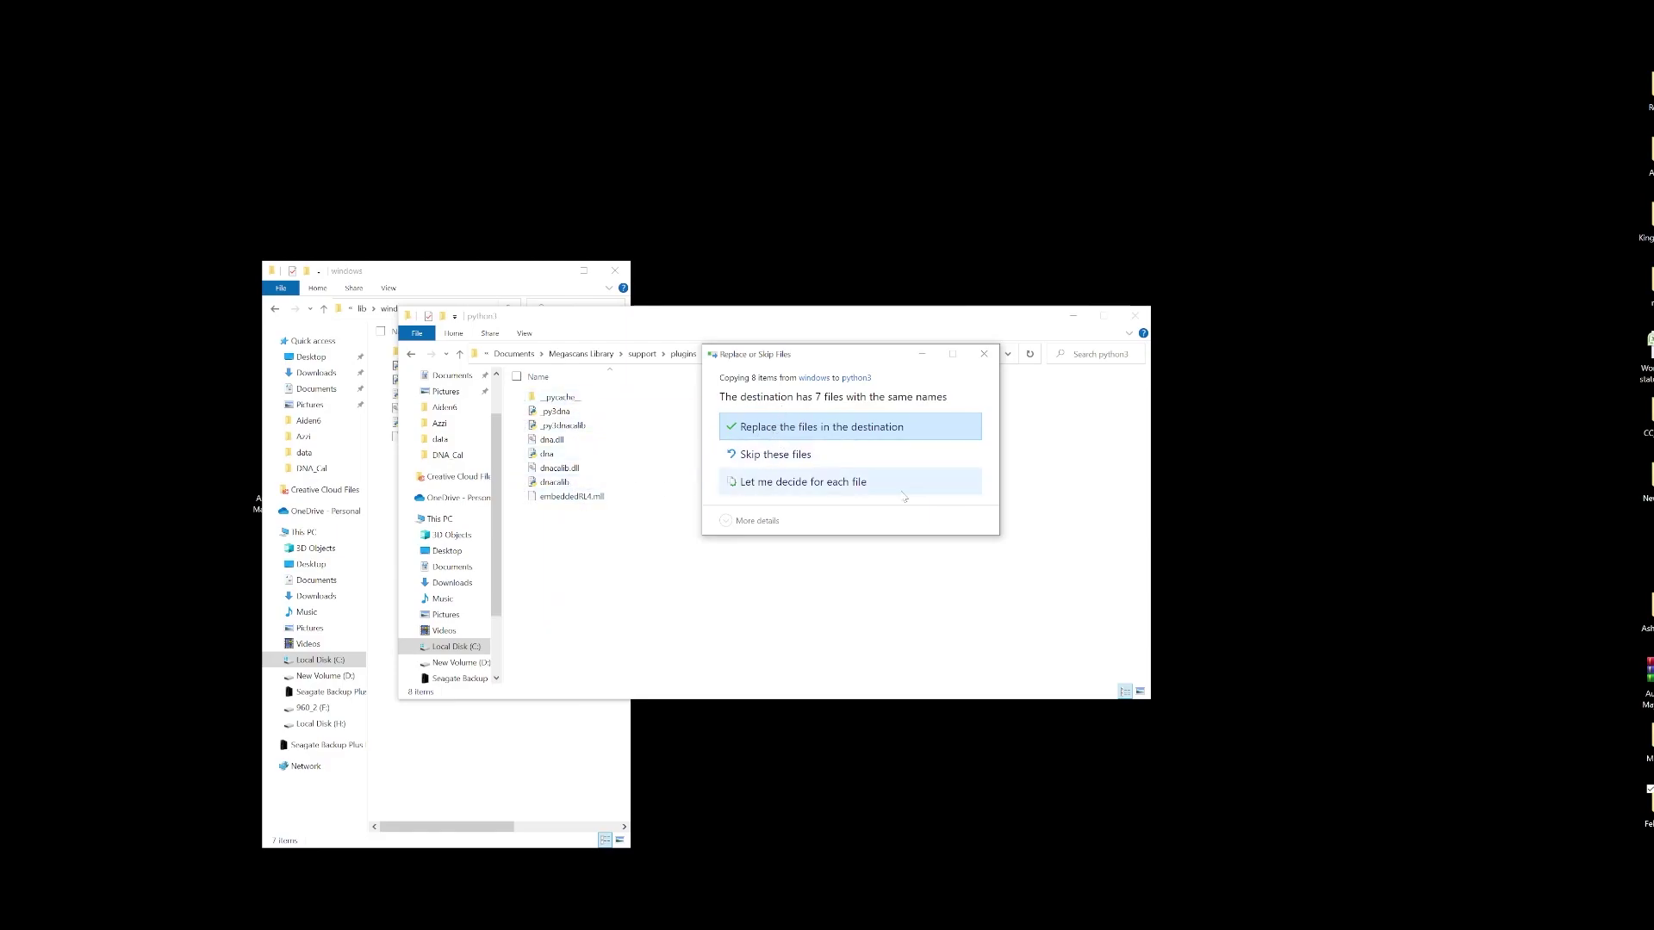
left_click(984, 354)
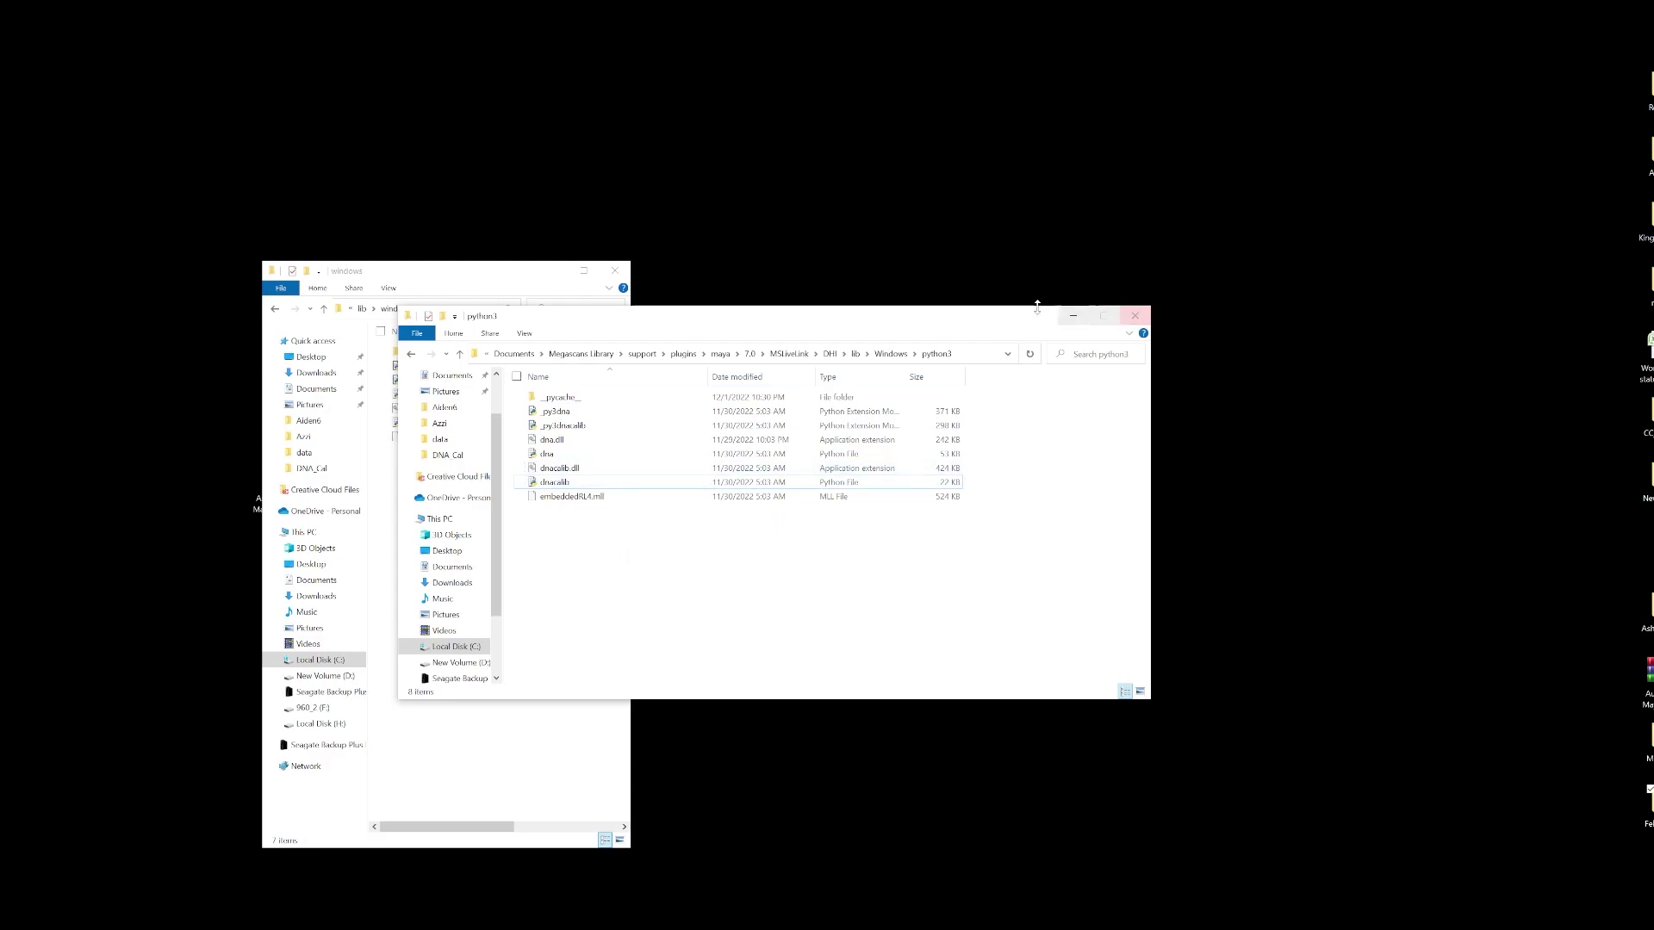
left_click(1072, 316)
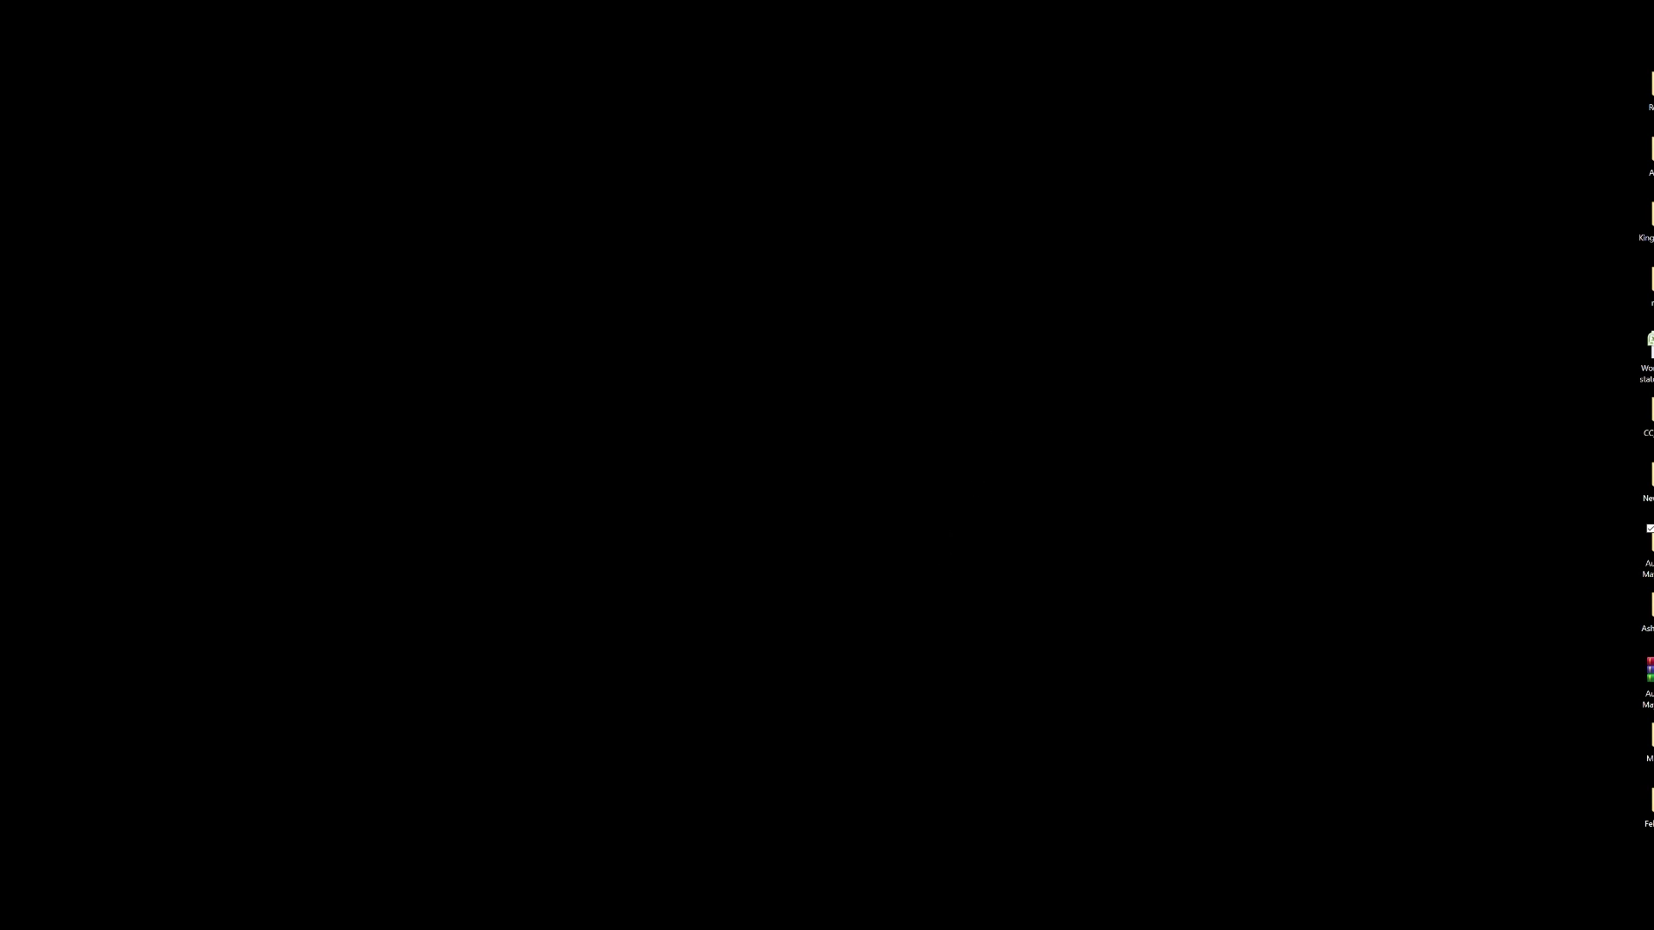
- Switch to Maya, move the MS Plugin window aside, and close the empty Python tab in the Script Editor
left_click(515, 896)
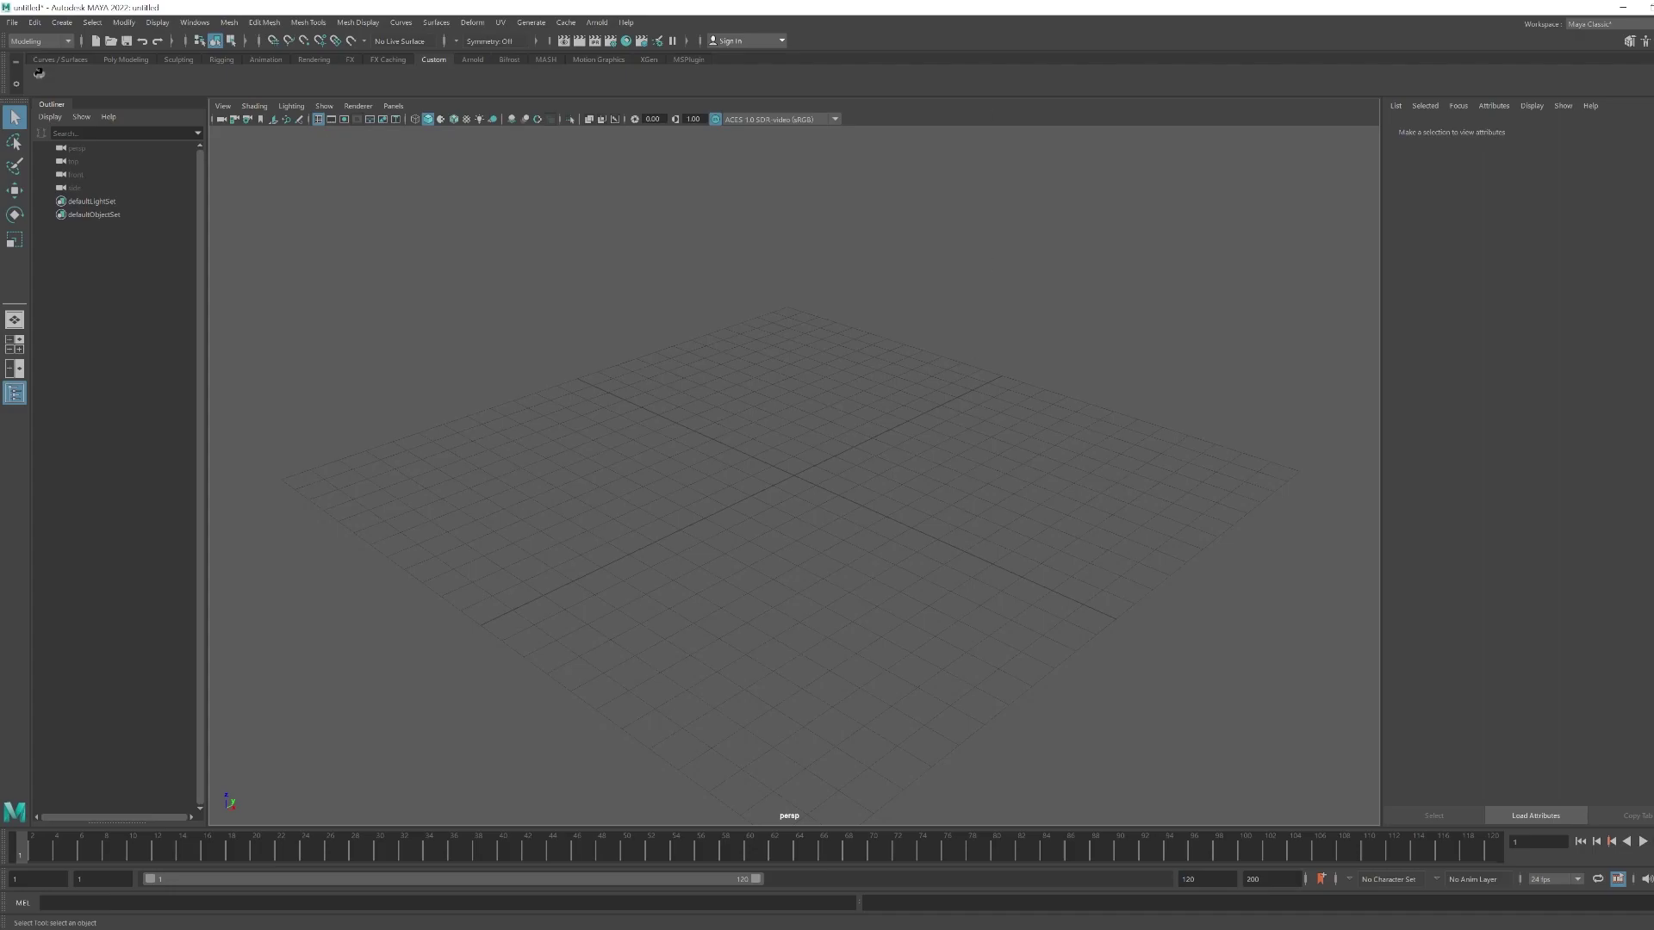
left_click_drag(546, 326, 168, 77)
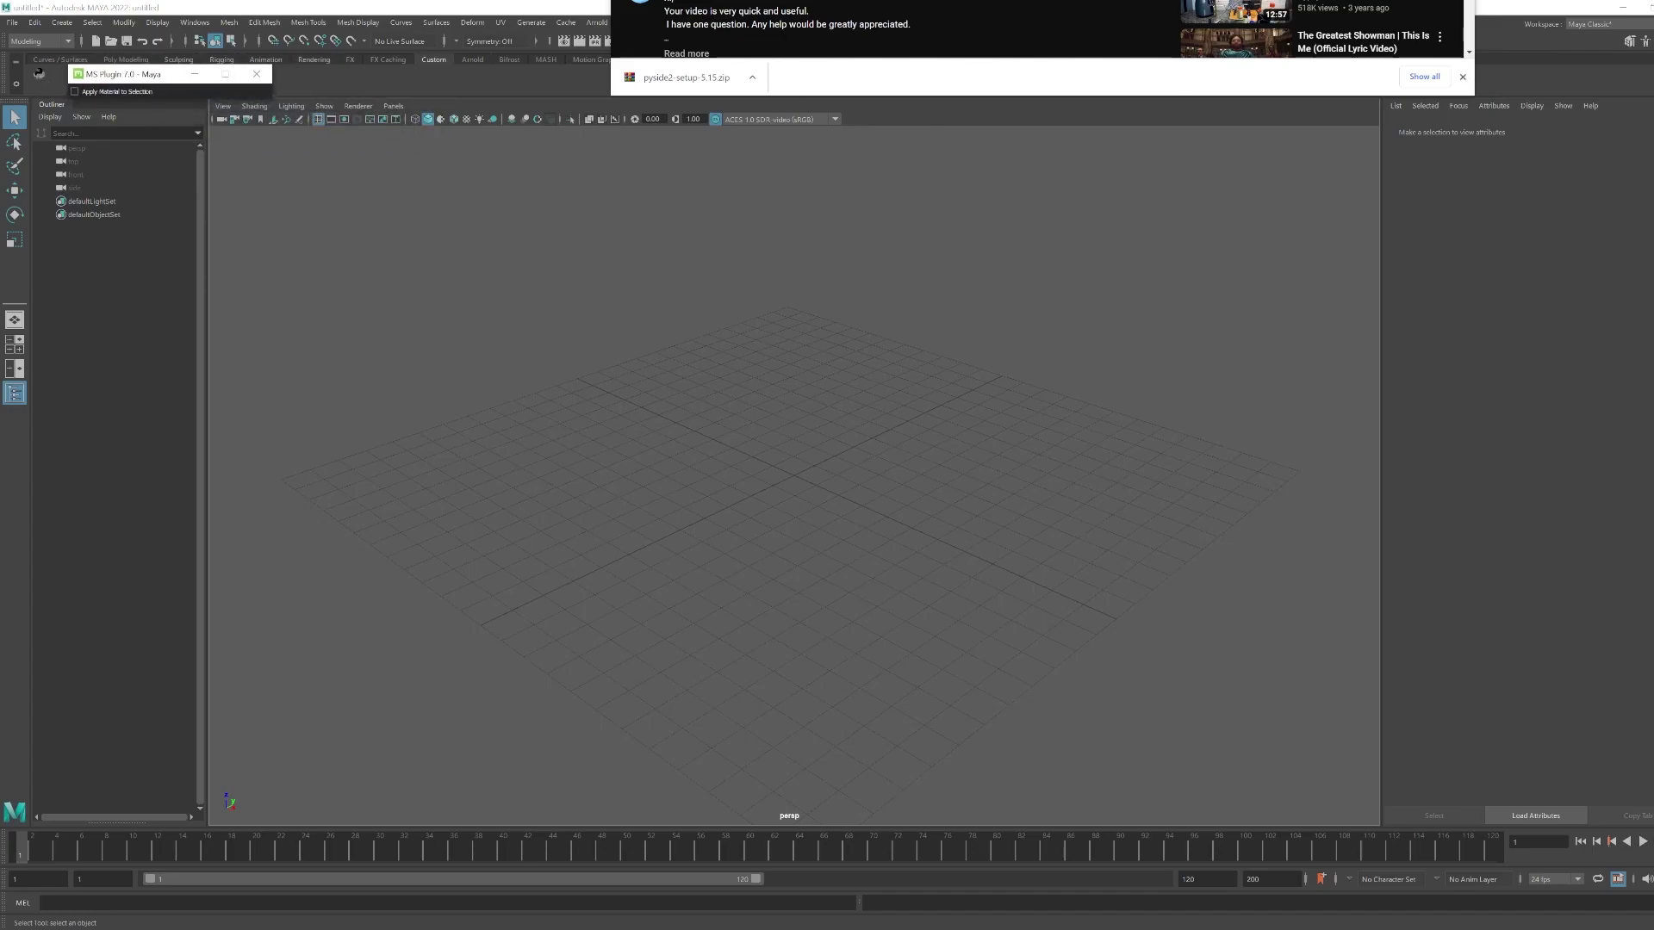
key("alt+Tab")
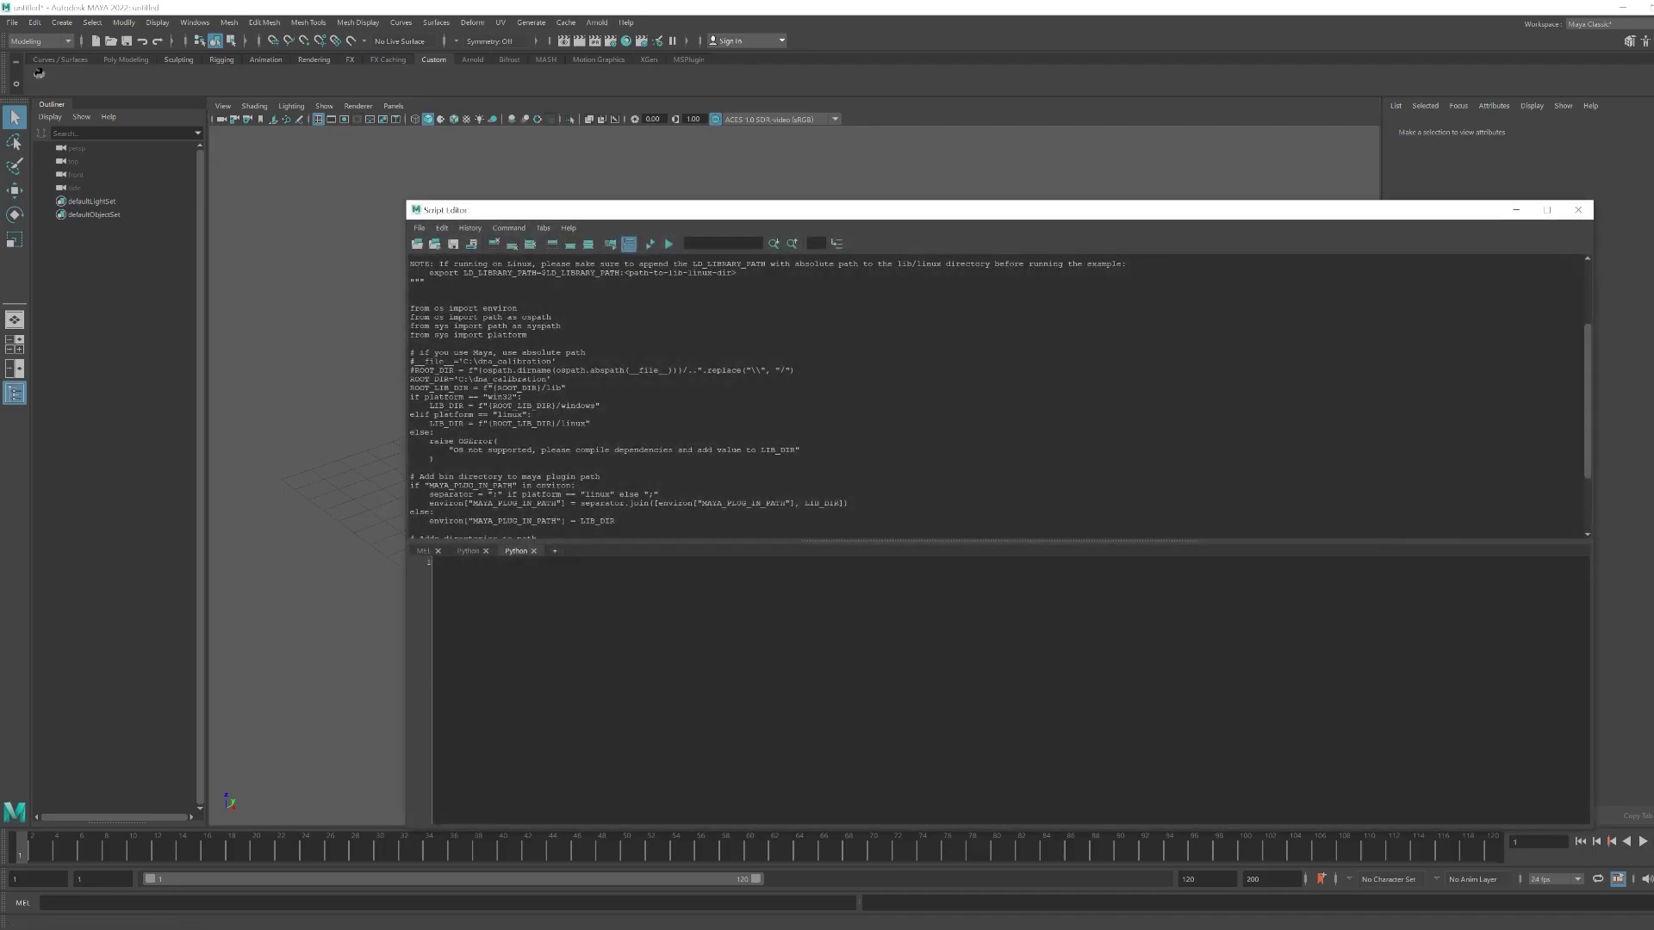
left_click(533, 552)
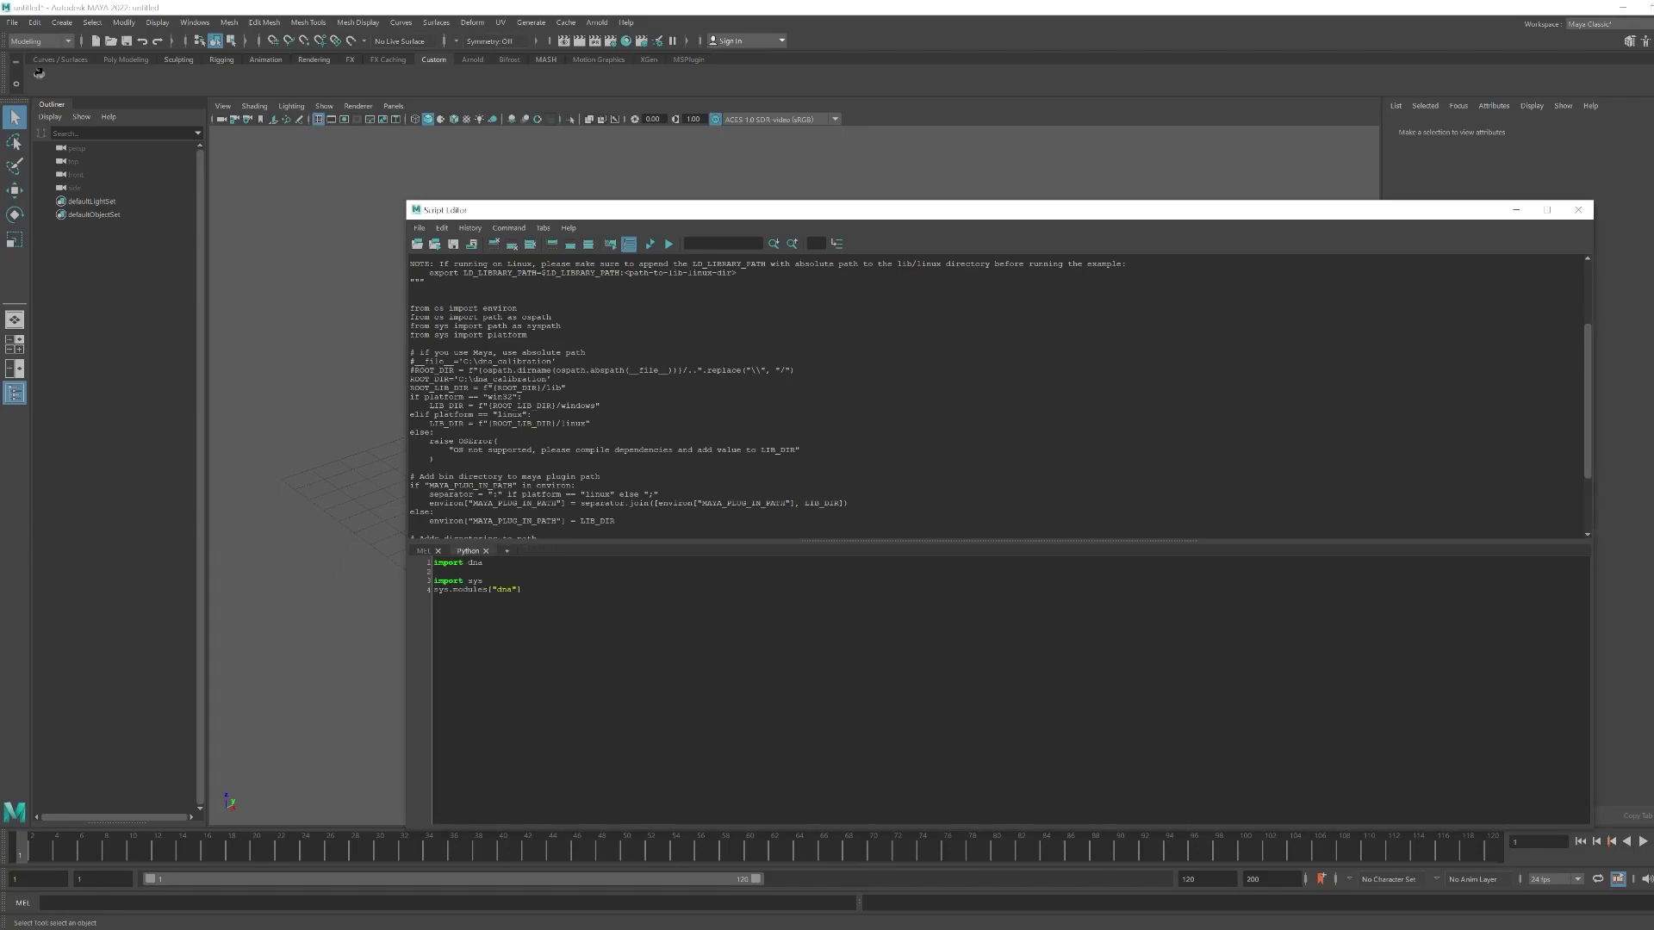
- Enlarge the script text and run the import dna, import sys and sys.modules["dna"] lines to check the module's source path
scroll(517, 594, "up", 5, "ctrl")
scroll(517, 594, "up", 3, "ctrl")
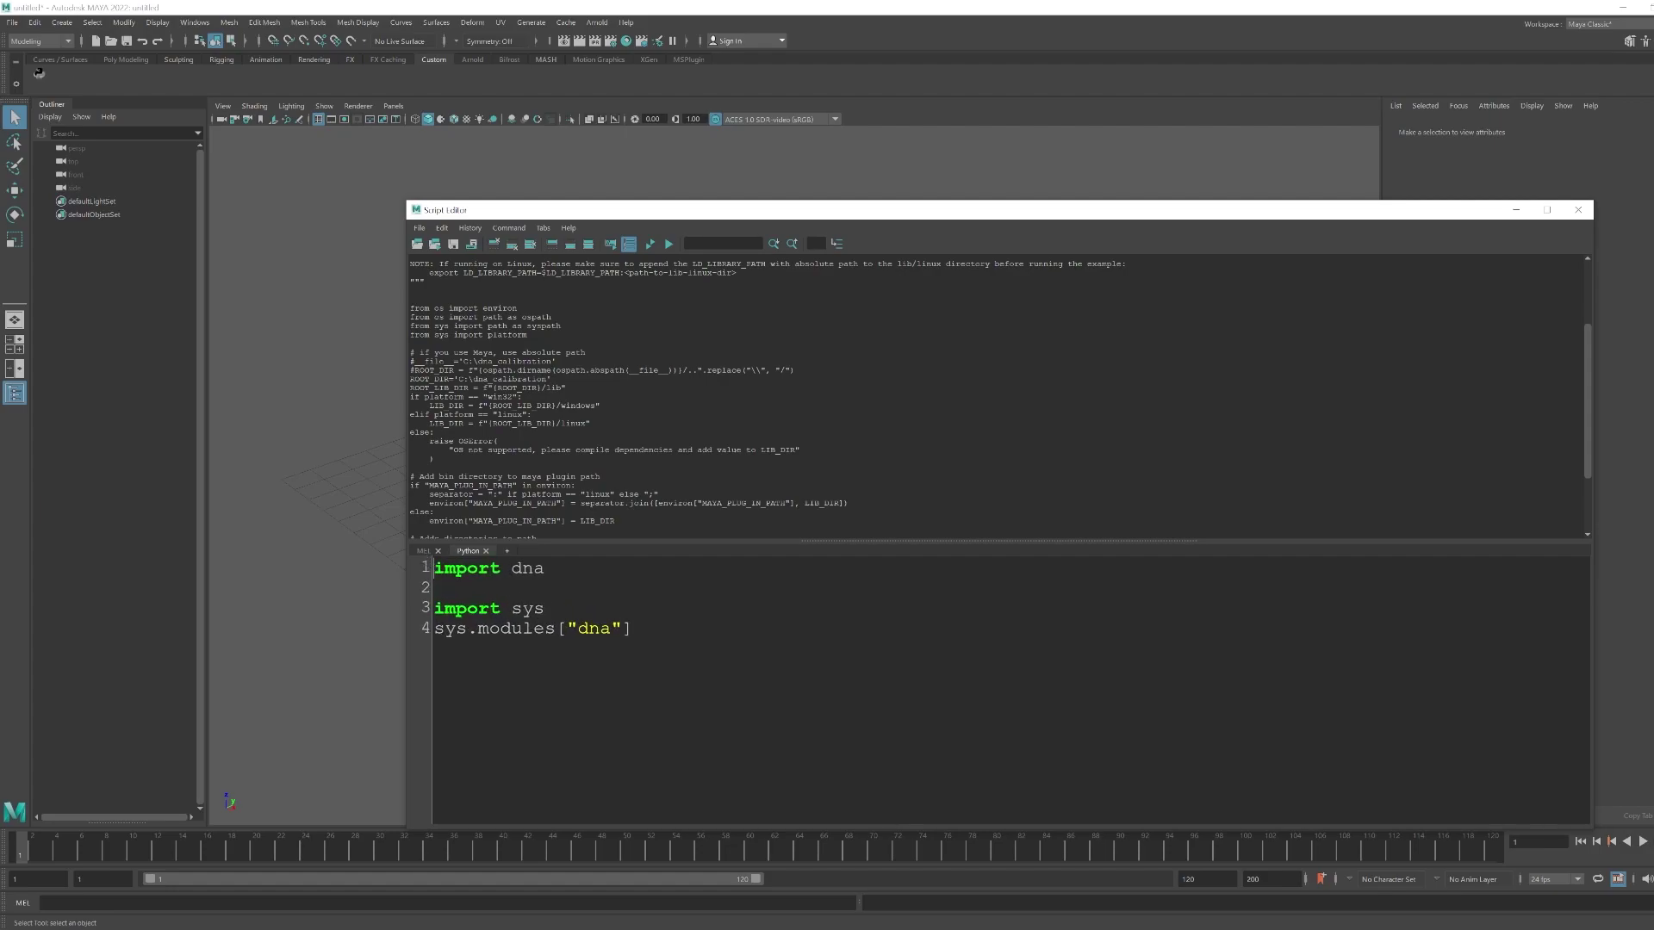
key("shift+Home")
key("ctrl+Return")
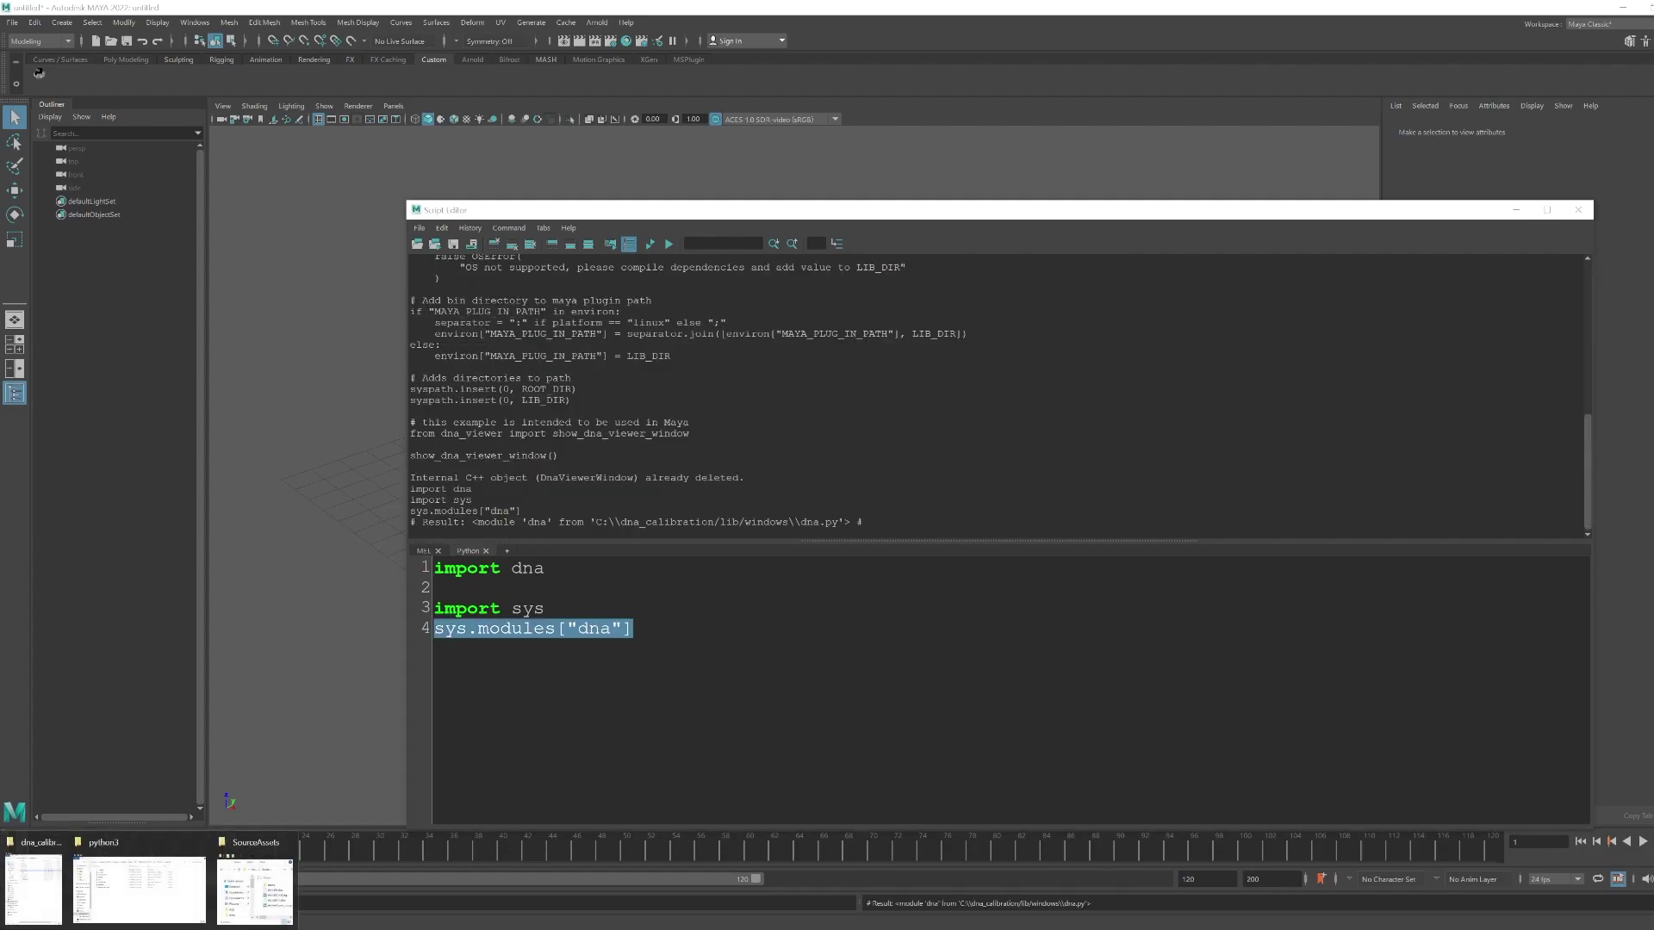
- Open the dna_viewer_run_in_maya script from the examples subfolder of dna_calibration in Notepad
left_click(138, 882)
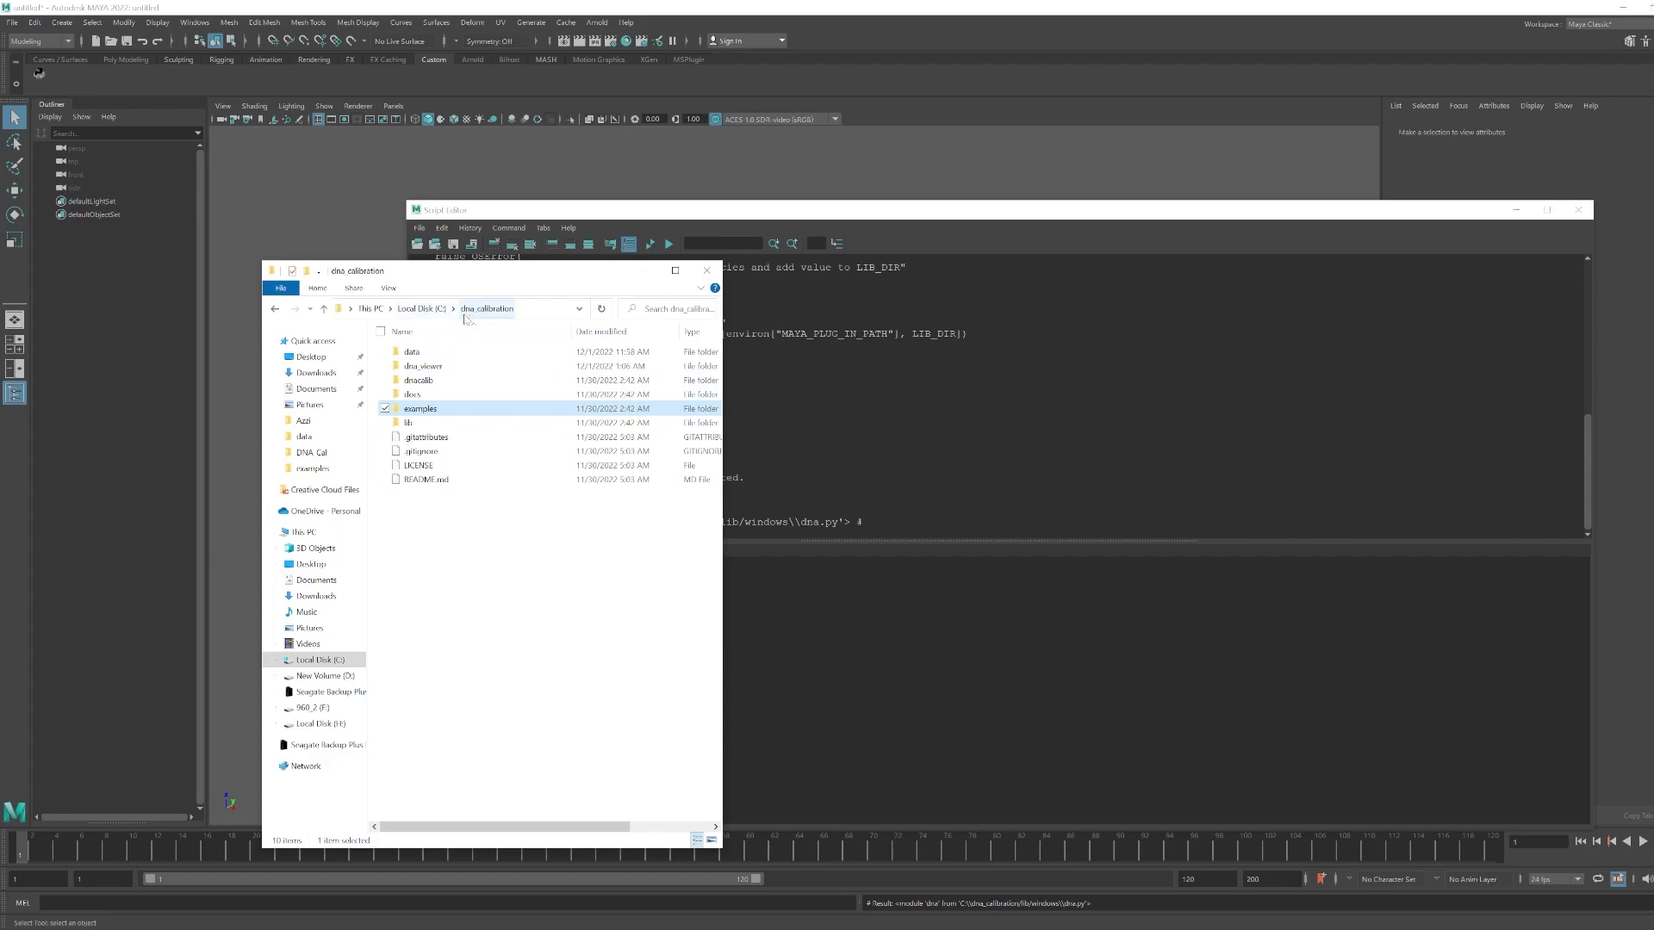
double_click(424, 410)
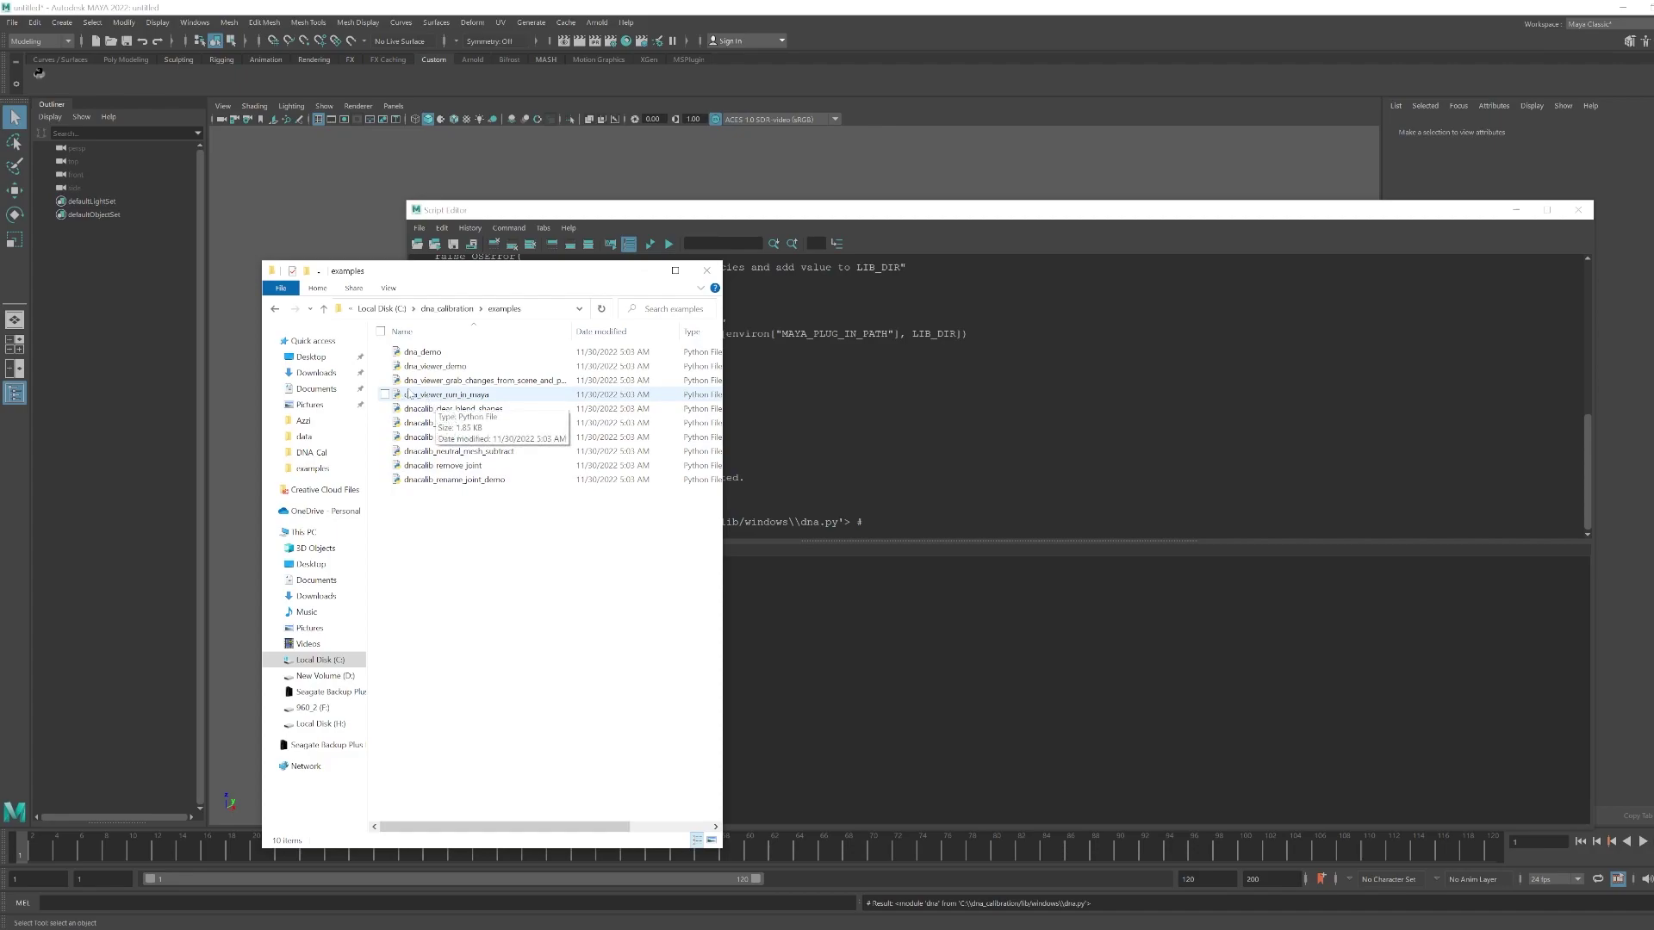
left_click(448, 398)
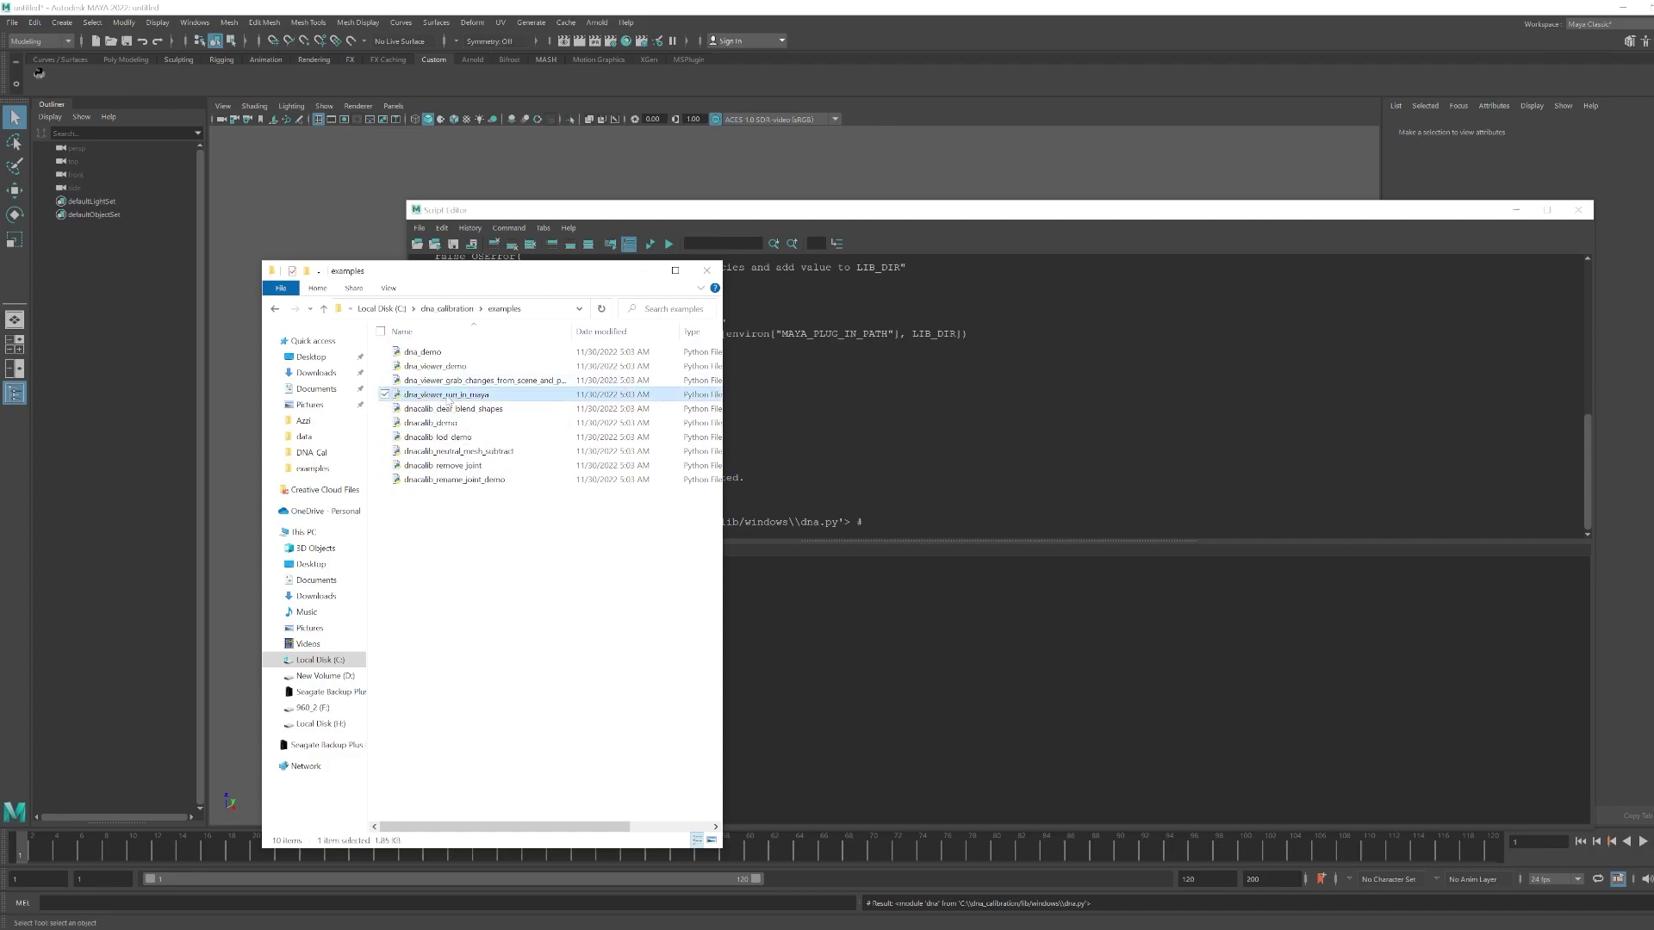
right_click(448, 399)
mouse_move(320, 500)
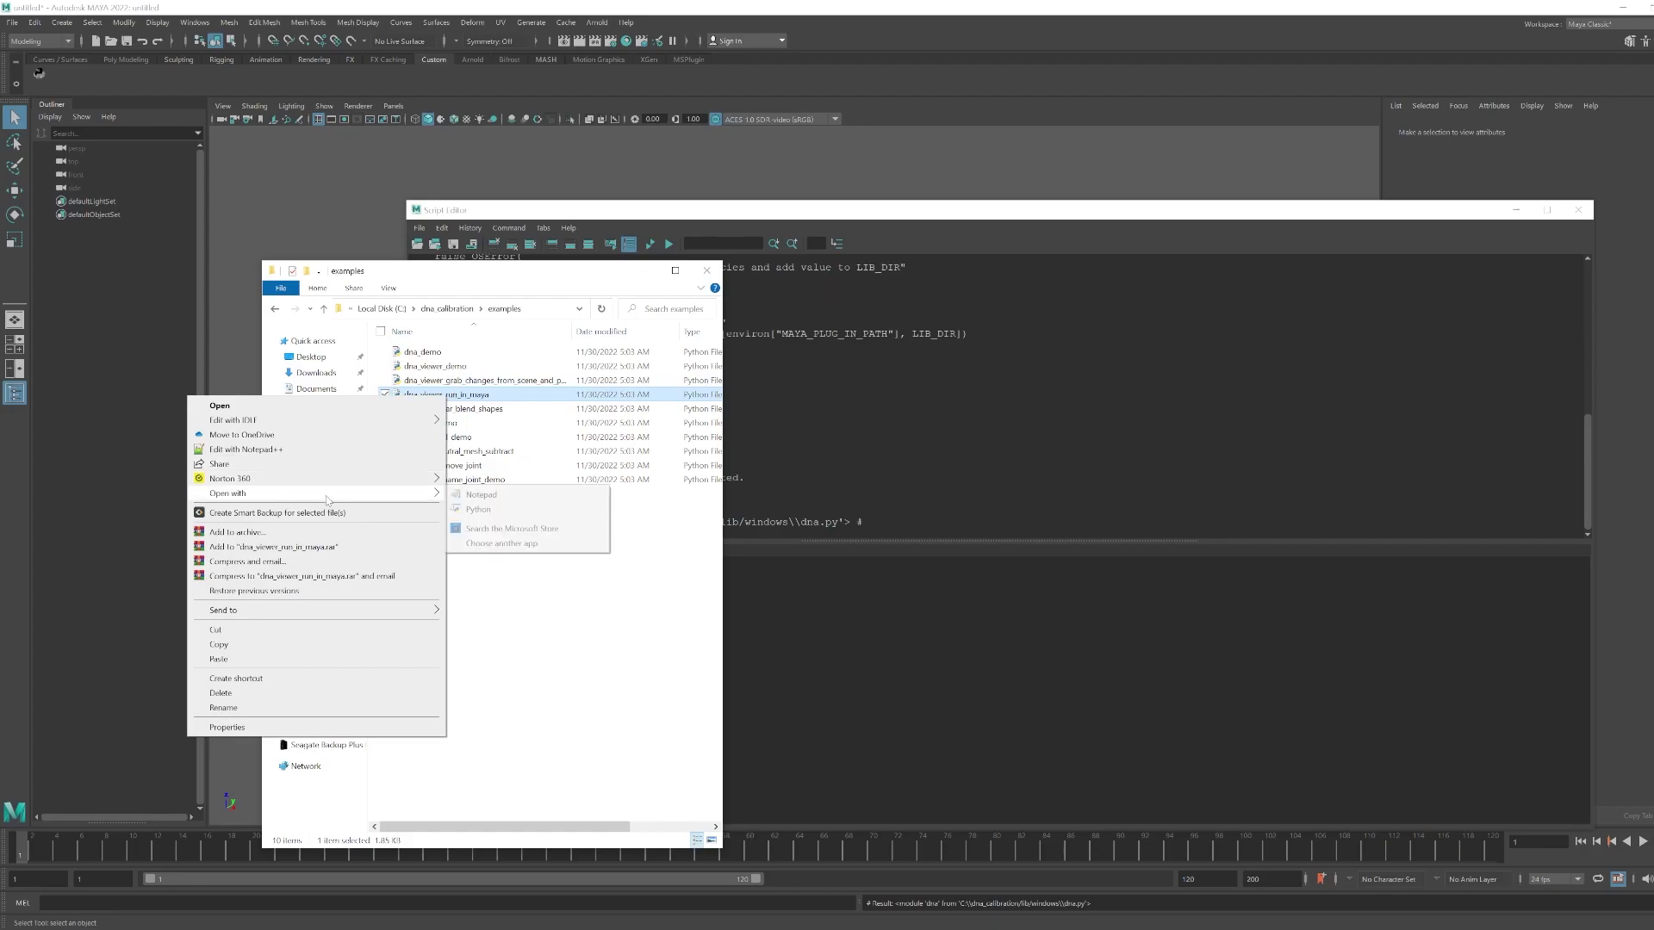
left_click(487, 495)
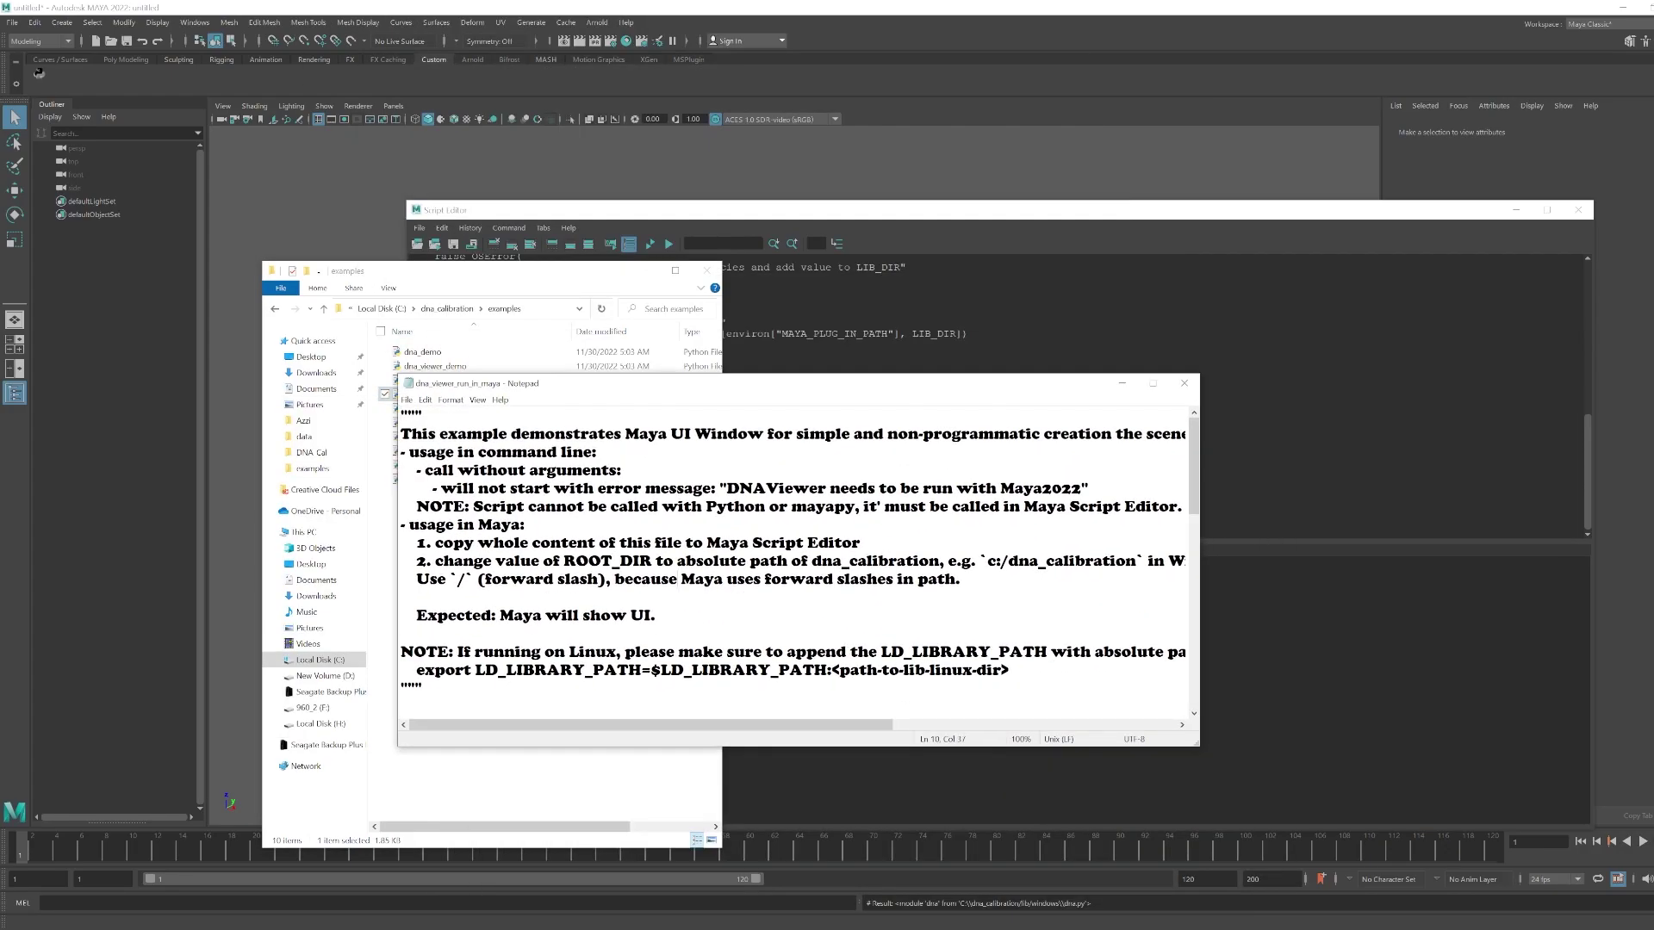
- Copy the whole dna_viewer_run_in_maya script, close Notepad, and paste it into a new Python tab of Maya's Script Editor
key("ctrl+a")
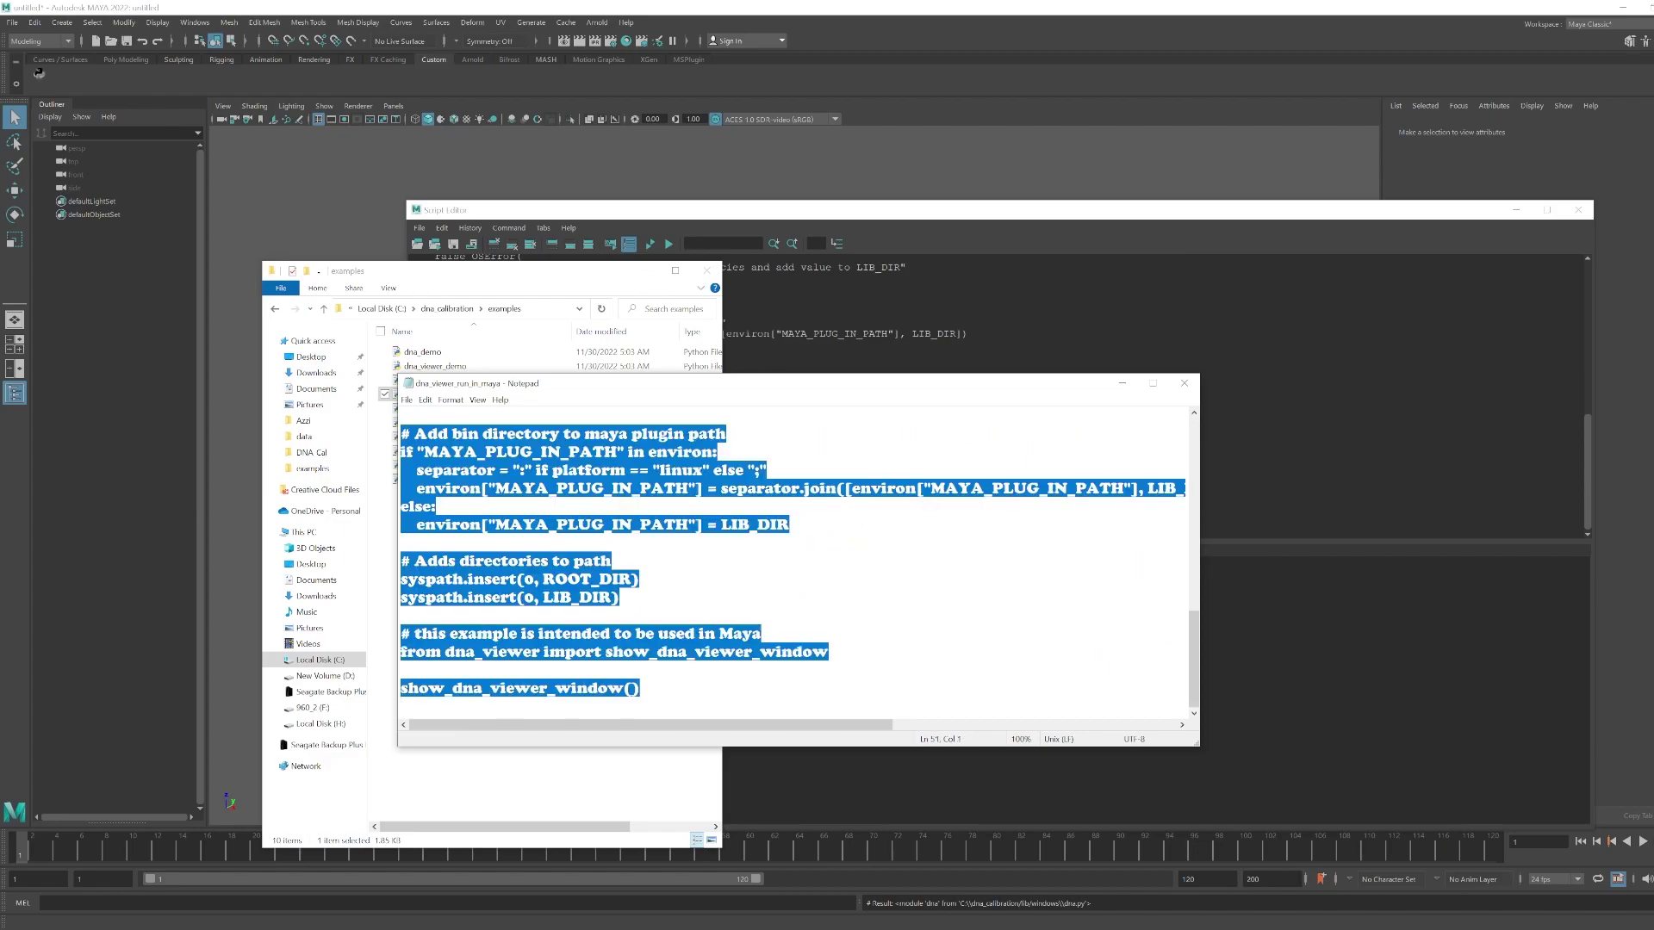
left_click(1184, 384)
left_click(911, 217)
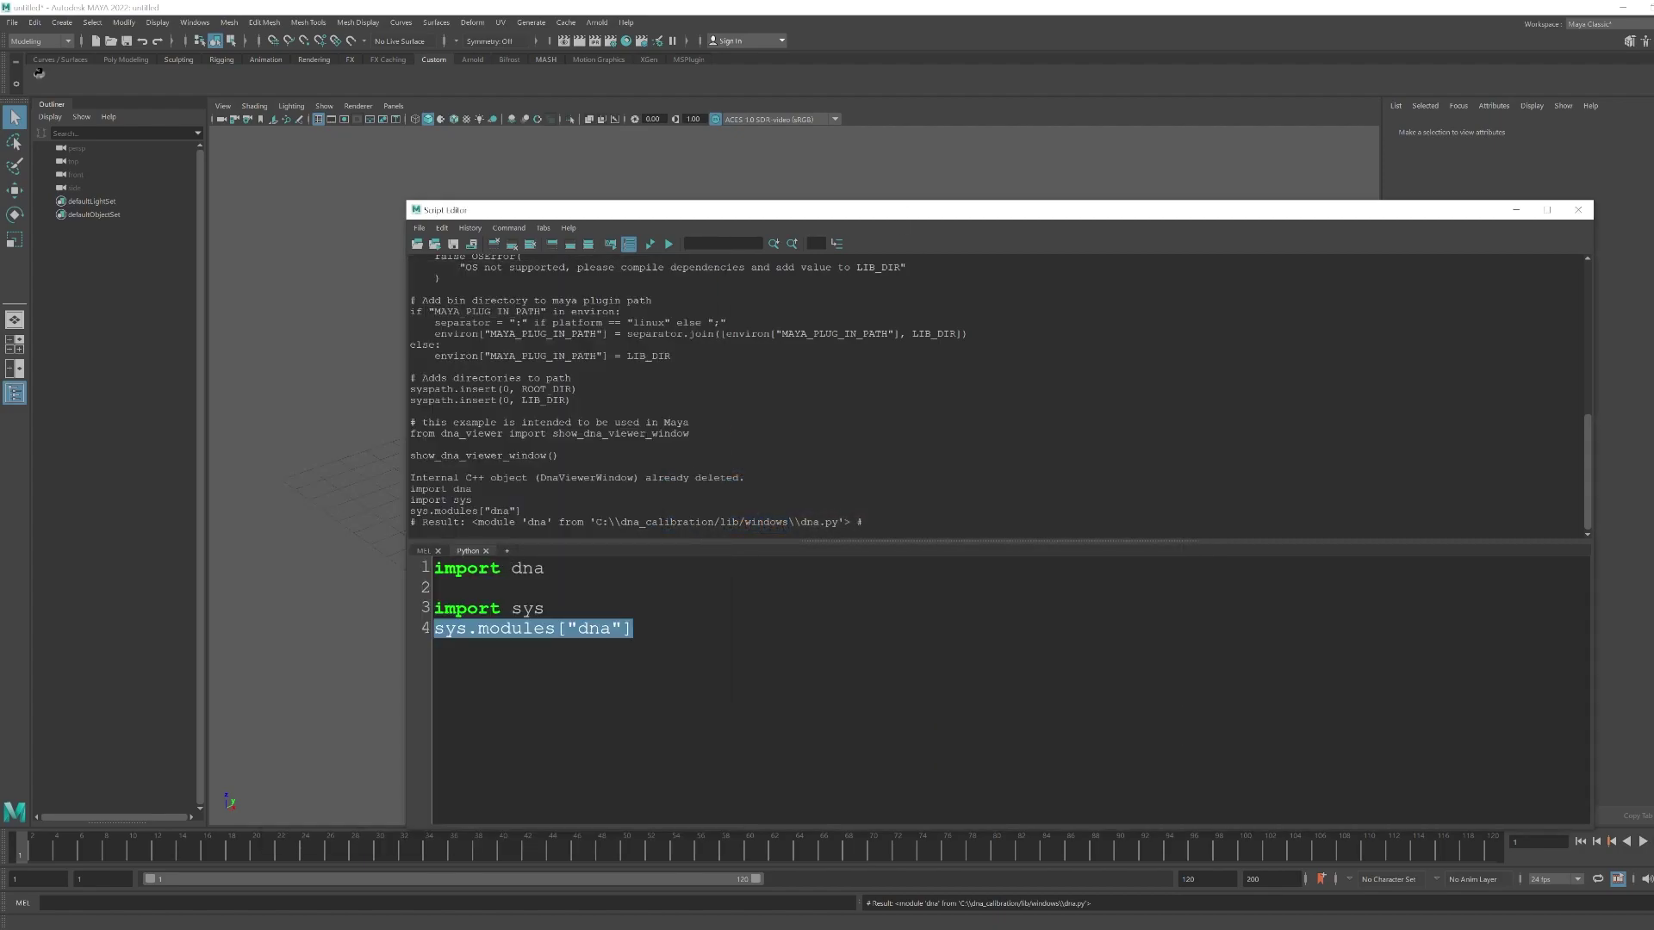
left_click(507, 551)
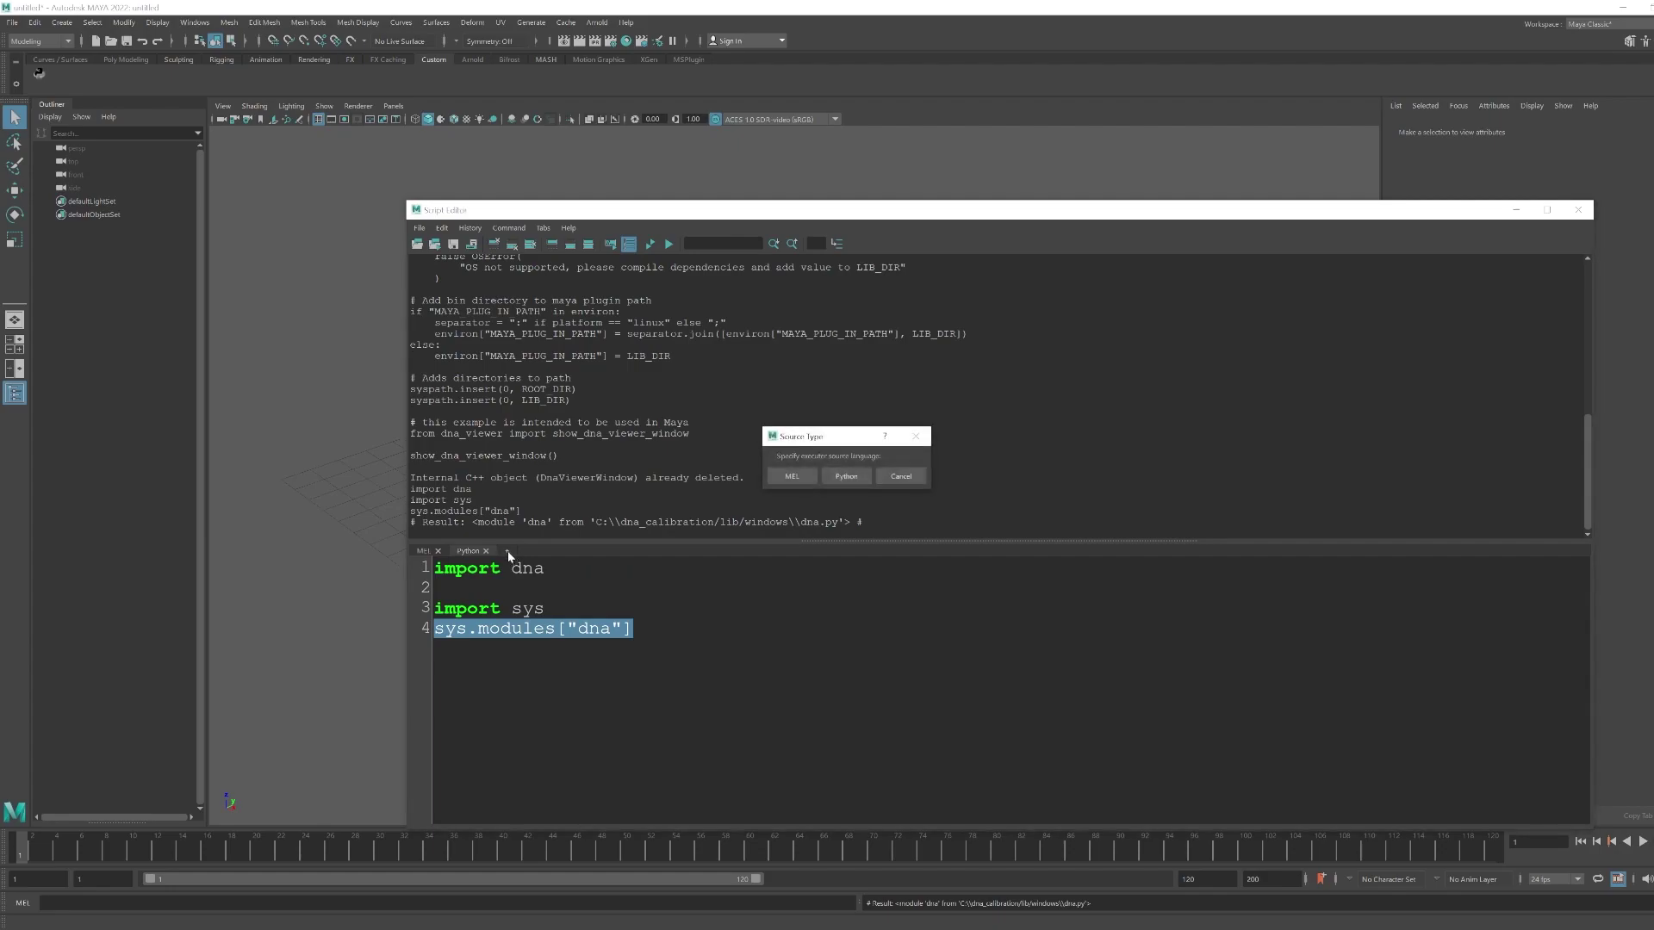
left_click(843, 476)
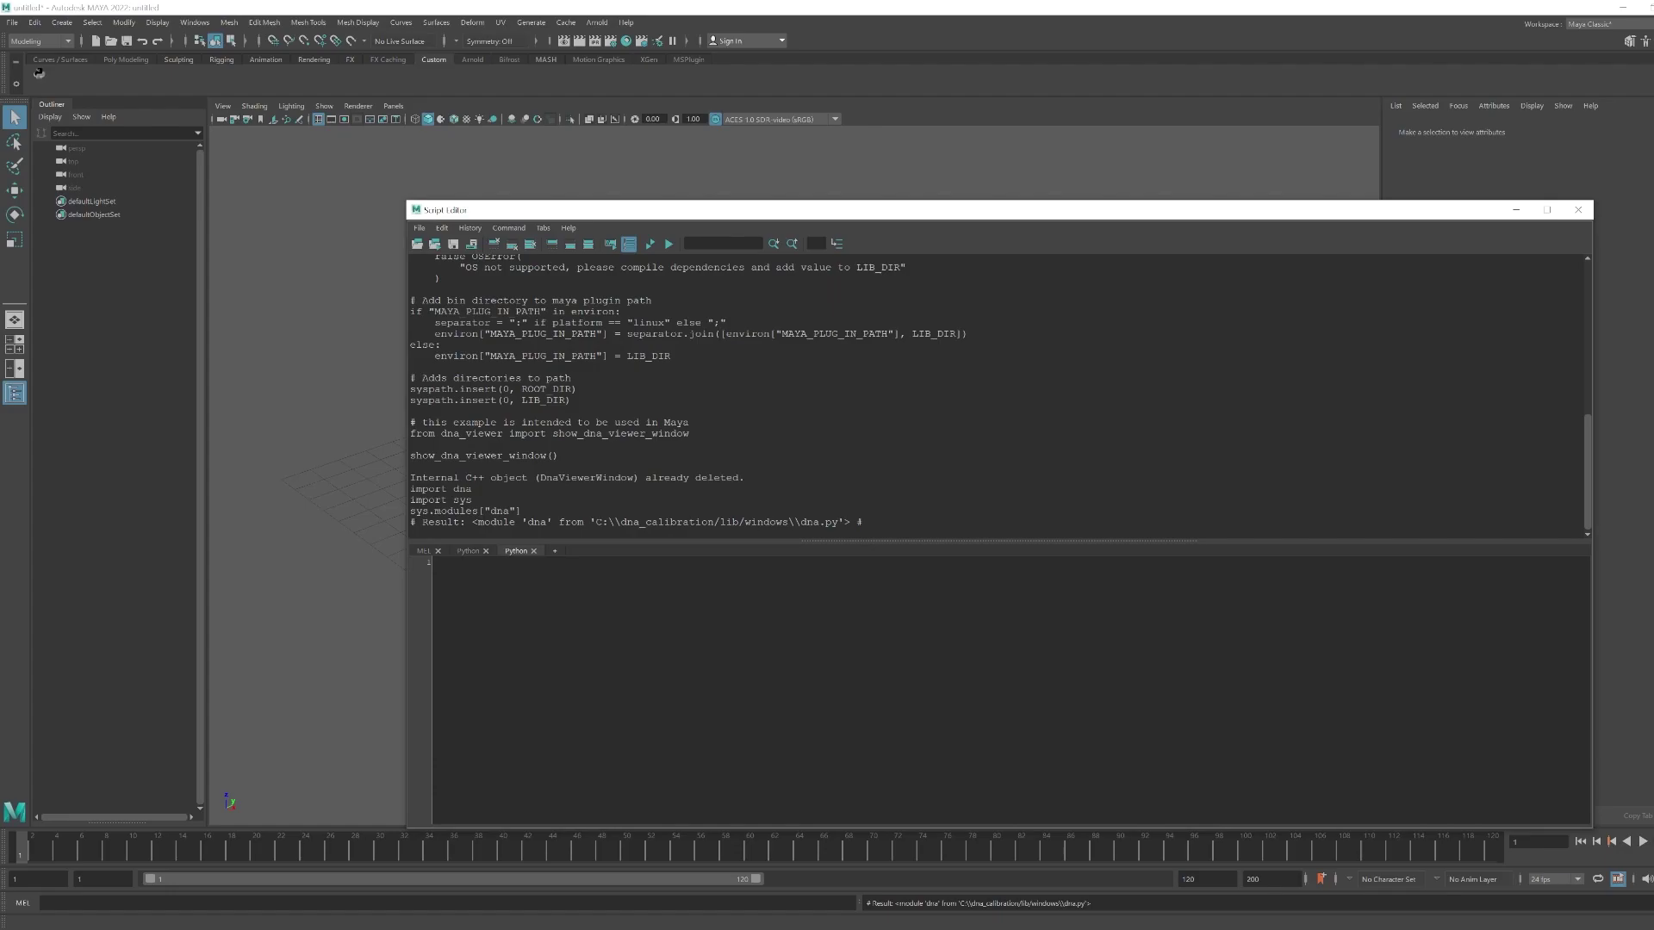
key("ctrl+v")
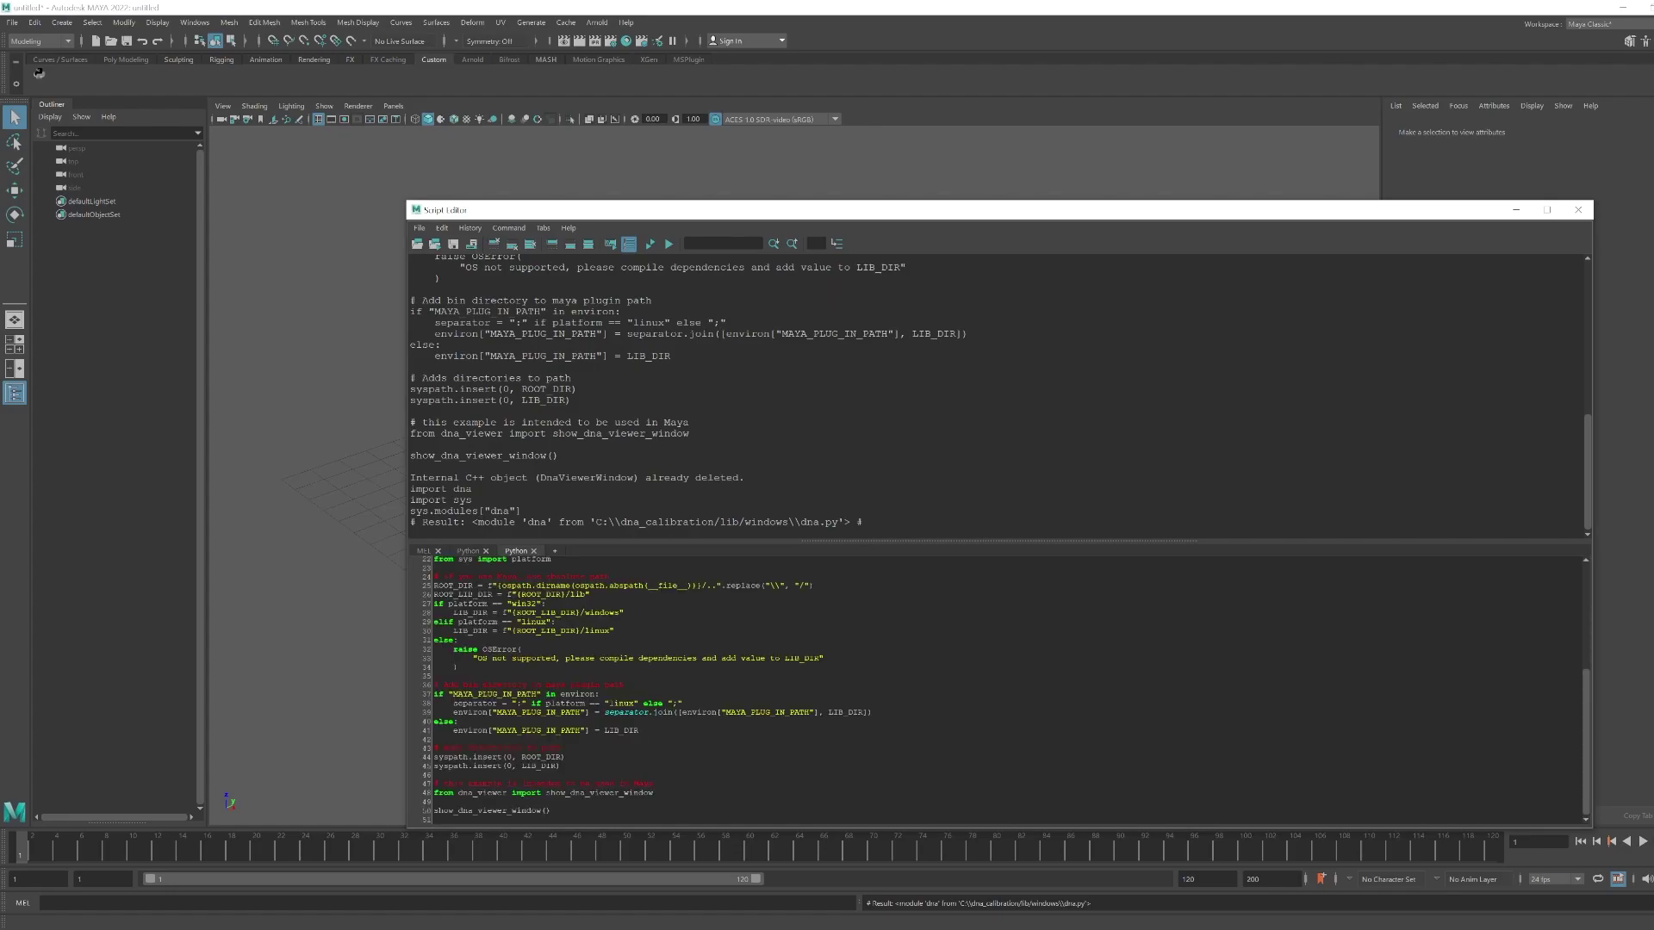
- Comment out the original ROOT_DIR line in the pasted script, enlarging the script text for readability
scroll(999, 689, "up", 4)
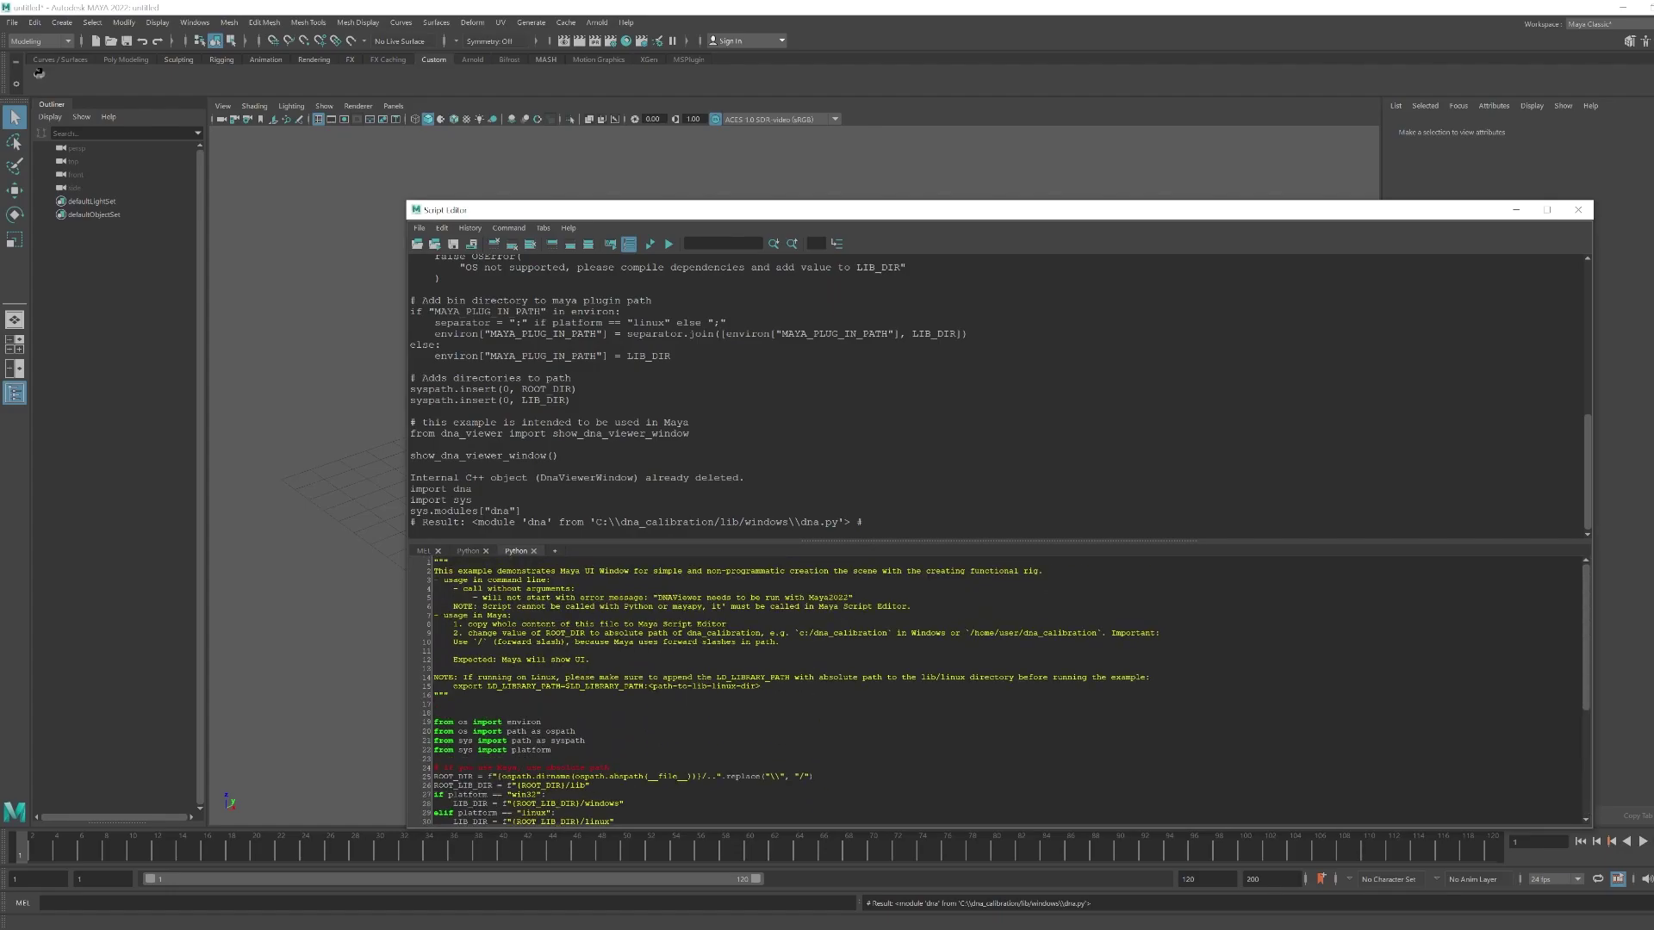
scroll(1000, 689, "down", 2)
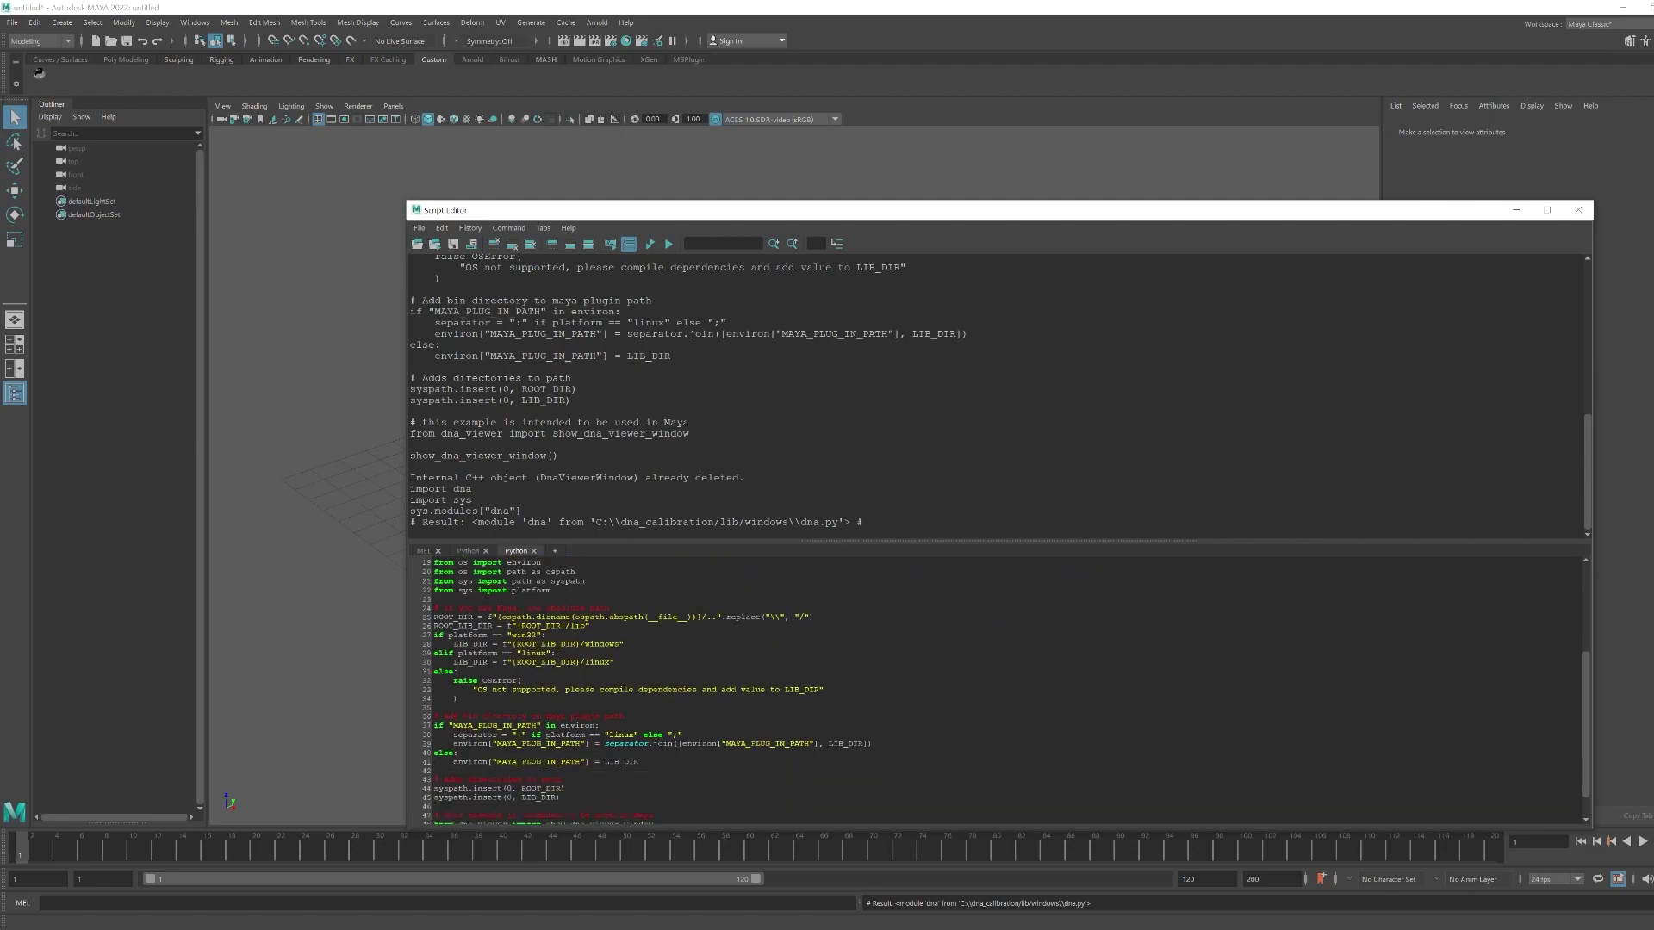
scroll(999, 689, "up", 1)
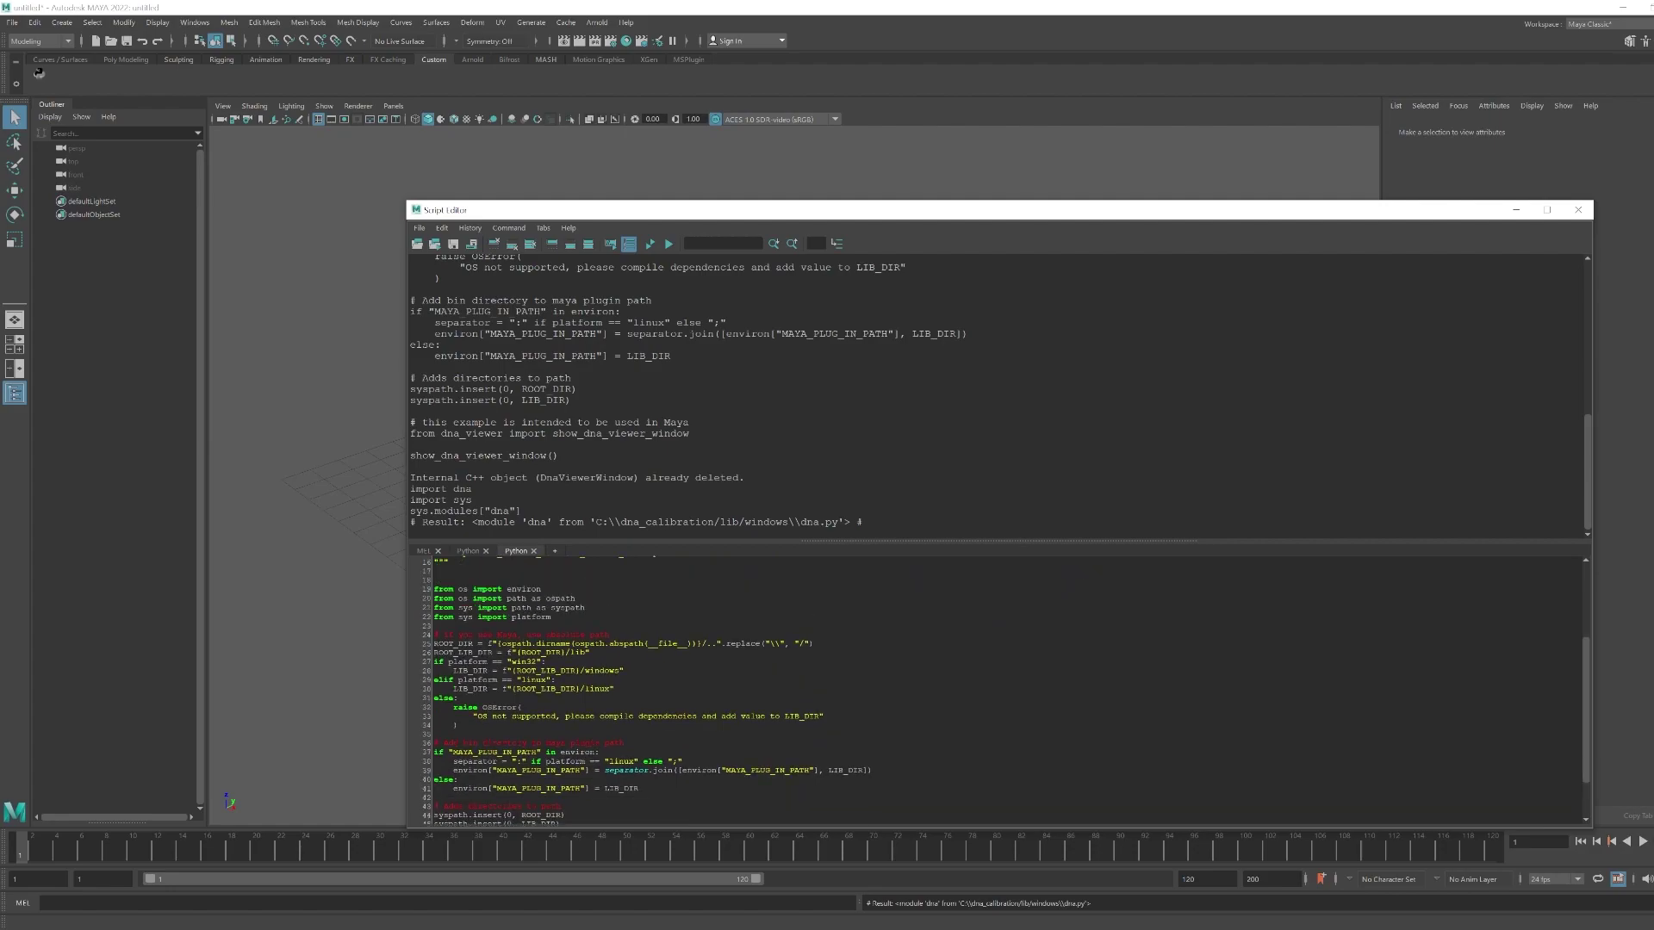
scroll(999, 396, "up", 8)
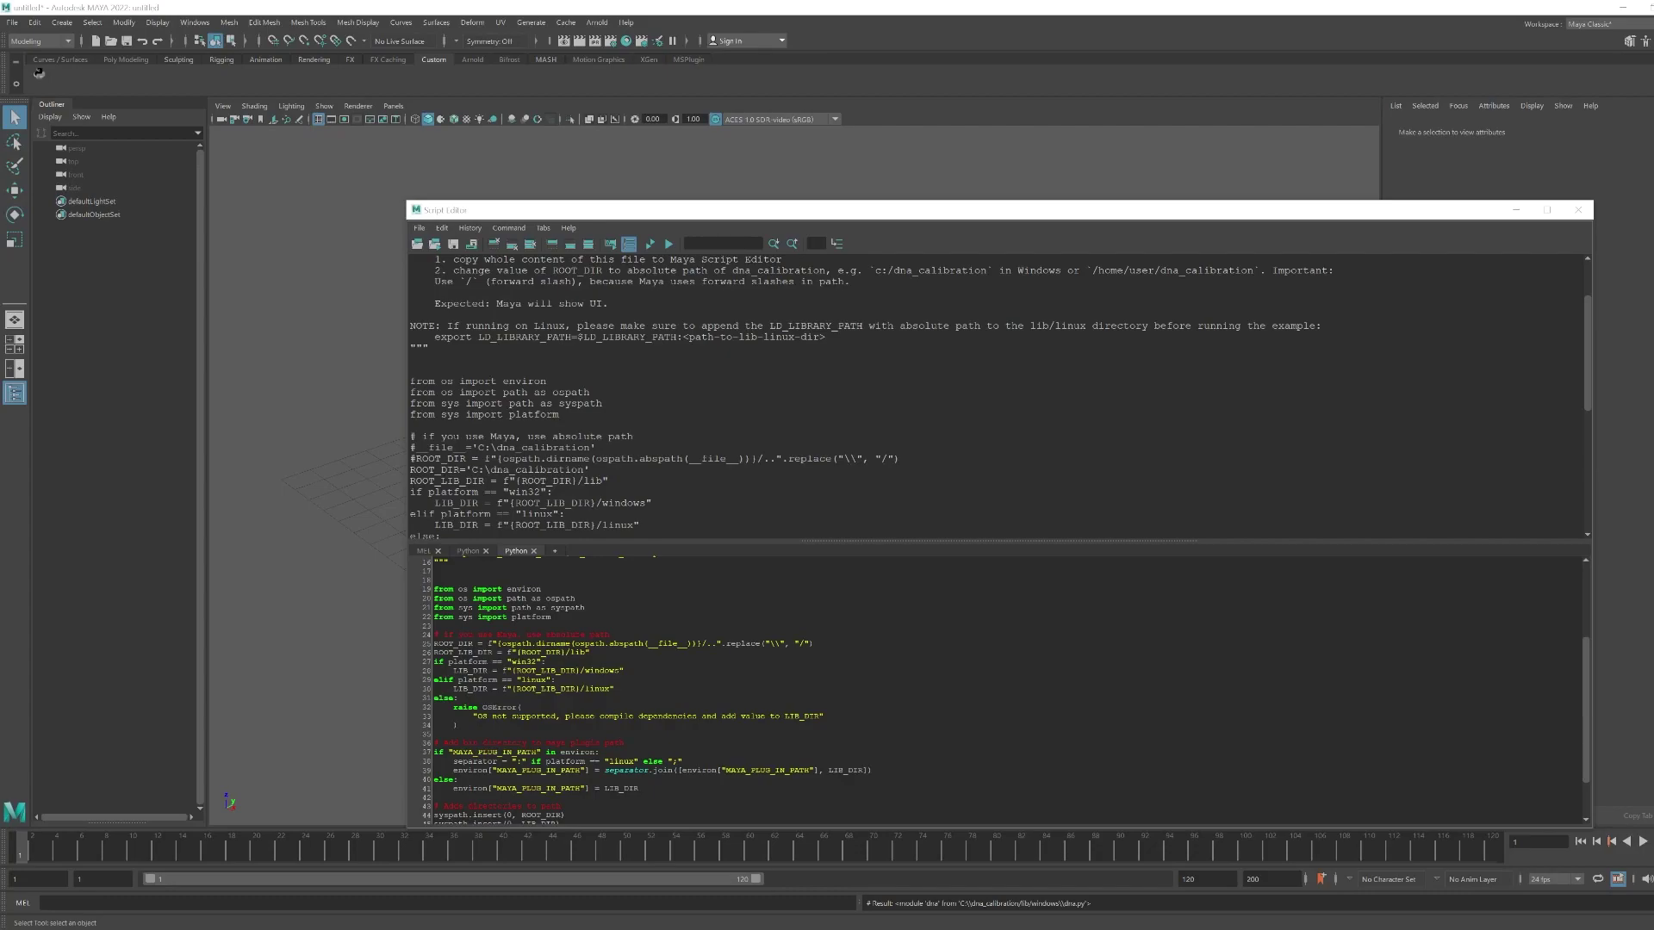
scroll(999, 689, "up", 1, "ctrl")
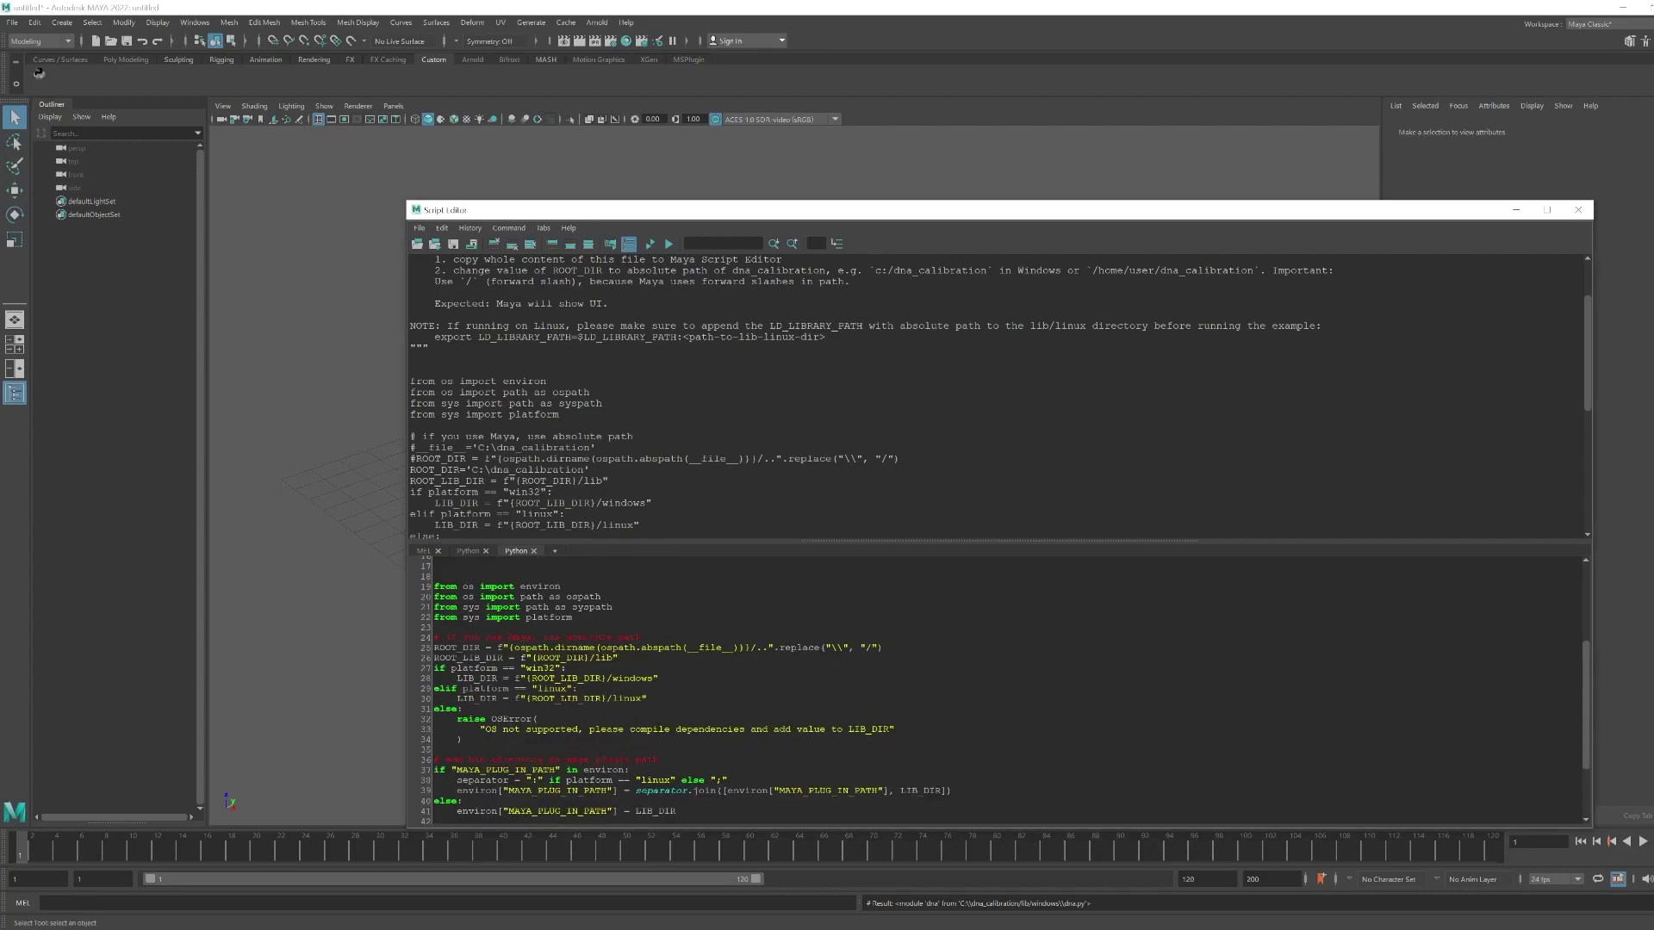
left_click_drag(433, 647, 884, 647)
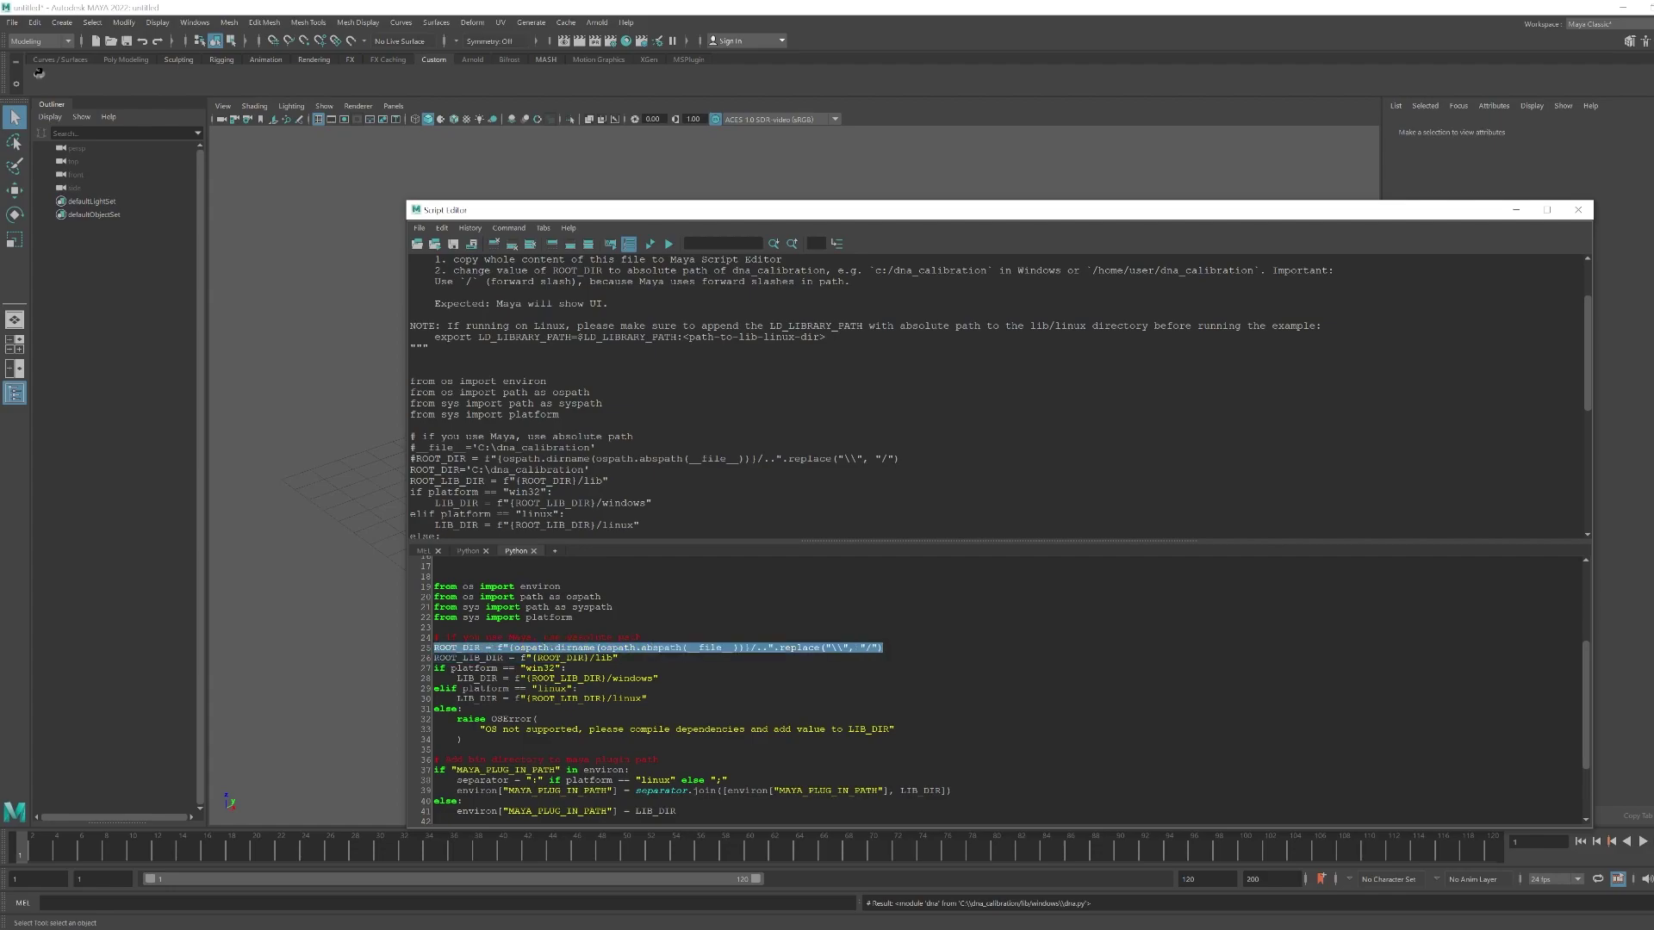
left_click(435, 647)
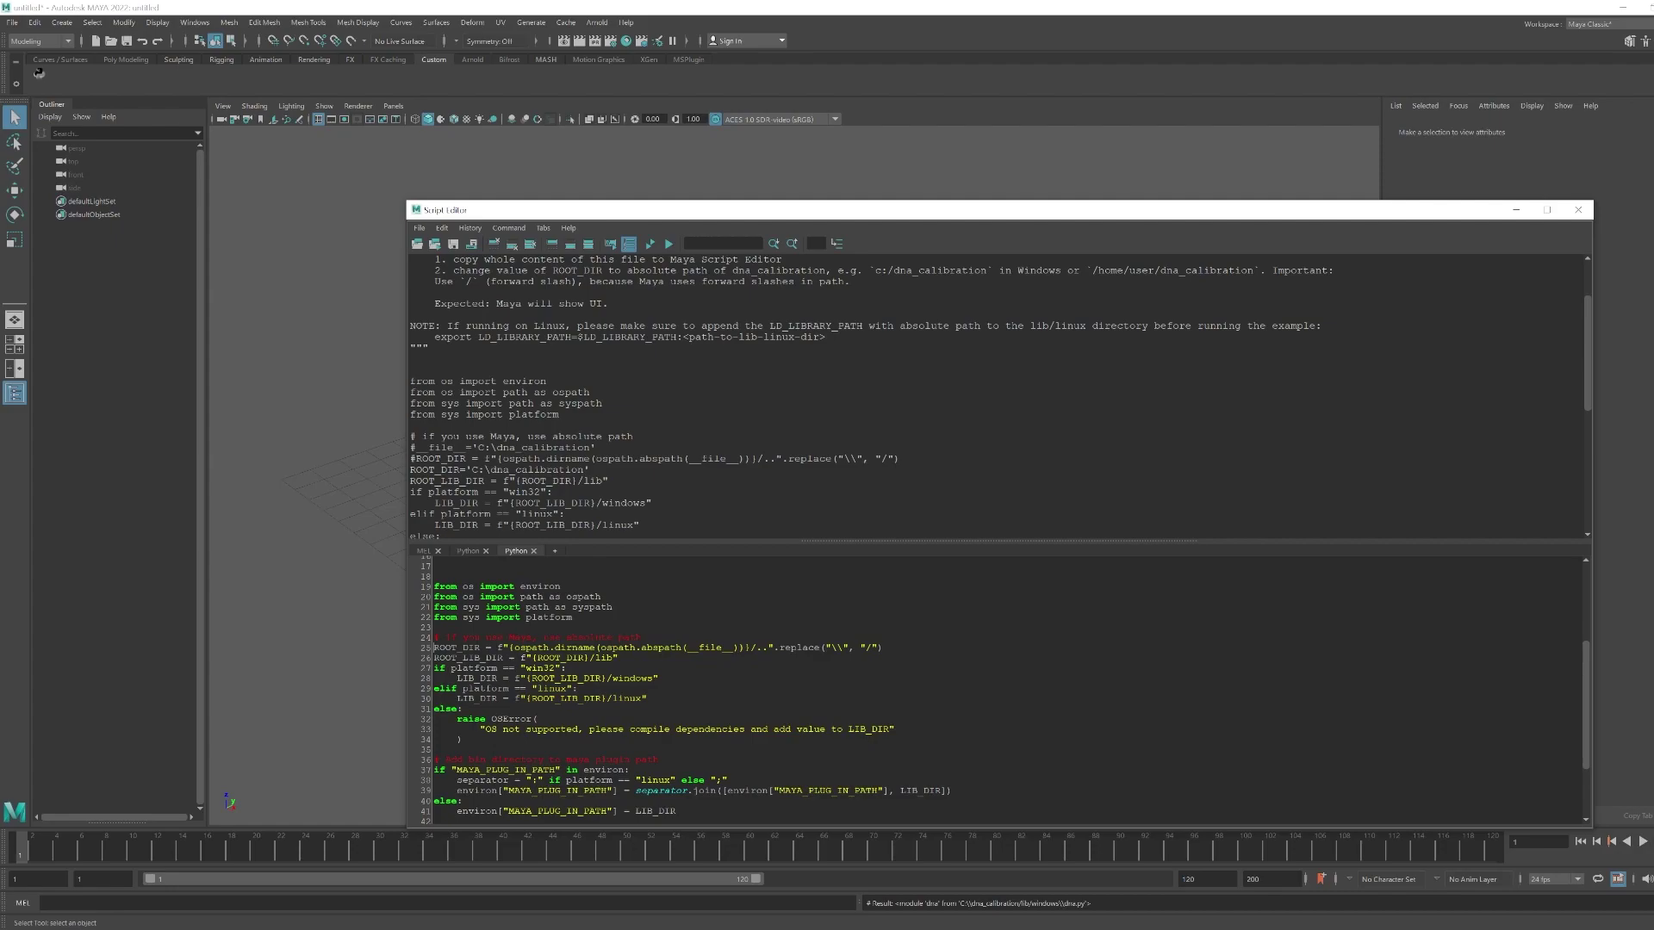
type("#")
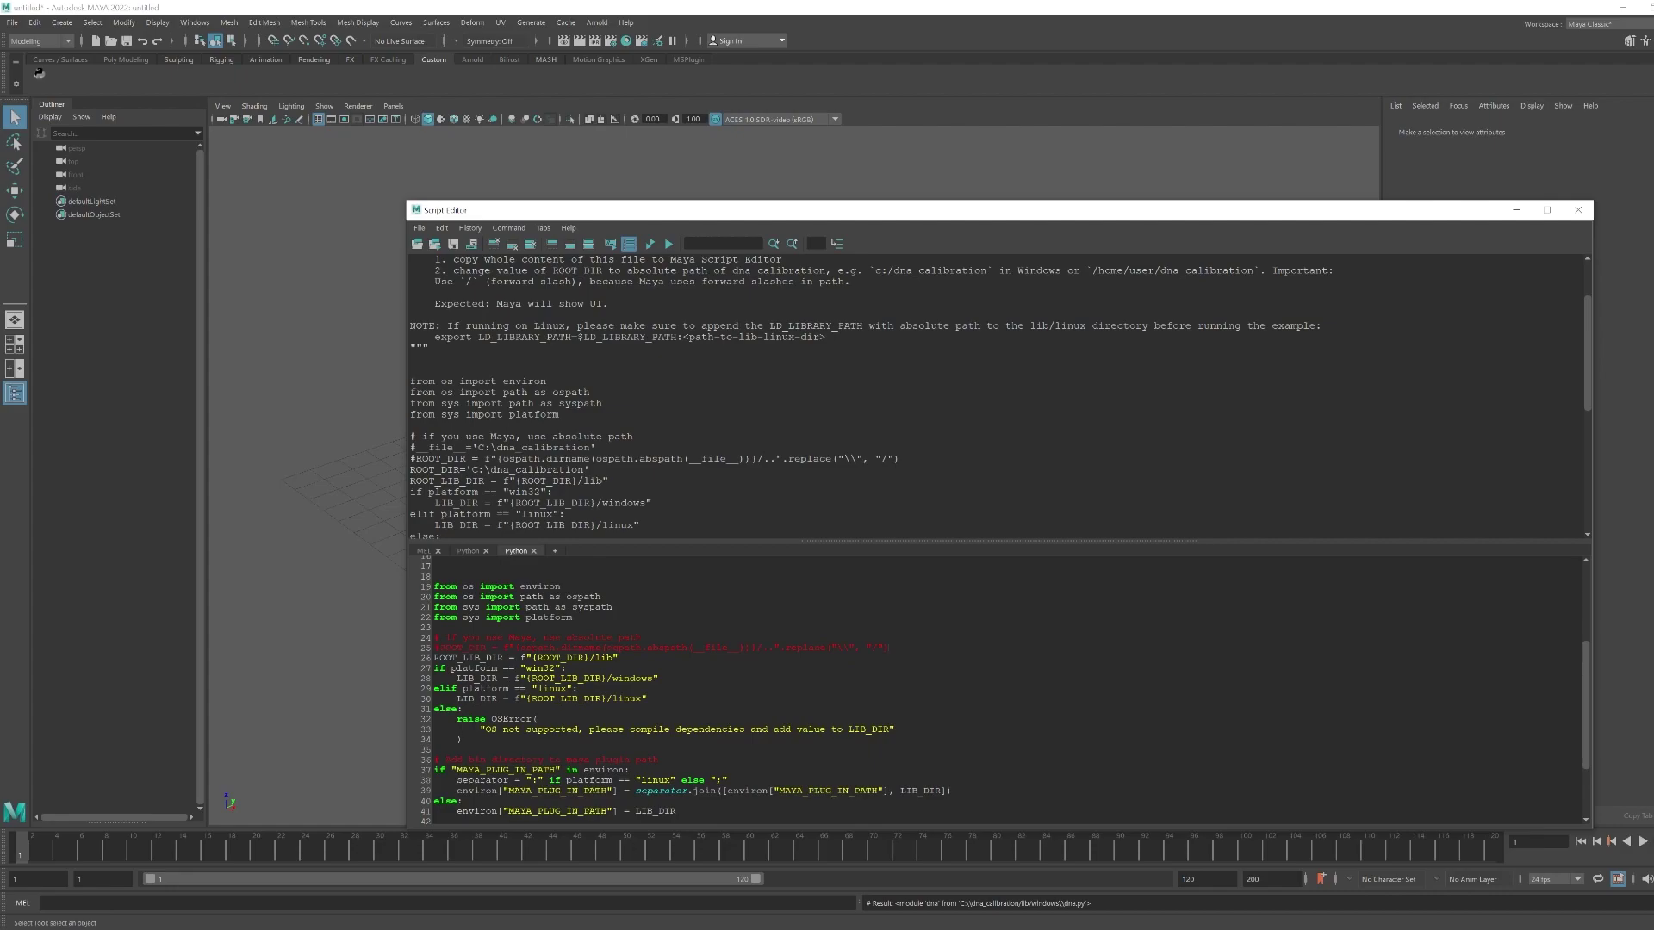
- Add the line ROOT_DIR='C:\dna_calibration' below the commented-out one and enlarge the text to review the path
key("Return")
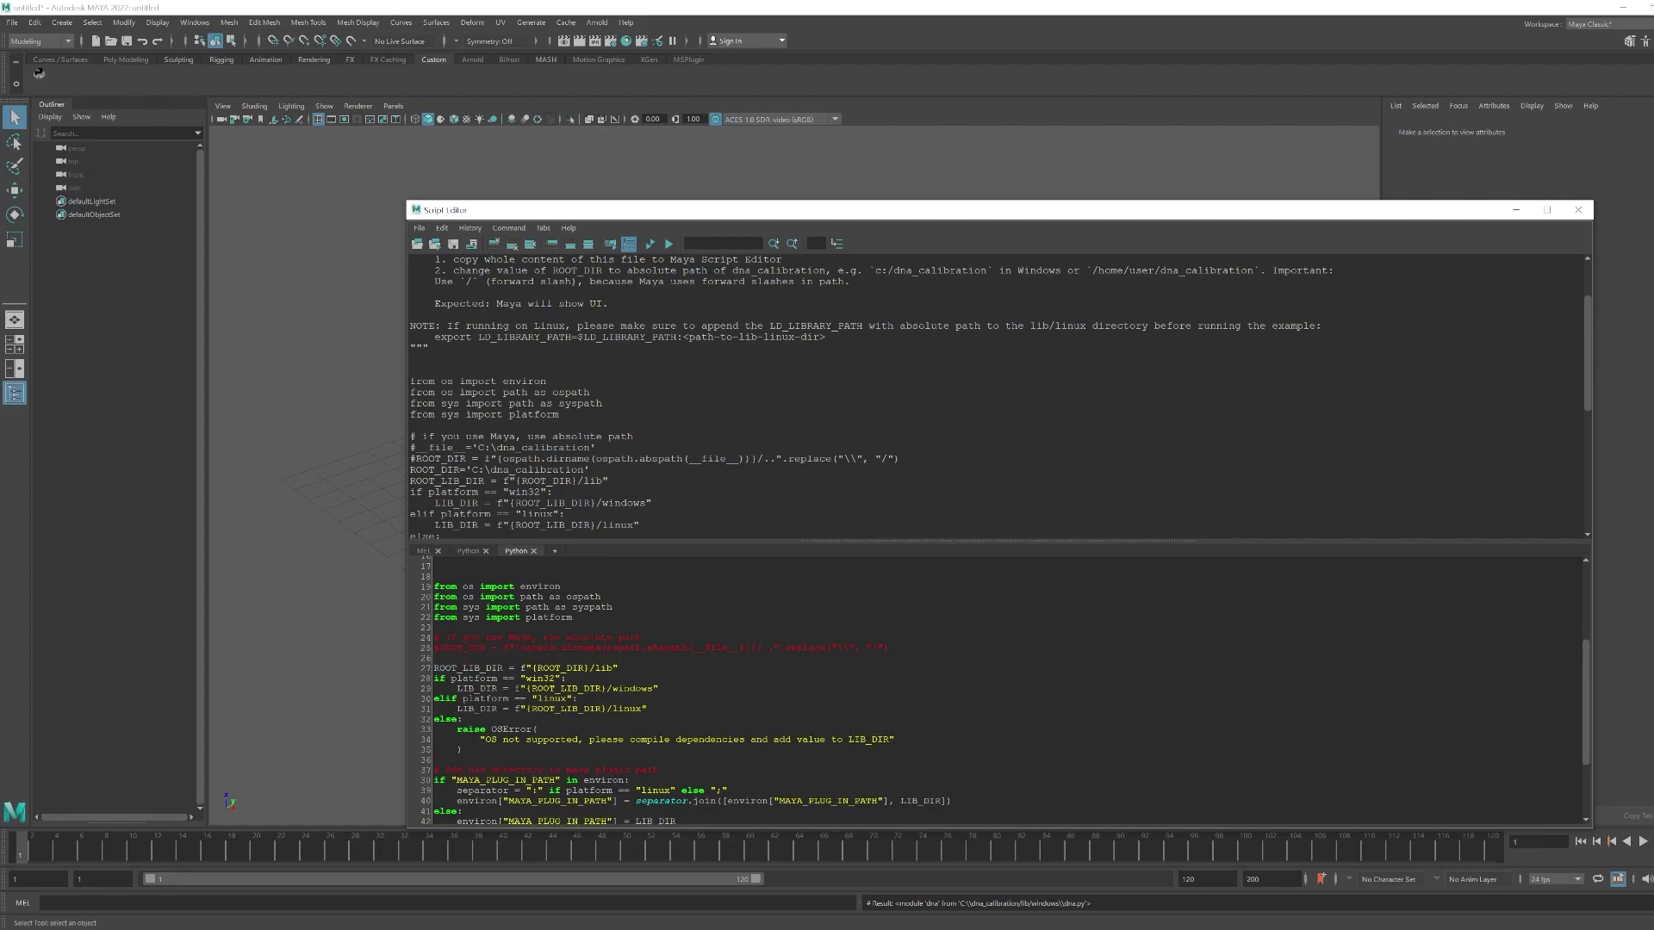
type("ROOT_DIR='C:\\dna_calibration'")
scroll(418, 766, "up", 2, "ctrl")
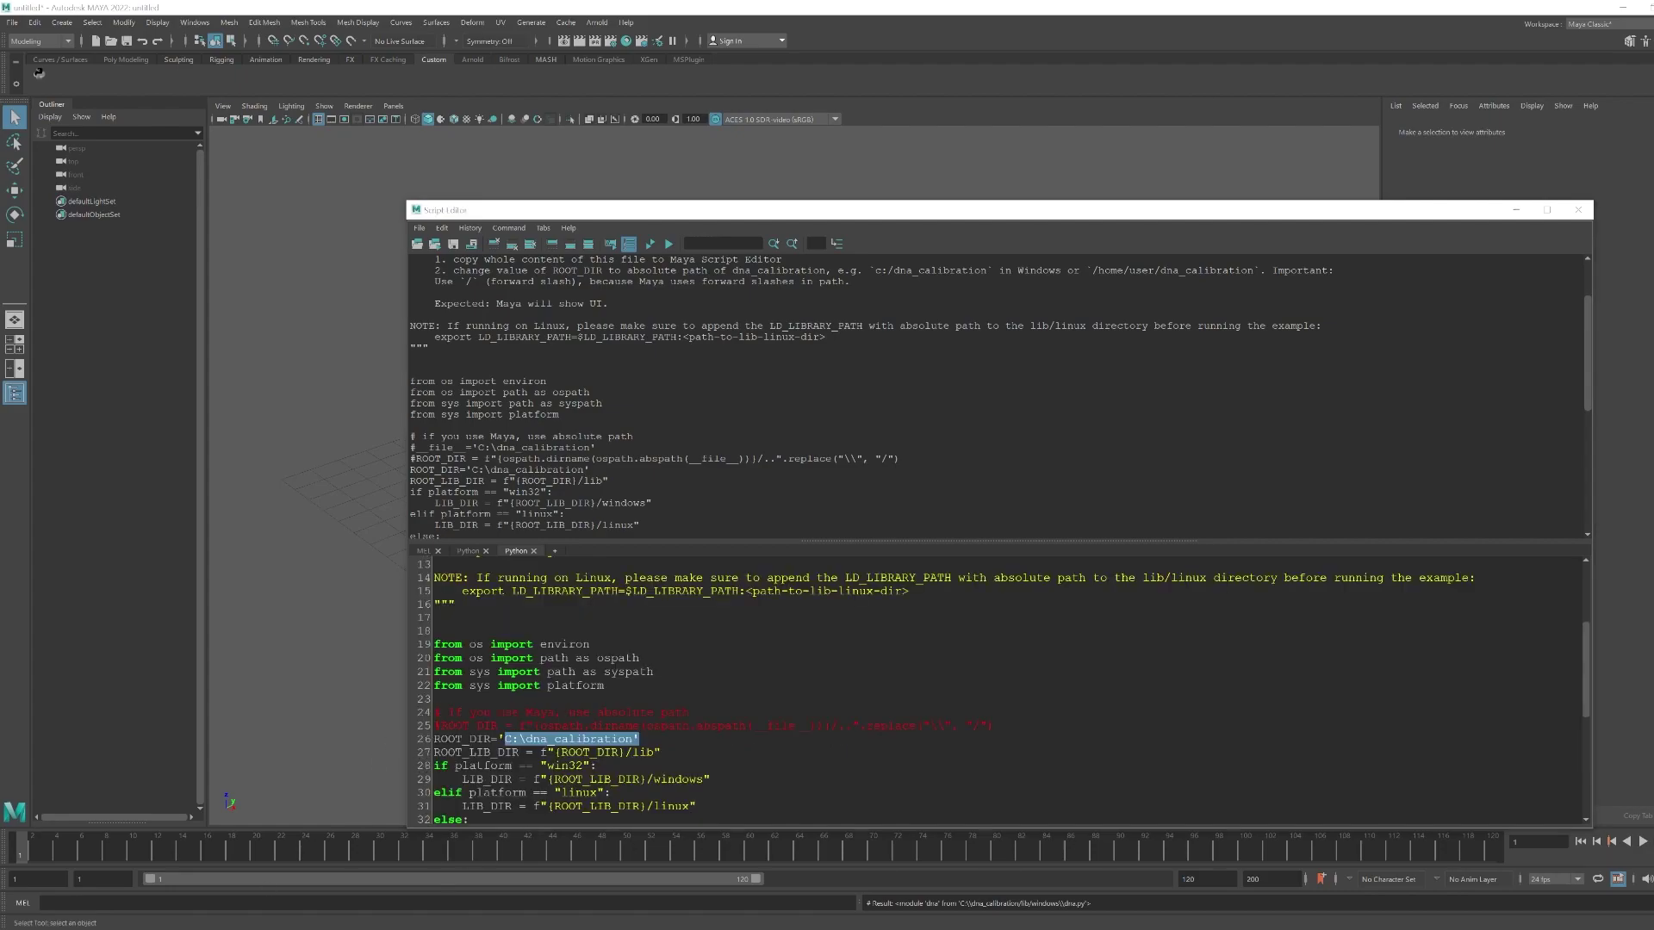
left_click_drag(433, 739, 639, 739)
left_click(661, 752)
double_click(508, 739)
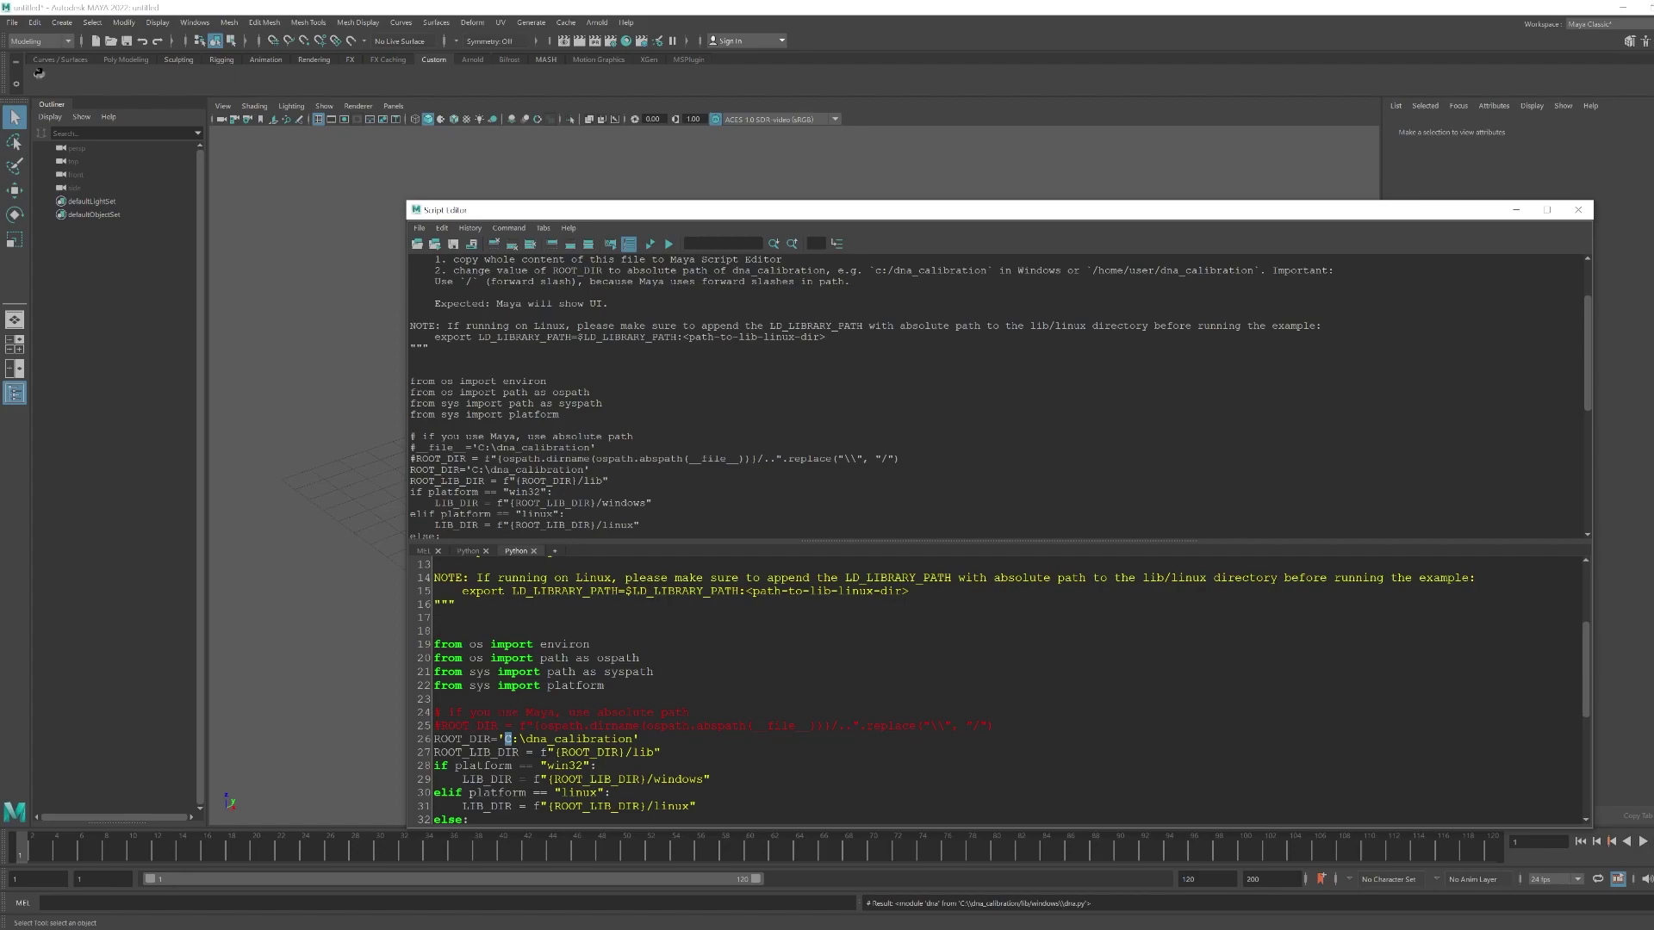
left_click_drag(639, 739, 995, 726)
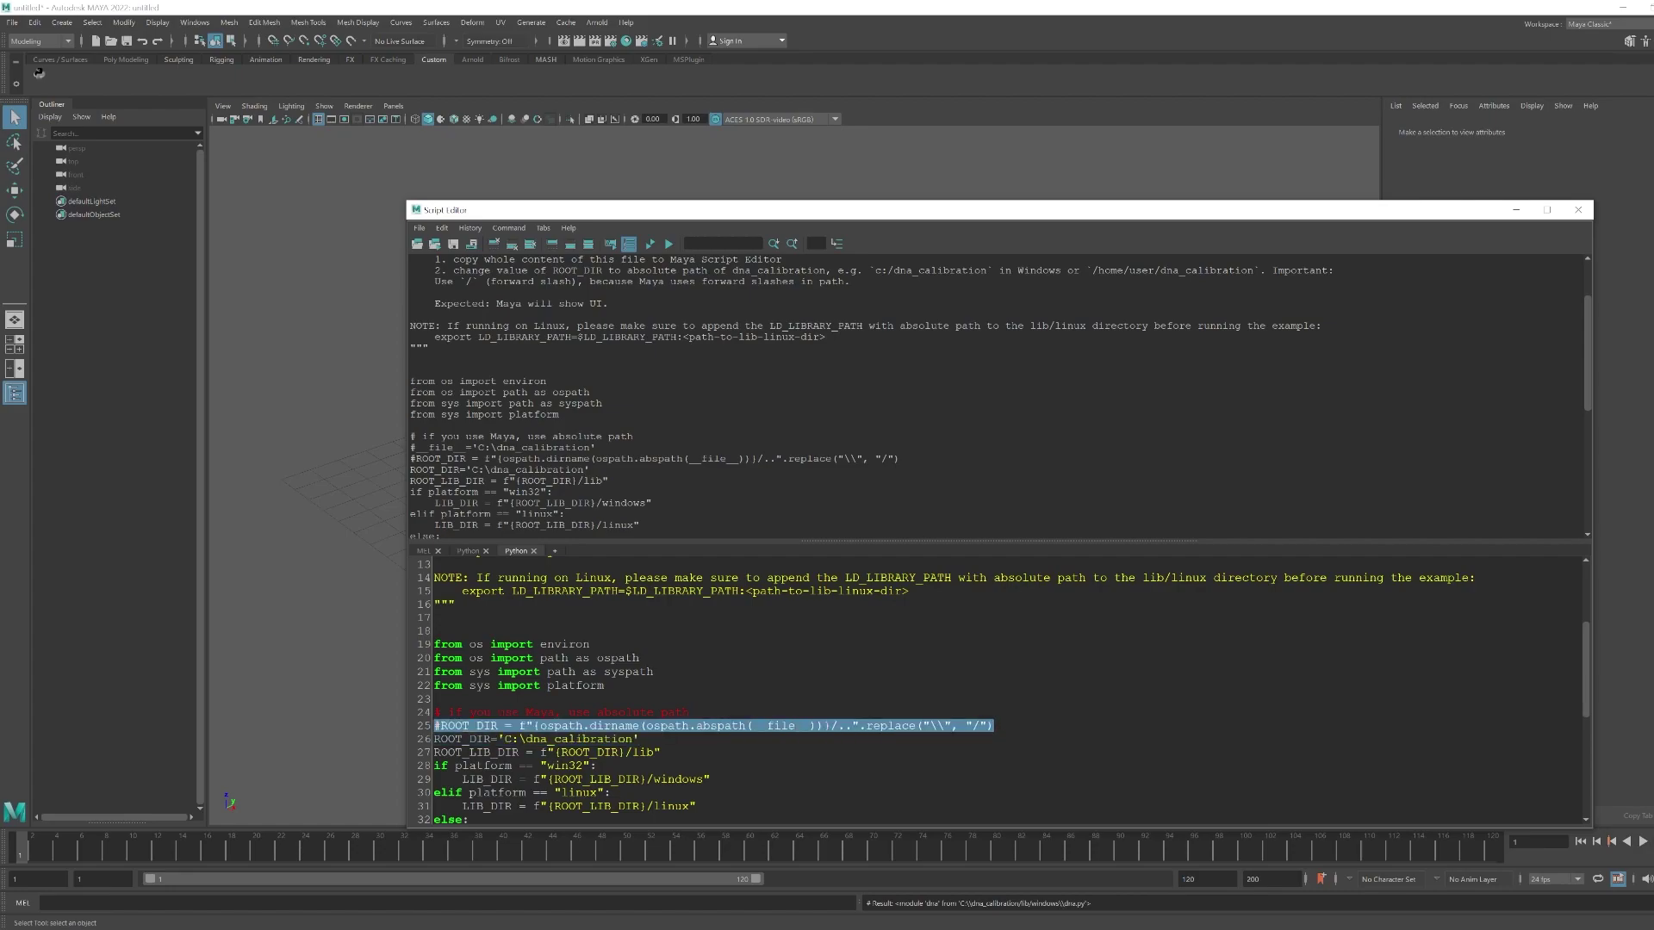
- Run the entire edited script to launch the DNA Viewer, and reposition its window over the viewport
key("alt+Tab")
scroll(999, 396, "down", 1)
scroll(999, 689, "down", 6)
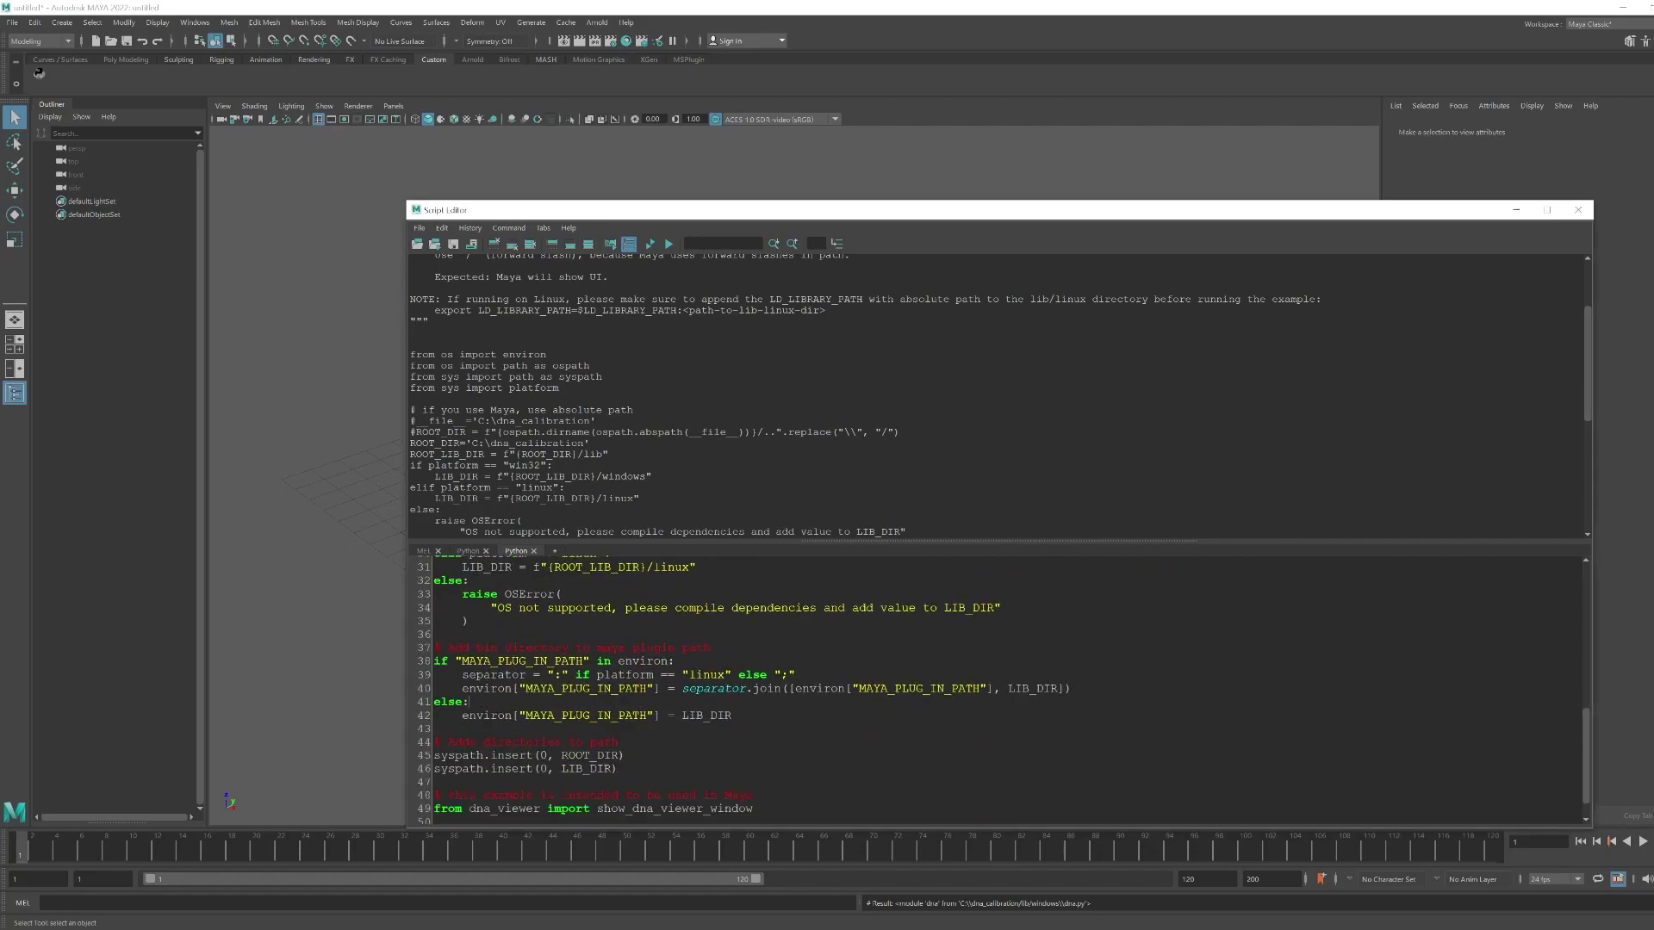
key("ctrl+a")
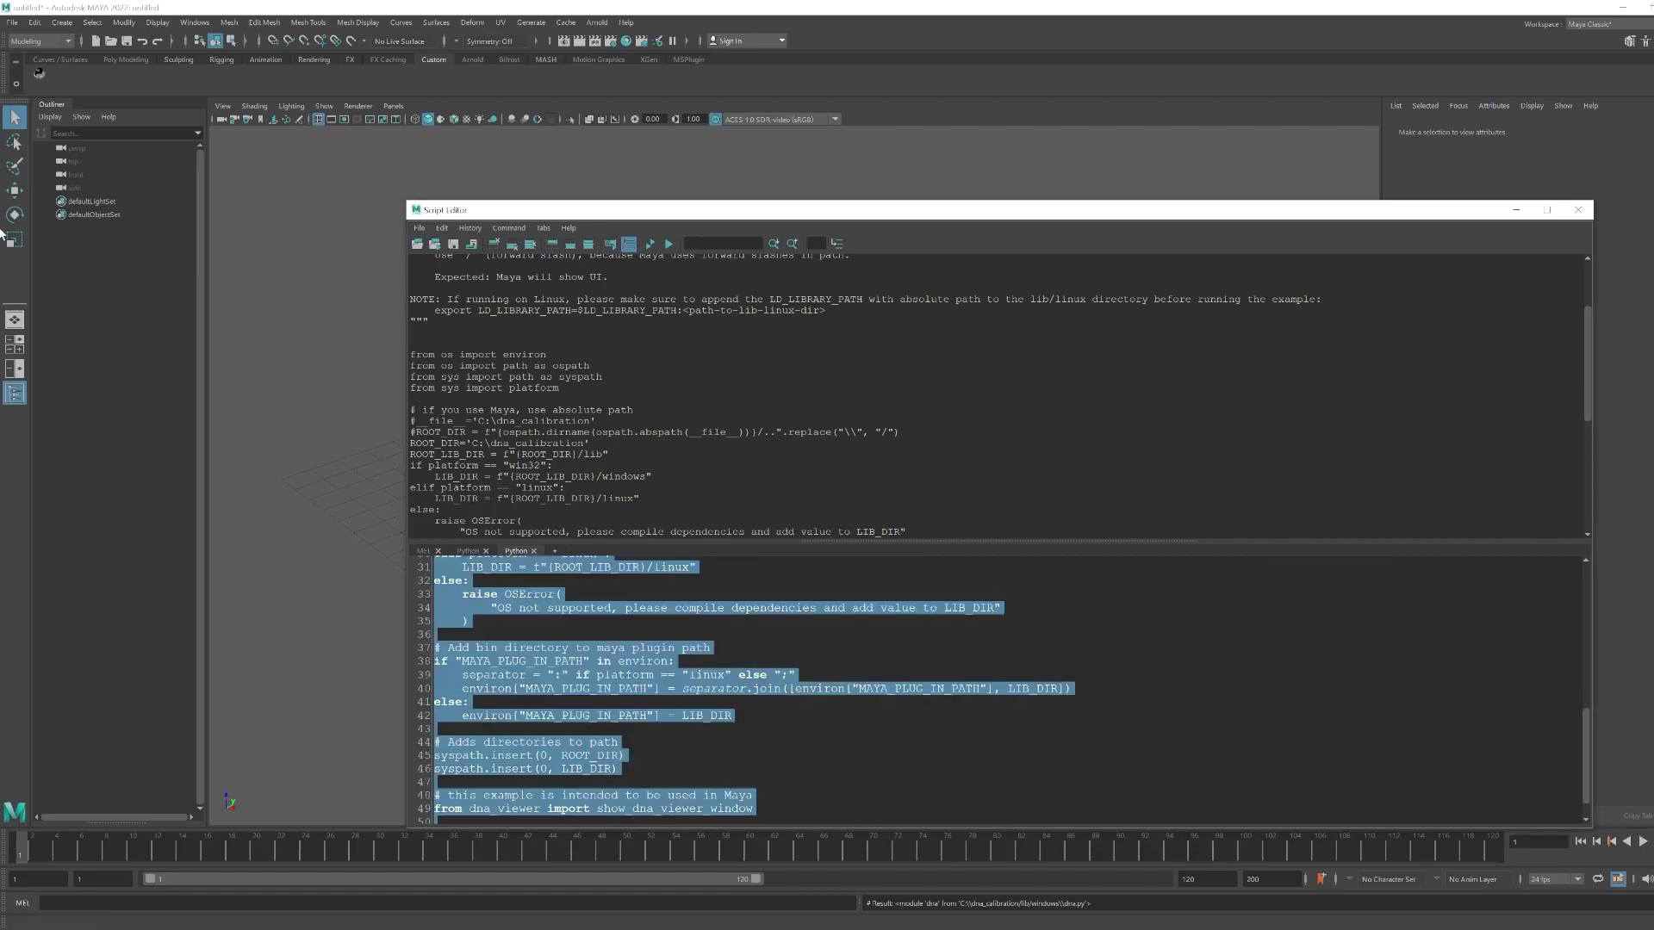
left_click(668, 244)
left_click_drag(868, 345, 719, 500)
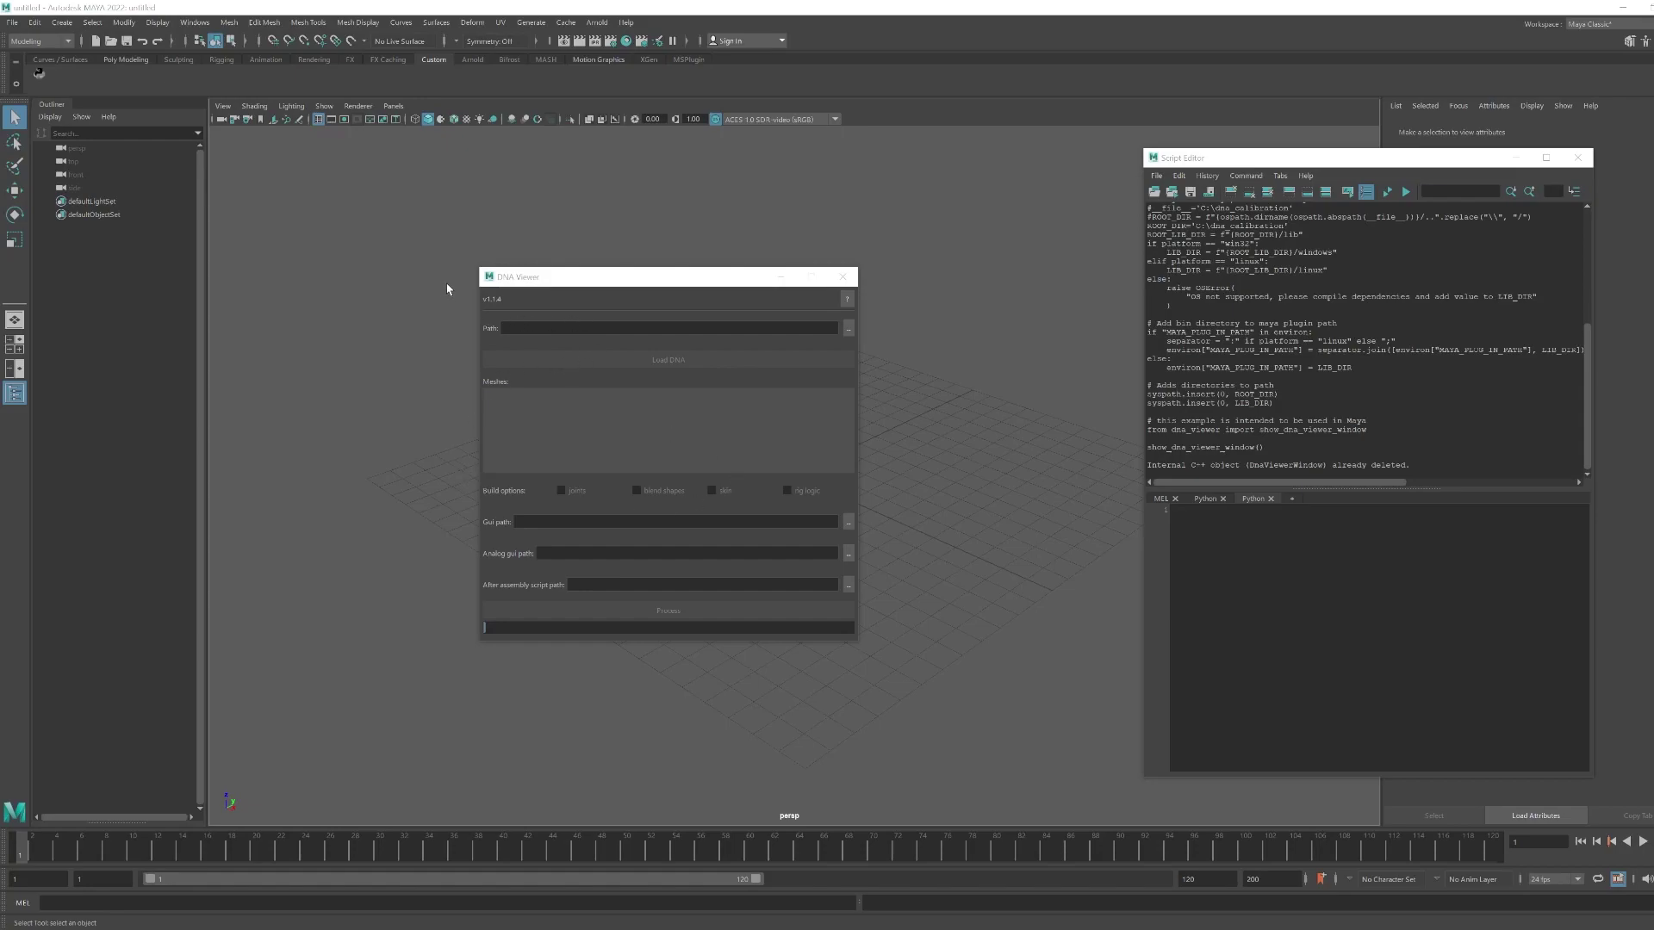
mouse_move(544, 278)
left_mouse_down()
mouse_move(516, 215)
mouse_move(612, 262)
mouse_move(510, 274)
mouse_move(482, 309)
mouse_move(541, 274)
left_mouse_up()
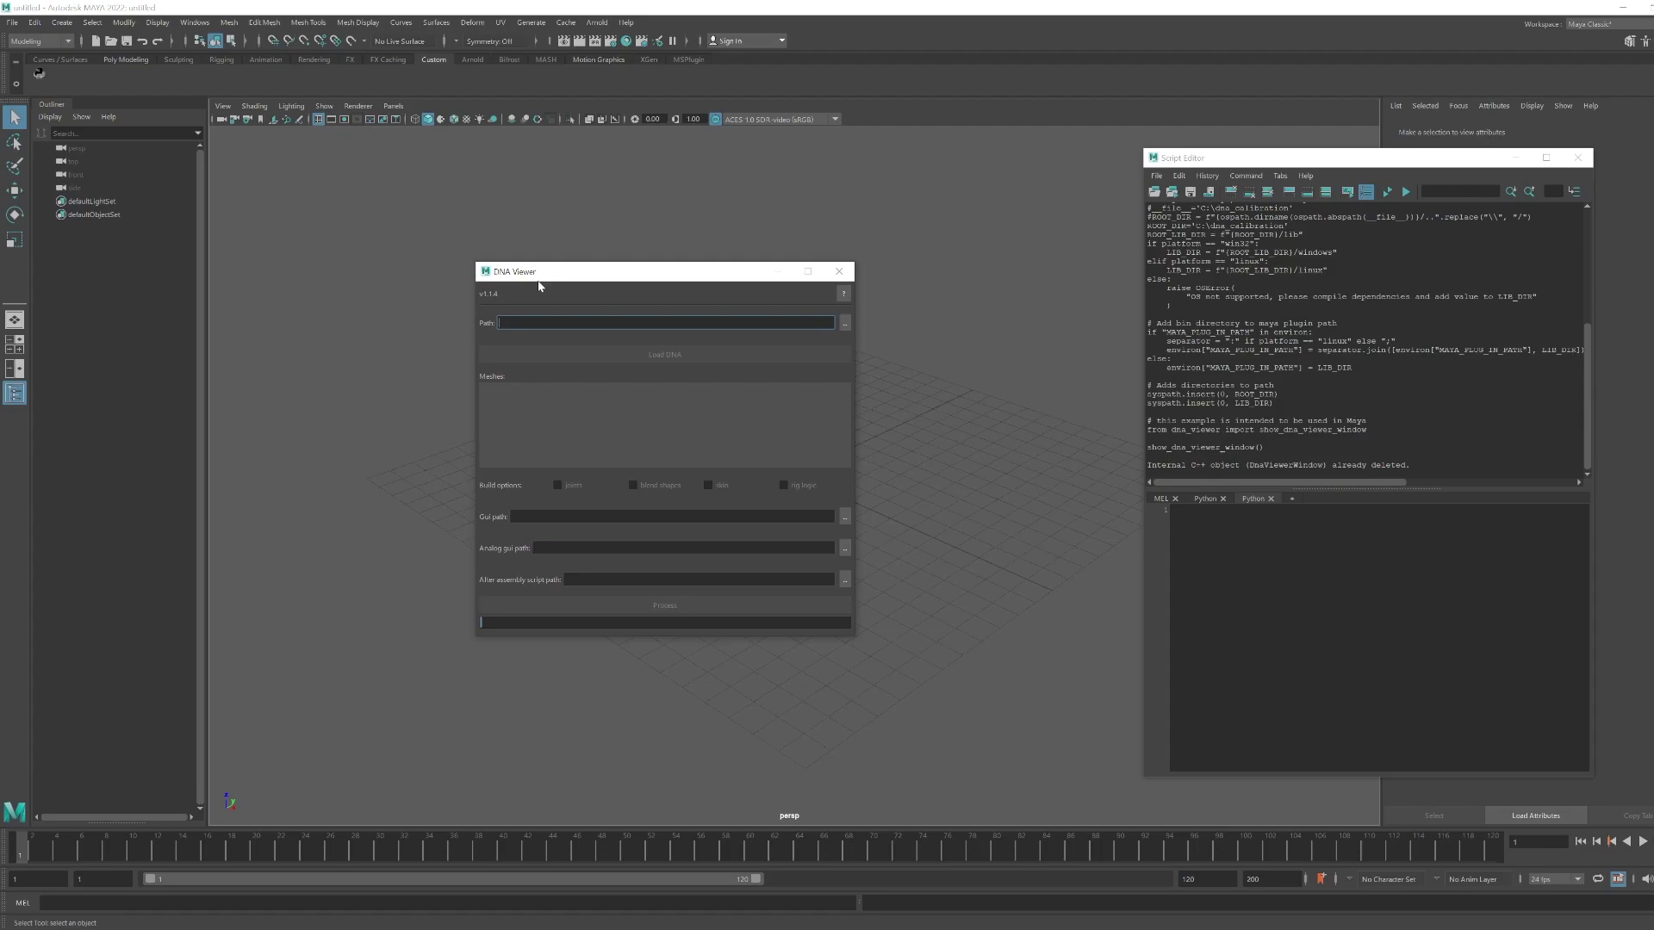
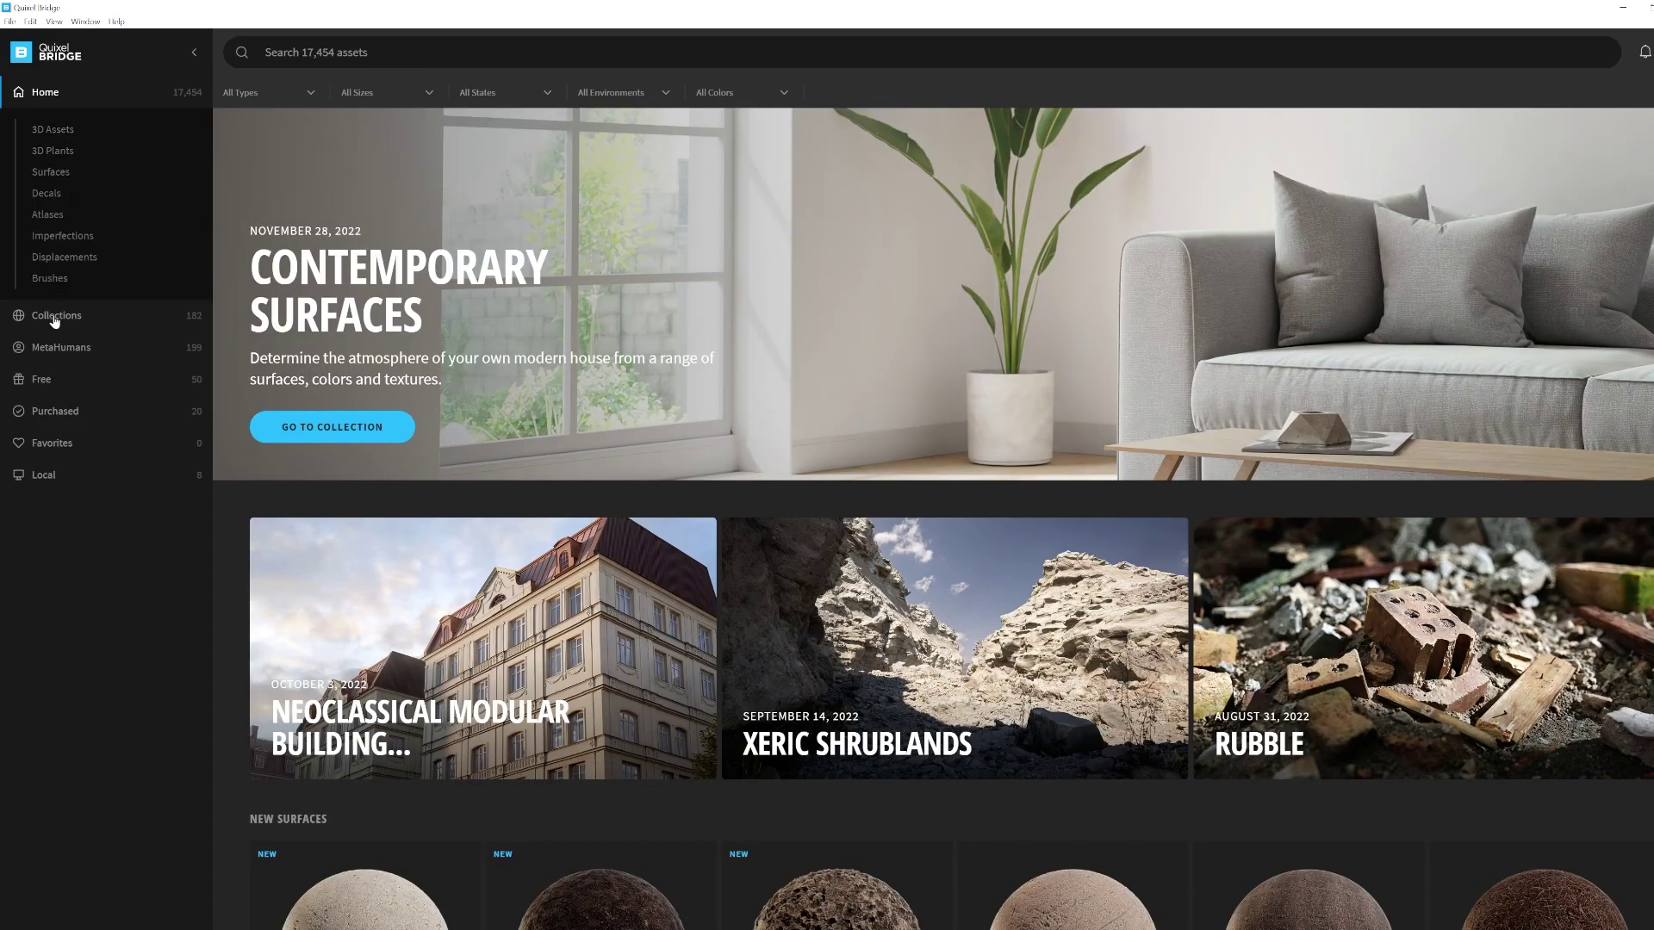
- In Quixel Bridge, select the Ashu02 MetaHuman under My MetaHumans UE5 and open its downloaded files folder
left_click(64, 348)
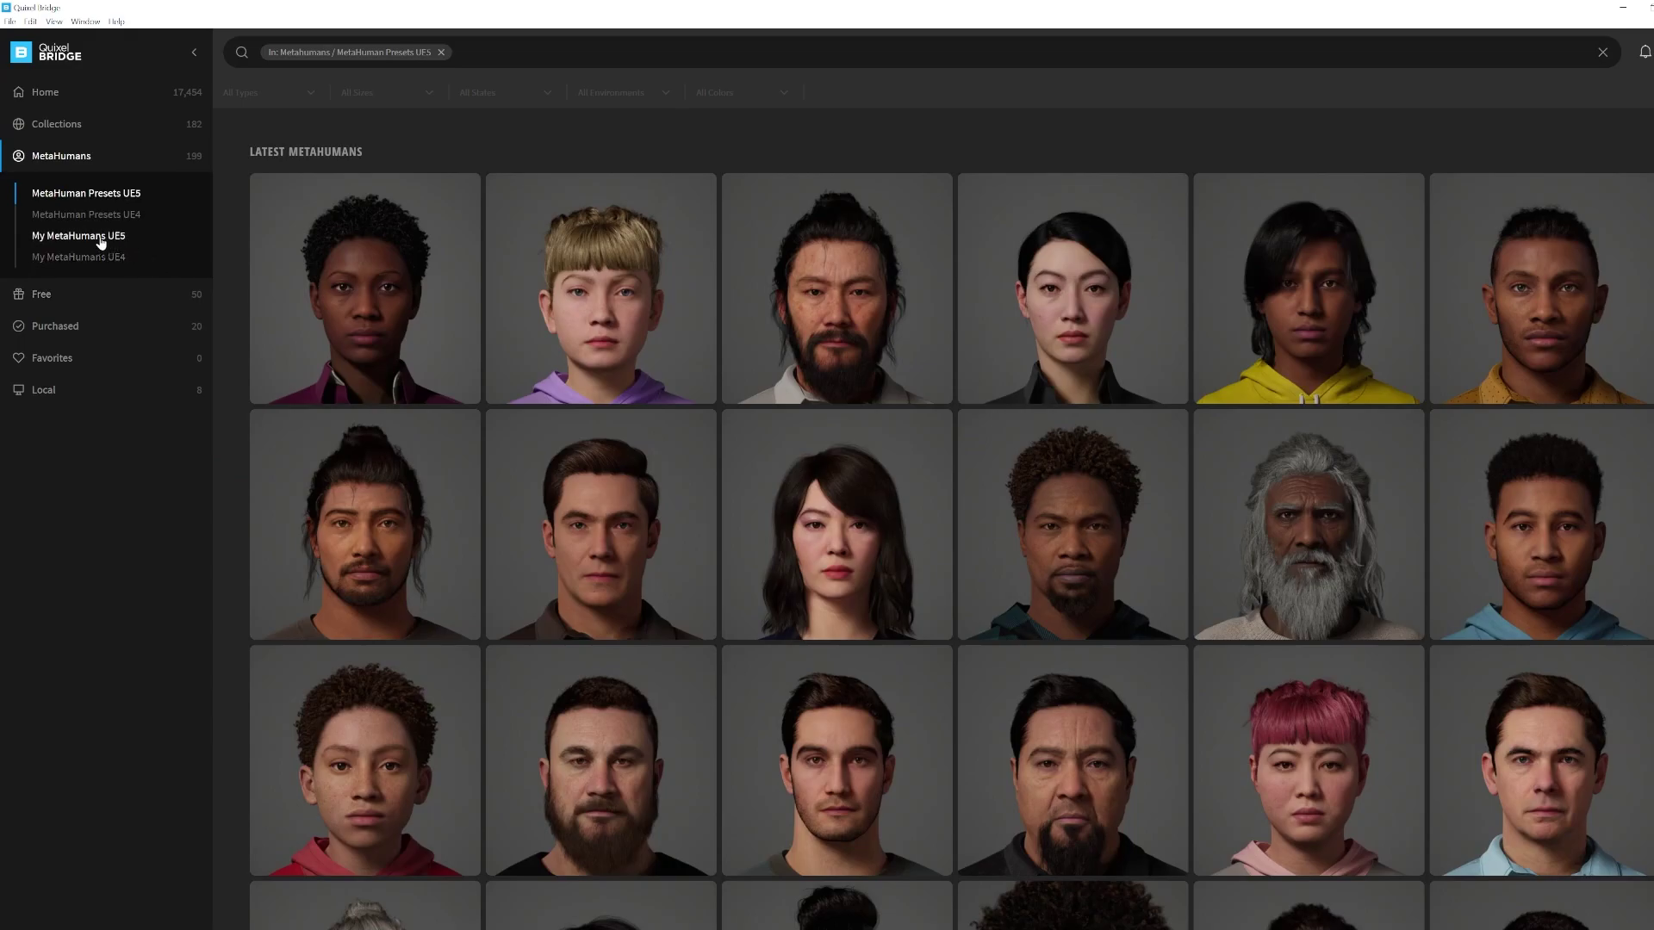
left_click(102, 241)
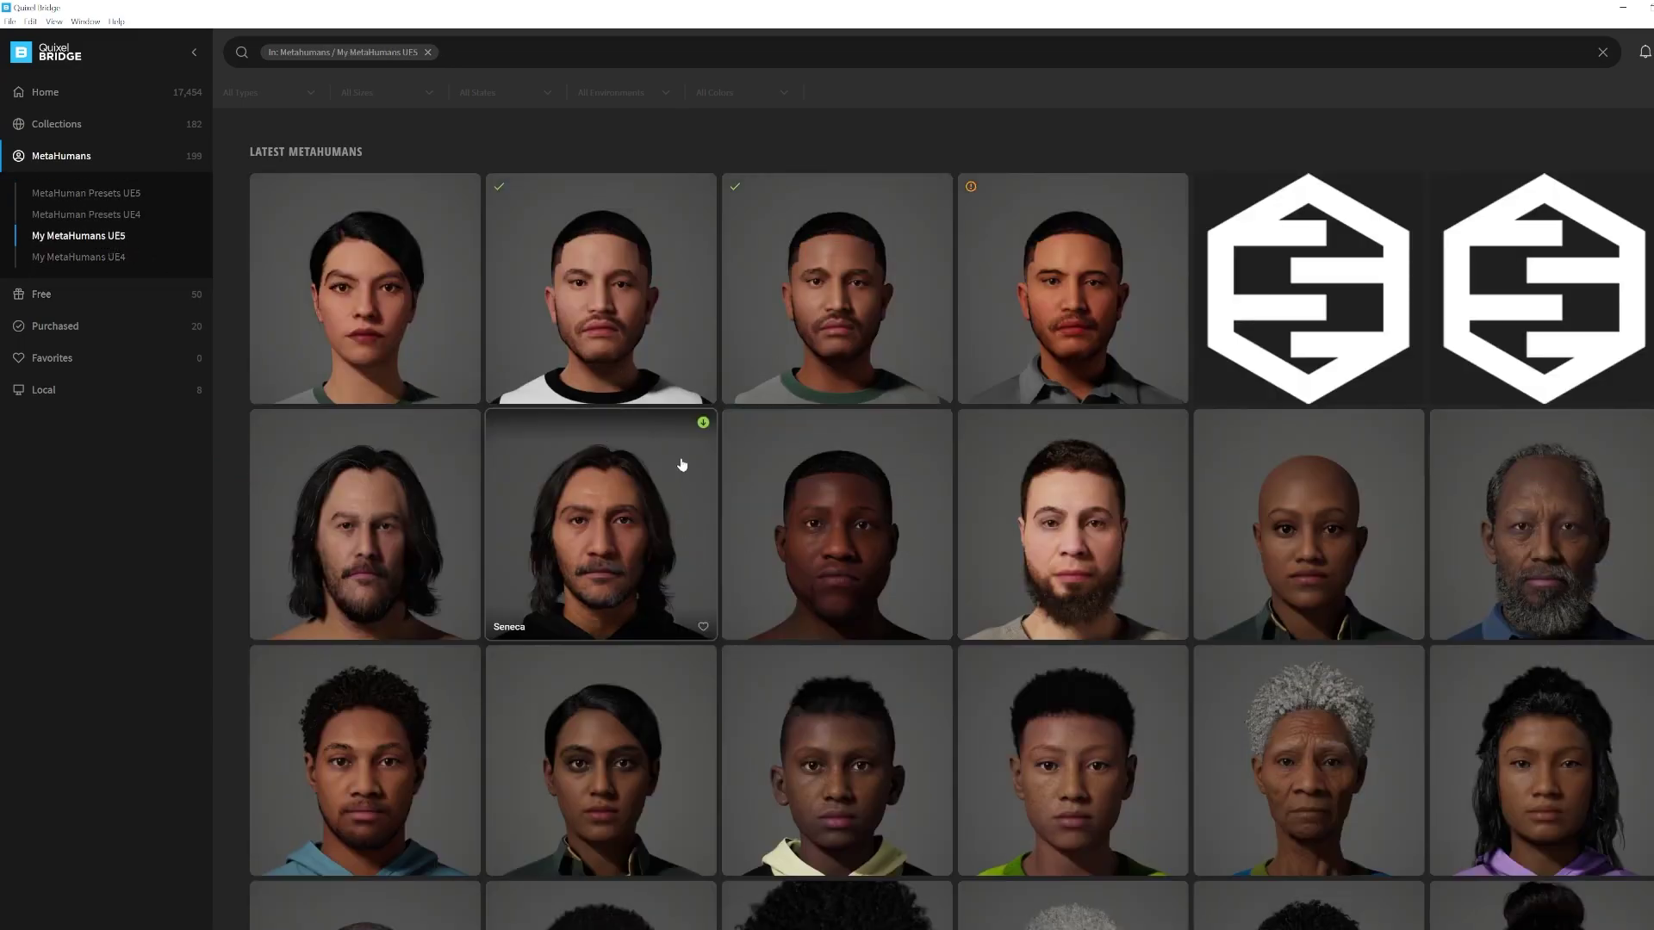
left_click(578, 275)
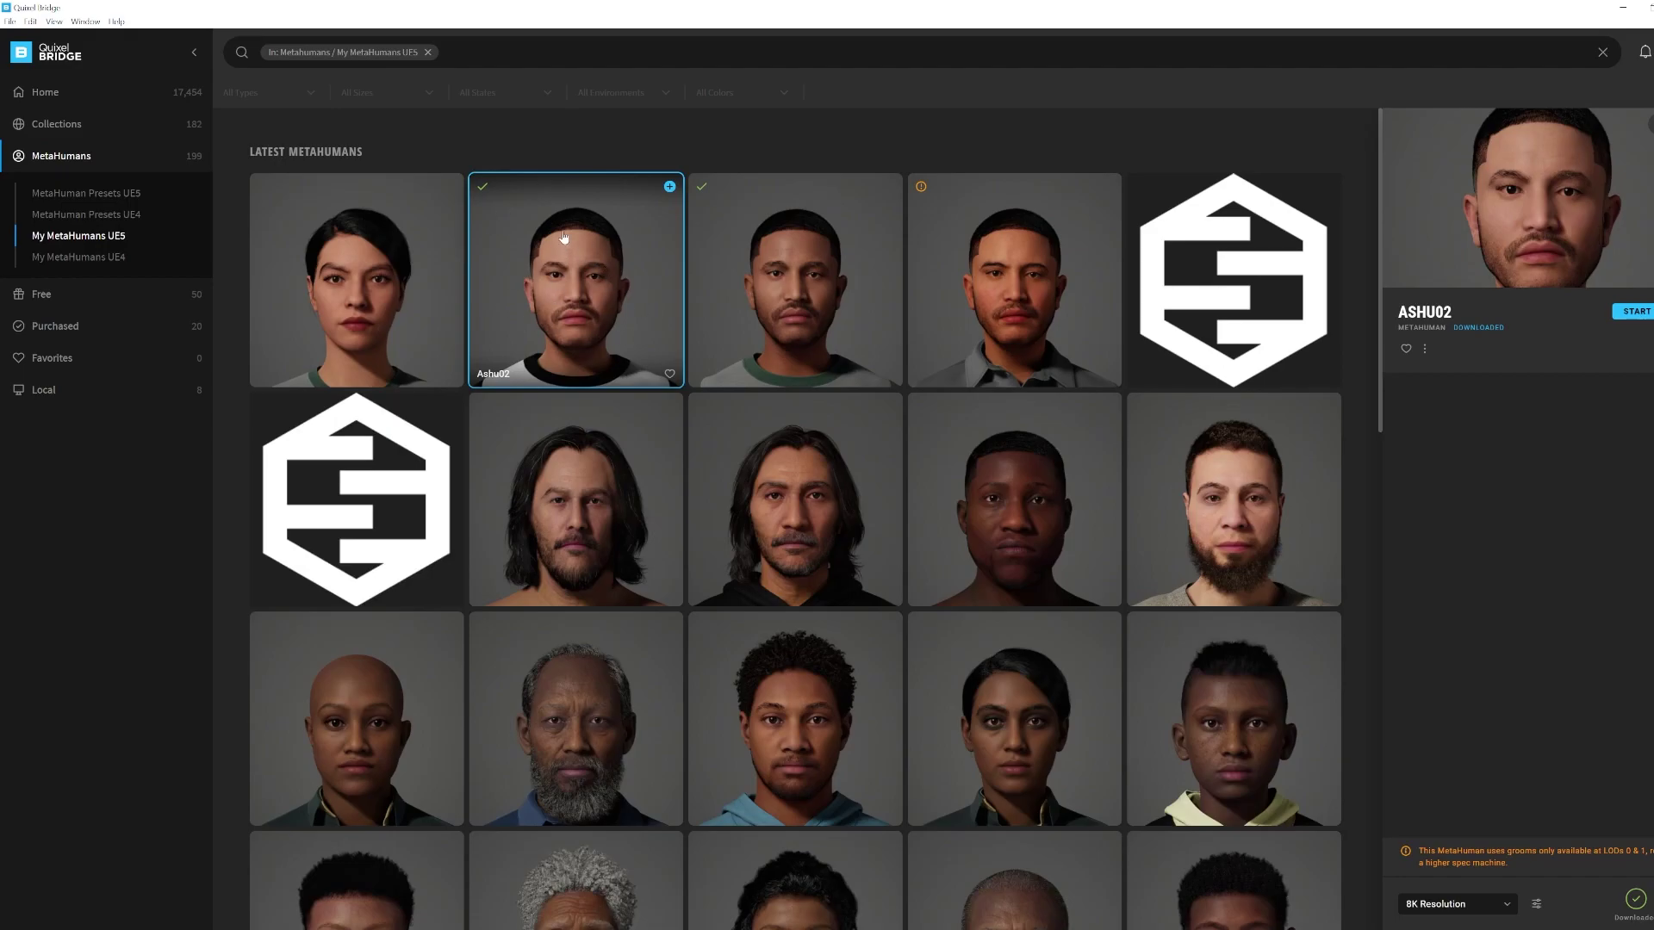
left_click(1426, 350)
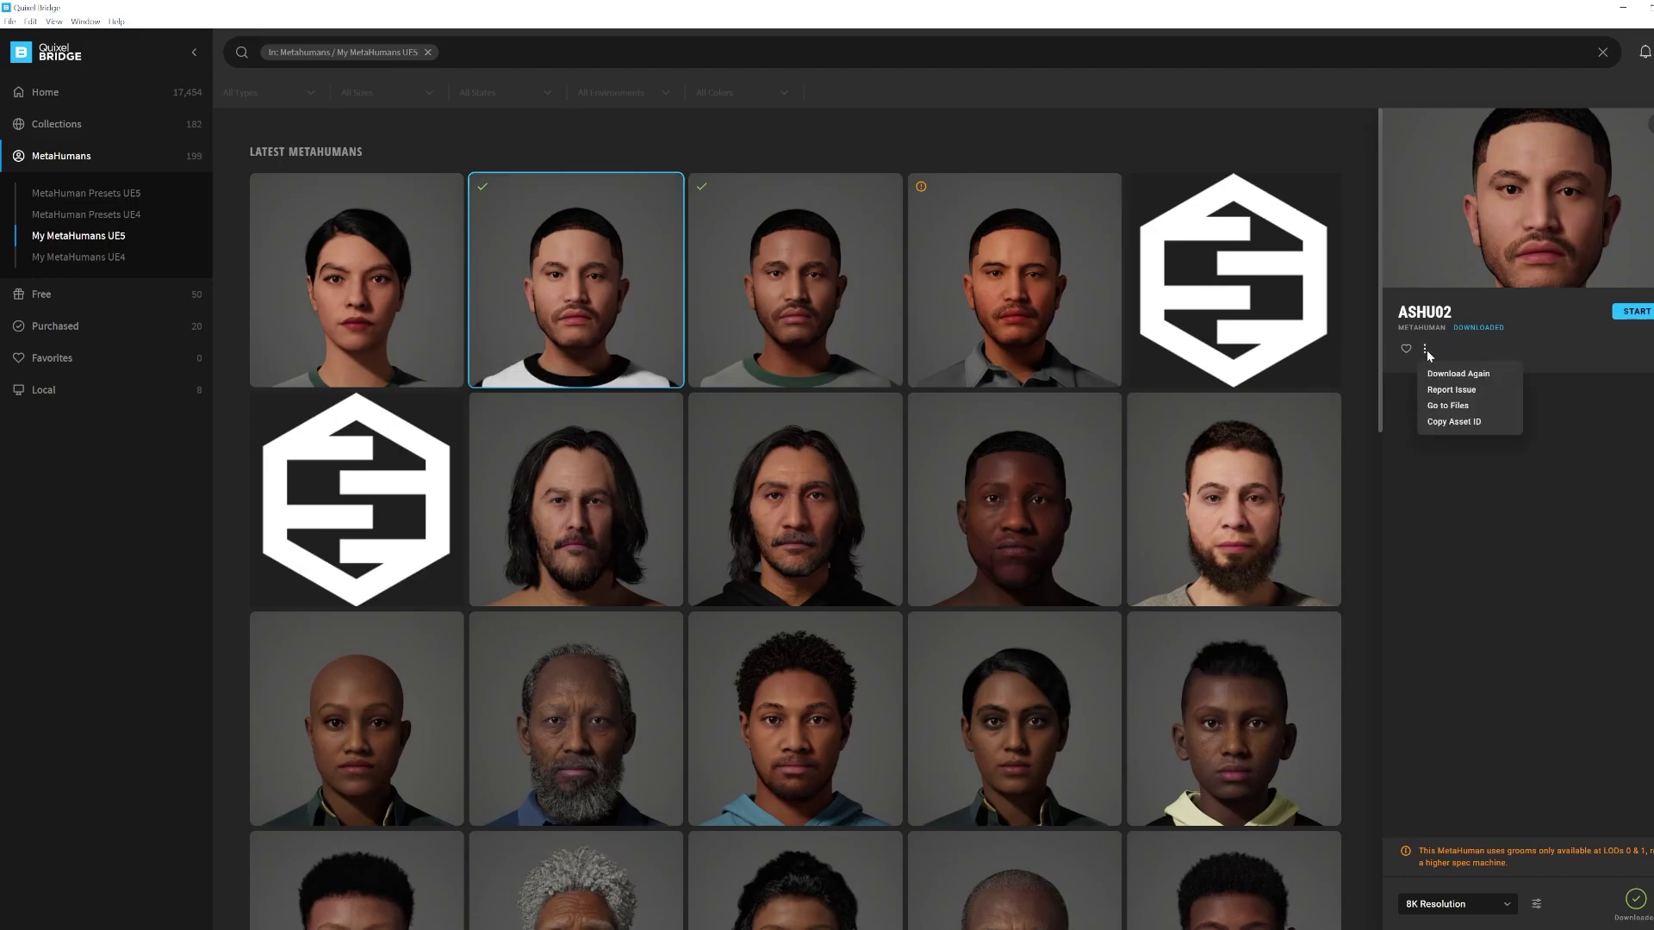
left_click(1447, 406)
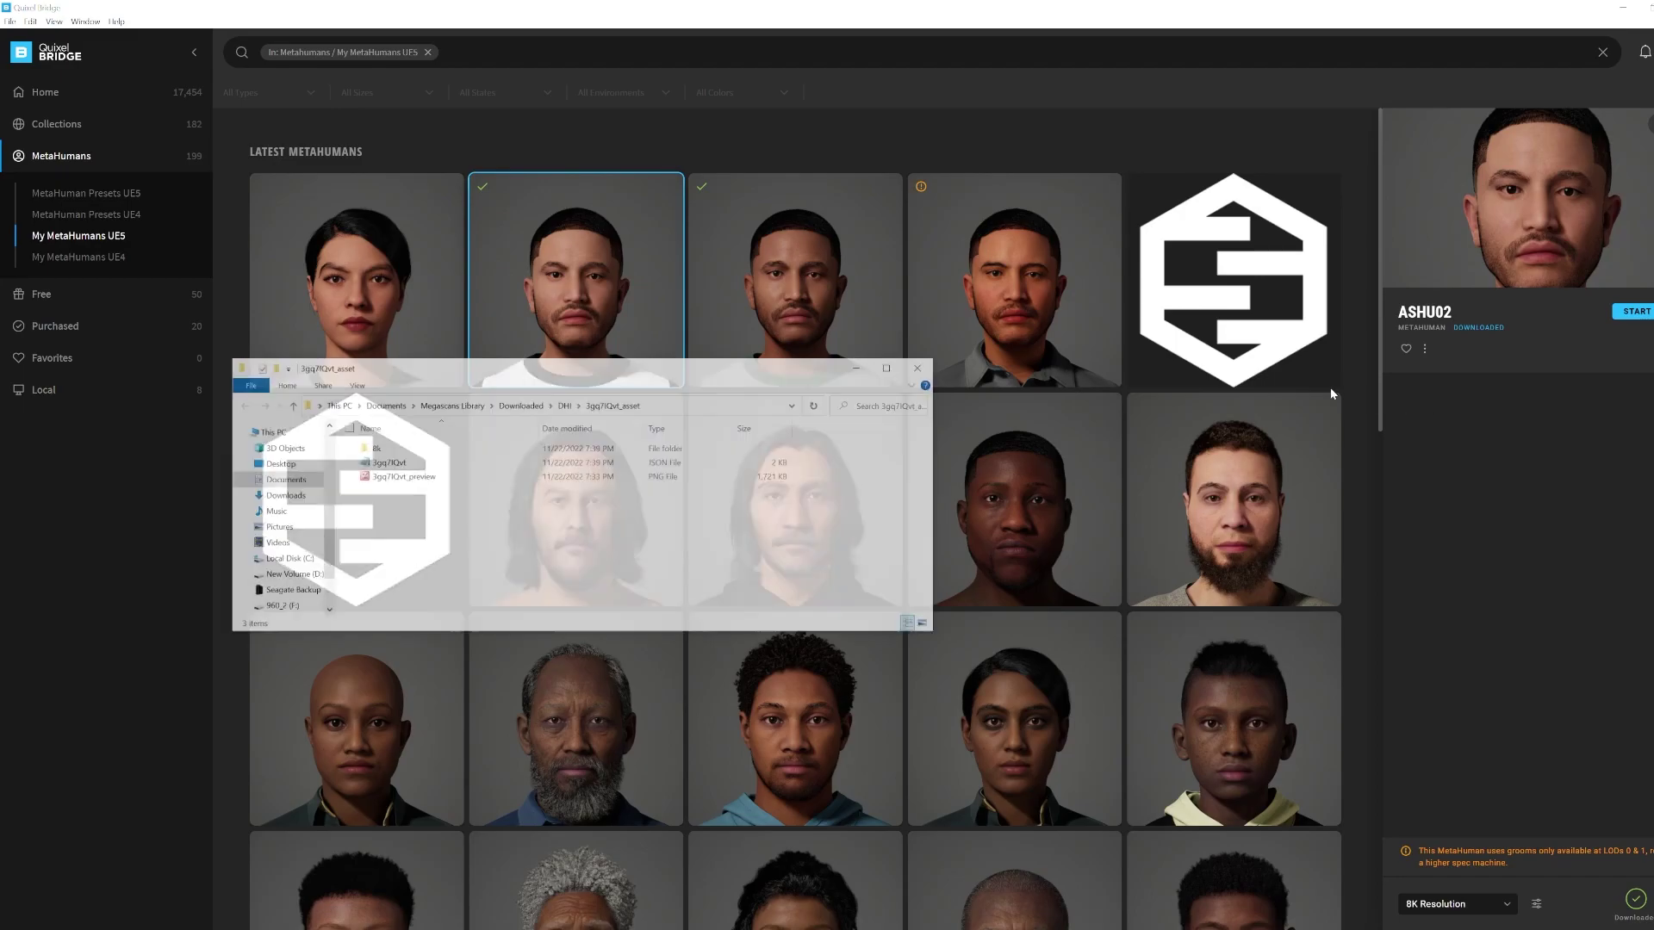
- Browse through 8k, asset_source, MetaHumans and Ashu02 to SourceAssets, copy that folder's path and close the window
double_click(380, 449)
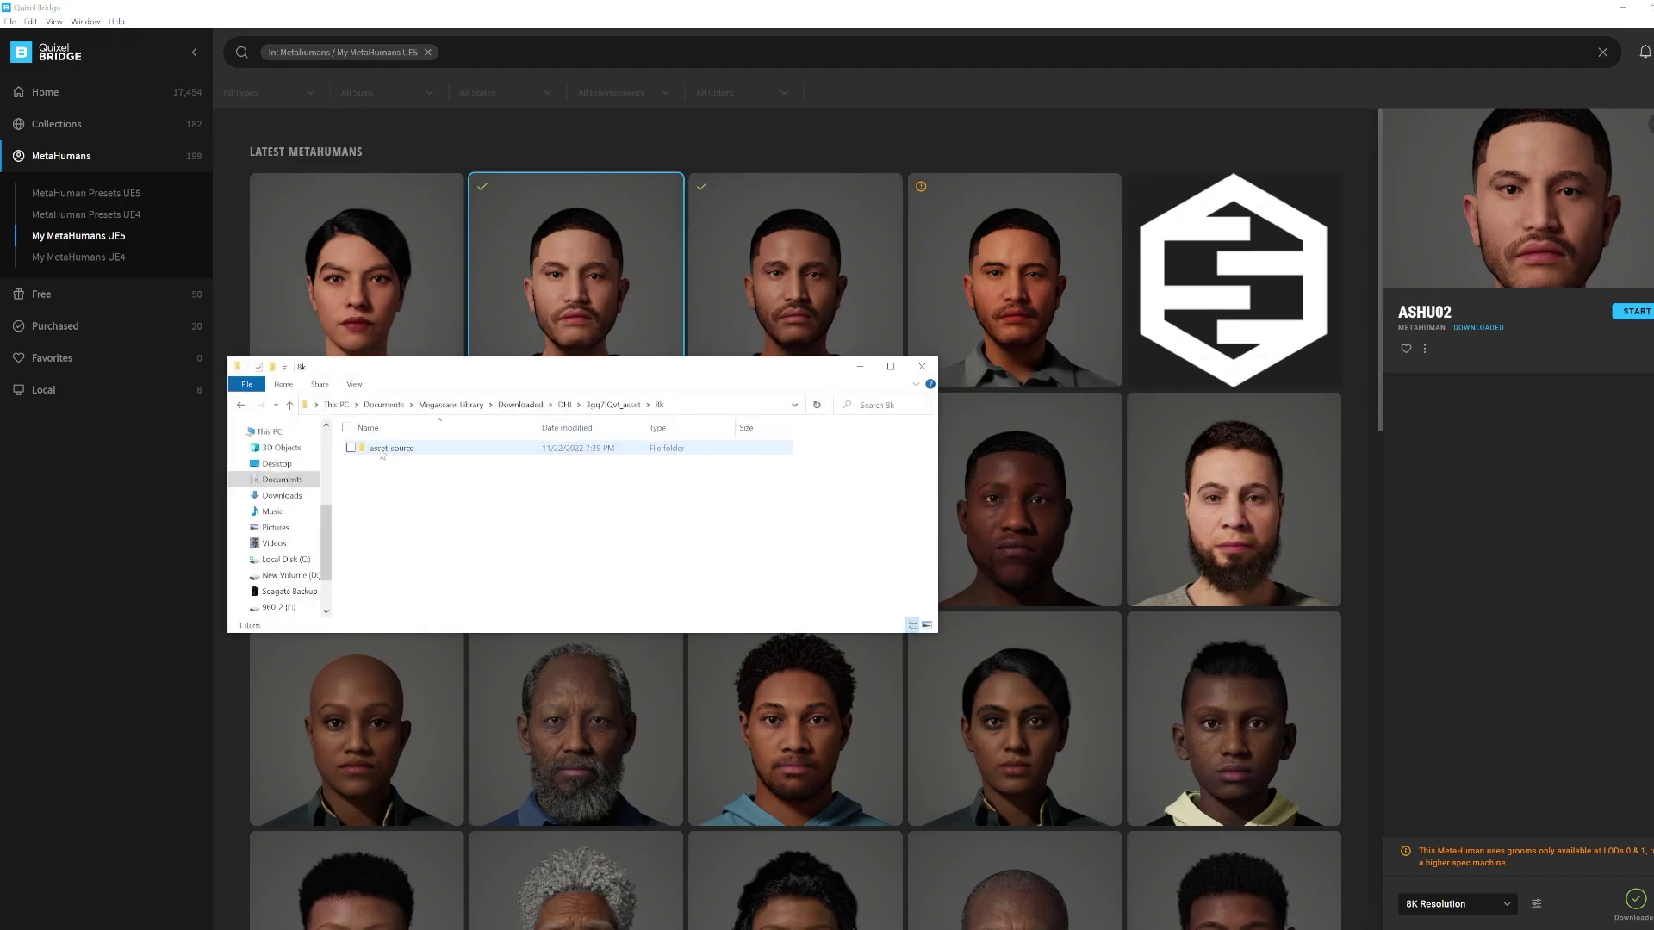
double_click(382, 449)
double_click(385, 449)
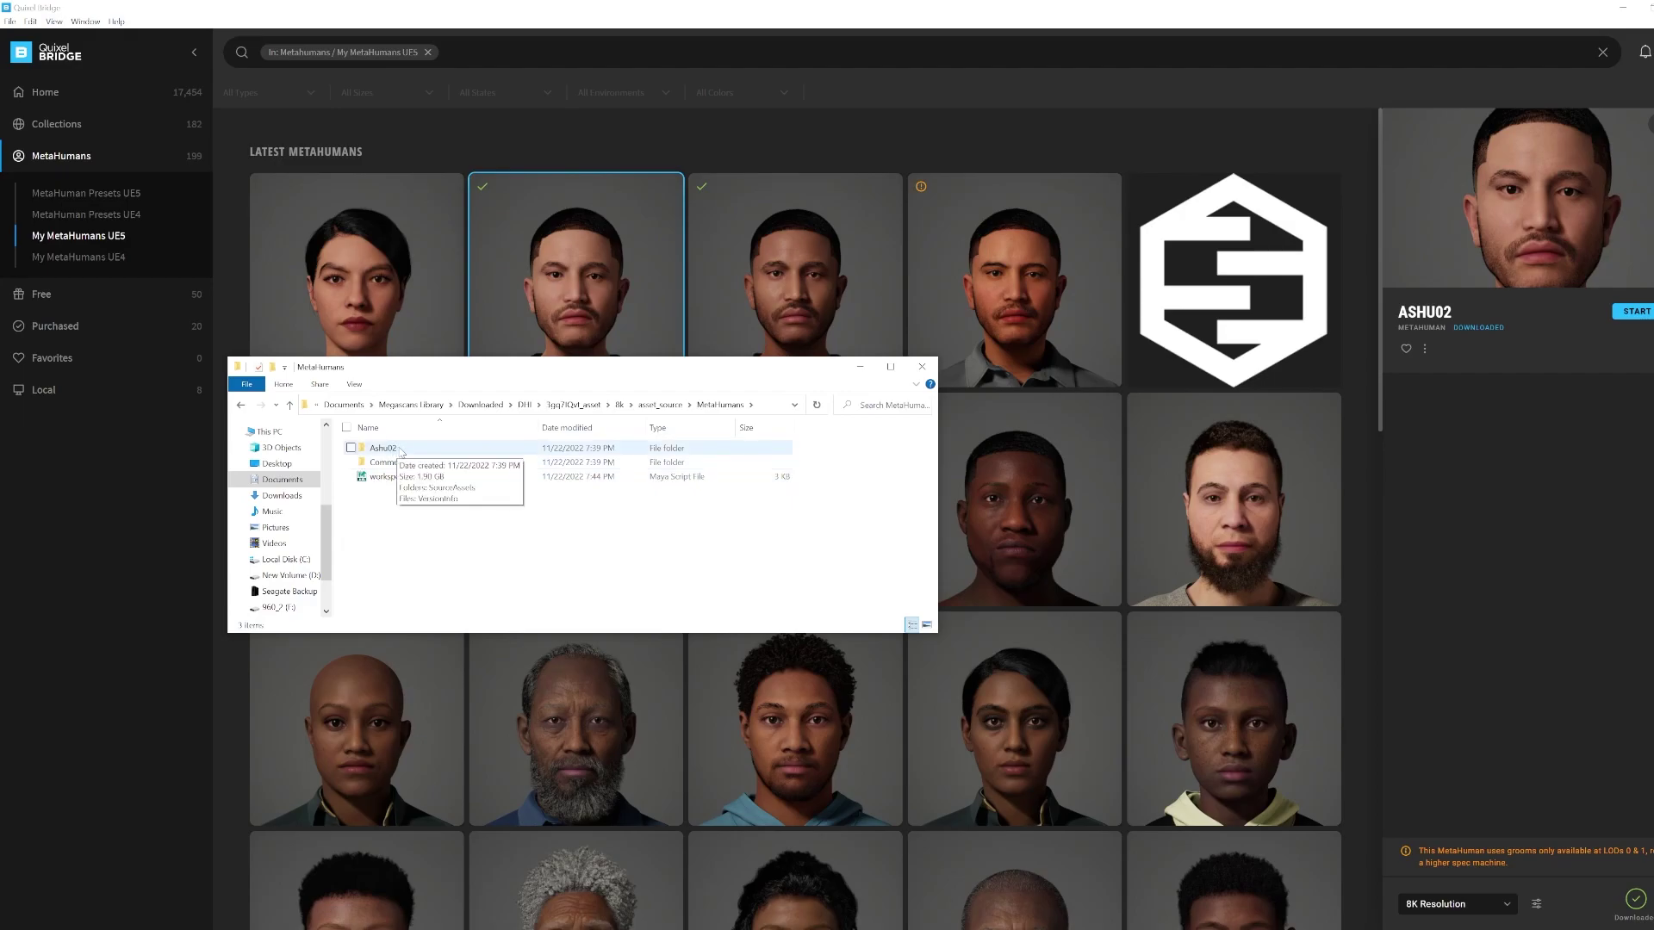
double_click(394, 449)
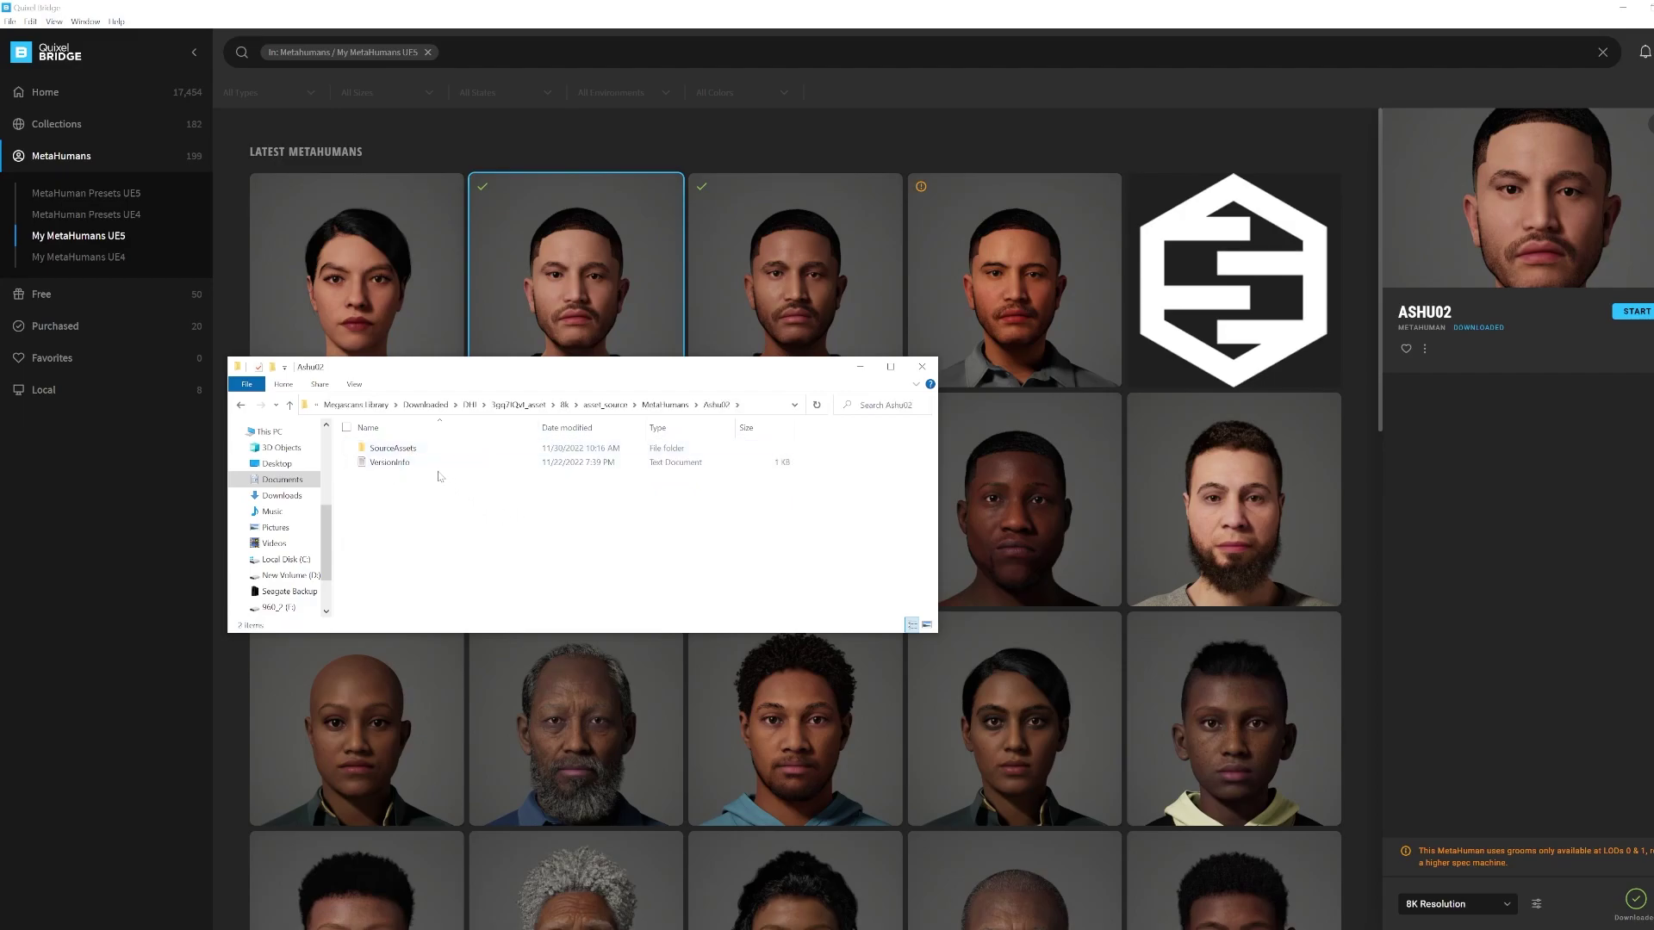
double_click(405, 449)
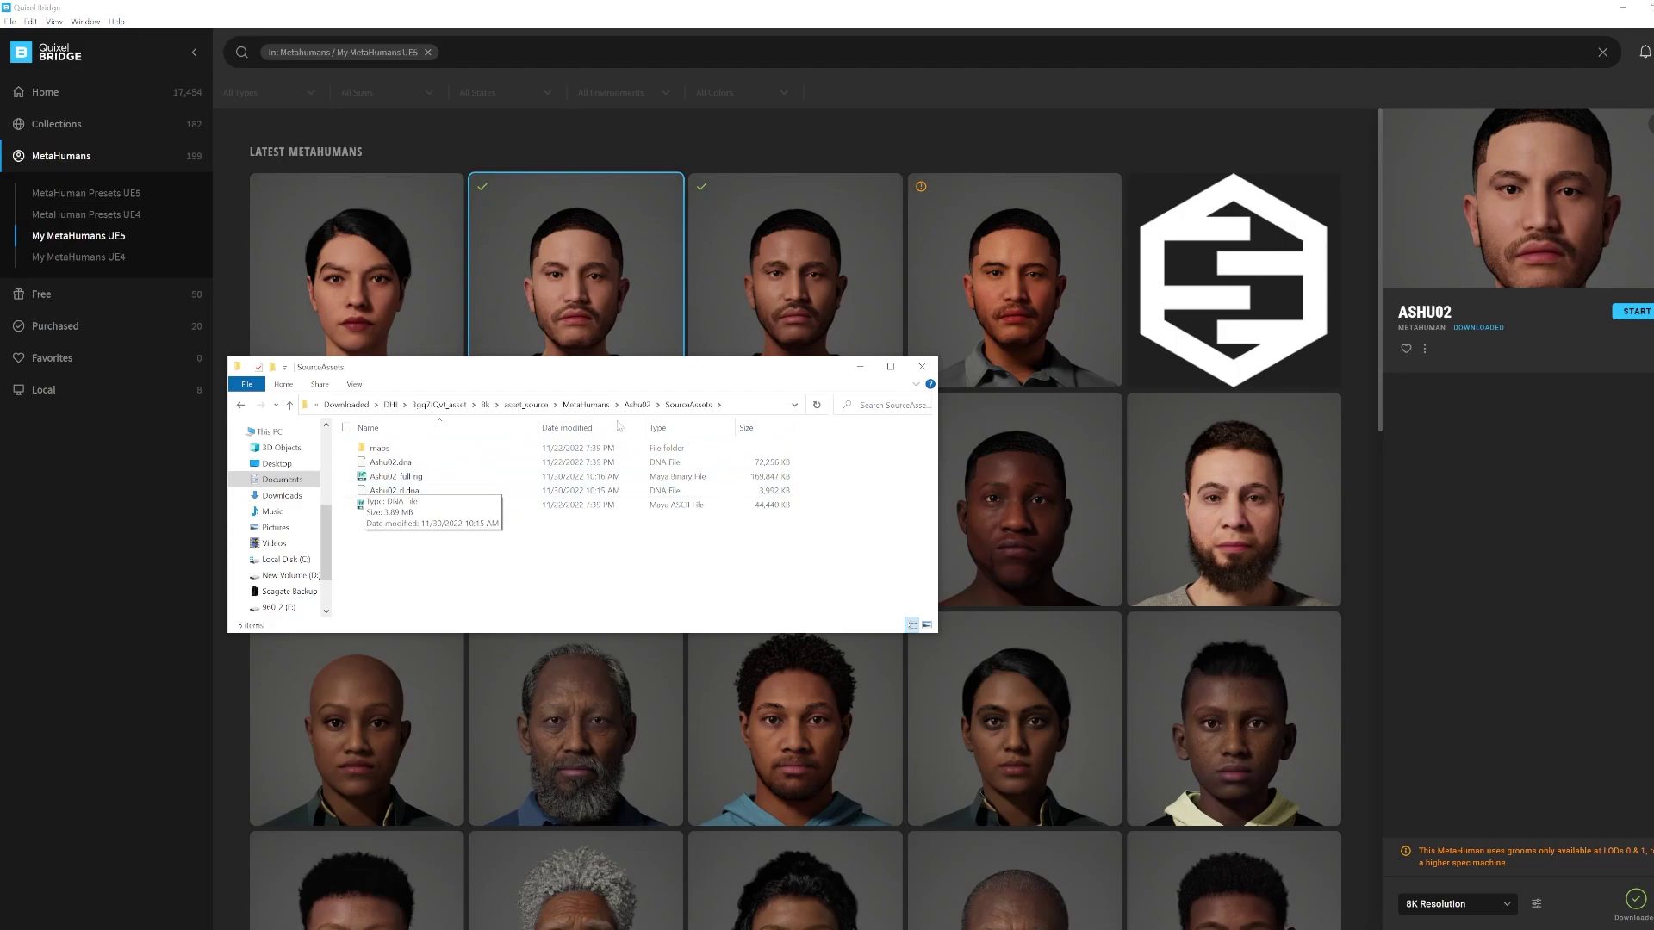
left_click(747, 405)
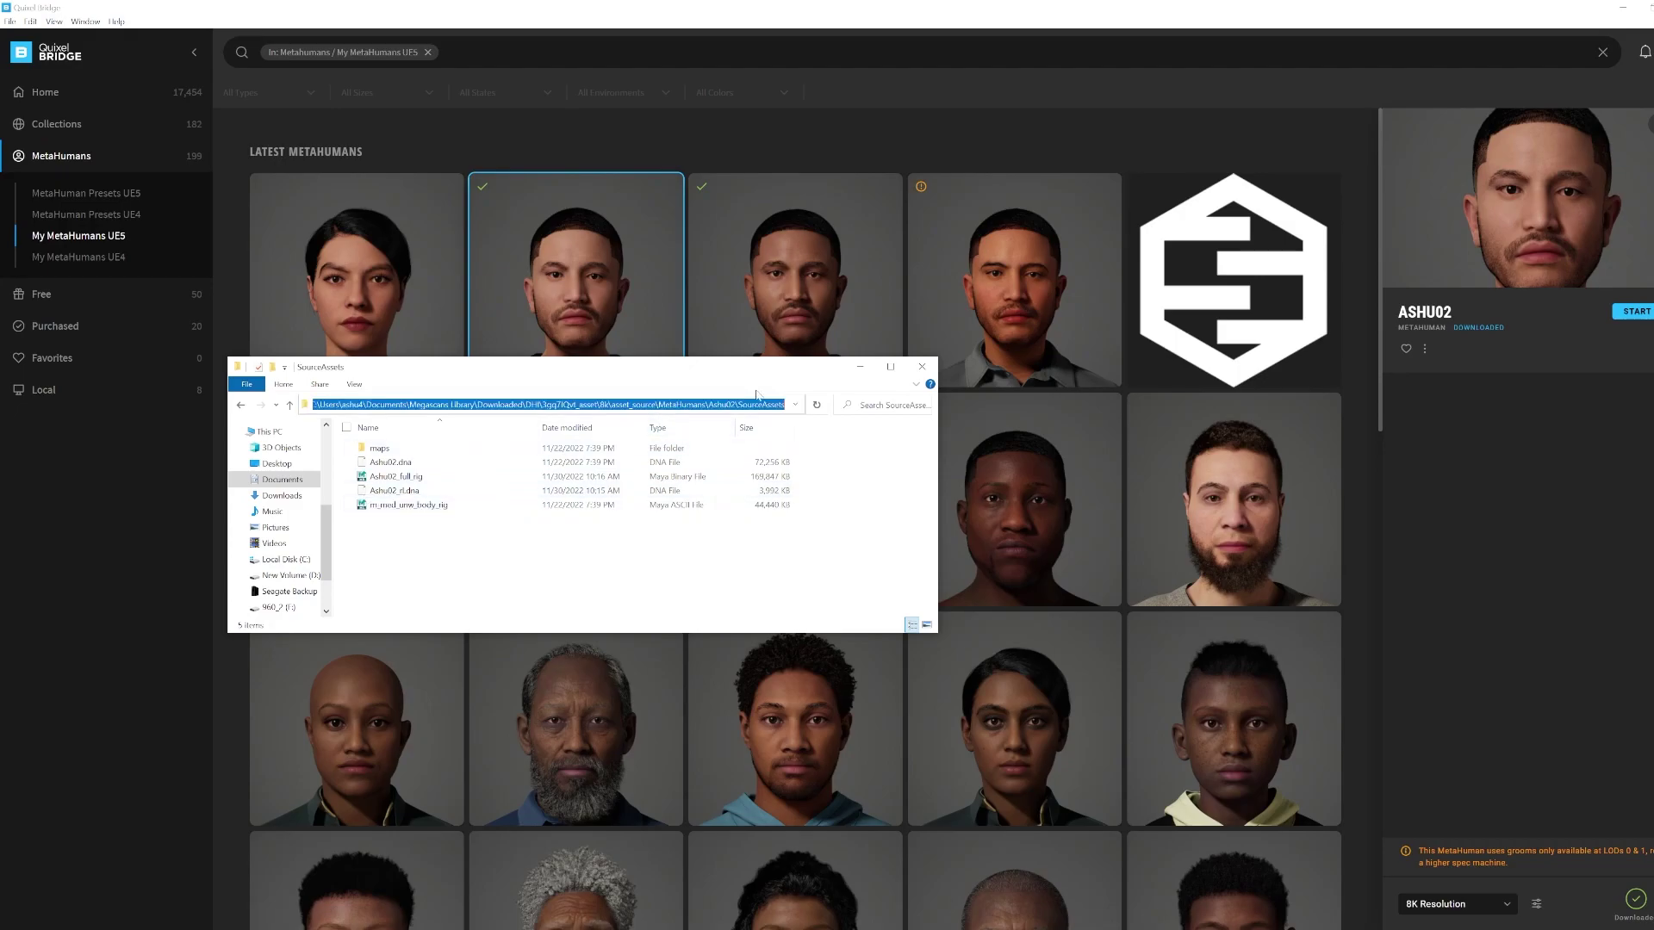
left_click(922, 366)
- Switch to Maya and set the DNA Viewer's DNA file path to Ashu02.dna from the copied SourceAssets folder path
key("alt+Tab")
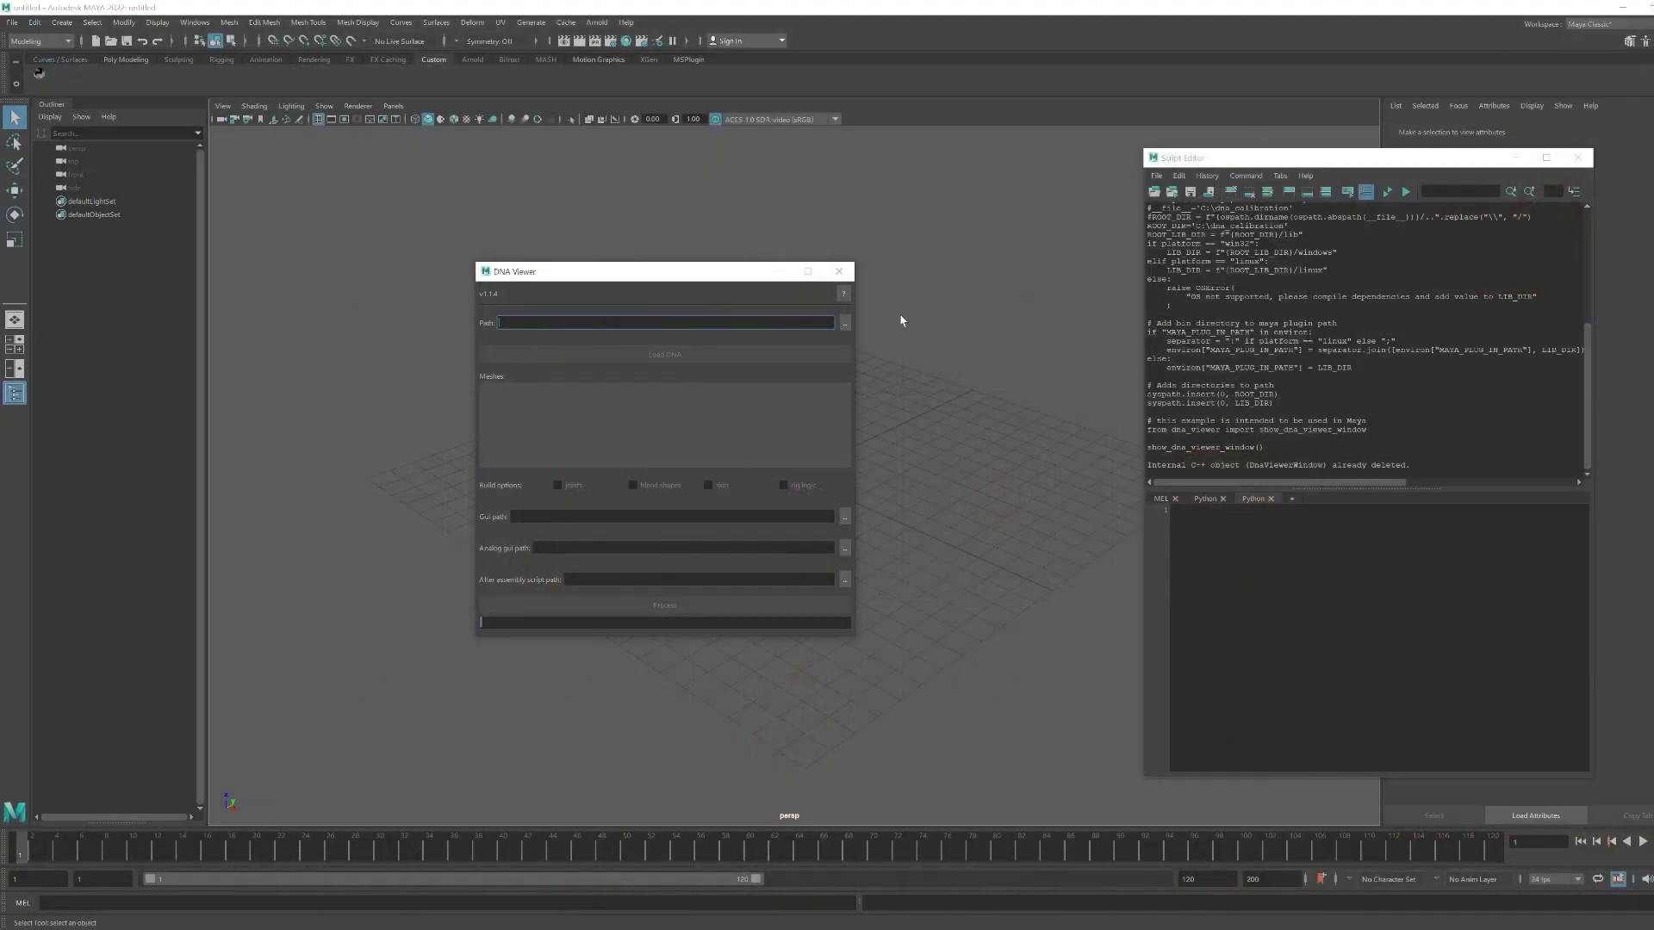
left_click(844, 326)
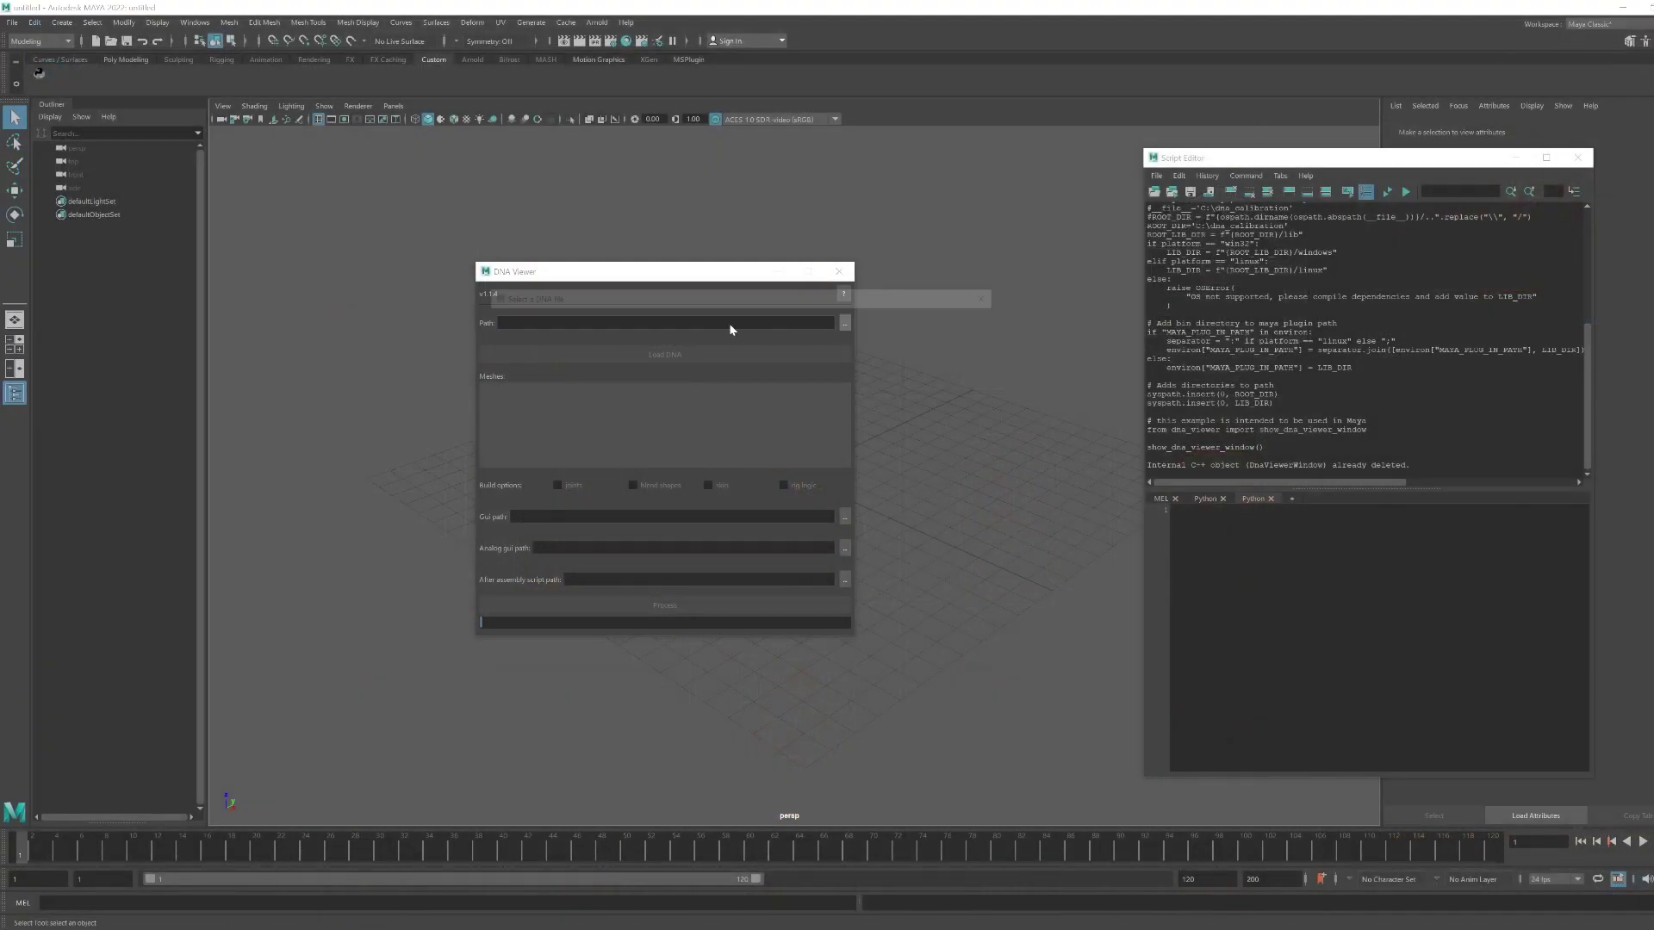
left_click(782, 320)
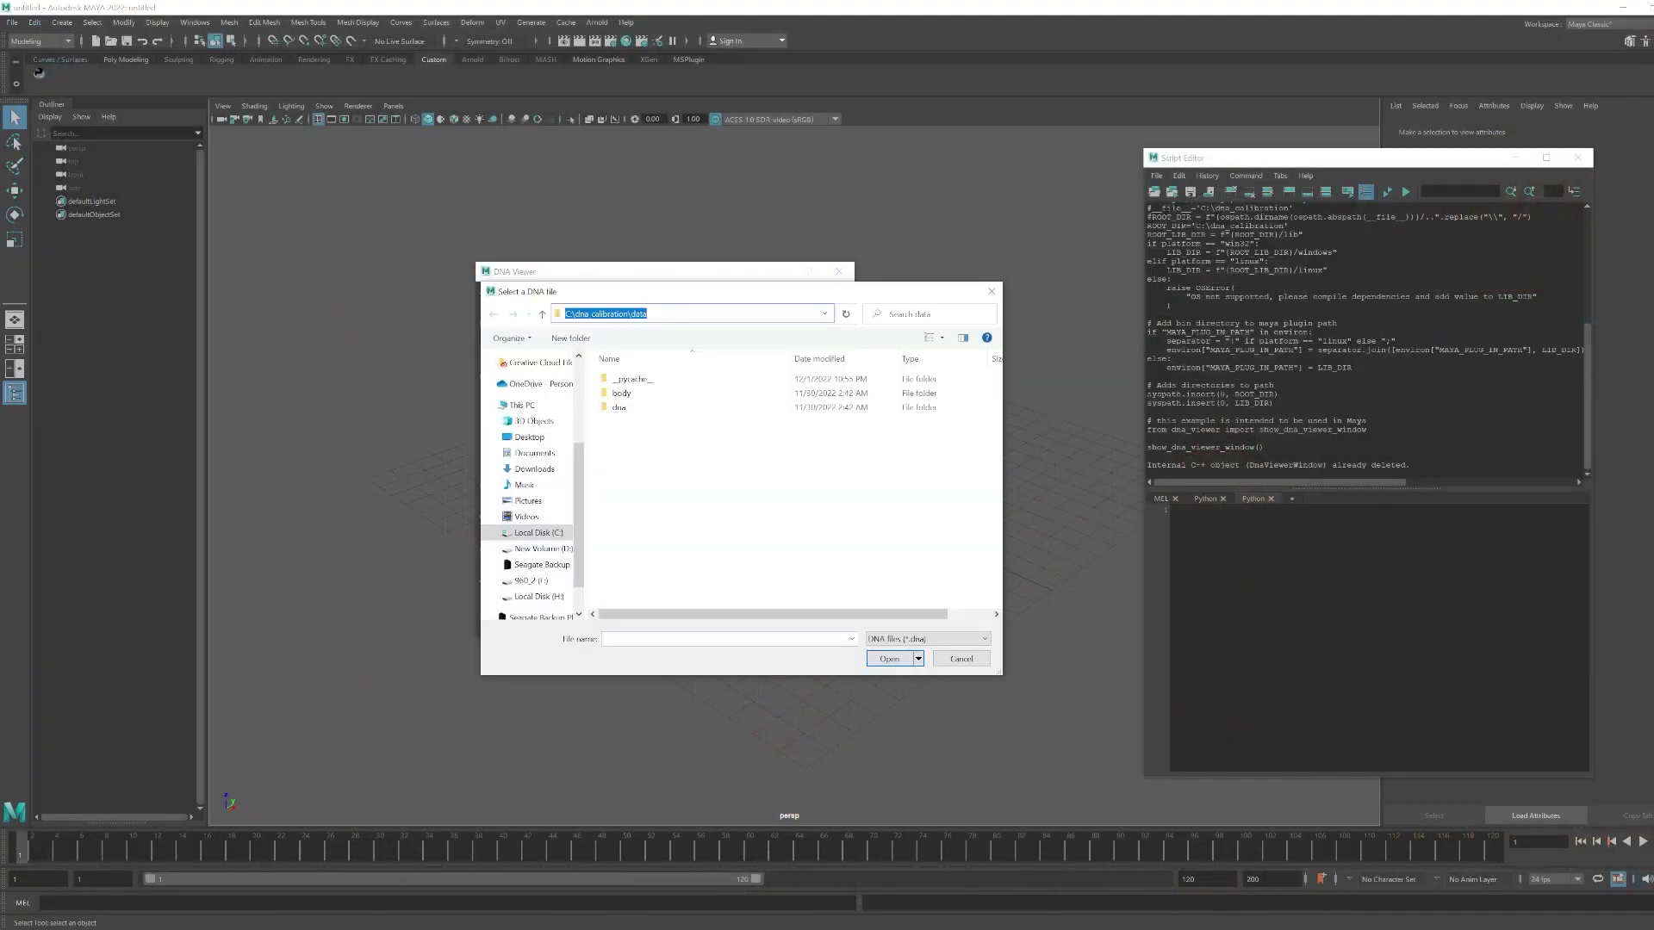
key("ctrl+v")
key("Return")
left_click(632, 394)
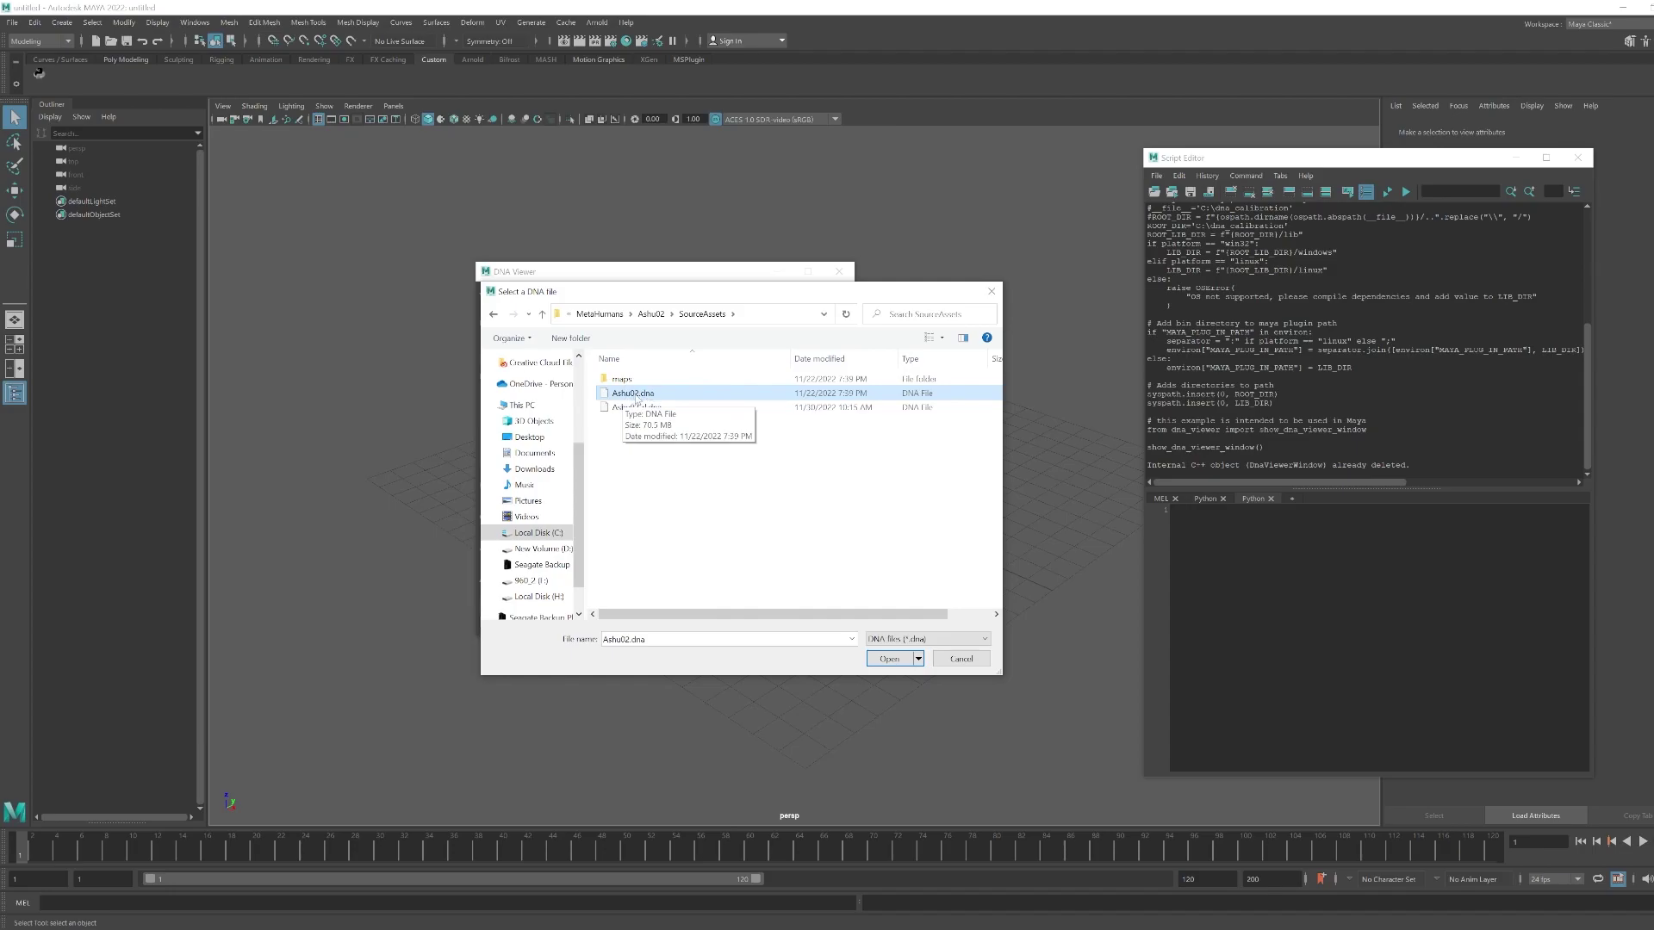
left_click(886, 660)
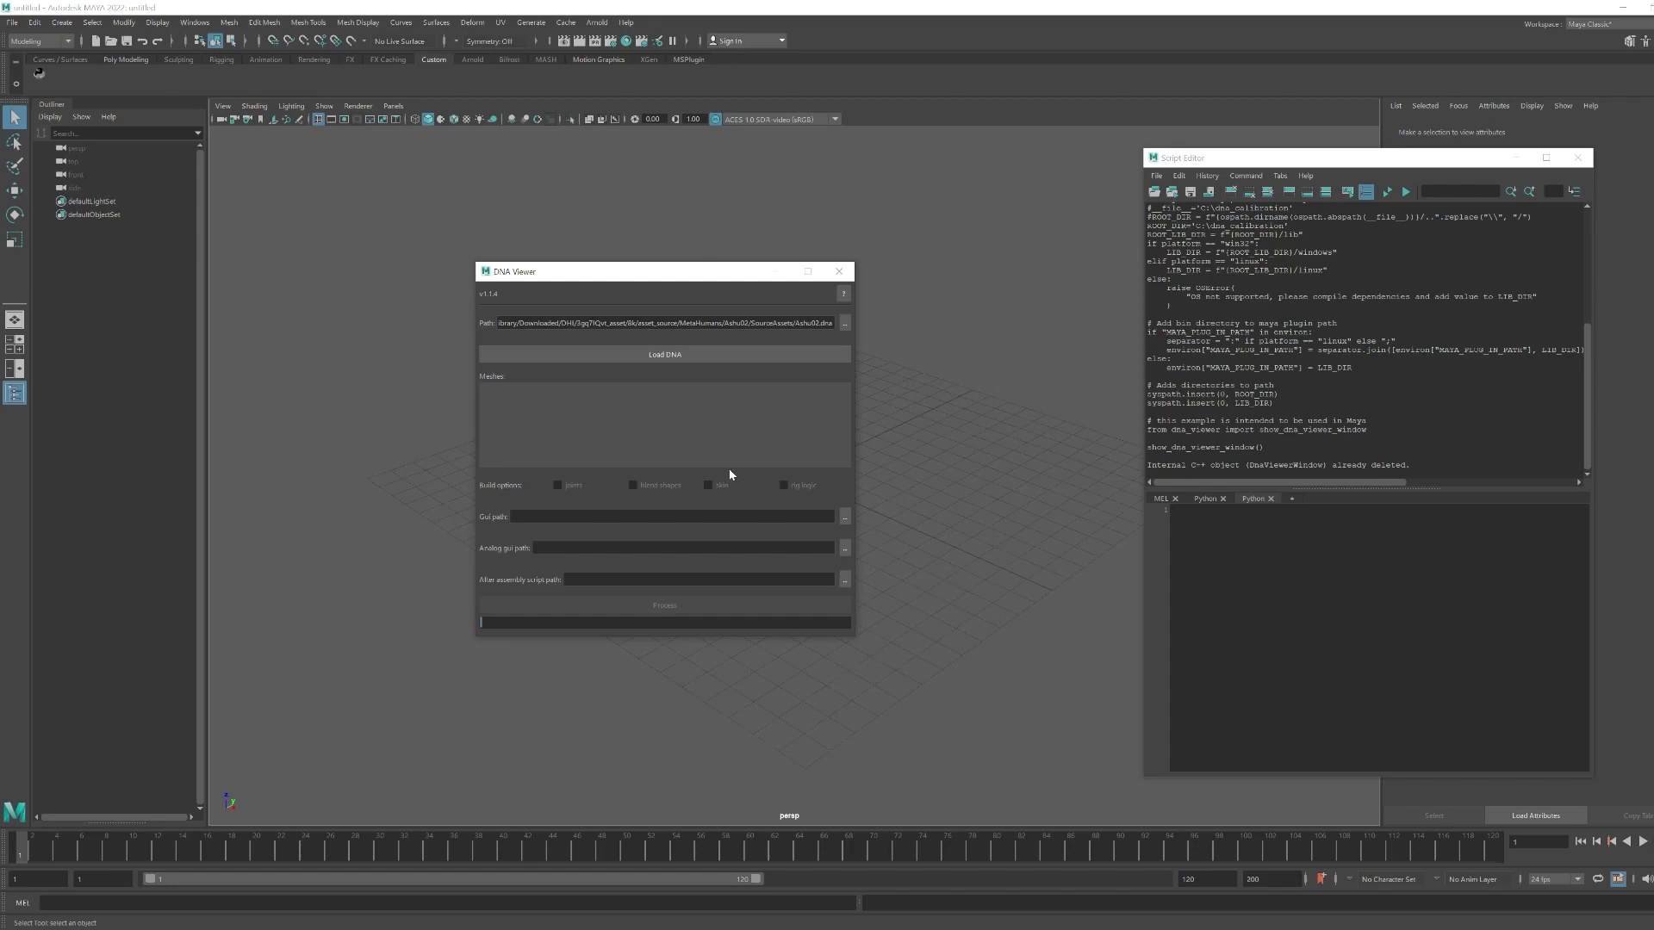
- Load the DNA and include all meshes from LOD 0 to LOD 7, collapsing the mesh groups
left_click(664, 354)
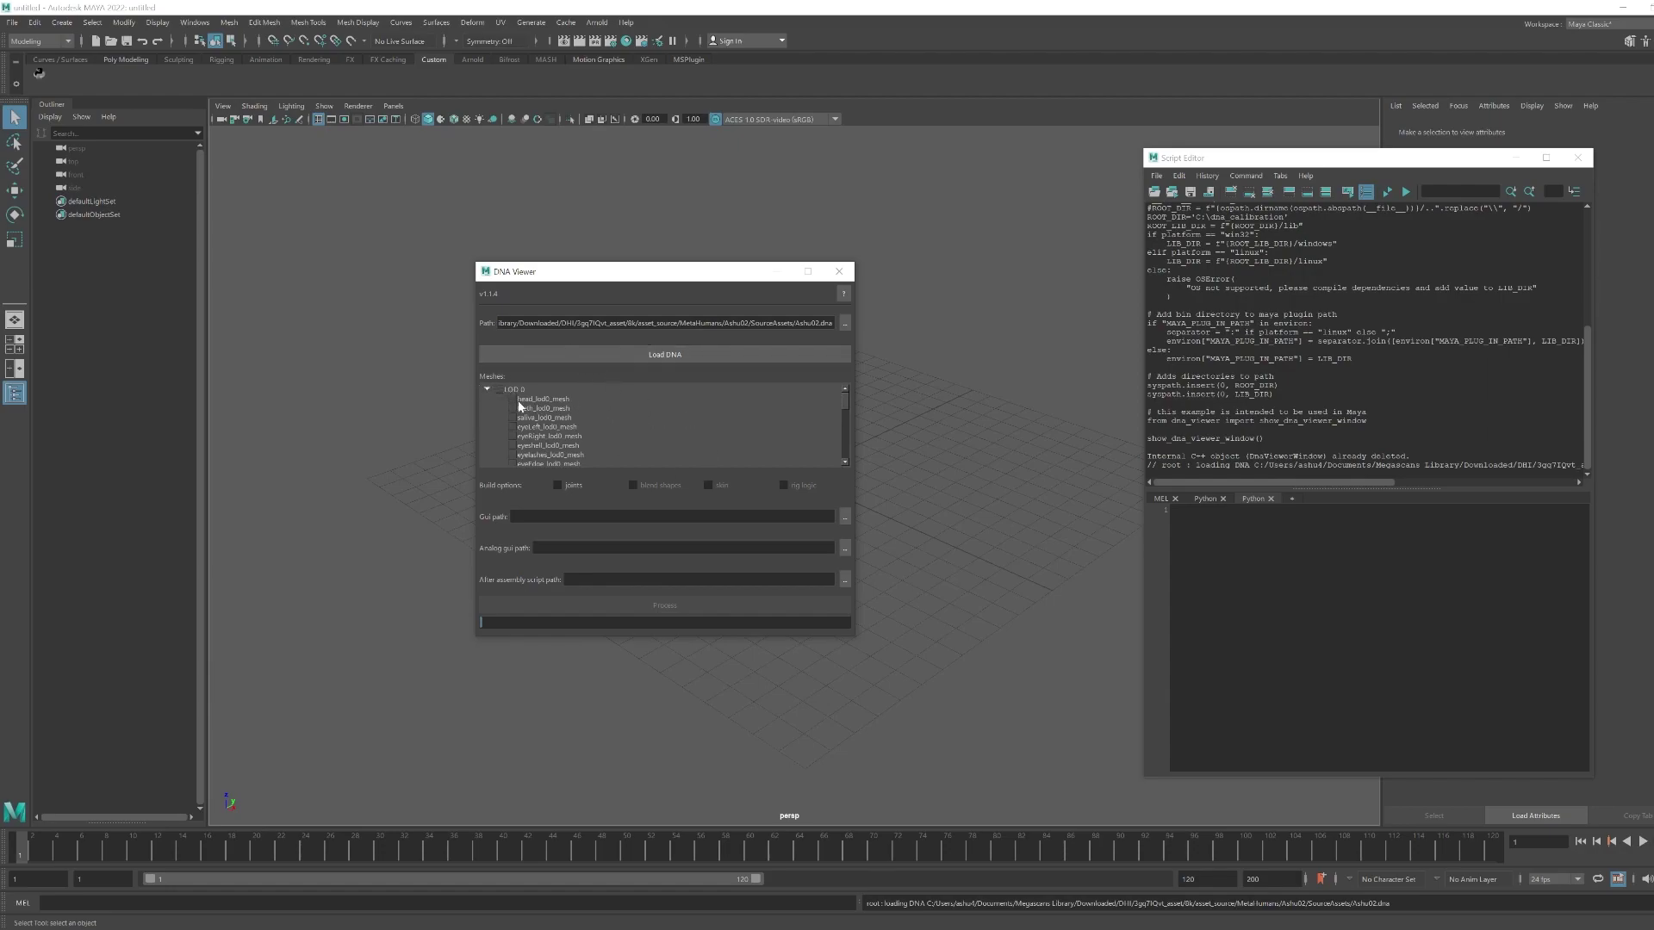
left_click(499, 392)
scroll(621, 441, "down", 5)
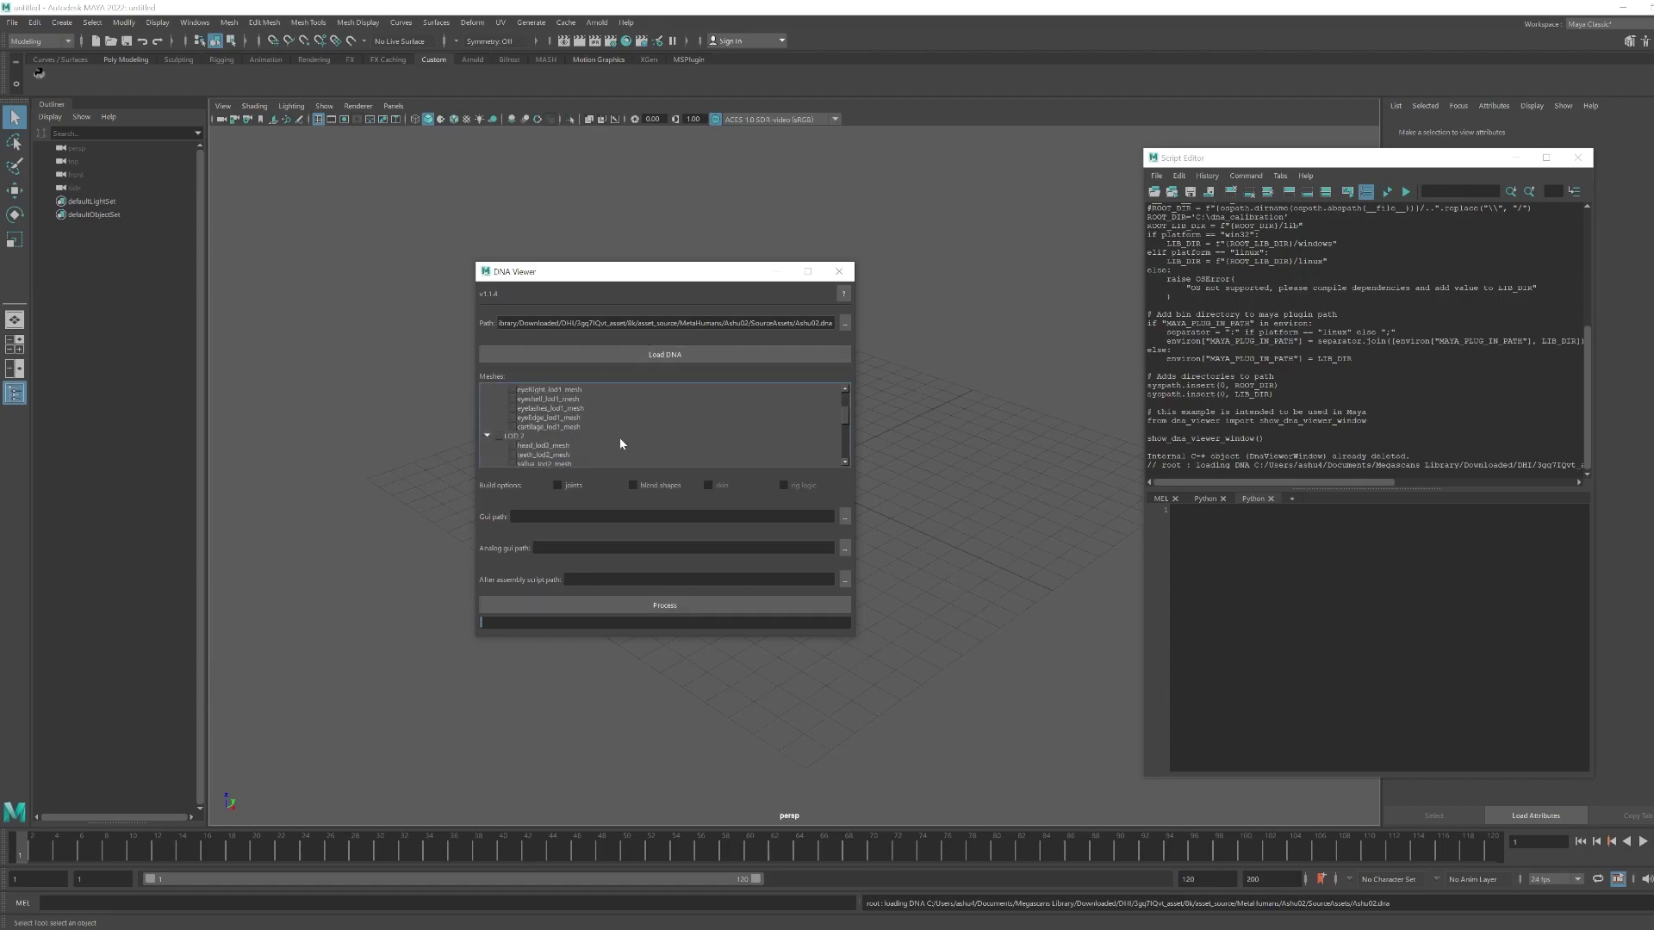
scroll(622, 442, "up", 5)
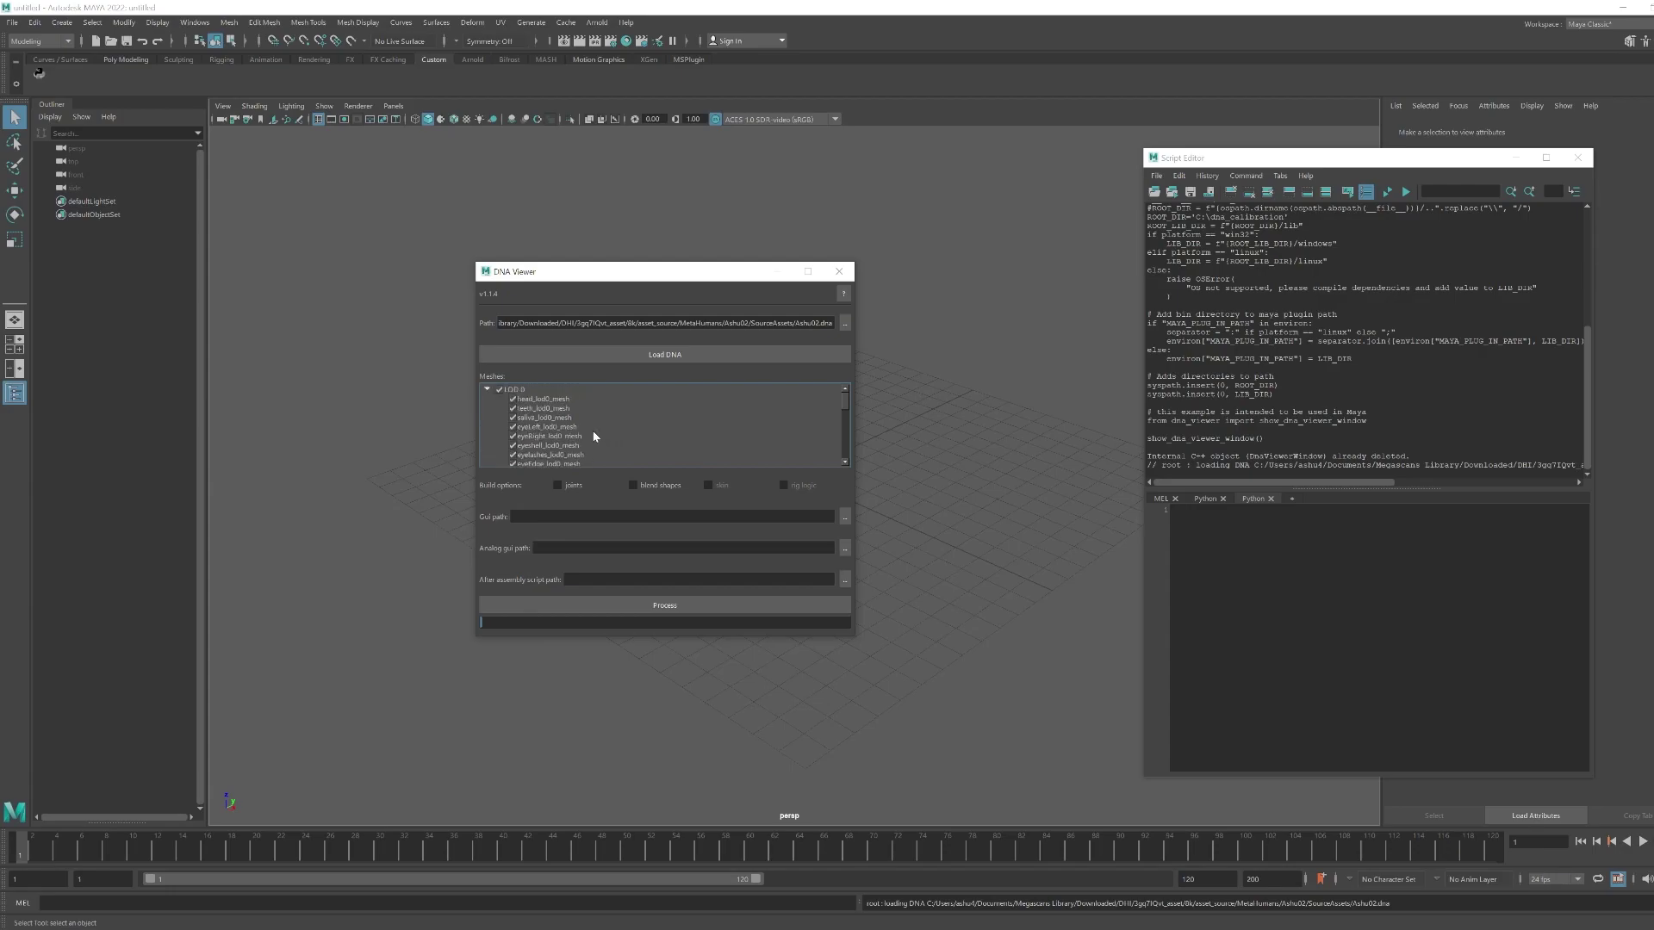
left_click(488, 392)
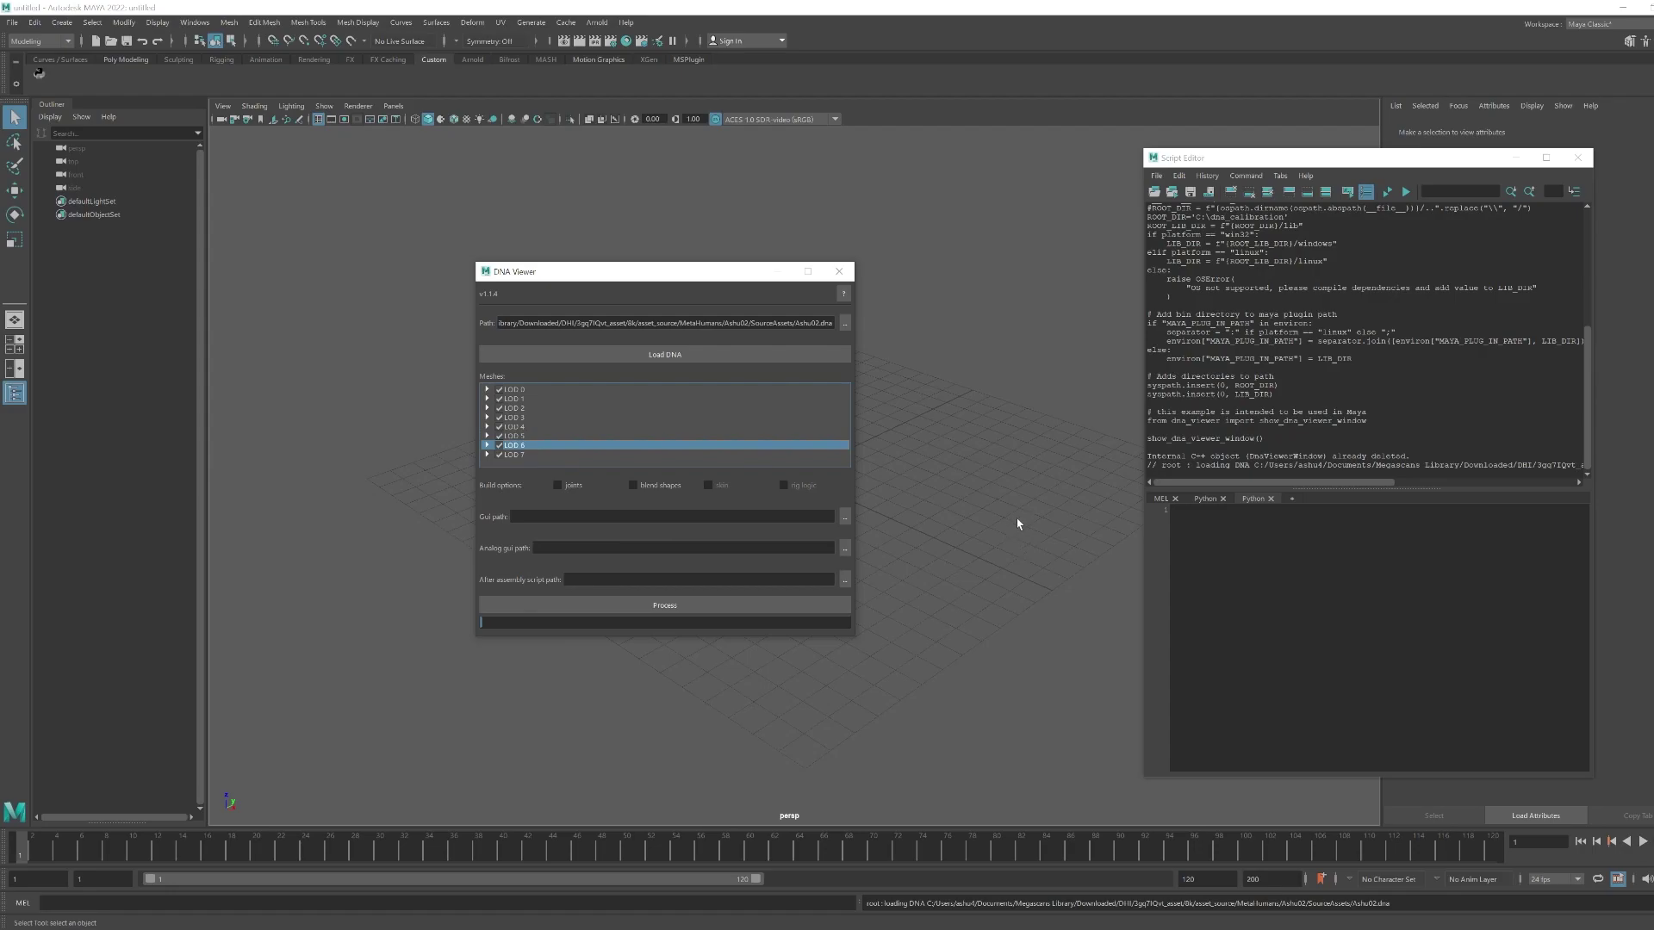
- Enable the joints, blend shapes and skin build options and set the Gui path to the gui file in C:\dna_calibration\data
left_click(559, 486)
left_click(845, 516)
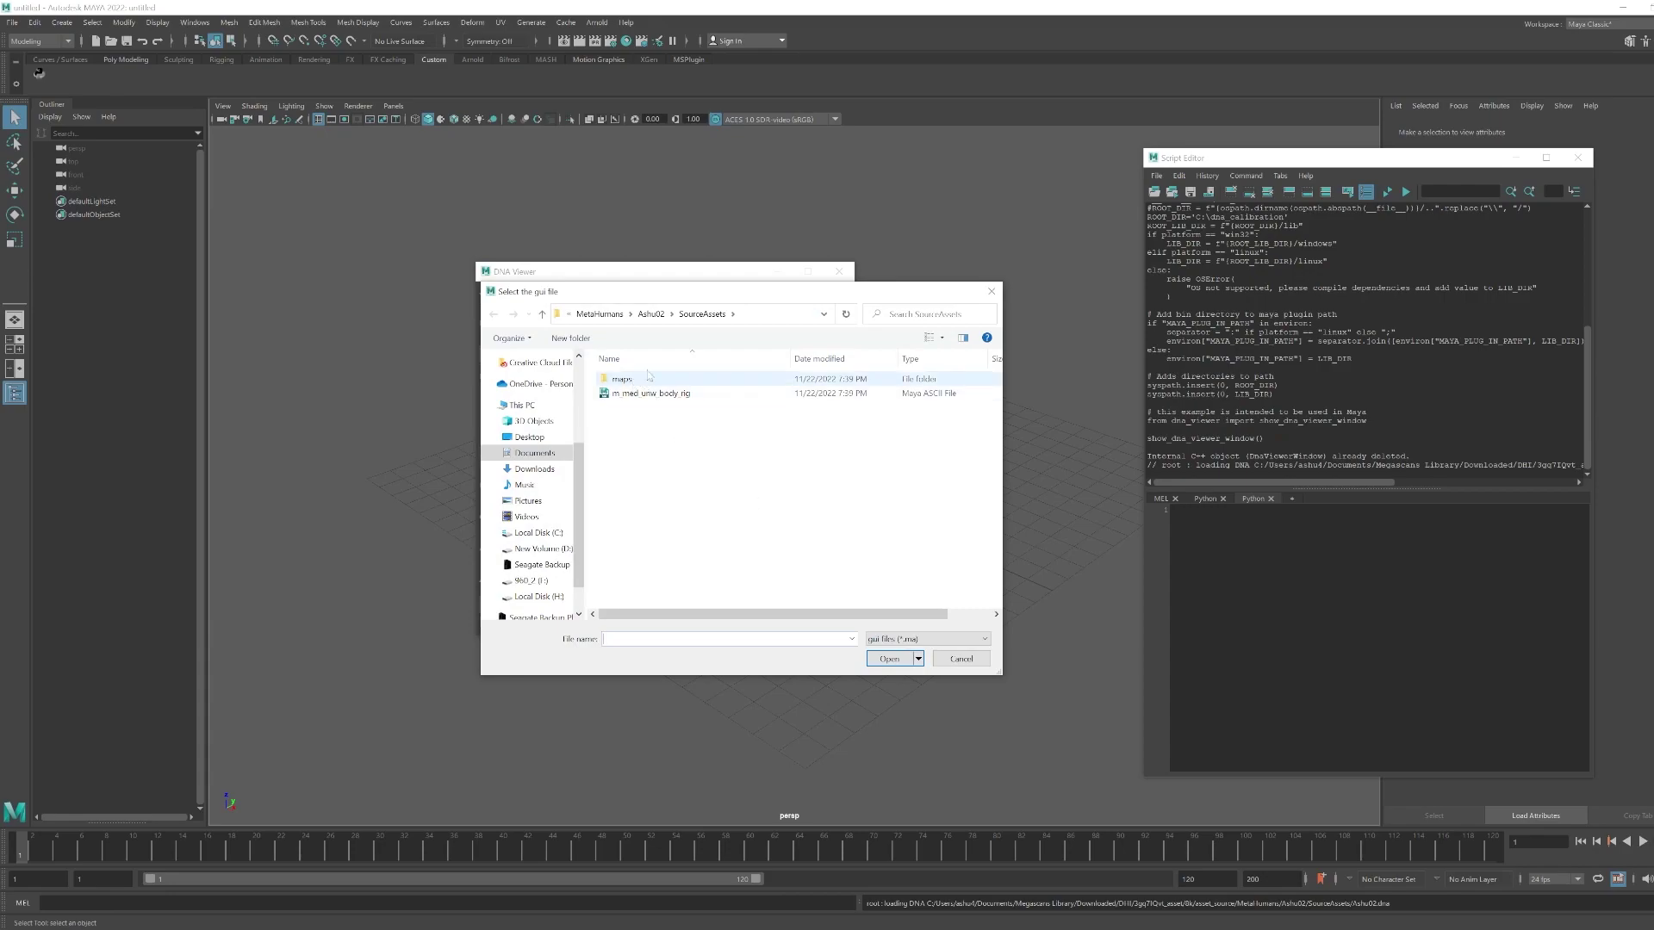
left_click(824, 314)
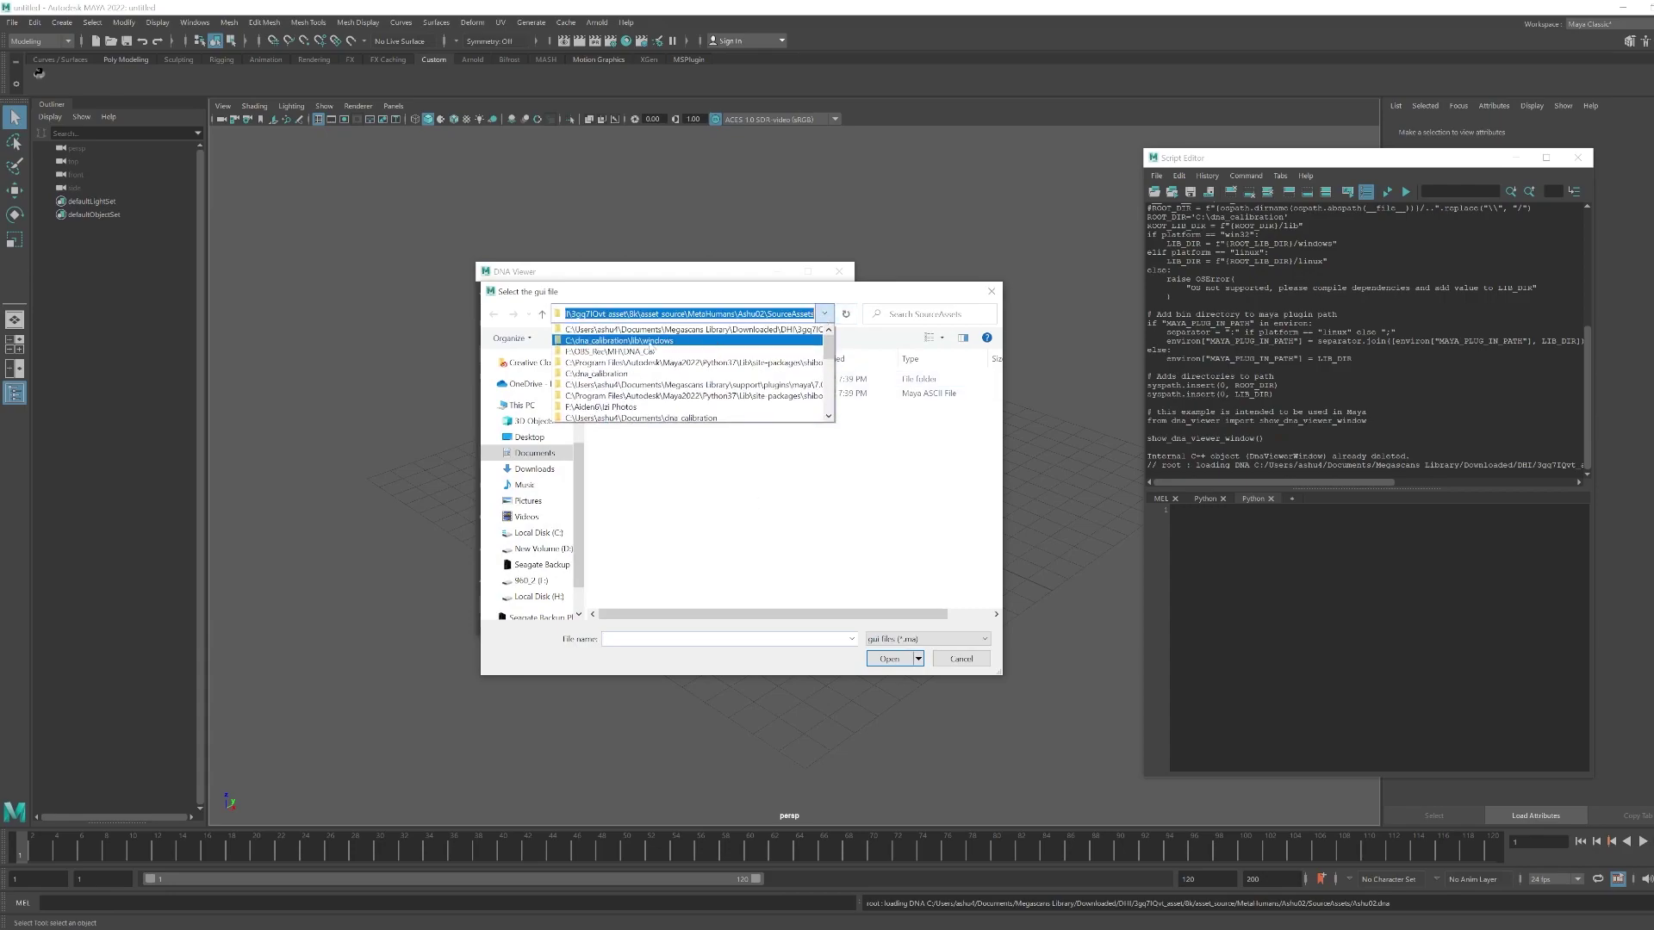
left_click(624, 373)
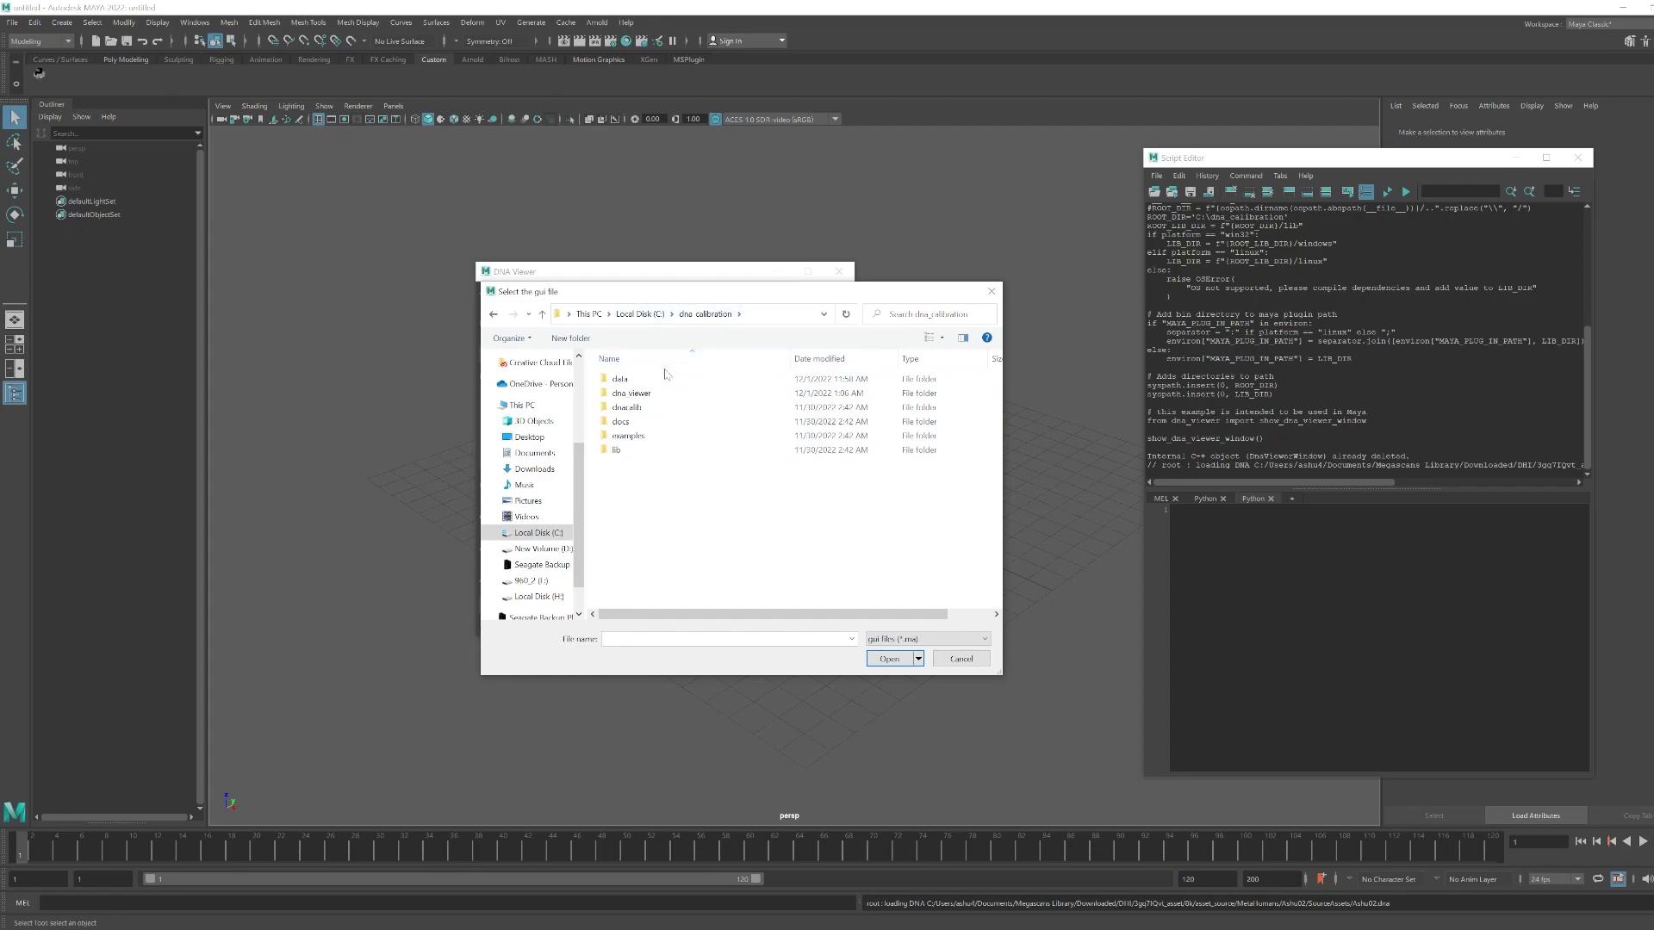
left_click_drag(752, 293, 691, 425)
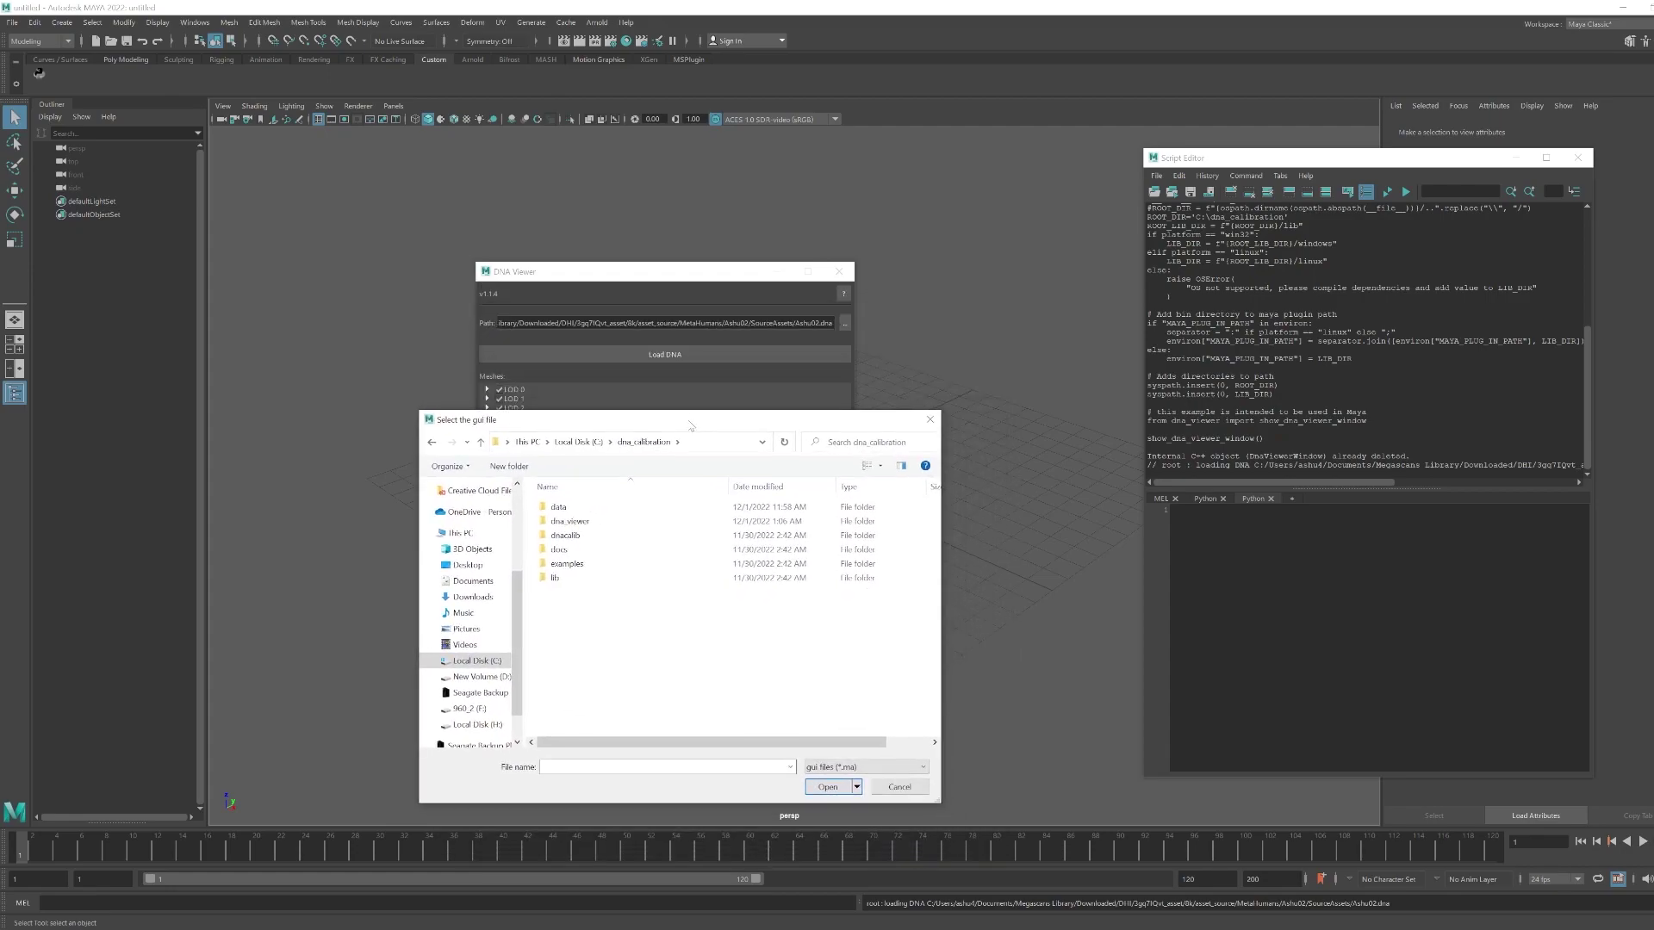
double_click(573, 509)
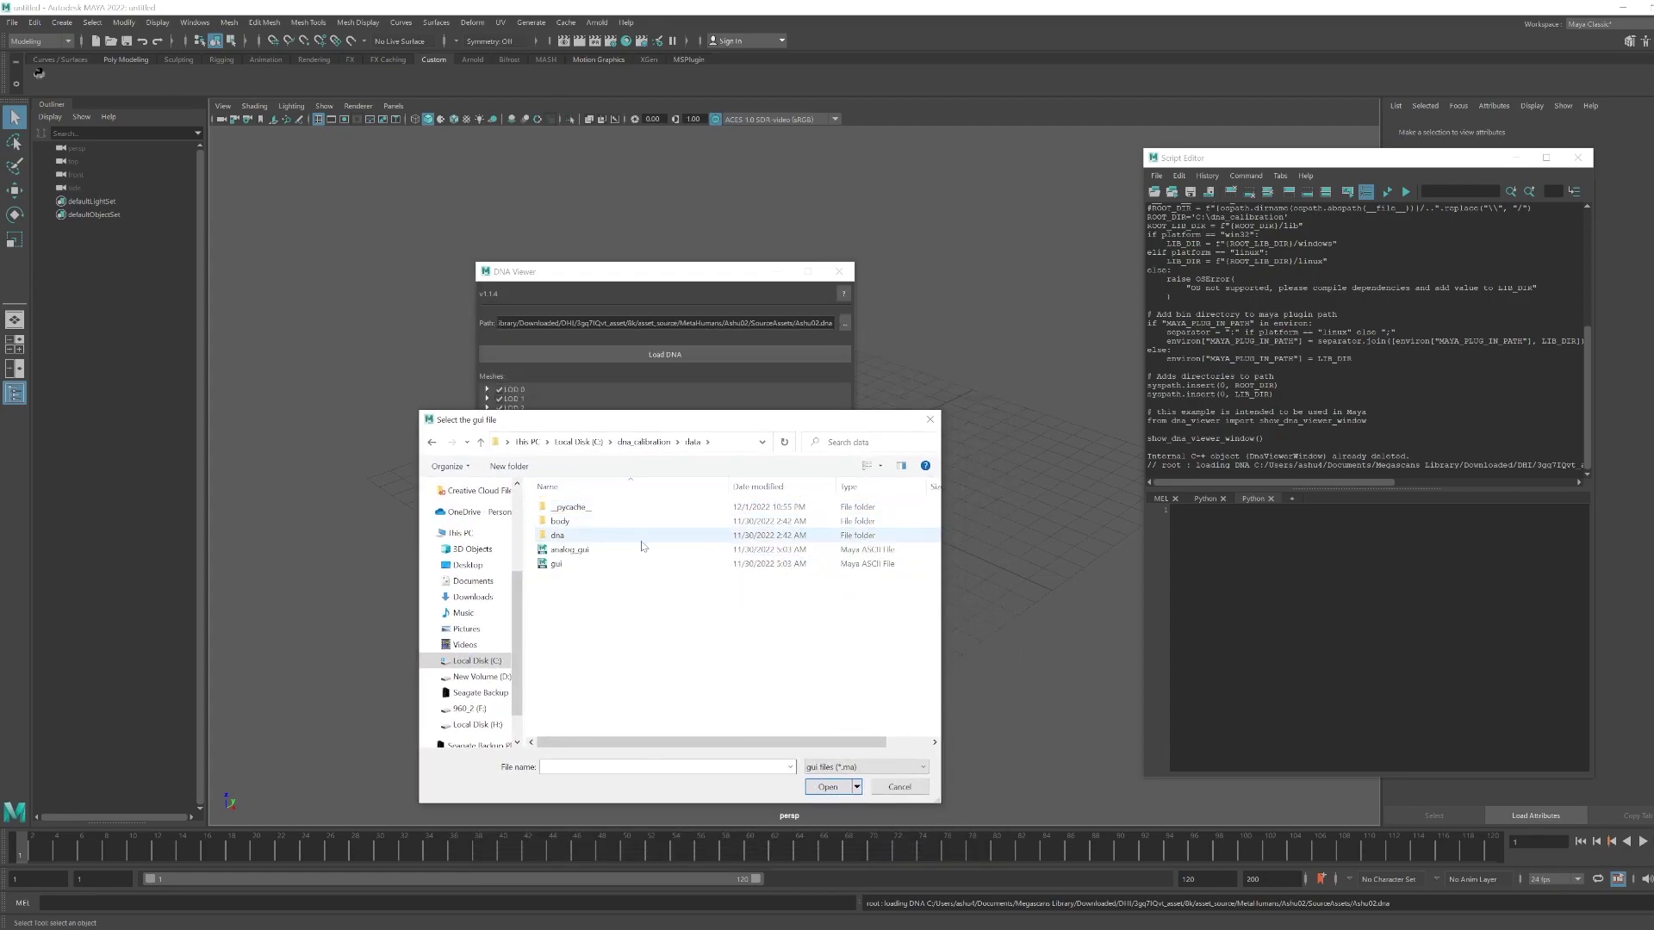
left_click(557, 565)
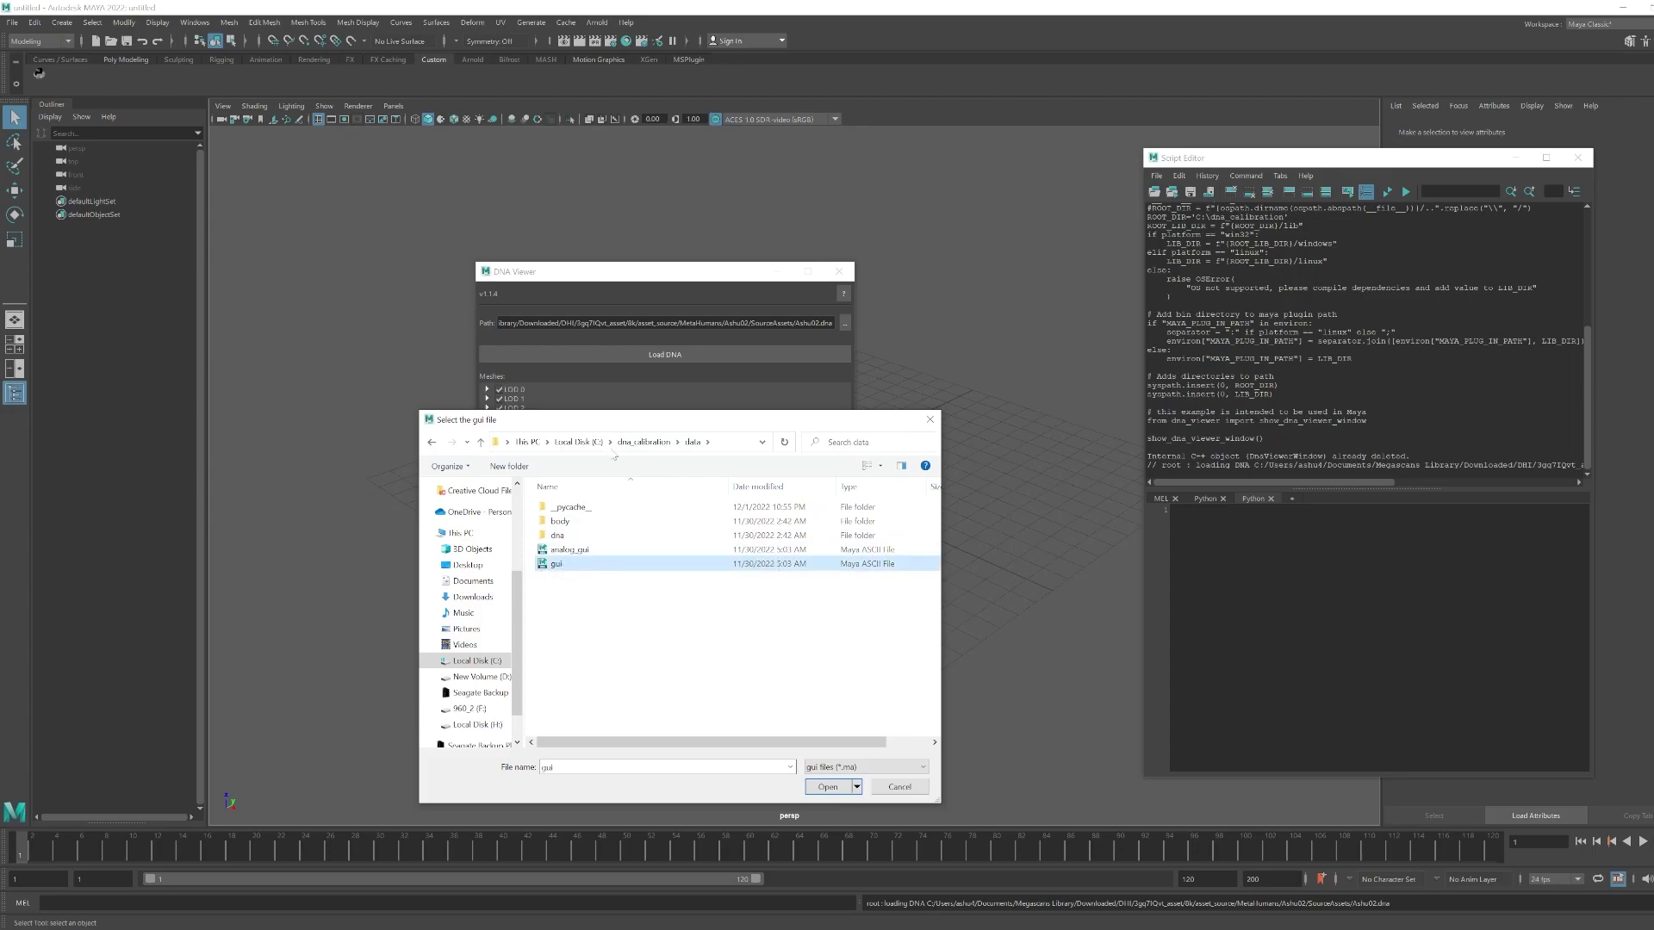
left_click(811, 785)
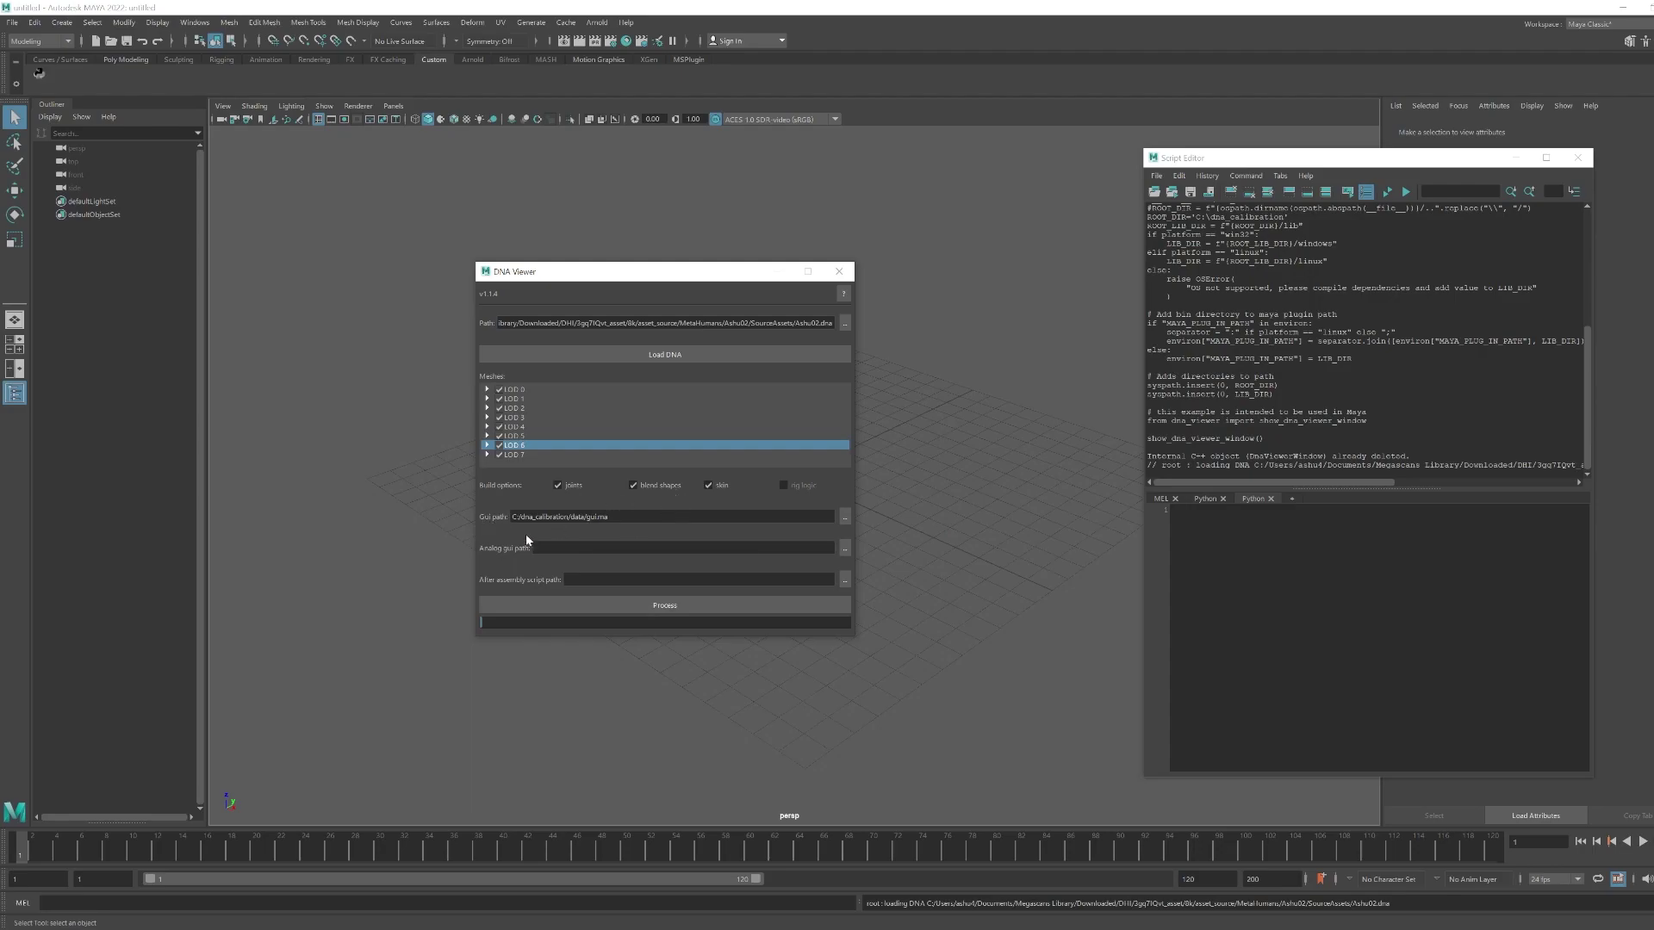
- Set the Analog gui path to analog_gui and the After assembly script path to after_assembly_script, both from the dna_calibration data folder
left_click(845, 548)
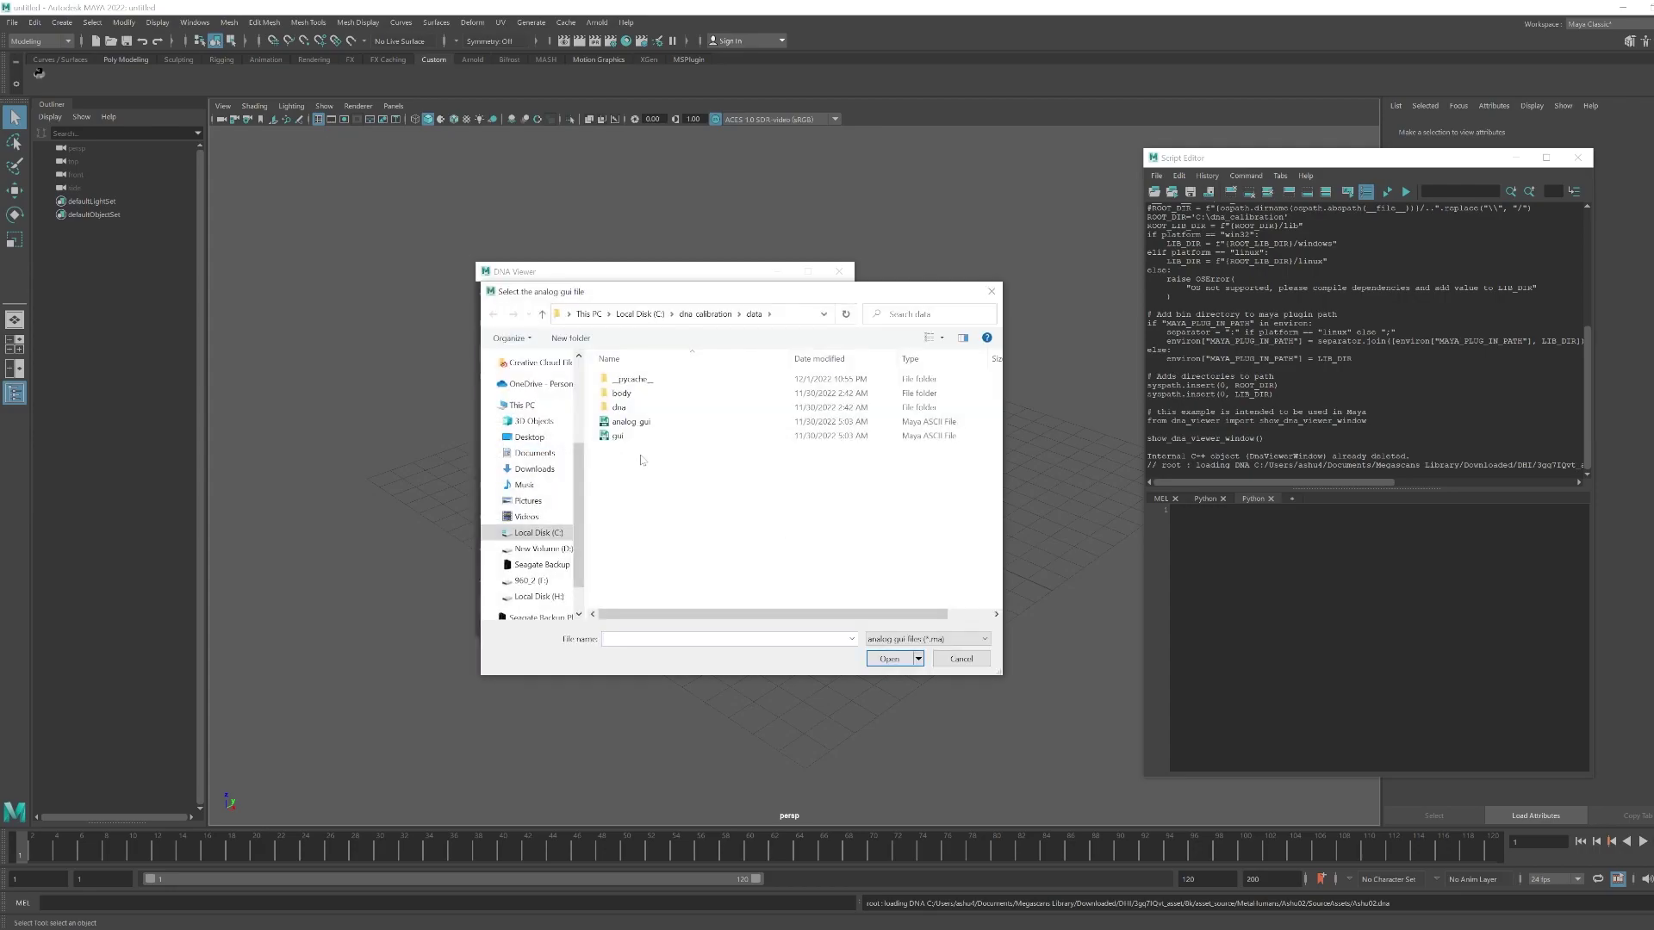
left_click(635, 424)
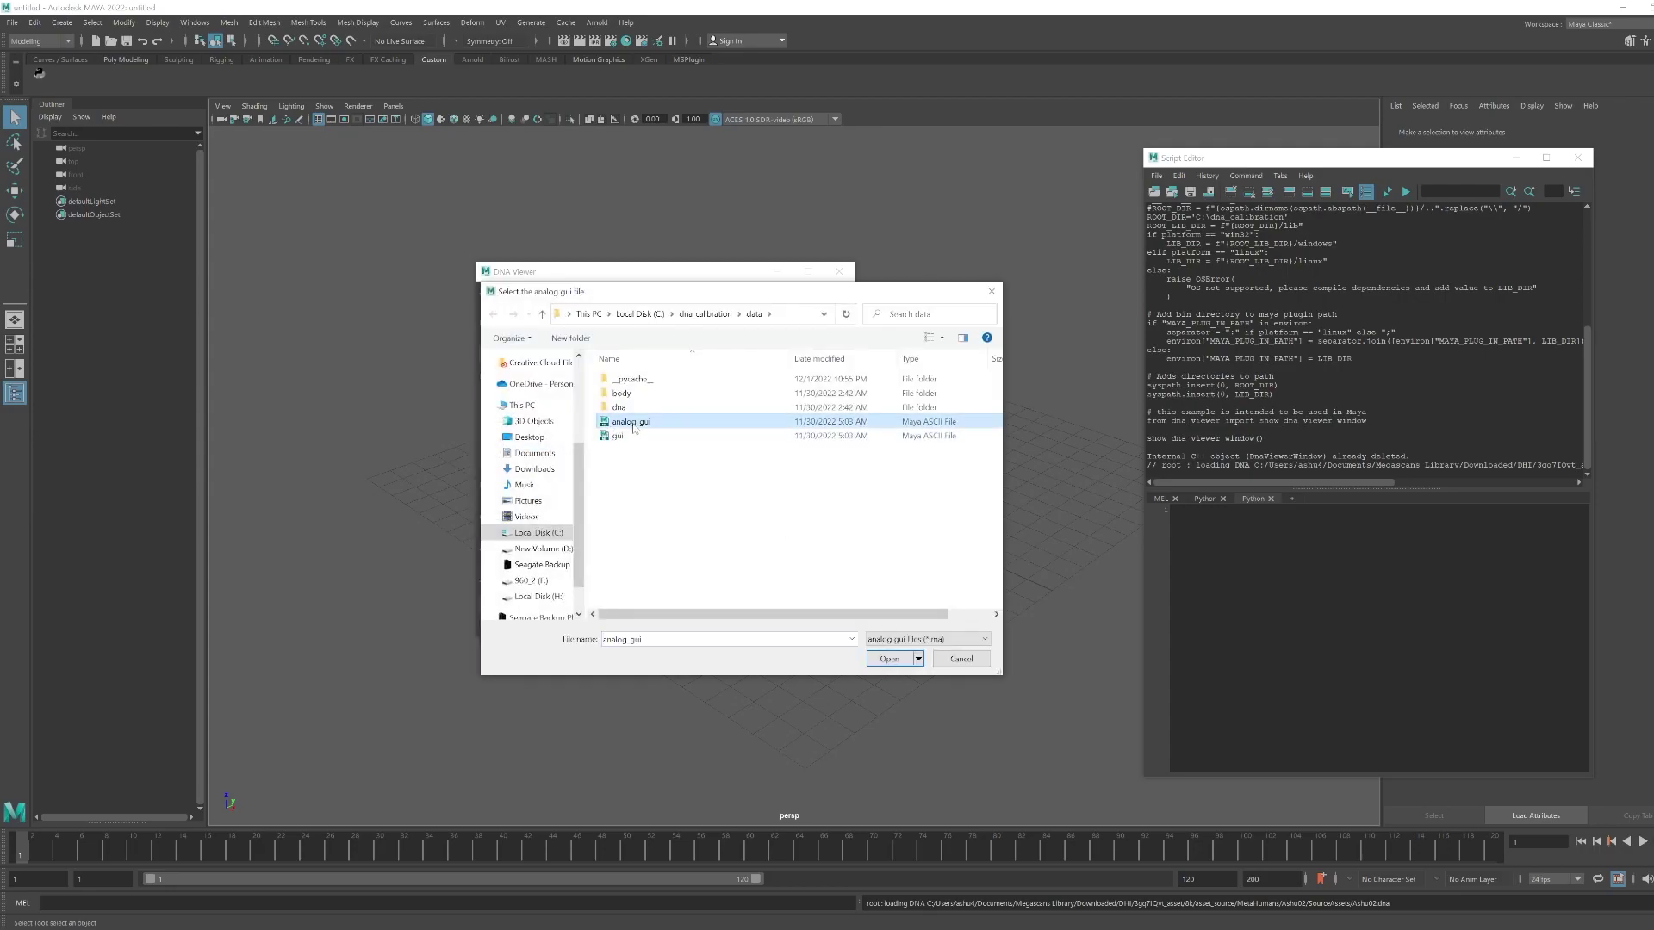
left_click(889, 659)
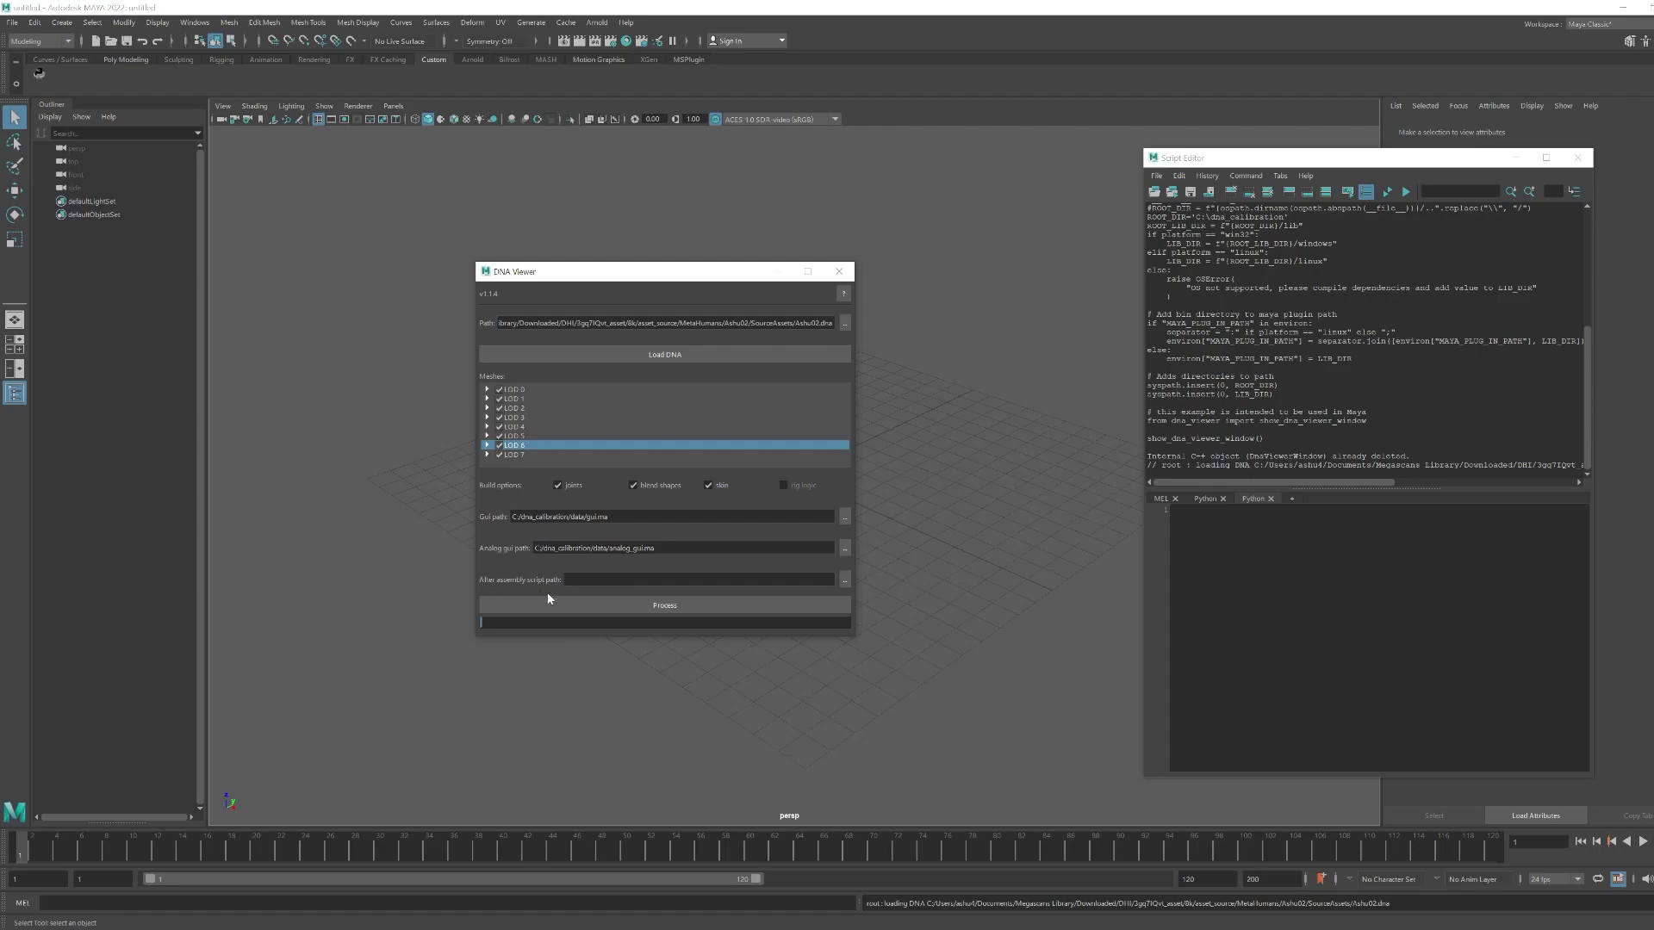
left_click(845, 579)
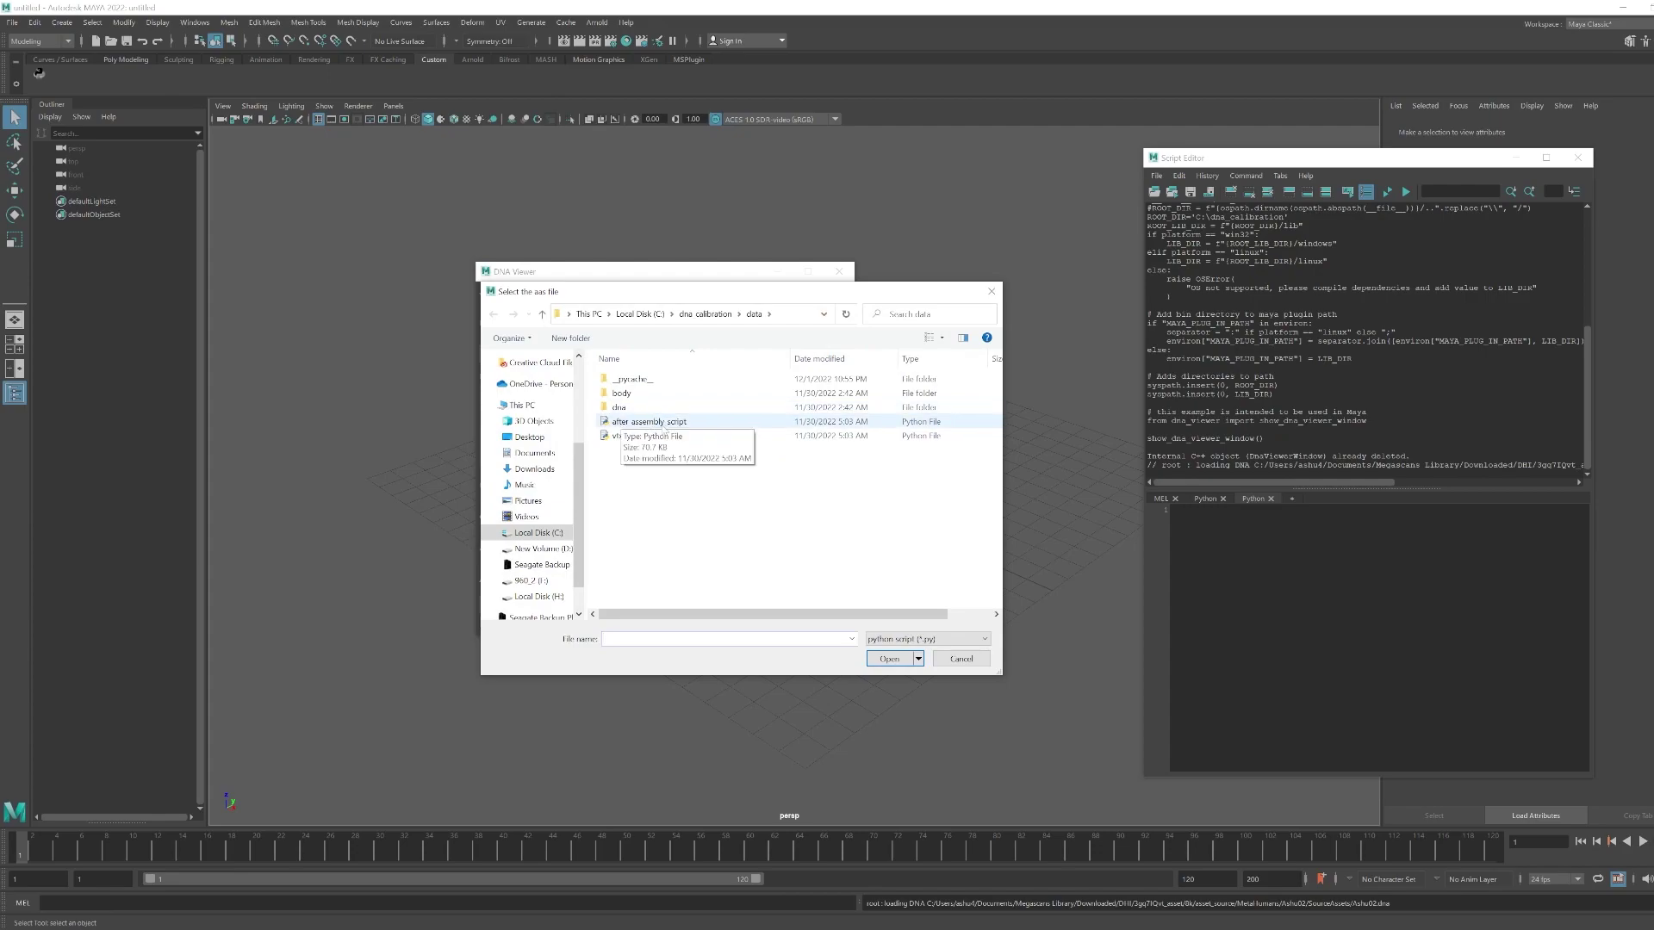
left_click(664, 428)
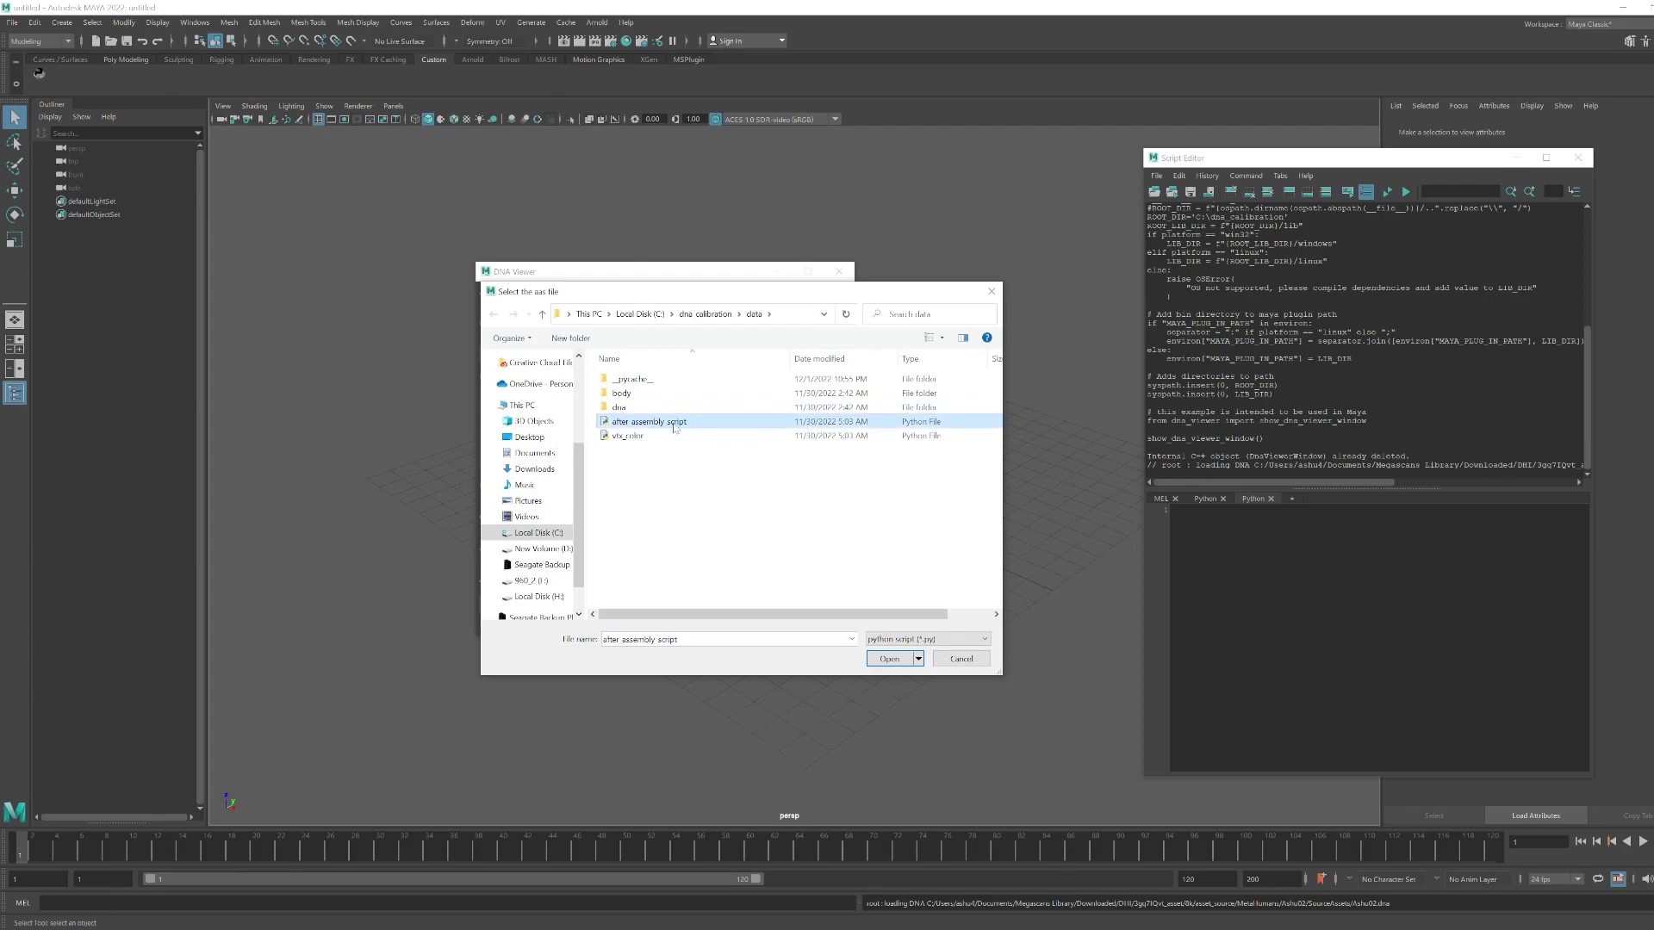
left_click(890, 659)
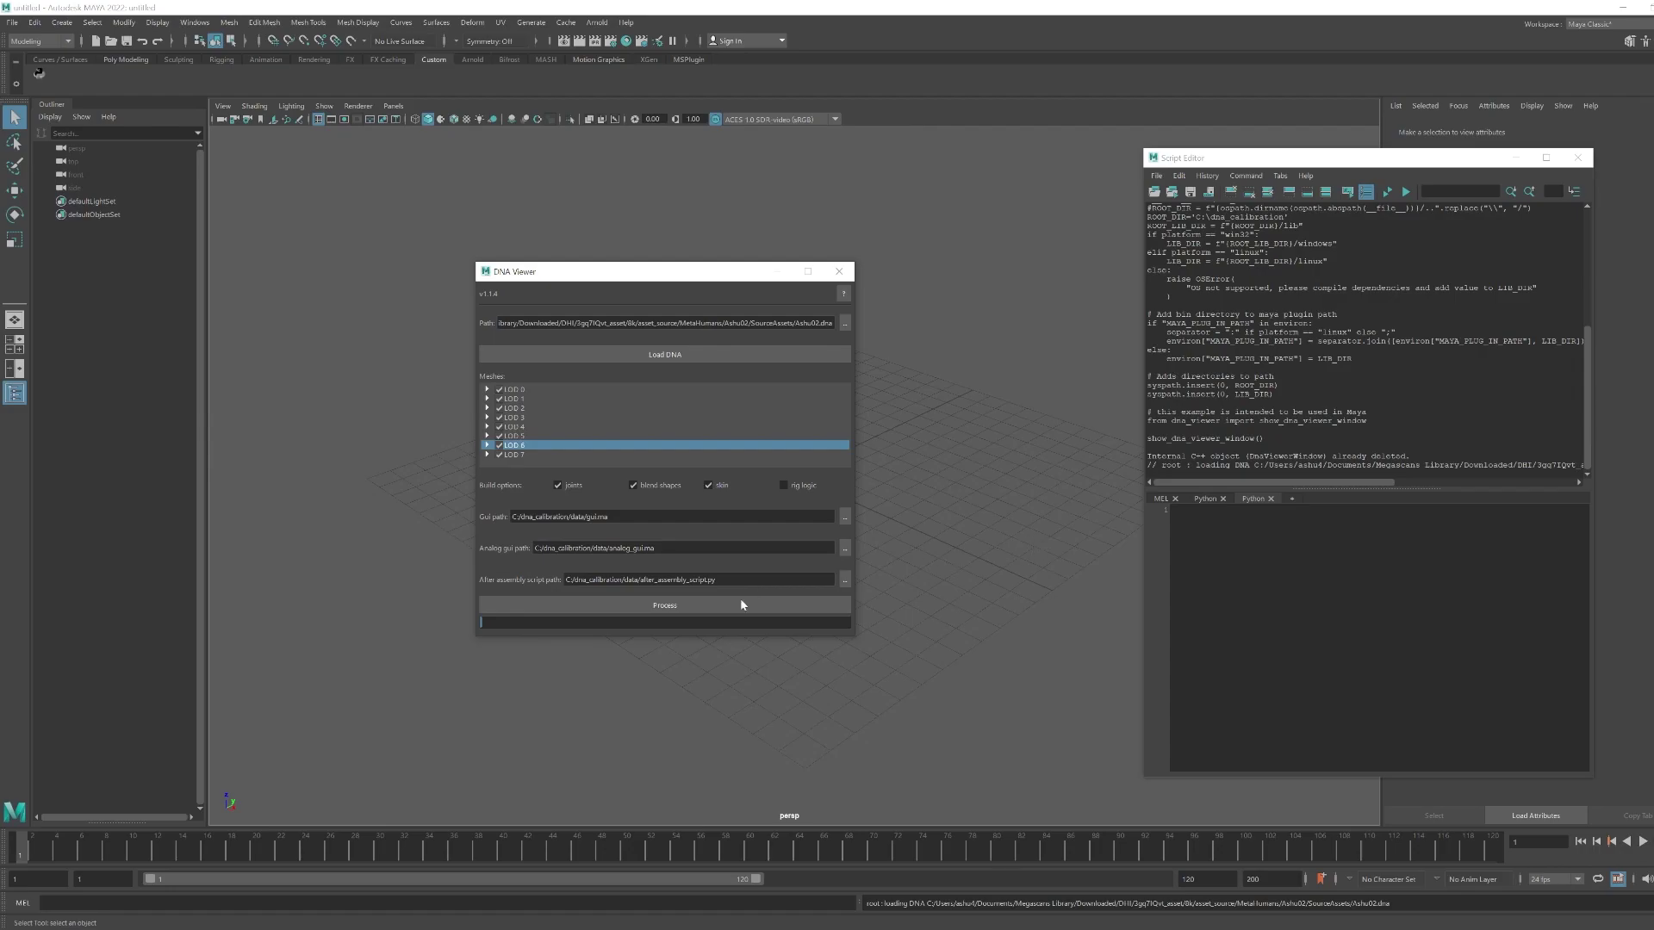
- Process the loaded DNA to build the rig, and meanwhile examine the DNA Calibration Library section of the Unreal Engine article in the browser
left_click(659, 604)
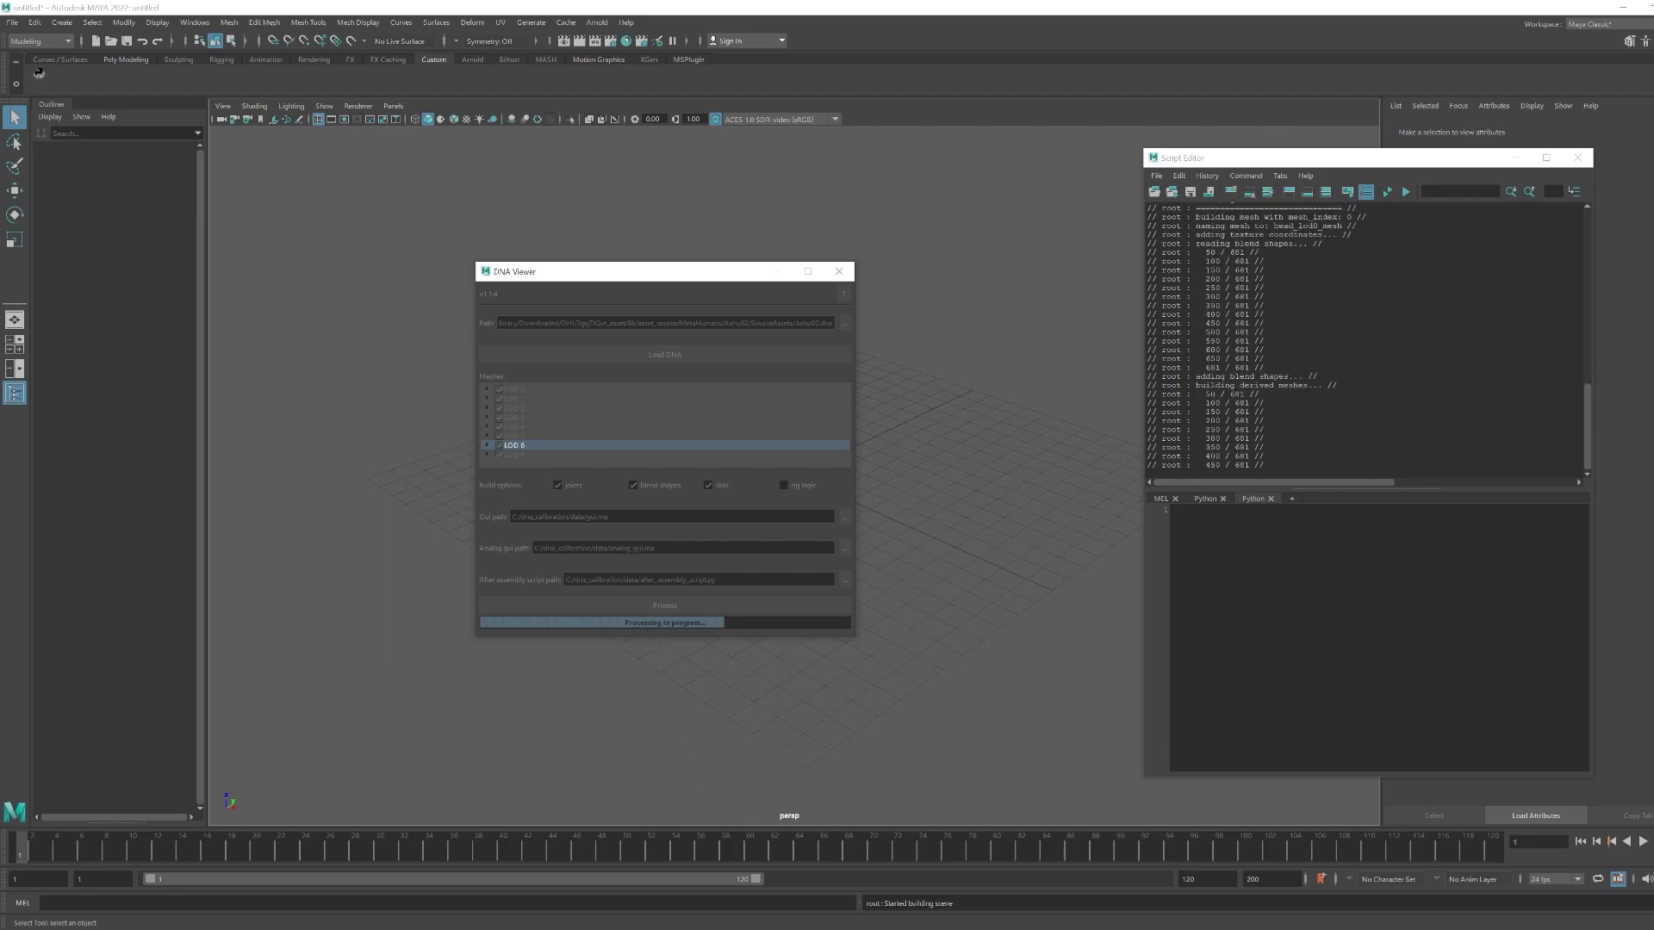
mouse_move(280, 915)
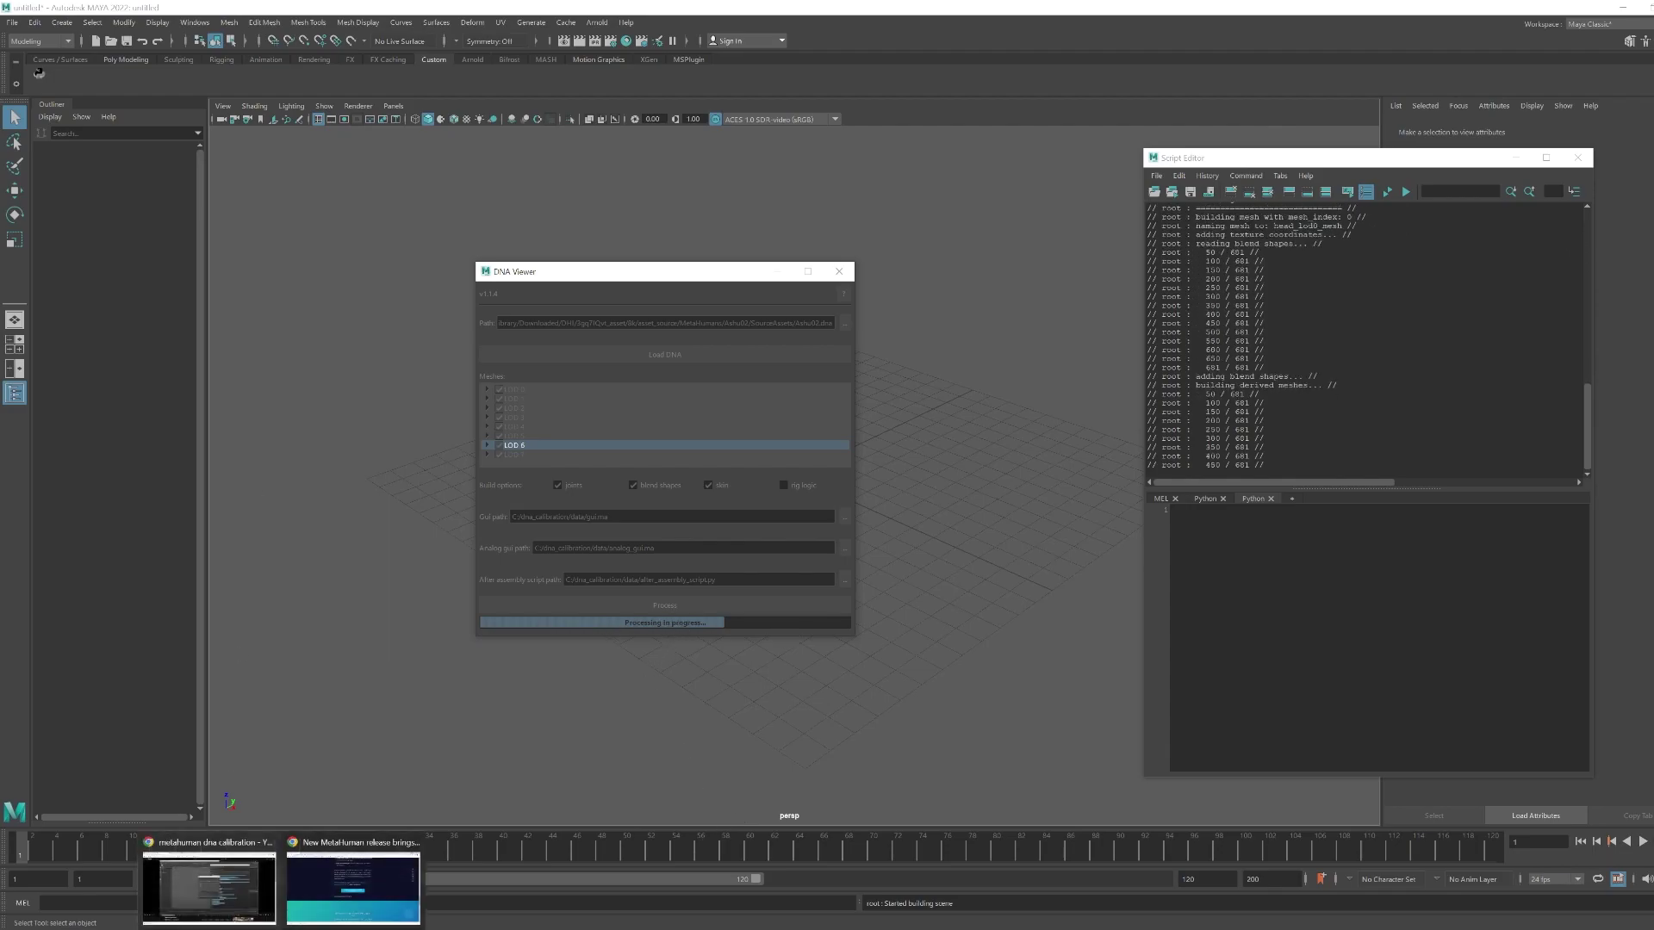
left_click(354, 872)
scroll(641, 479, "up", 12)
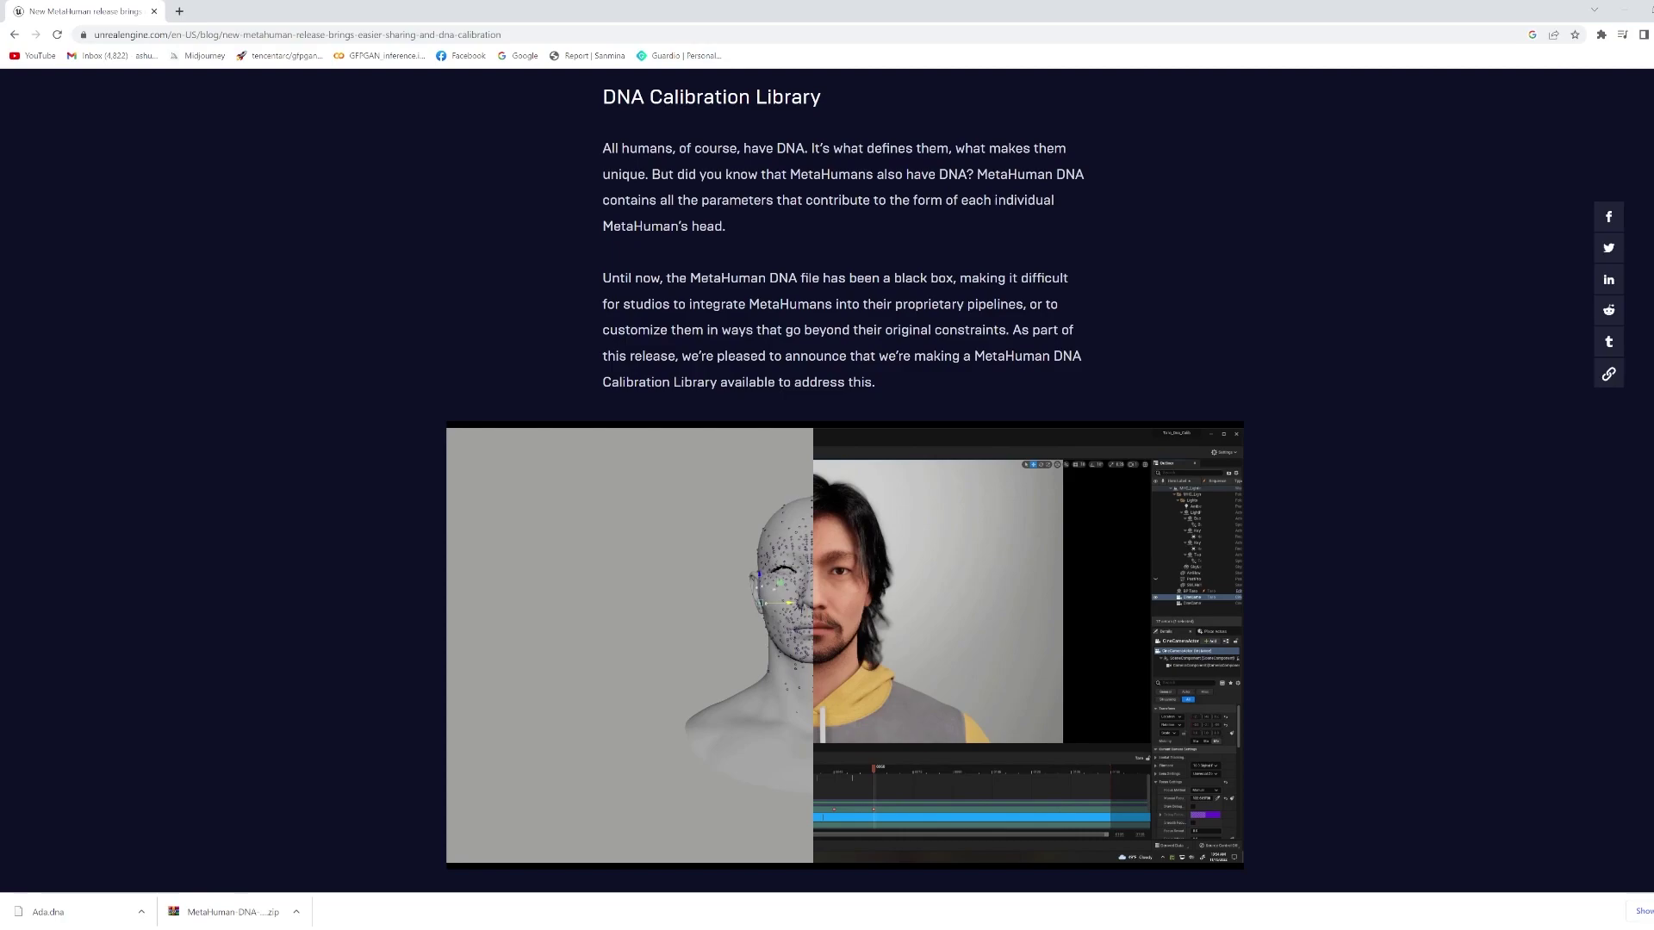
mouse_move(448, 928)
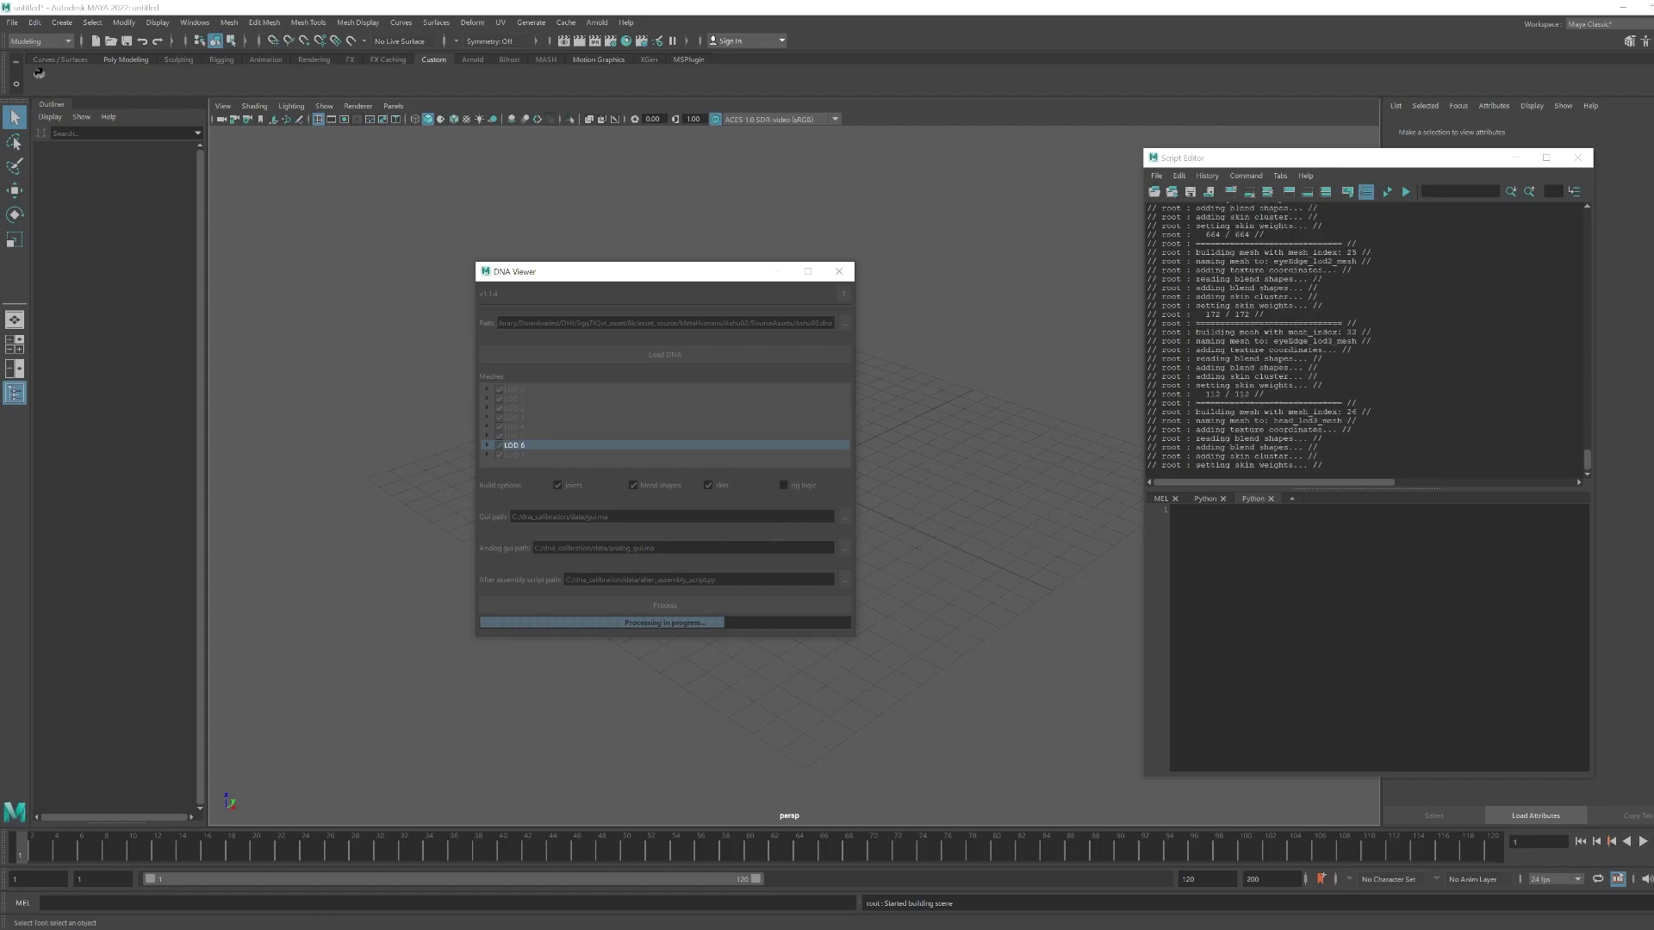
left_click(348, 904)
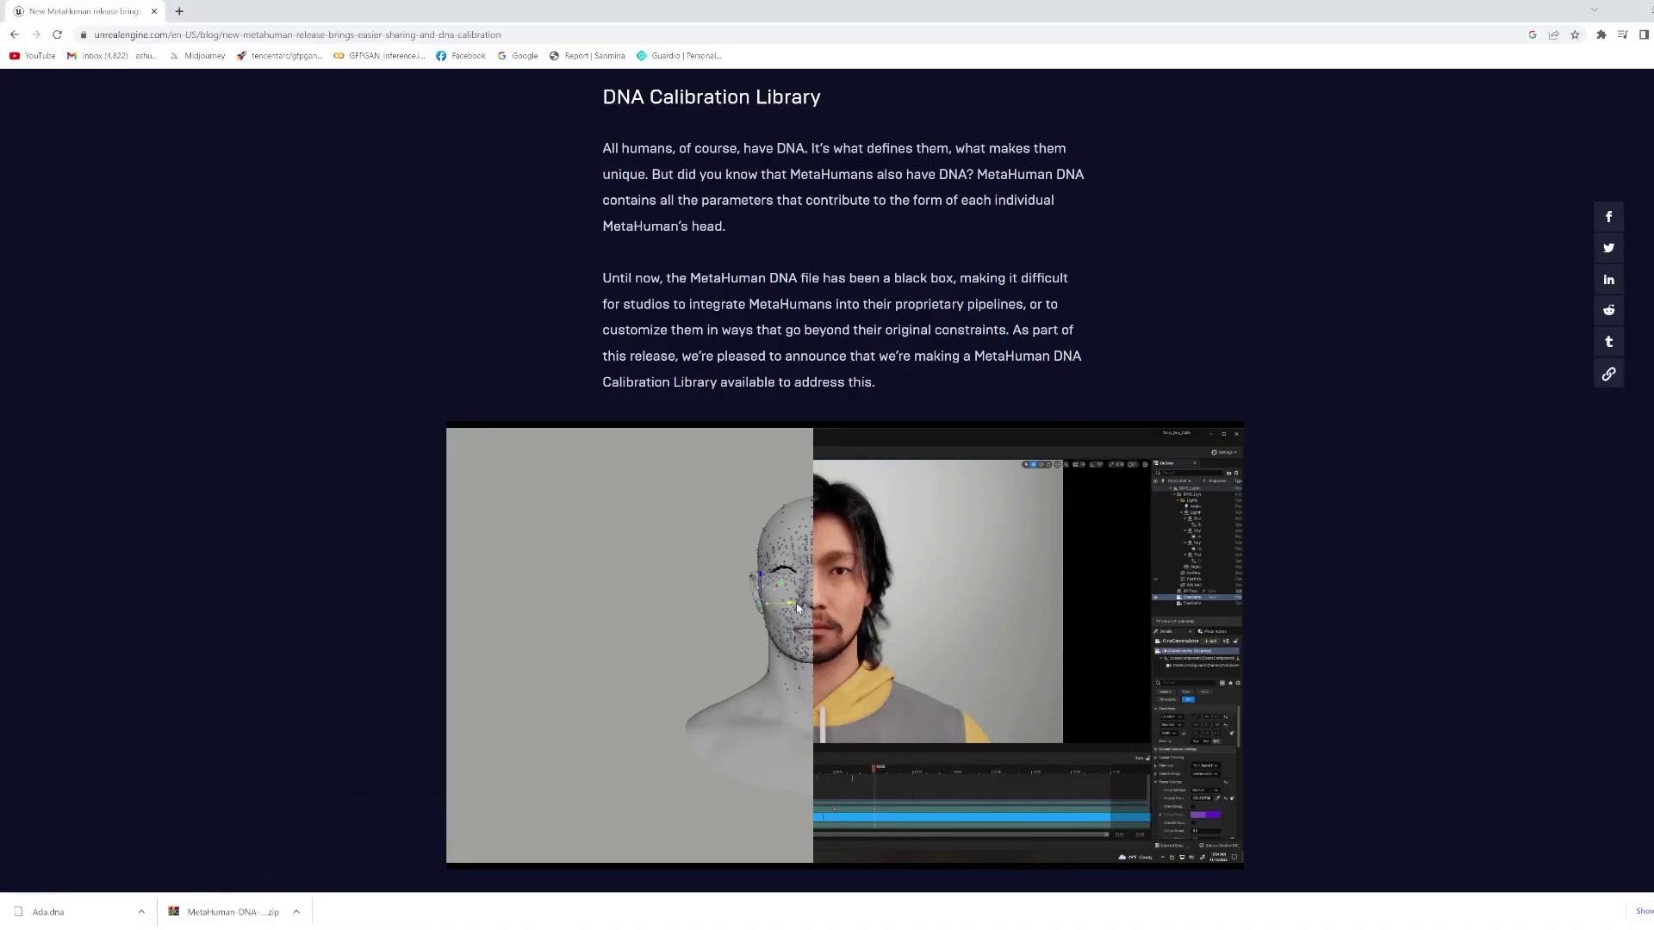
- Return to Maya and close the DNA Viewer and Script Editor windows
left_click(1623, 14)
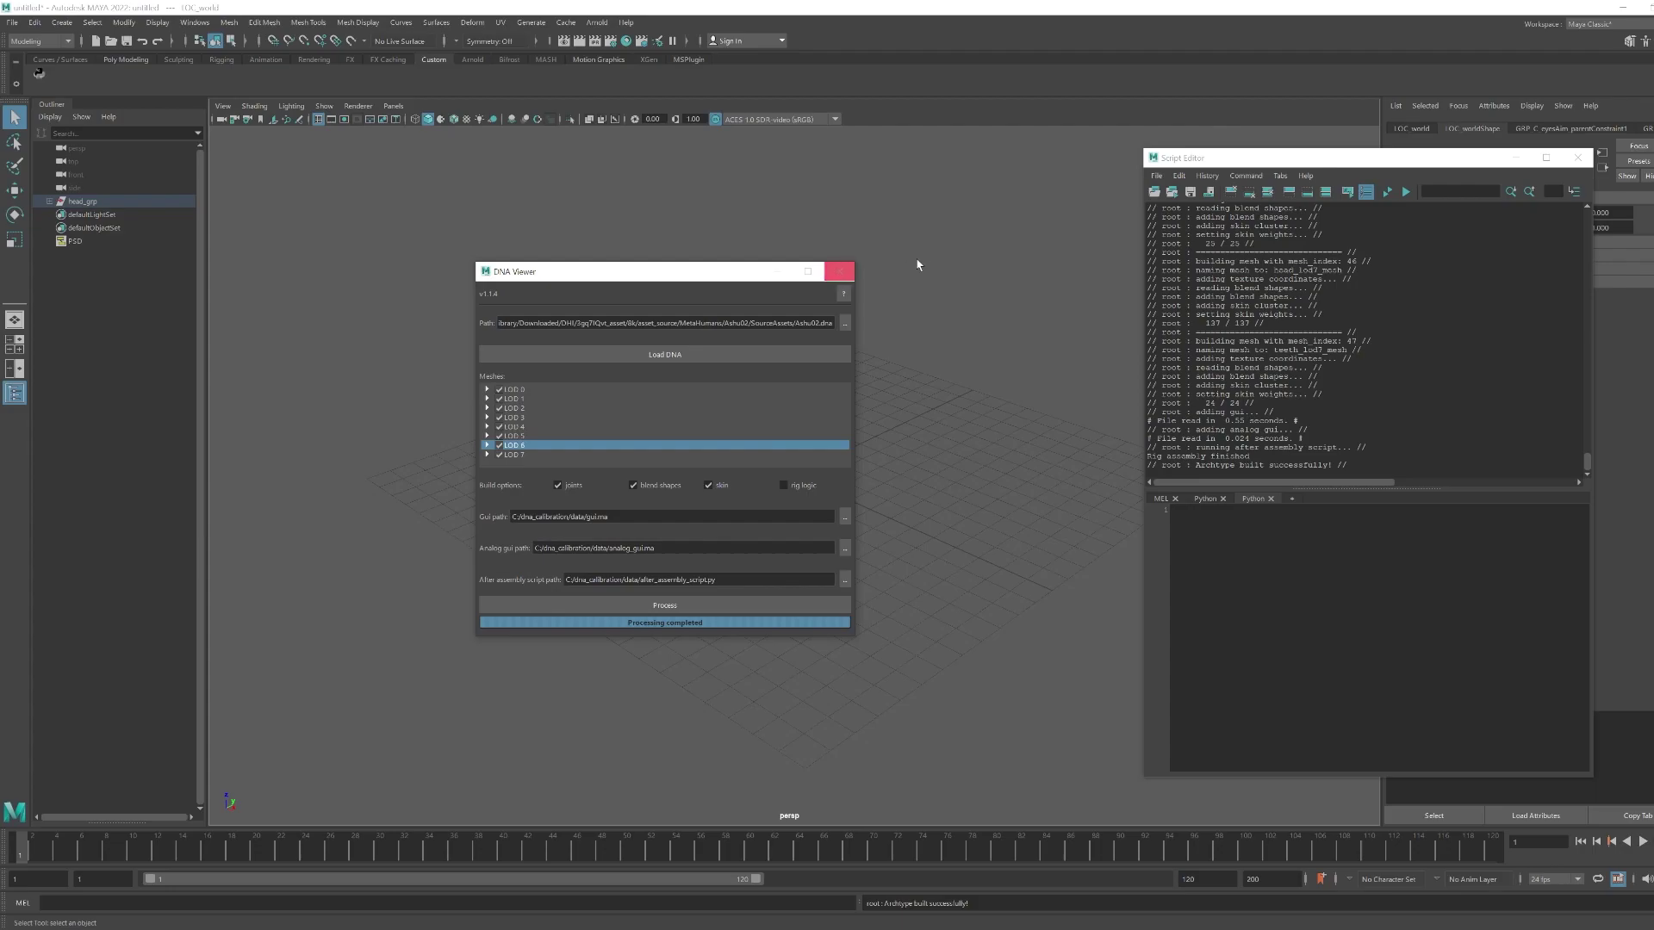
left_click(839, 272)
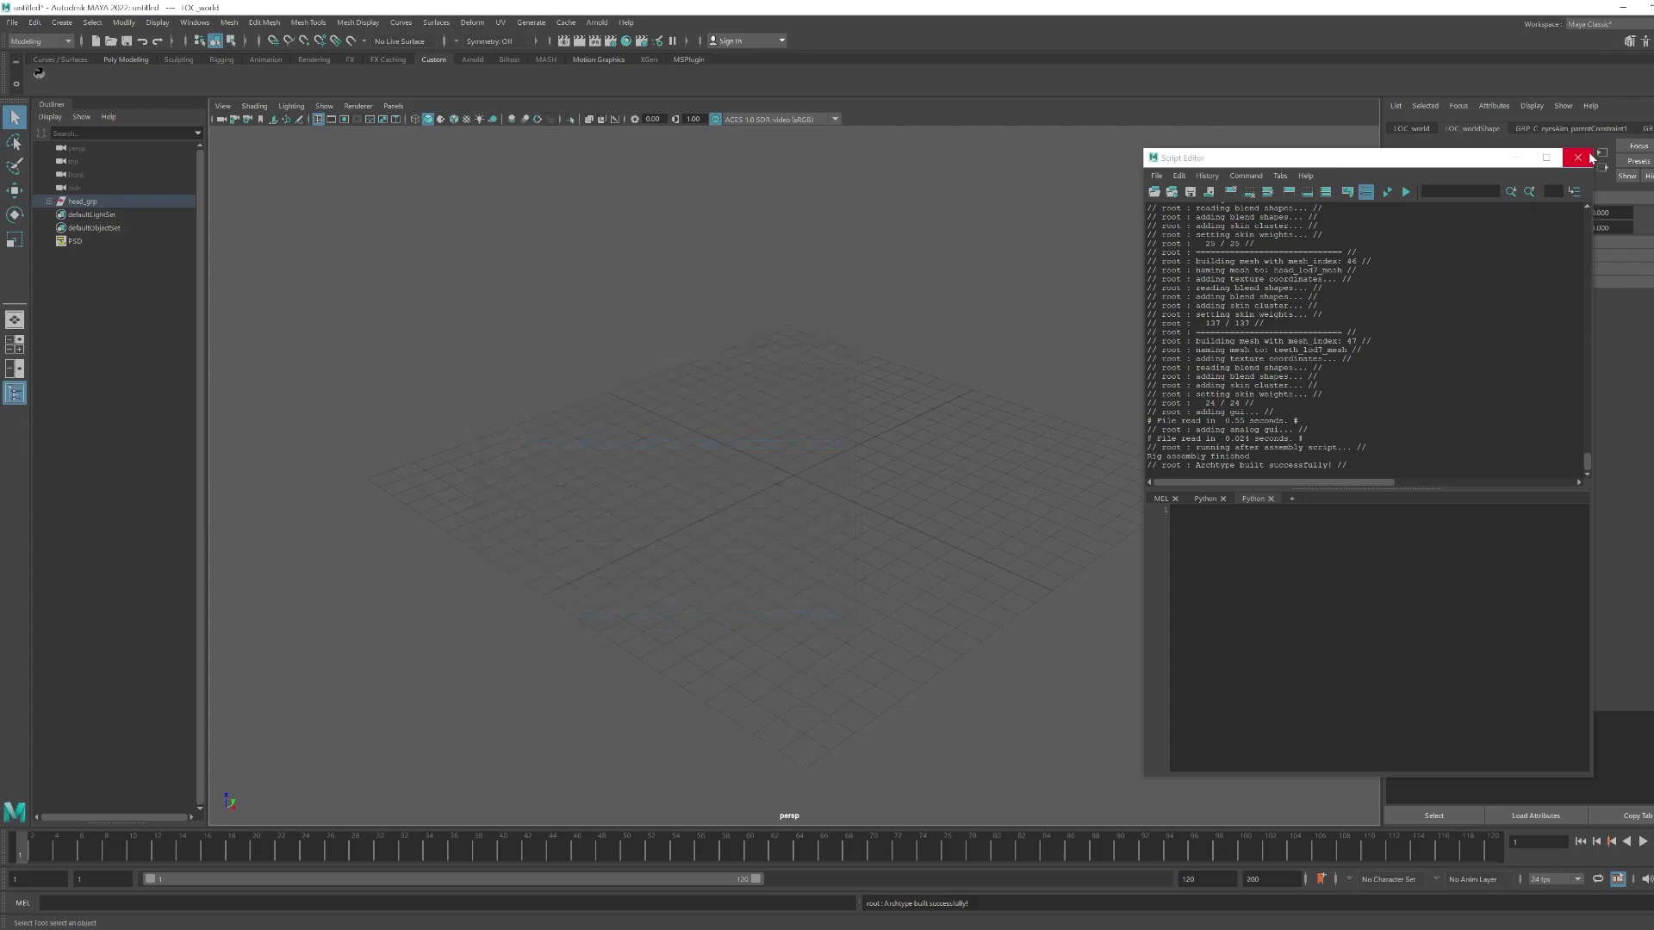
left_click(1577, 158)
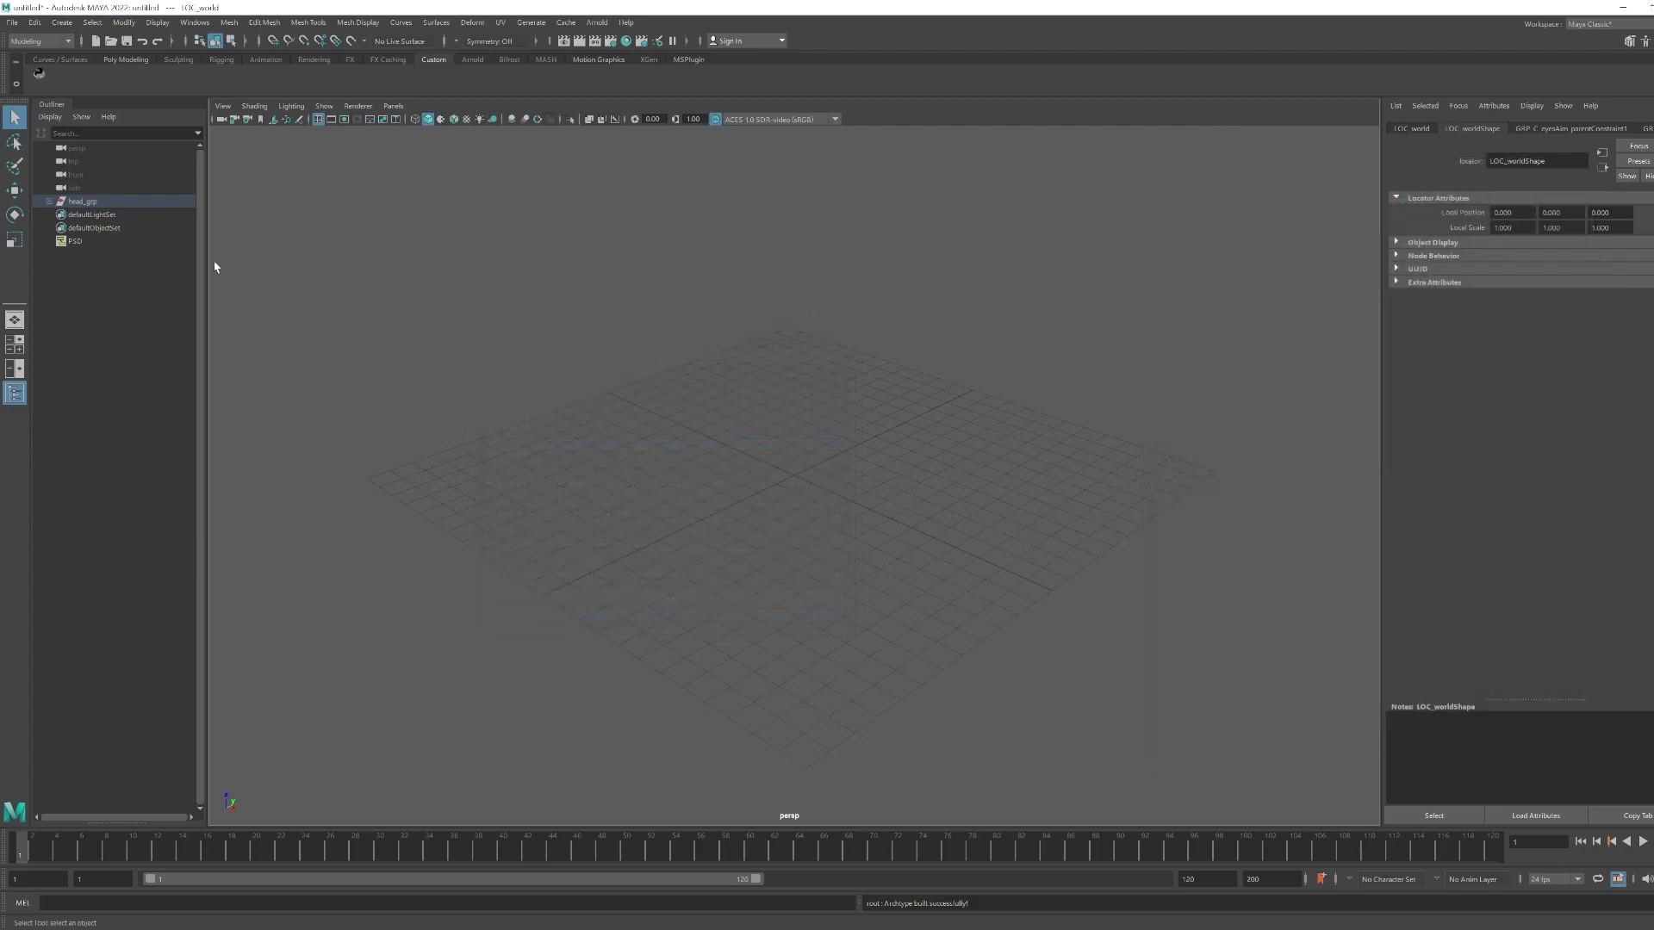
- Clear the selection and frame the built head rig to examine its face, joints and control boards
left_click(90, 205)
left_click(660, 456)
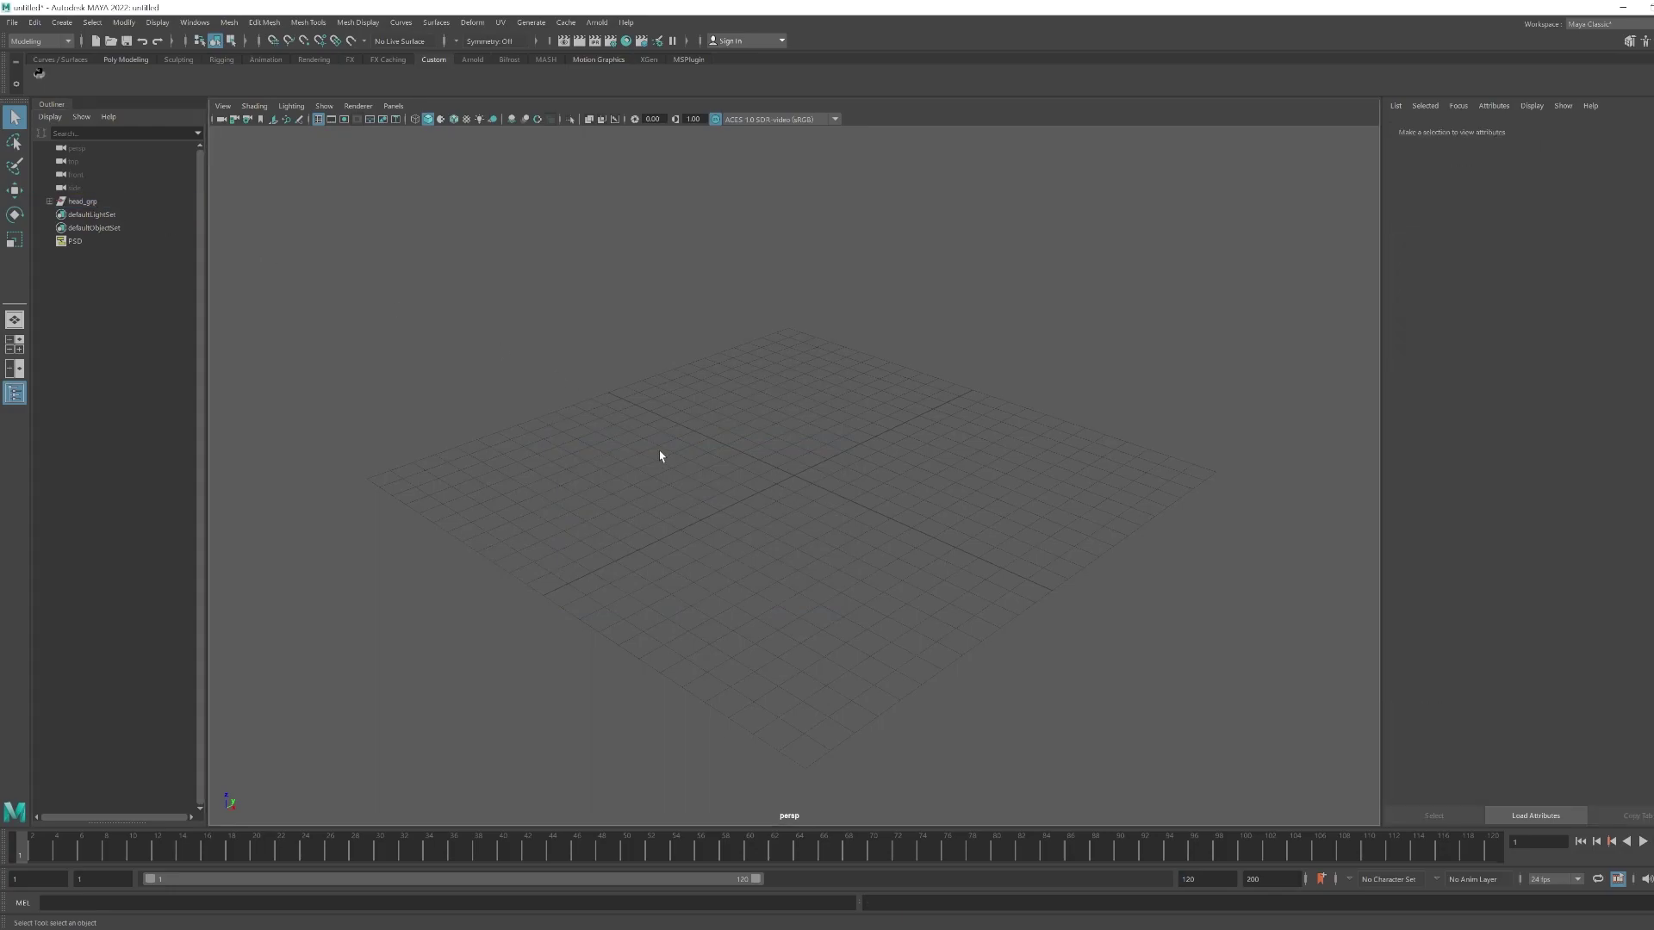
key("f")
left_click_drag(808, 417, 842, 328, "alt")
key("f")
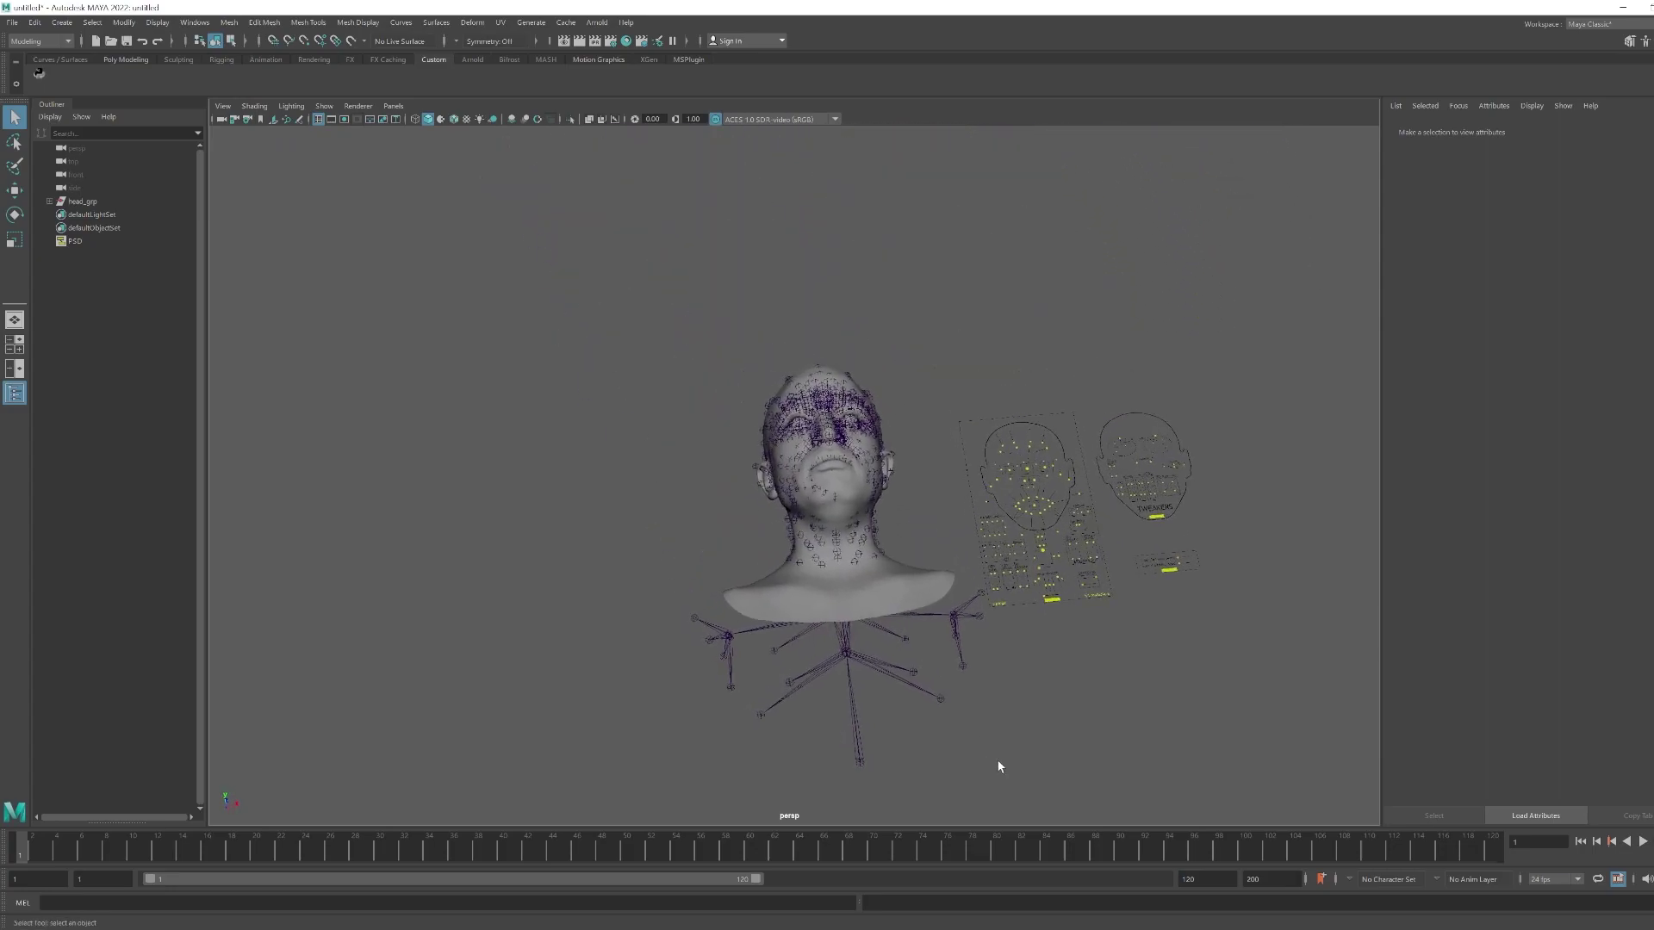
left_click_drag(886, 457, 931, 591, "alt")
scroll(948, 577, "up", 6)
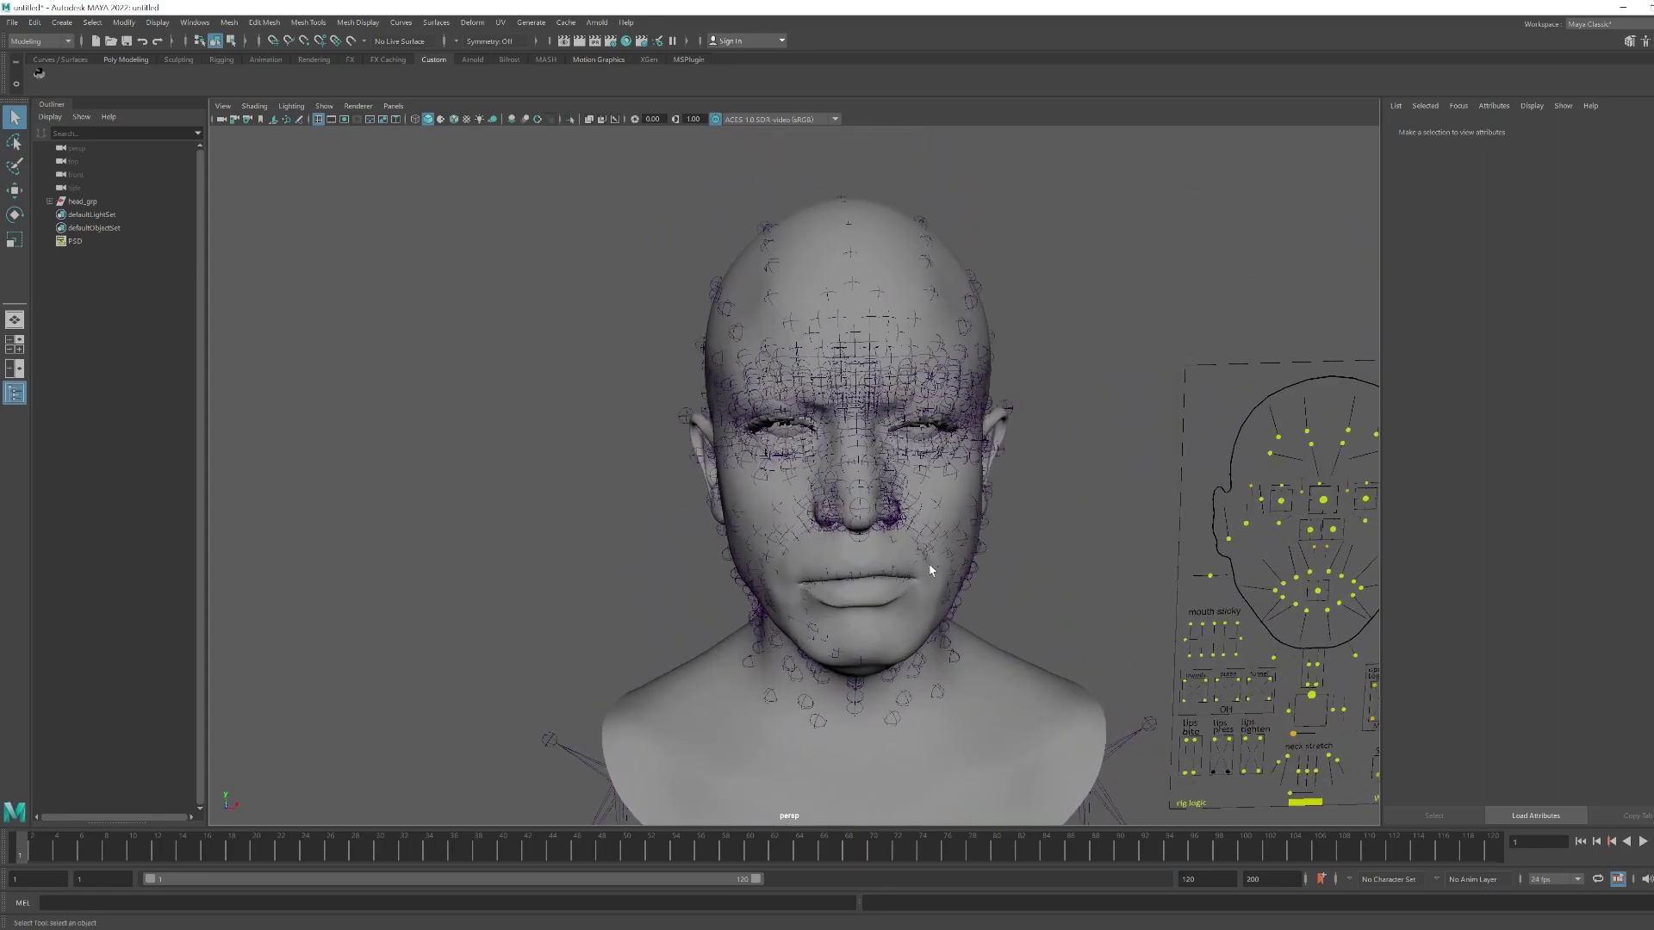
- Move the joint on the right side of the scalp outward to test how the head mesh deforms
scroll(964, 562, "down", 2)
key("w")
scroll(1023, 569, "down", 2)
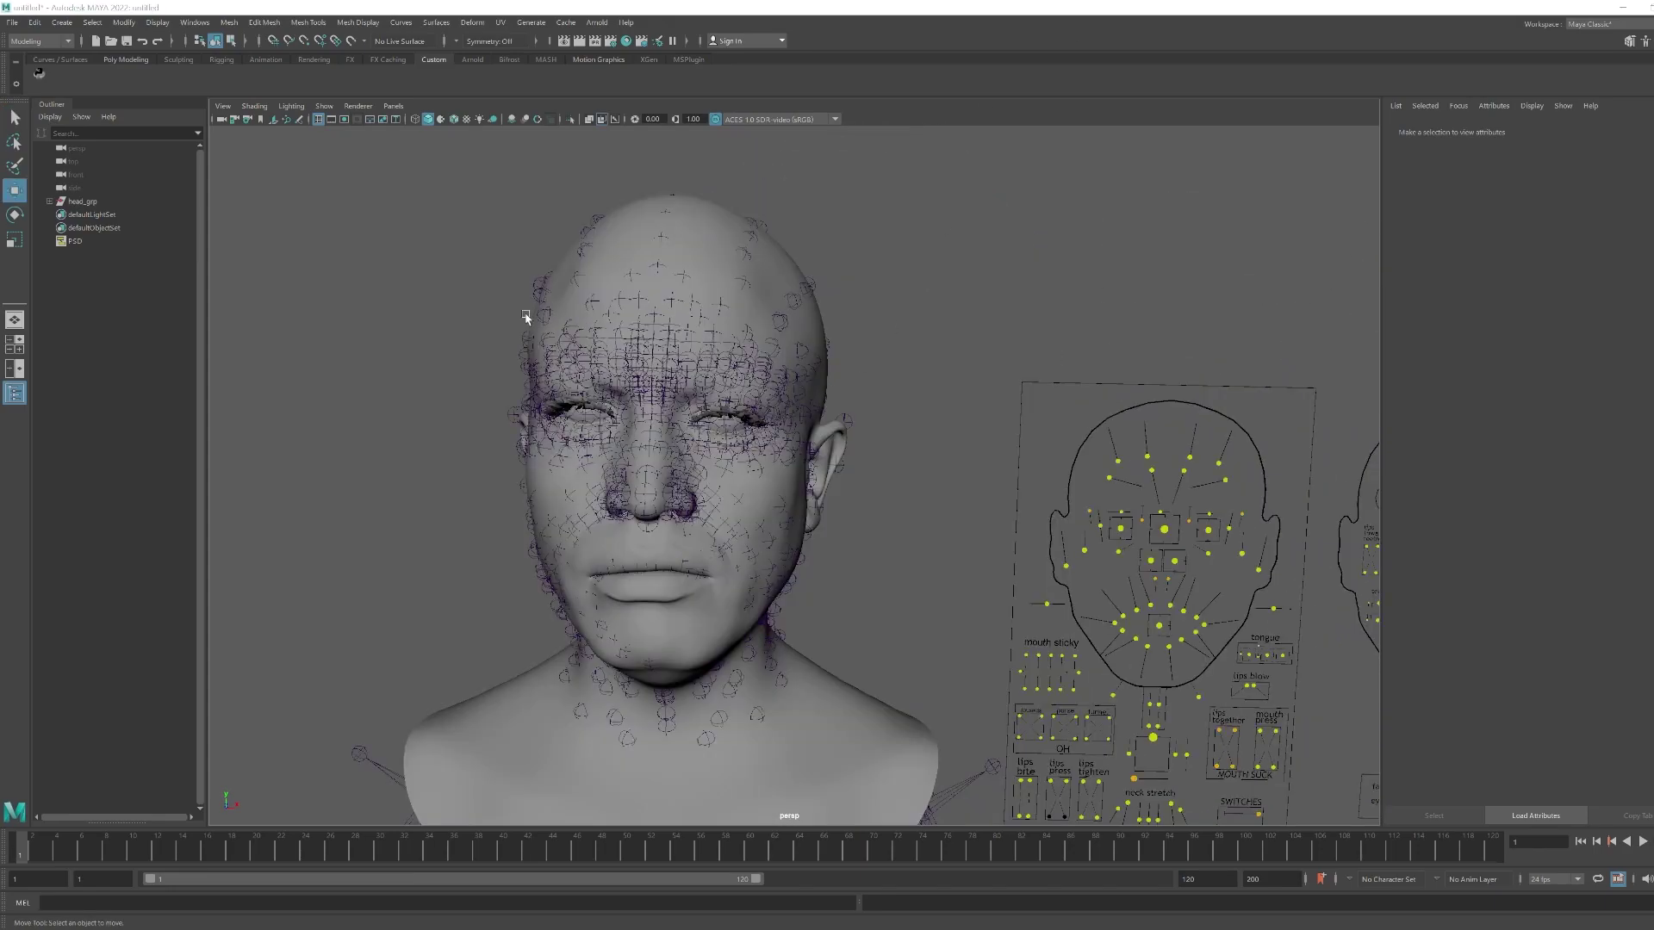
left_click_drag(499, 262, 427, 261)
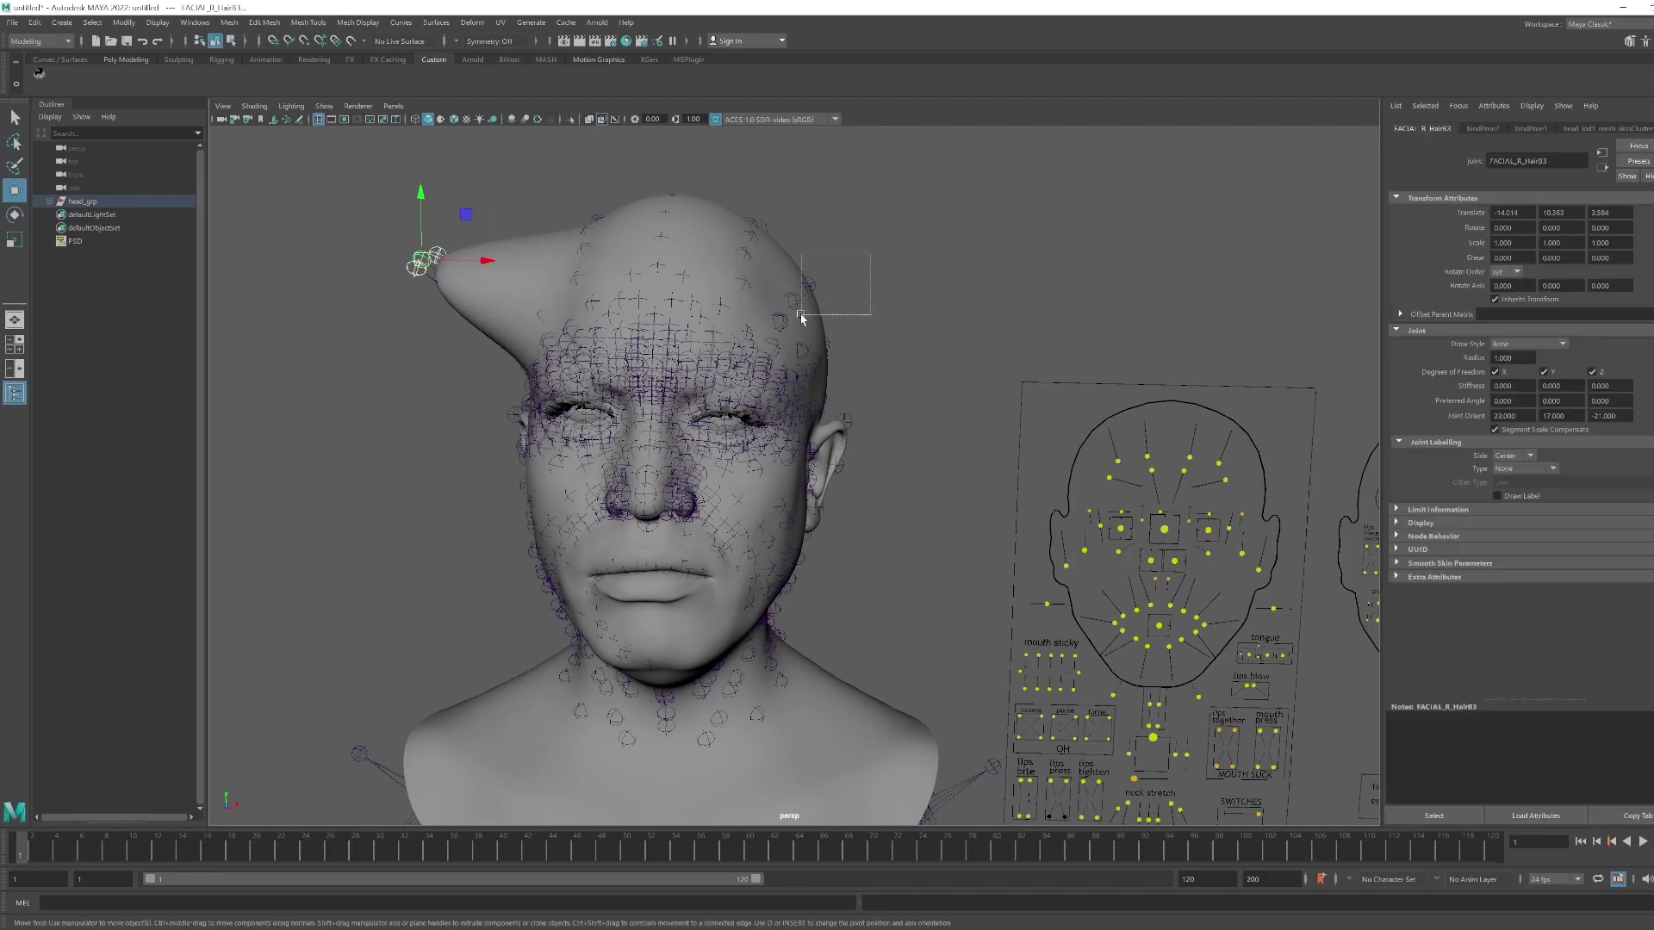
key("Up")
left_click(822, 289)
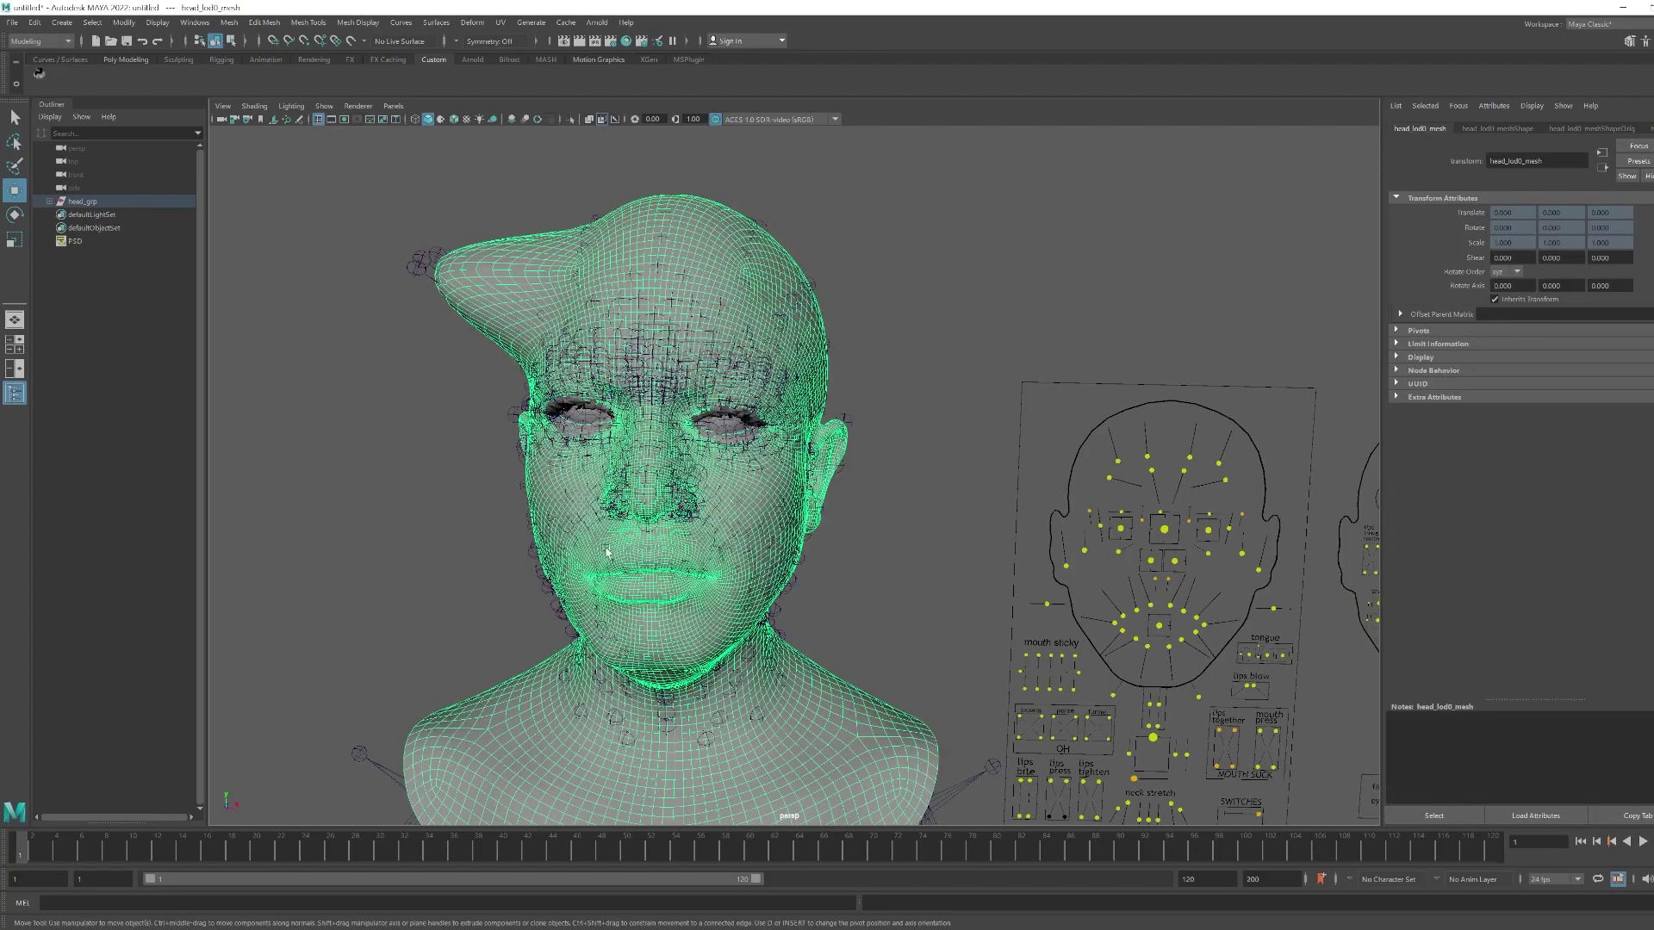
left_click(810, 284)
left_click(1243, 355)
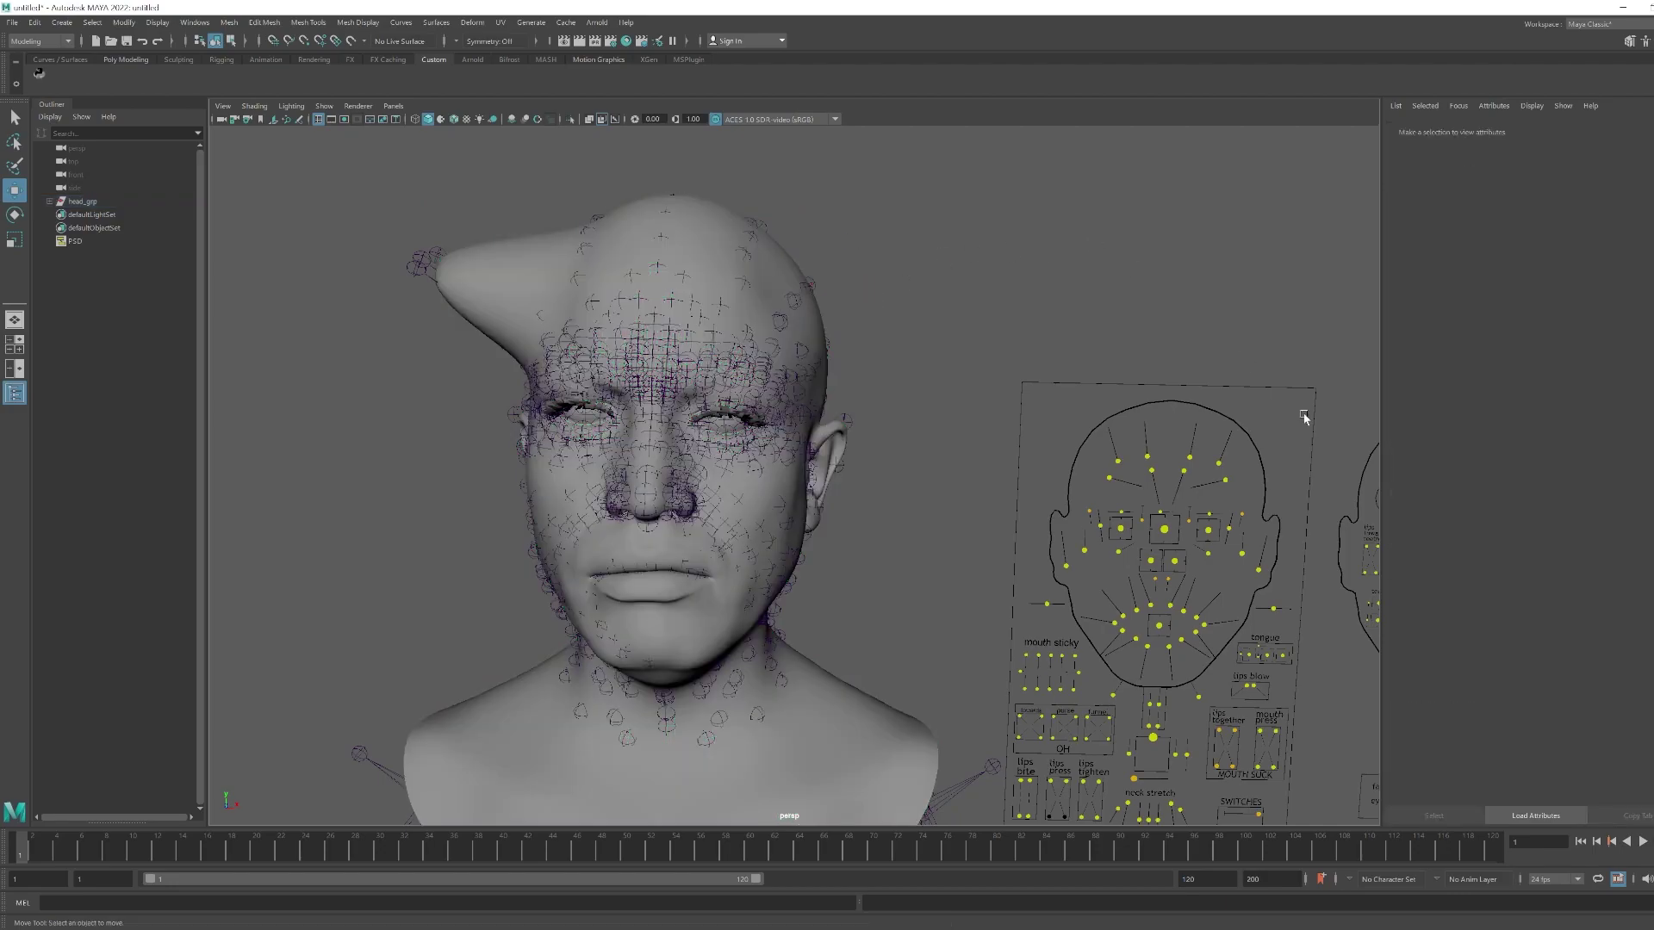
- Select the controls on the face control board for inspection and reselect the displaced scalp joints
left_click_drag(1038, 379, 1290, 729)
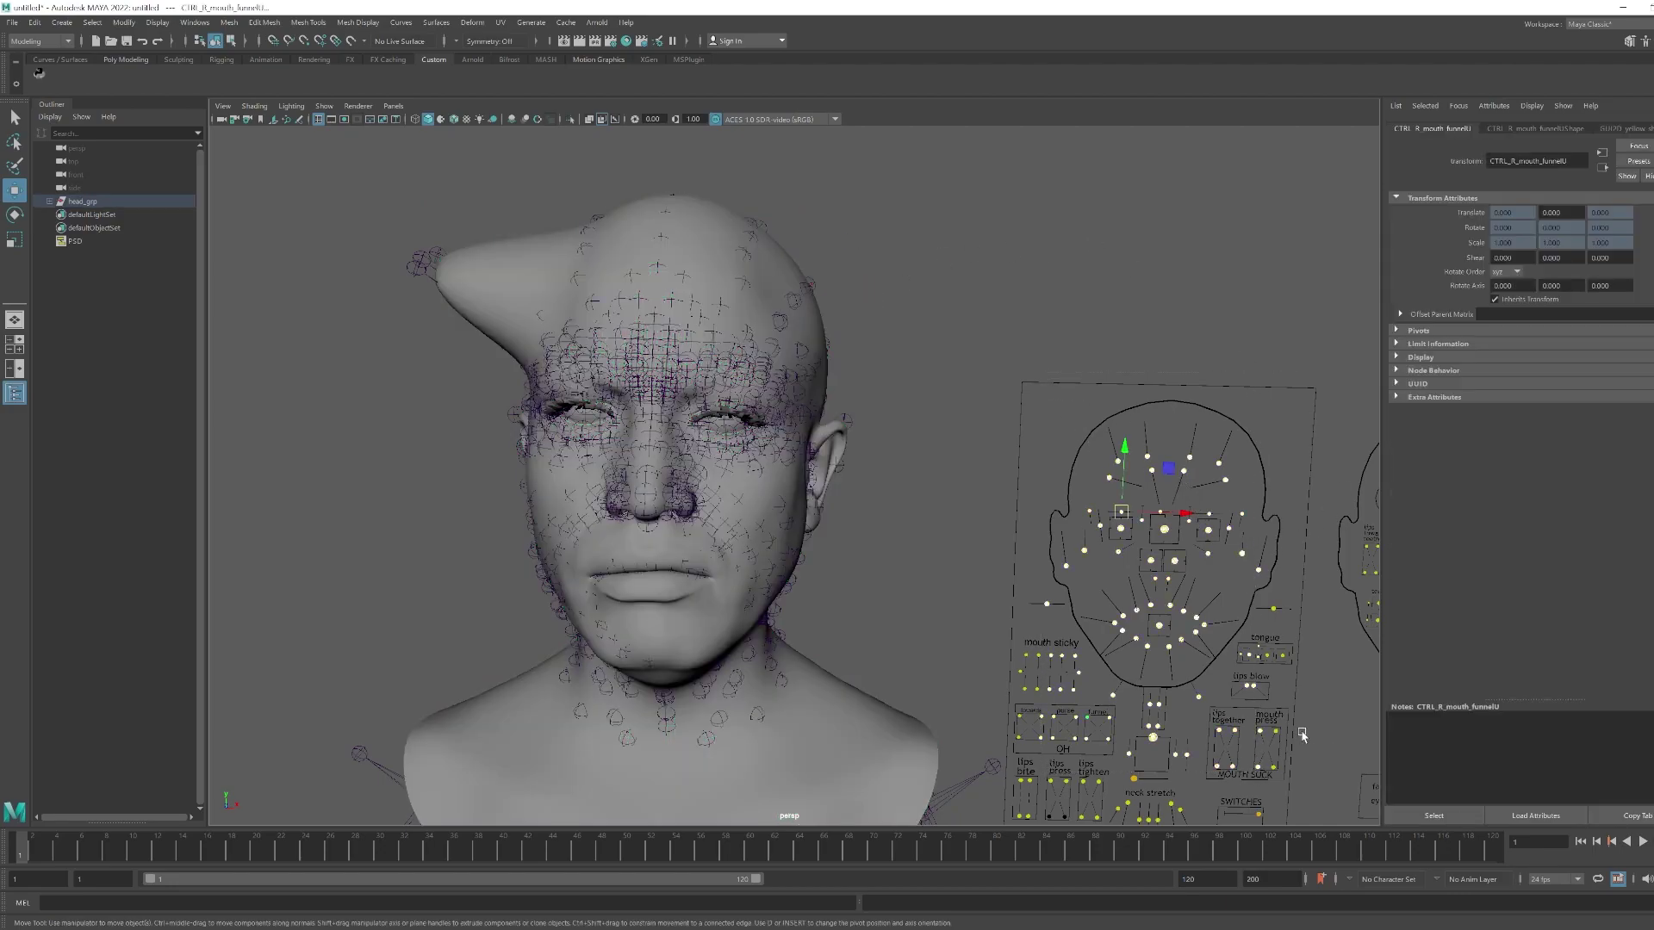
scroll(1142, 670, "down", 2)
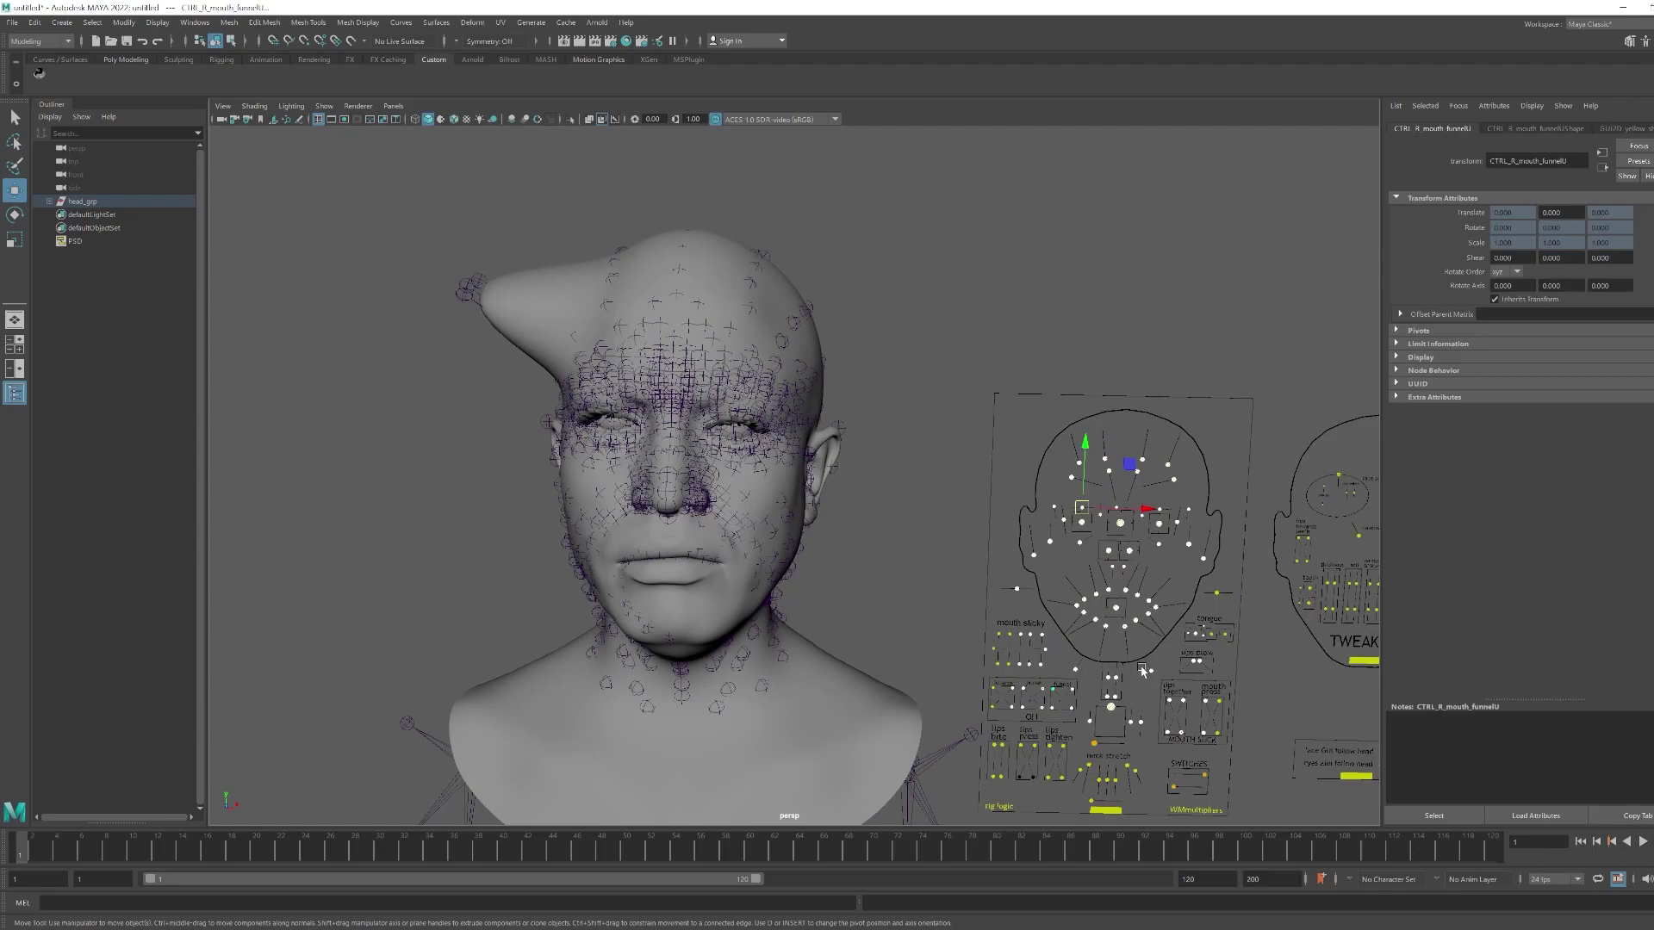
scroll(1142, 670, "down", 2)
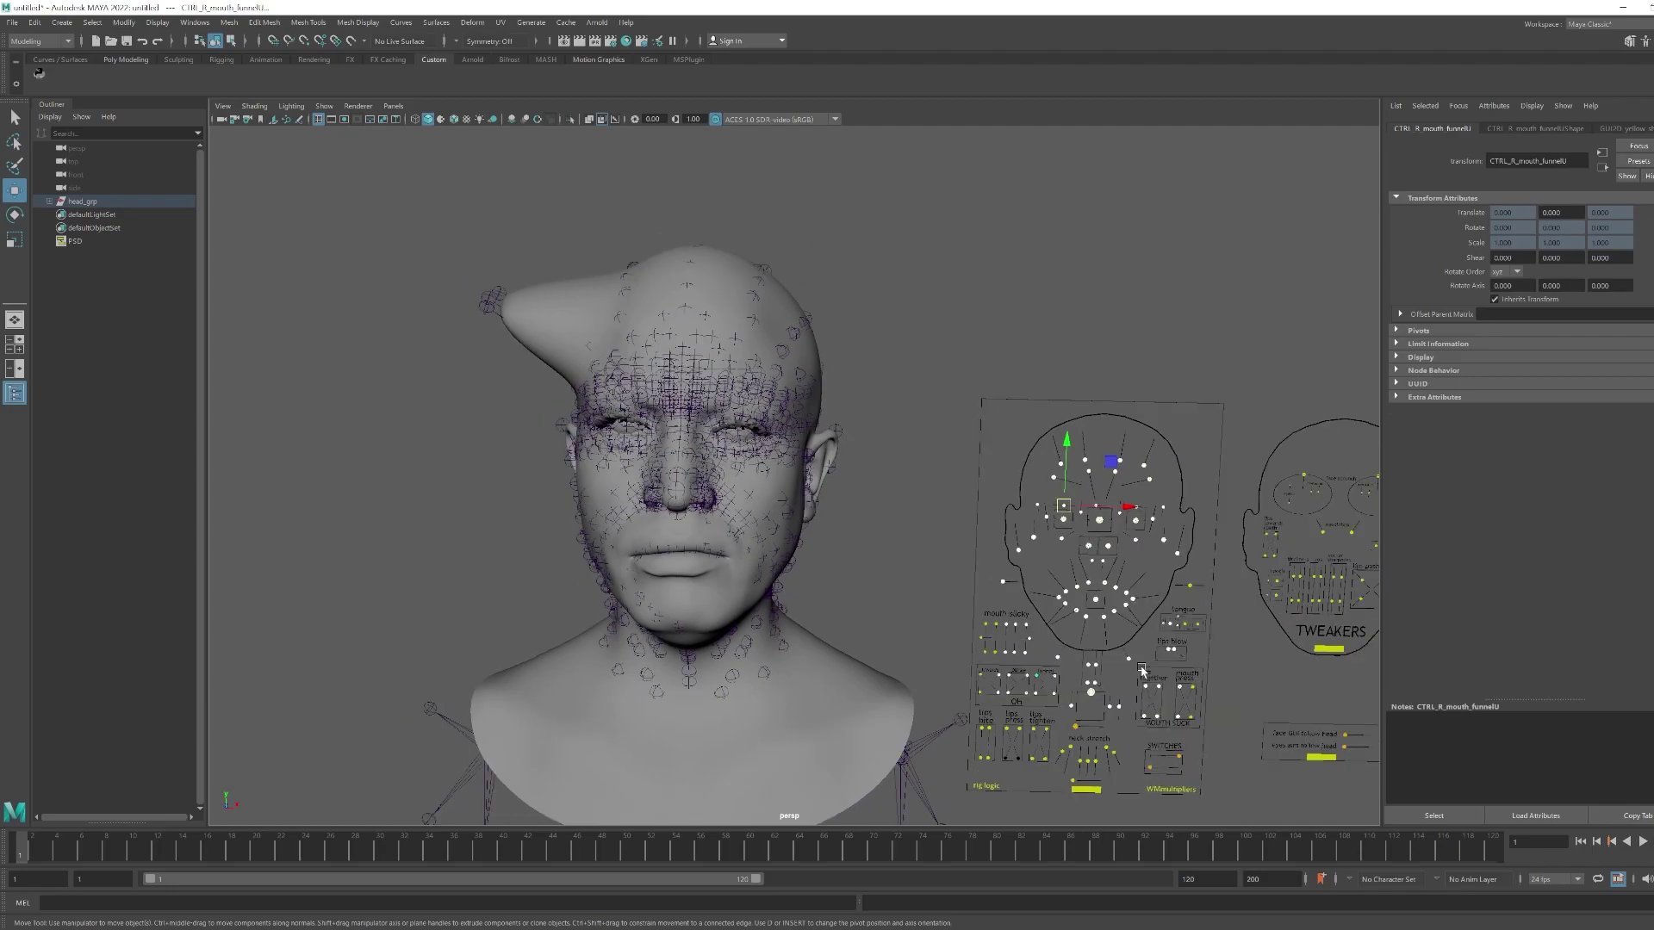
scroll(1143, 670, "up", 4)
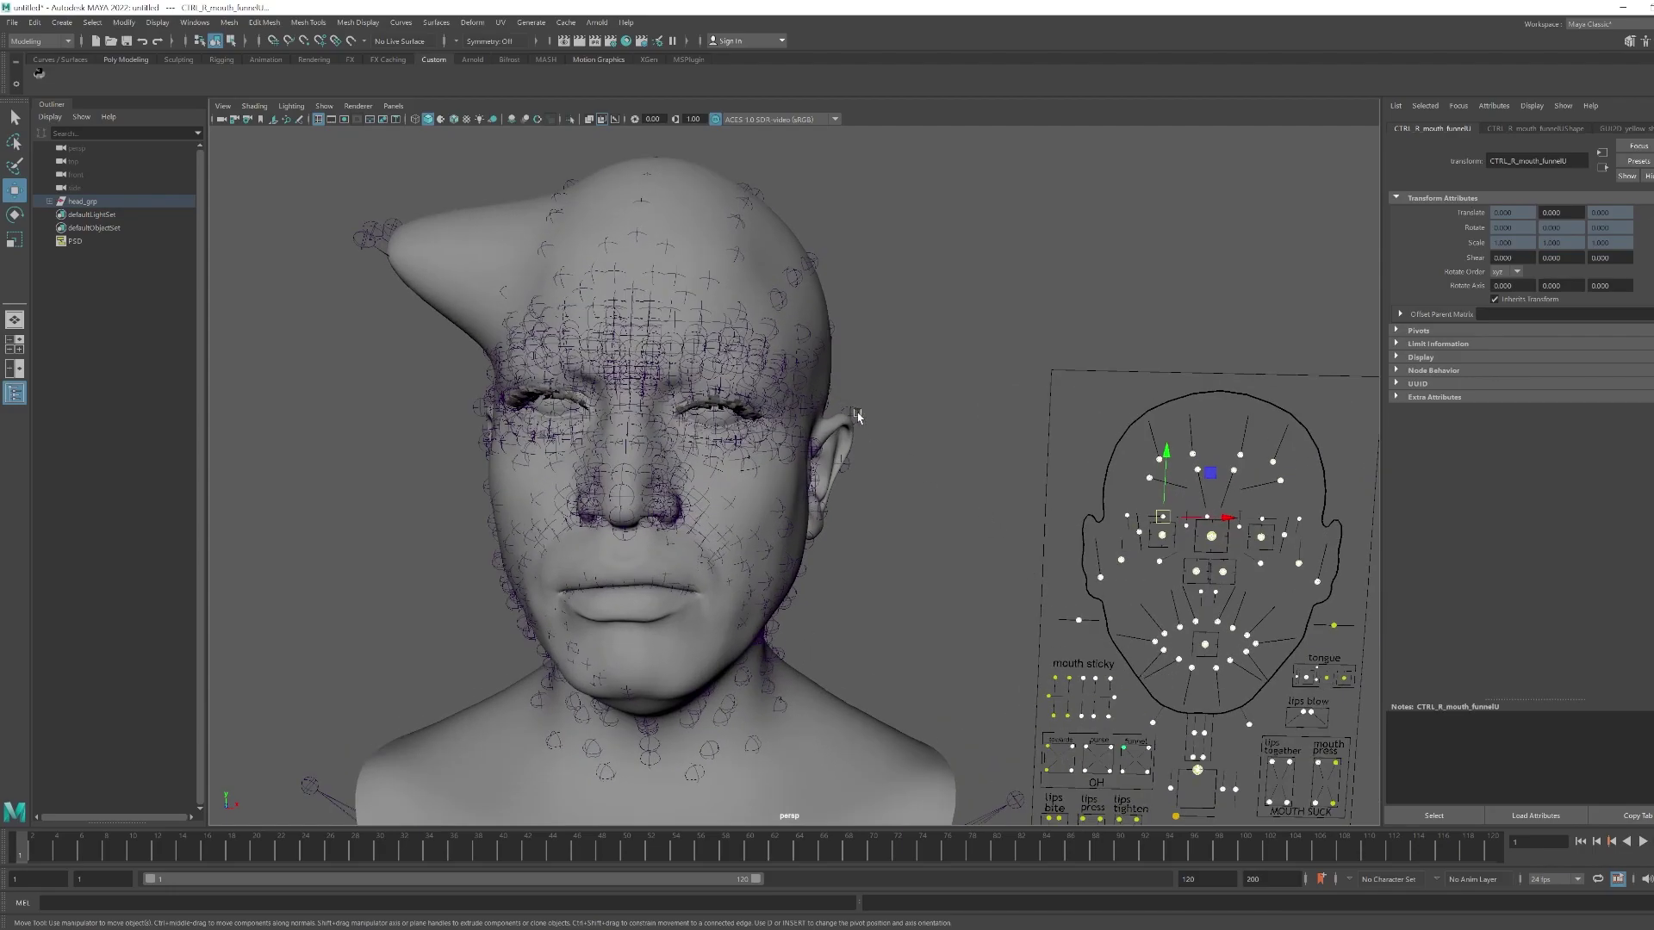
left_click(370, 244)
left_click_drag(326, 190, 441, 287)
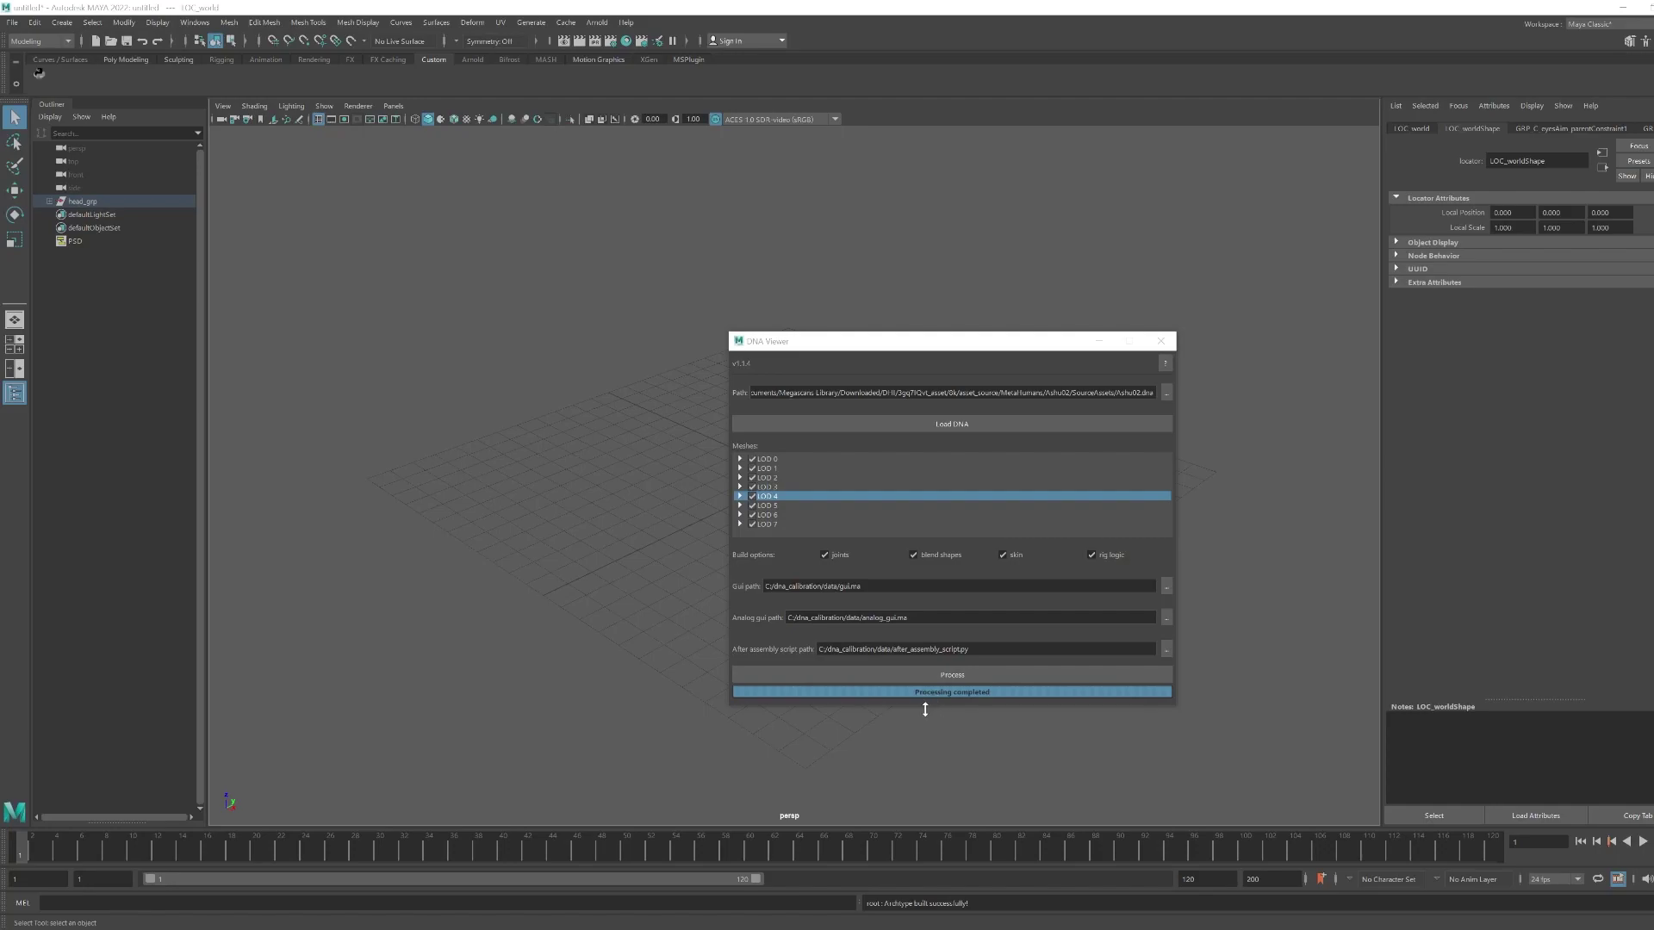
- Close the DNA Viewer and frame the rebuilt head rig together with its face control board
left_click(1161, 341)
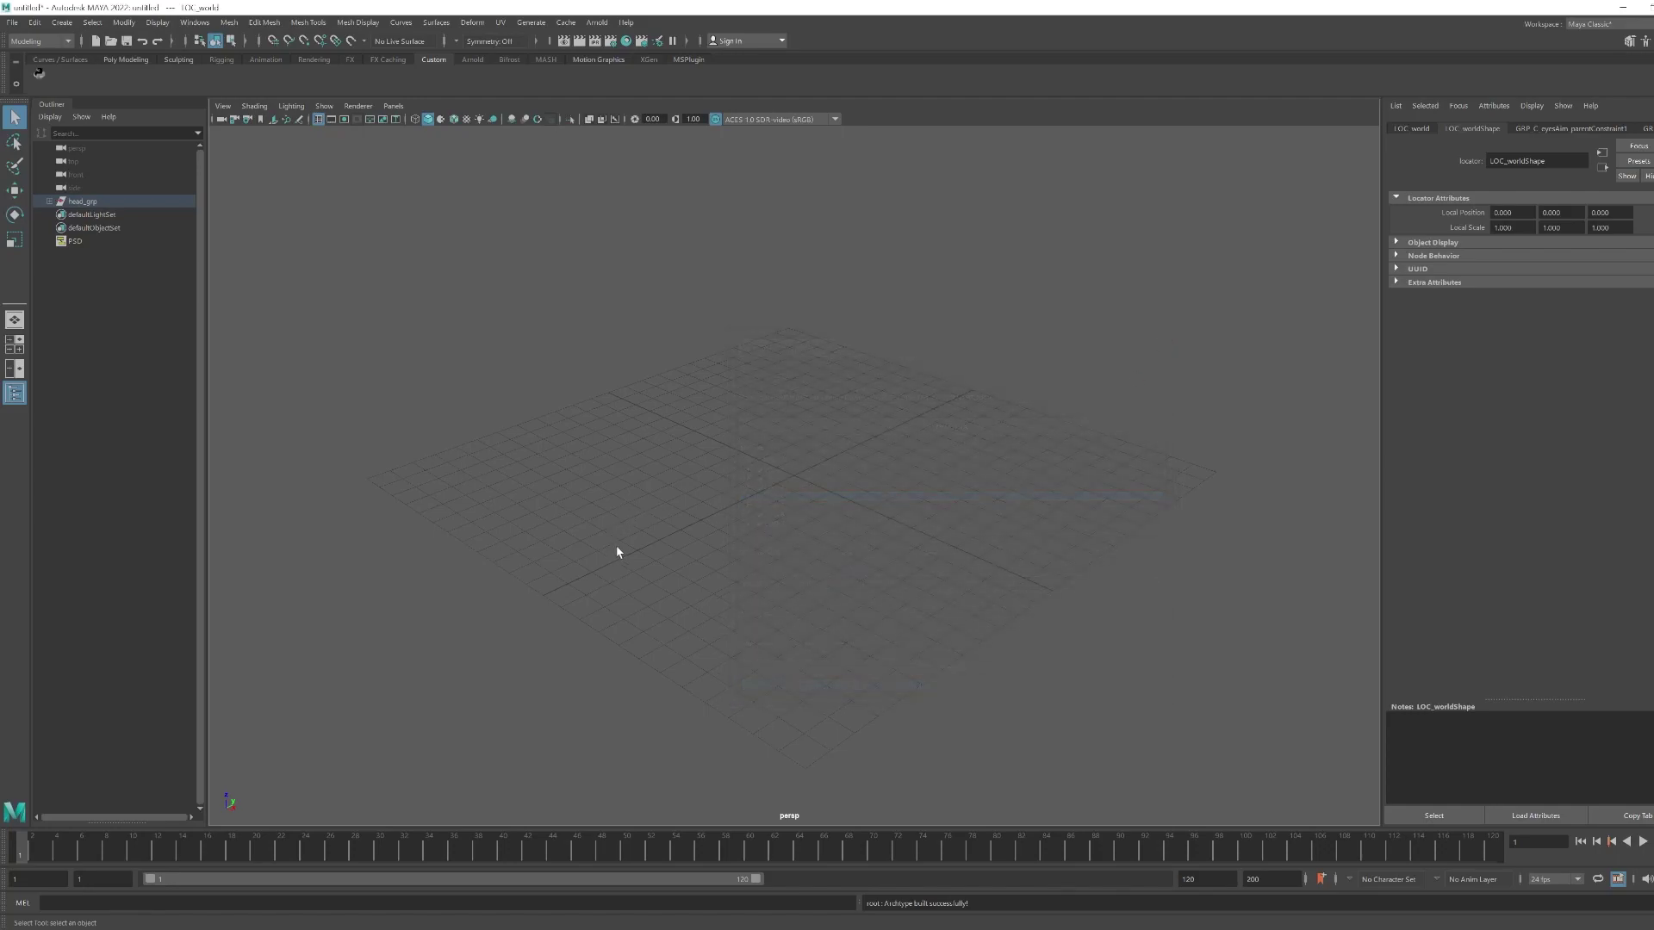
left_click(773, 521)
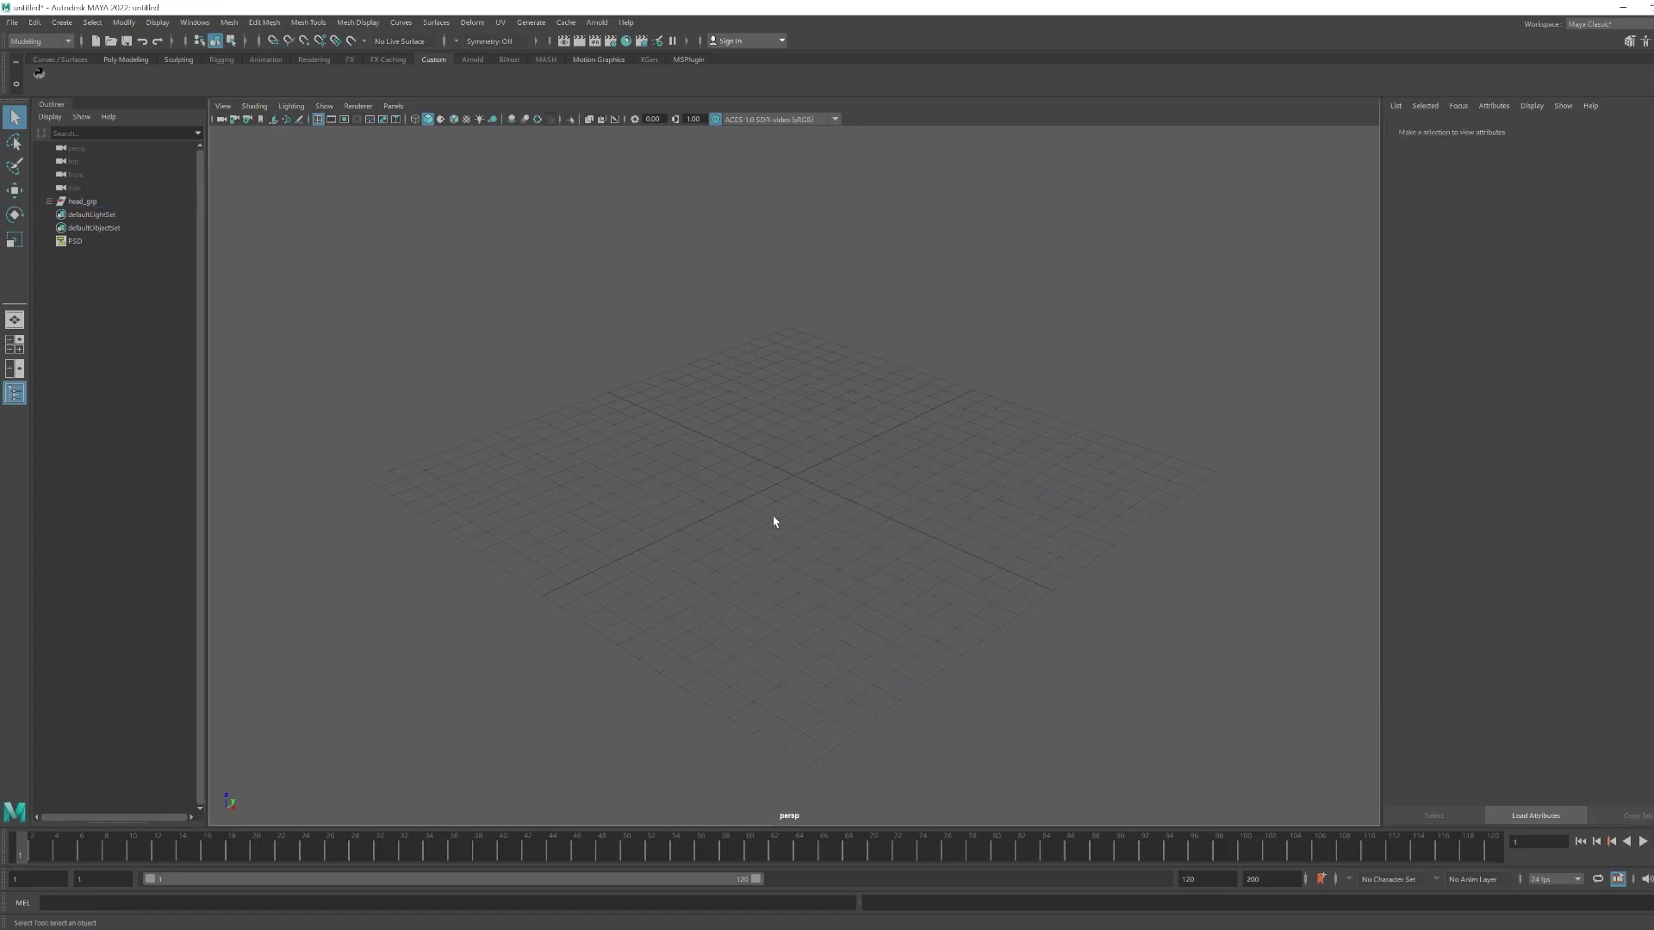
key("a")
scroll(956, 480, "up", 3)
left_click_drag(938, 480, 845, 440, "alt")
key("a")
left_click_drag(975, 618, 924, 553, "alt")
middle_click_drag(924, 554, 918, 537, "alt")
left_click_drag(917, 537, 876, 478, "alt")
scroll(876, 478, "up", 2)
scroll(758, 675, "up", 4)
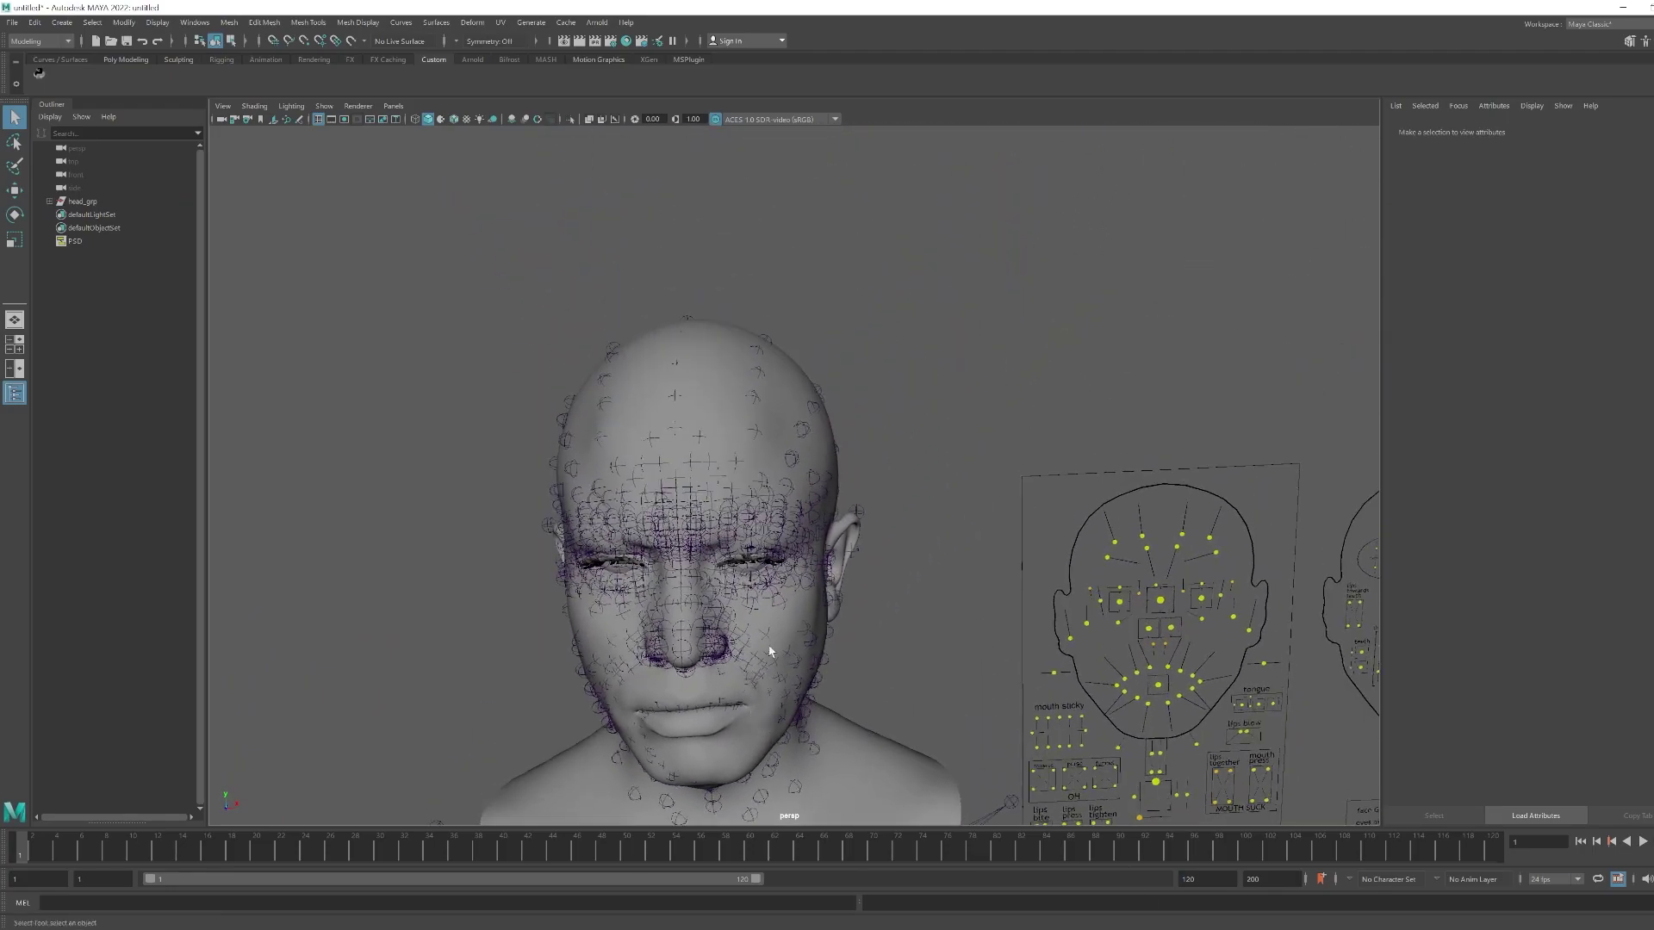
- Try to move the FACIAL_L_Hair04 joint outward from the head with the Move tool
left_click(817, 389)
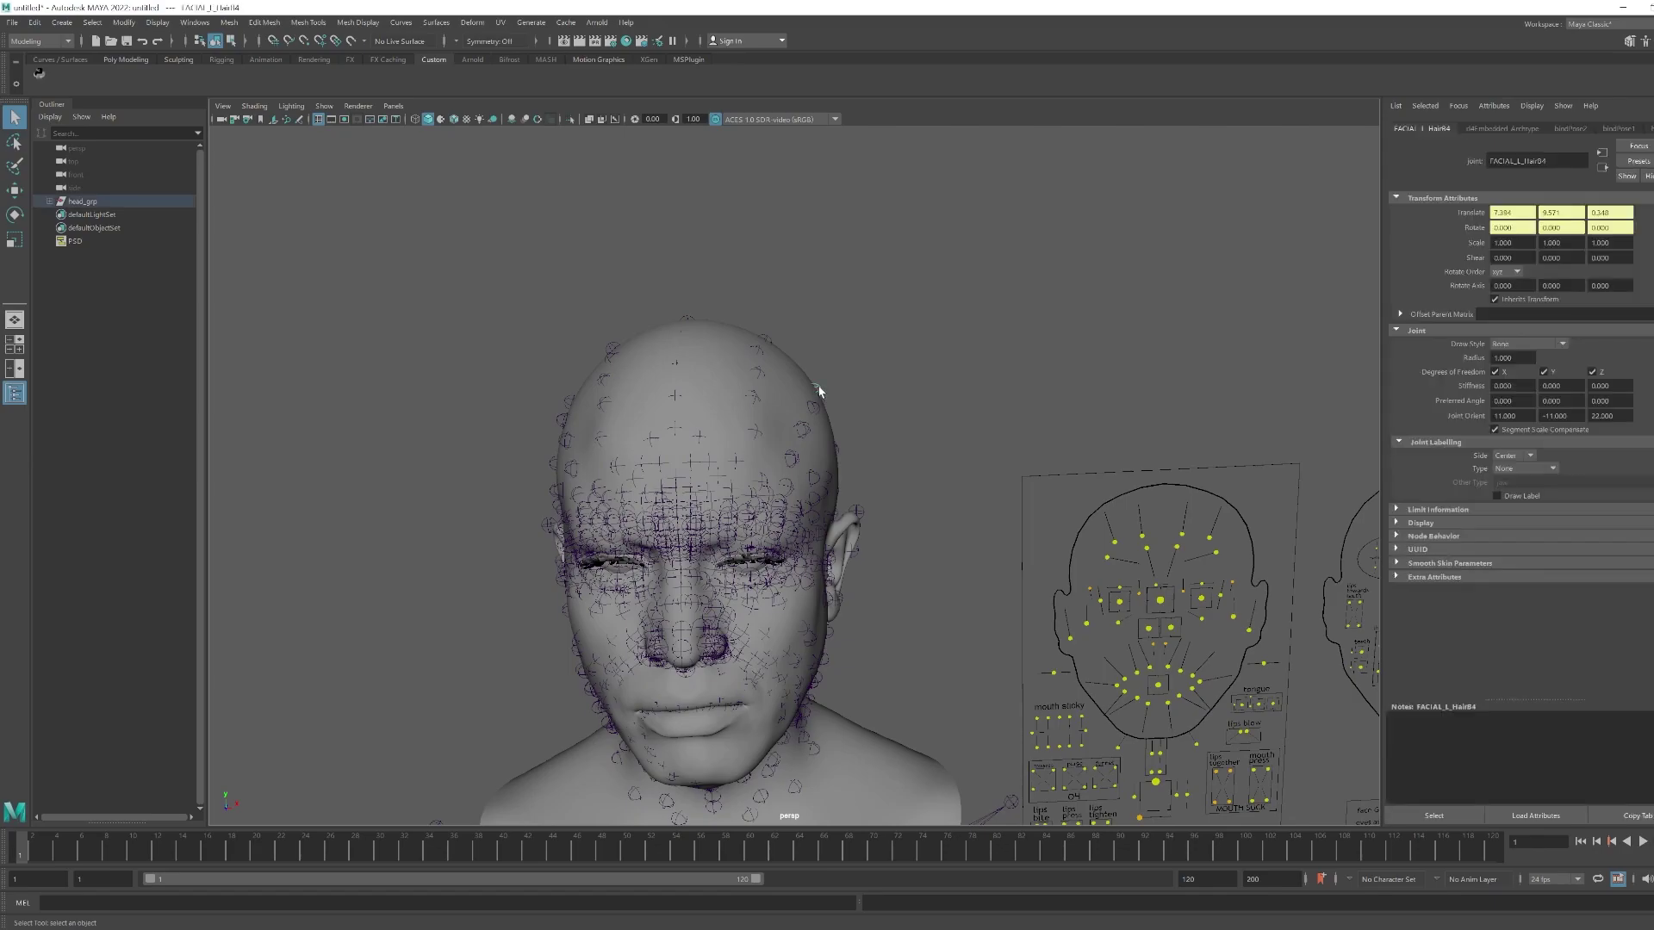
left_click(15, 190)
left_click_drag(816, 392, 923, 387)
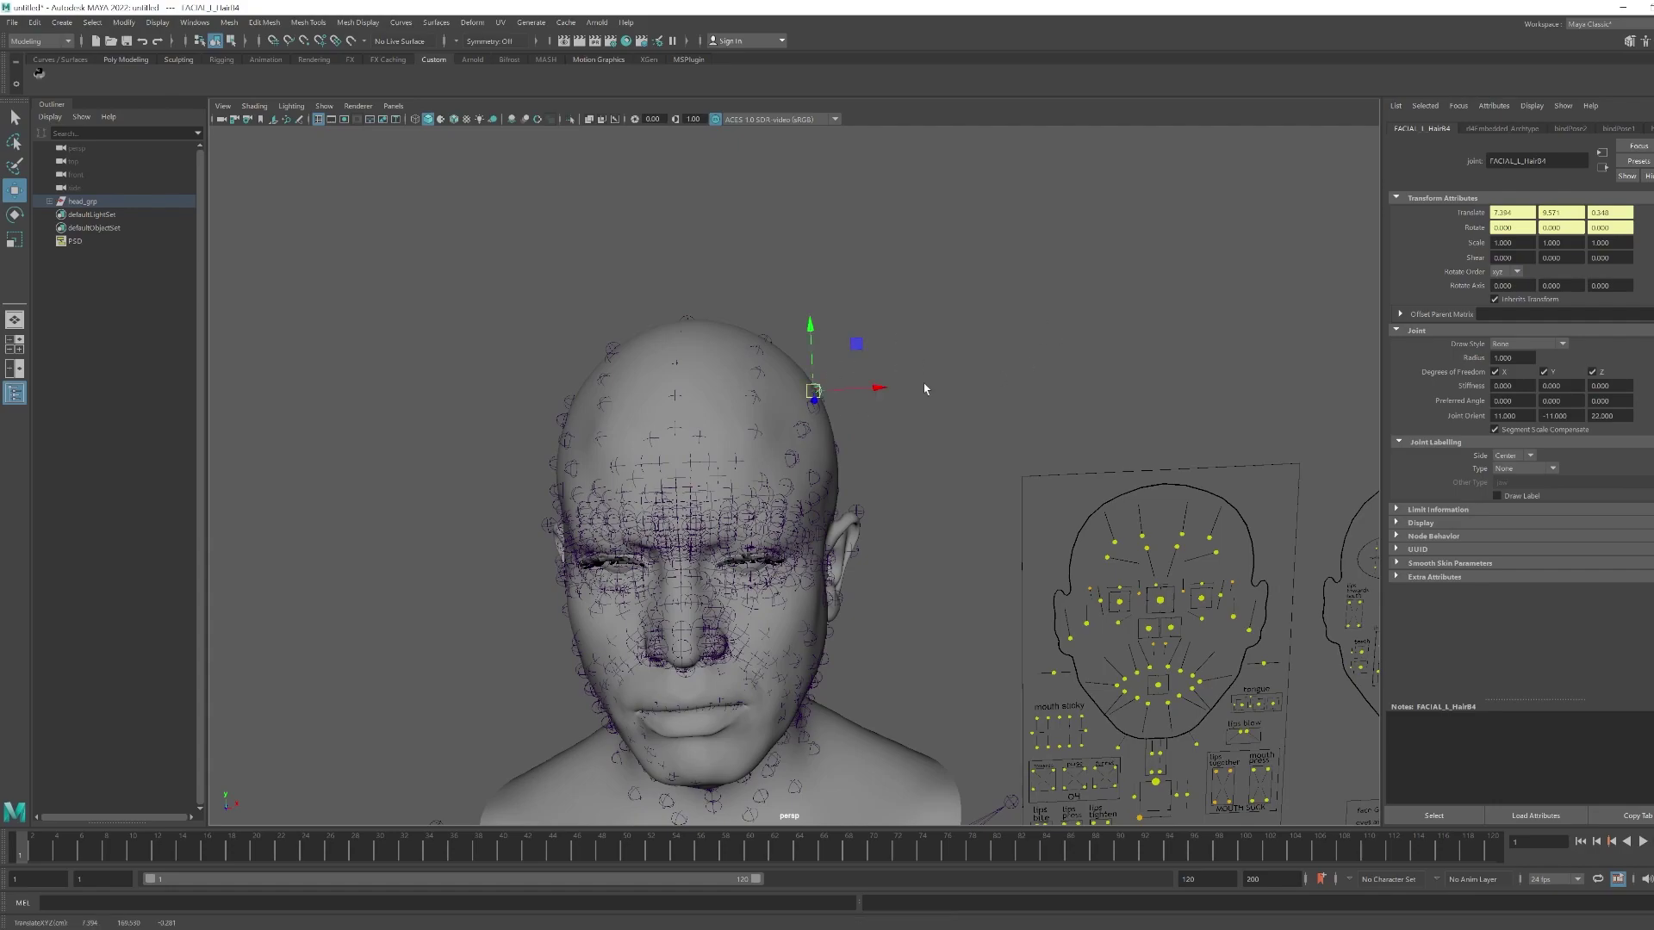
left_click(977, 545)
- Test the CTRL_C_eye control by moving it on the face control board, and return it to its neutral position
left_click(1158, 603)
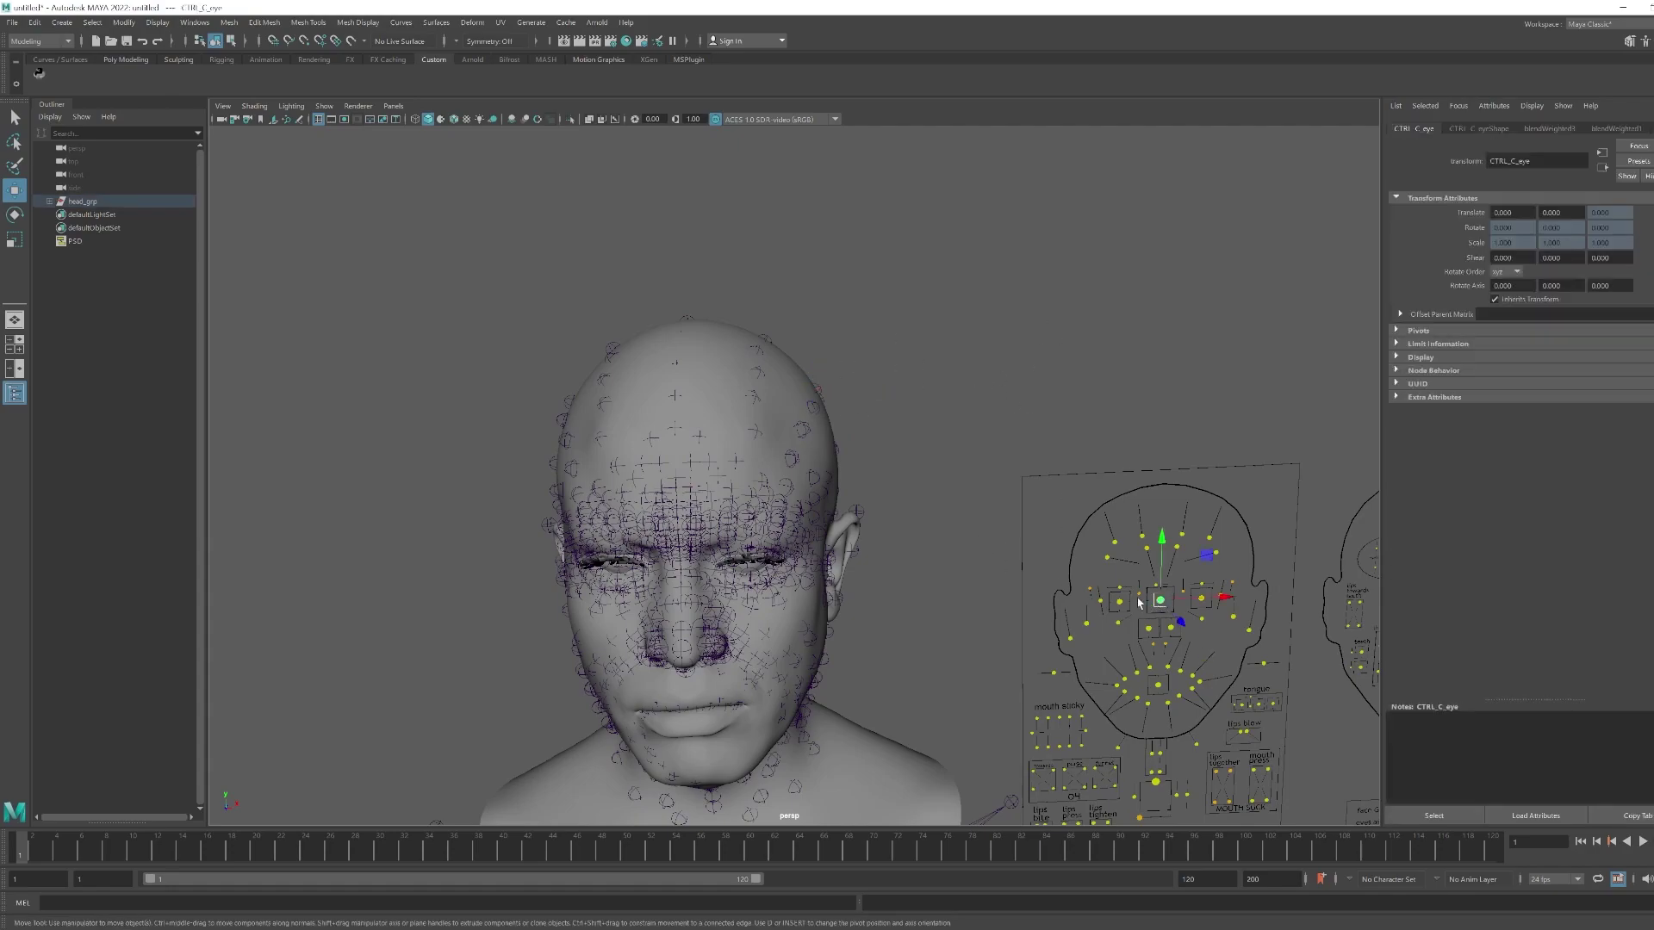
scroll(931, 560, "down", 2)
left_click_drag(791, 570, 780, 517, "alt")
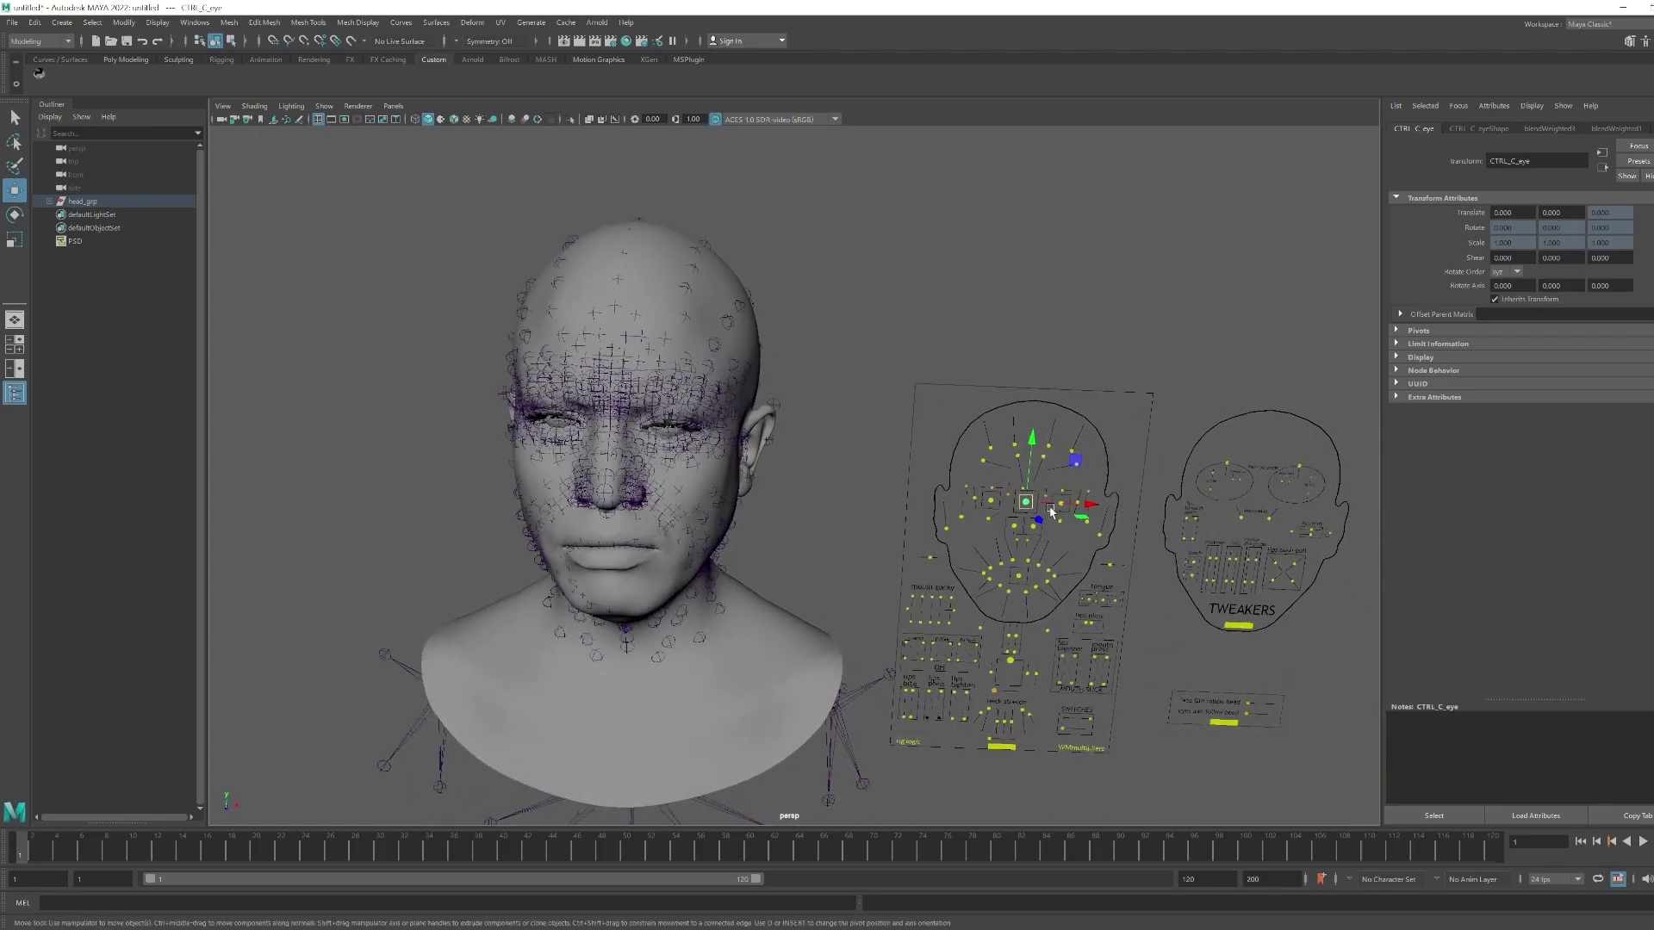
mouse_move(1026, 507)
left_mouse_down()
mouse_move(1038, 517)
mouse_move(1068, 431)
mouse_move(1039, 498)
left_mouse_up()
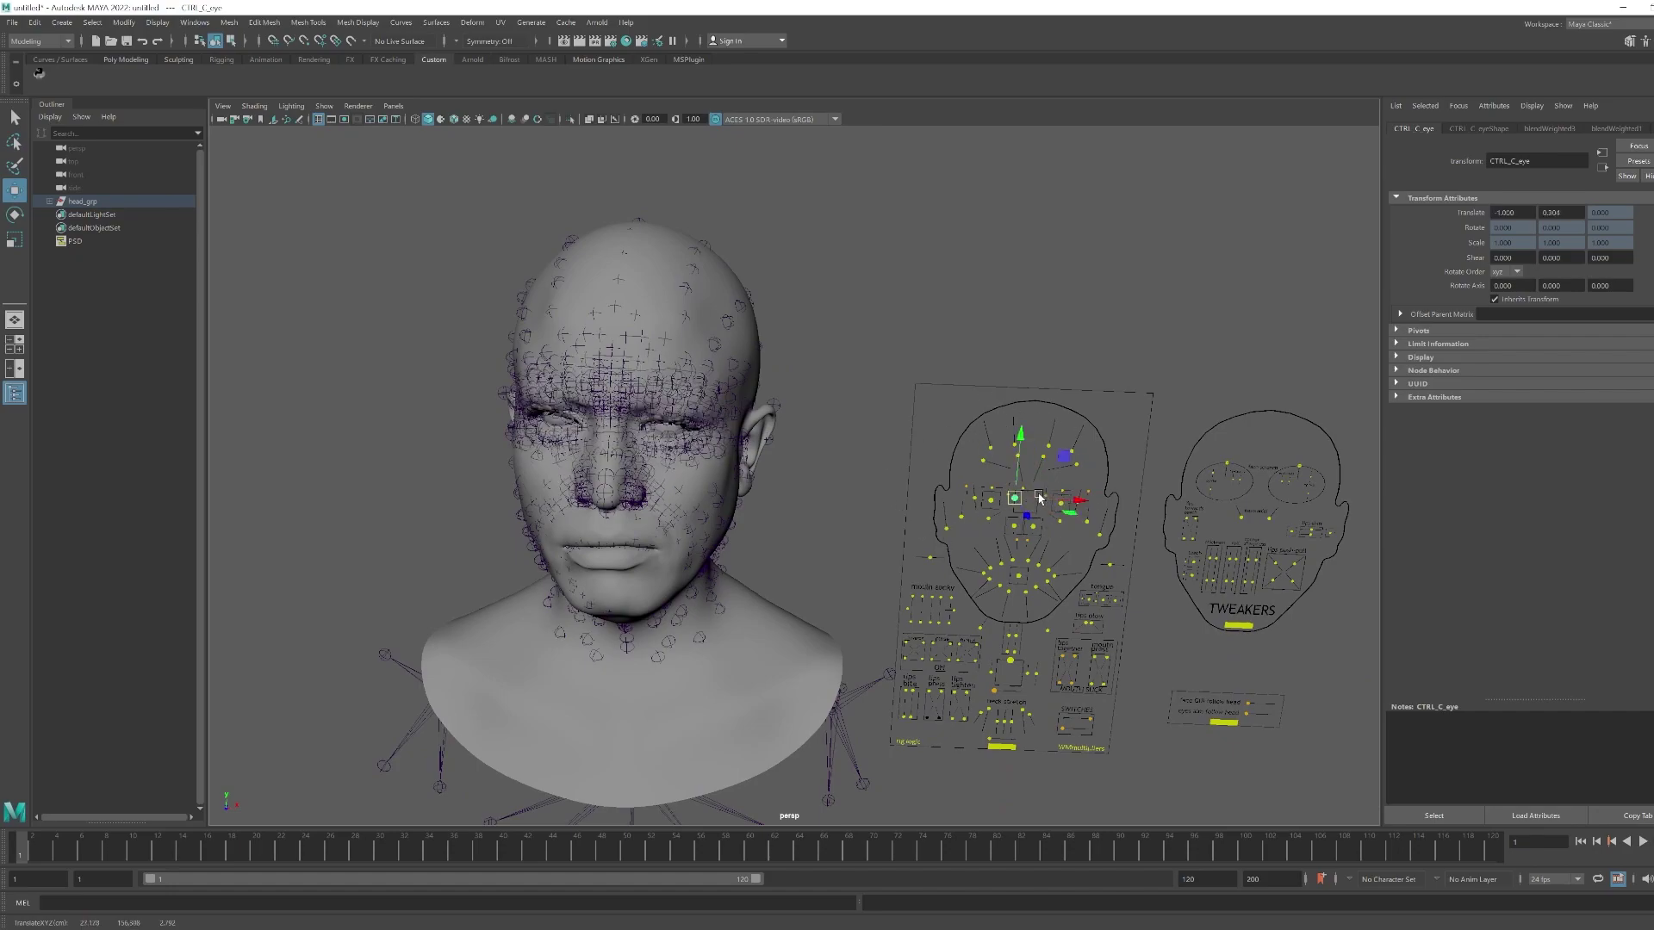
left_click(1013, 527)
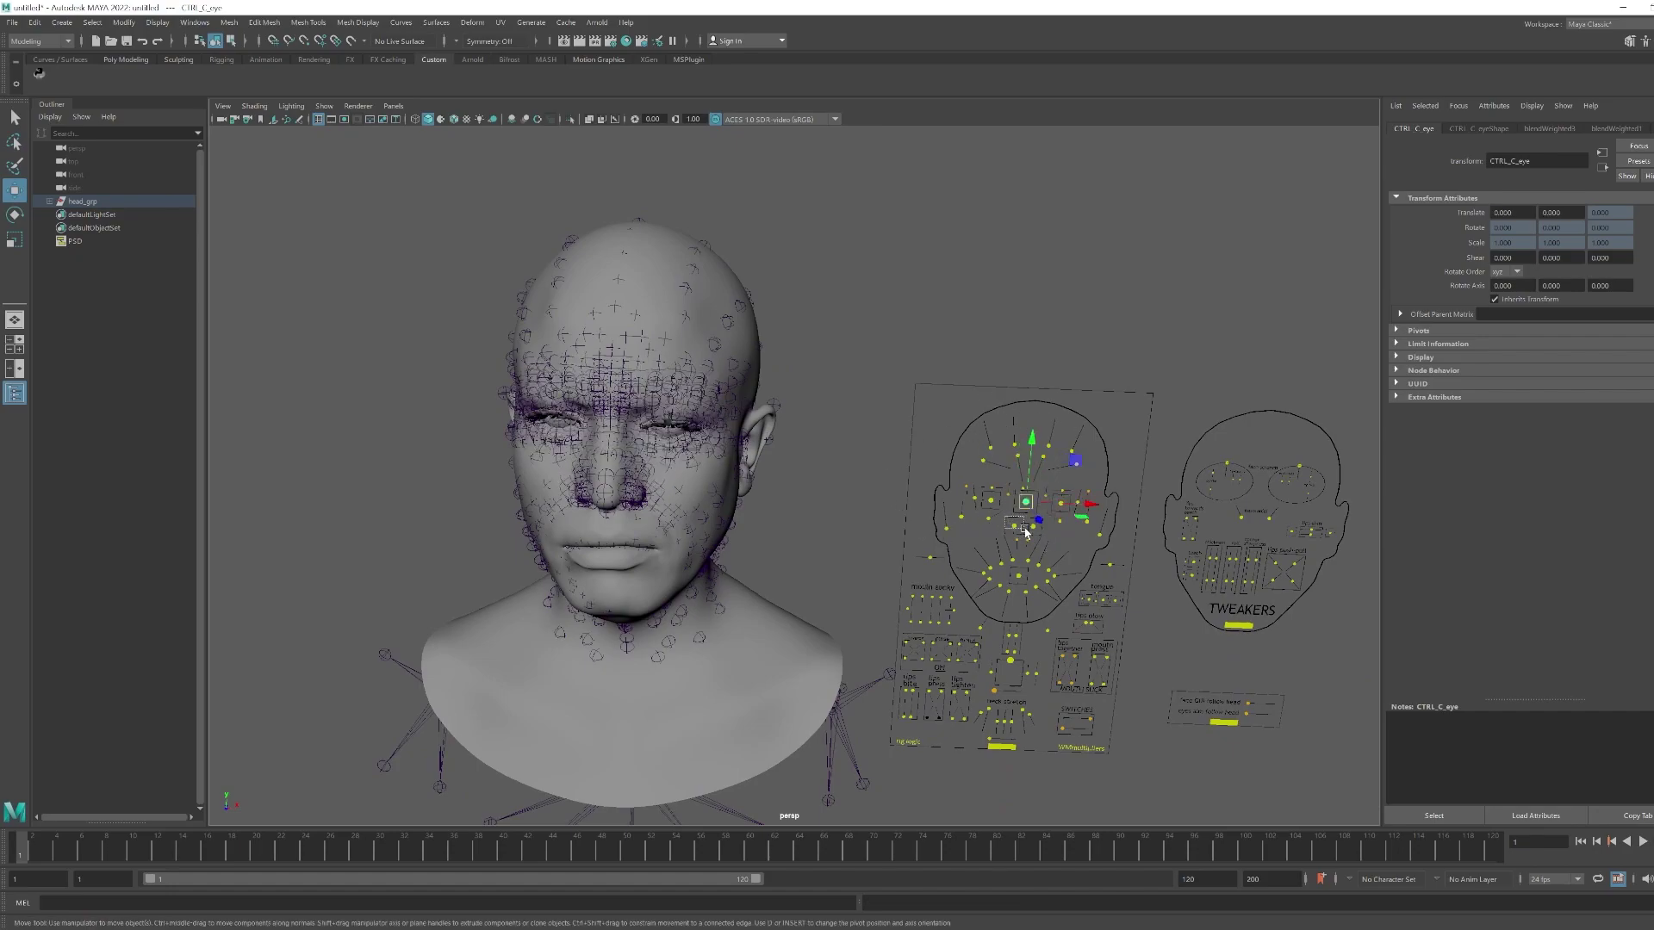
left_click_drag(1042, 541, 981, 566)
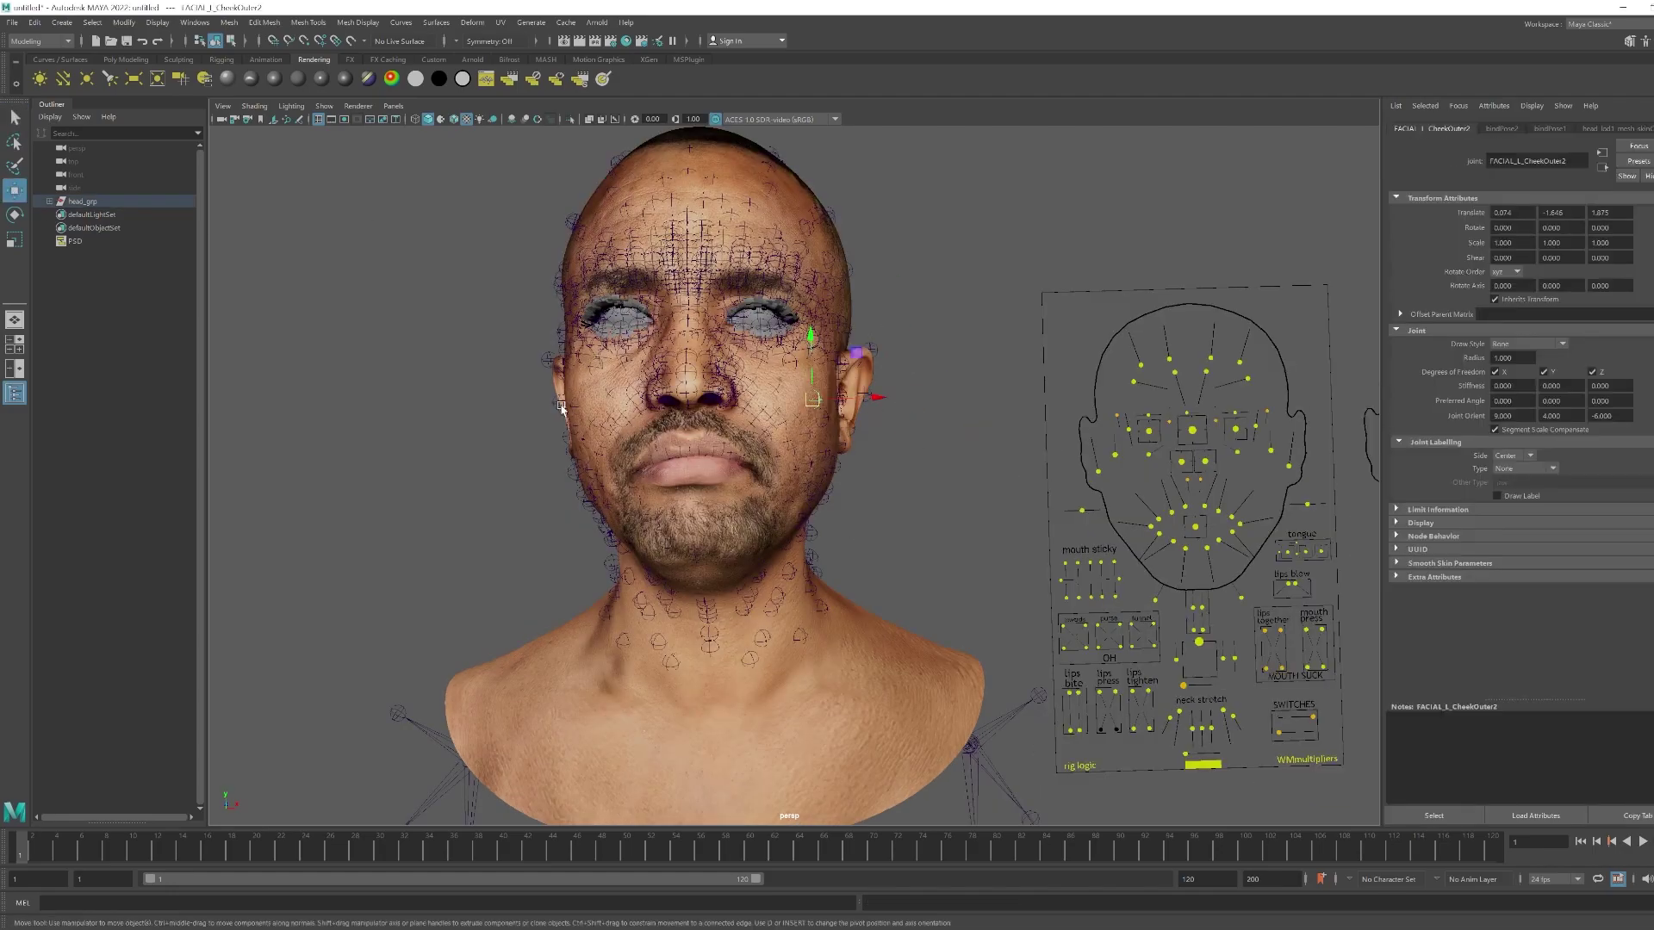
- Adjust the outer cheek and upper-lip joints on the textured head
left_click_drag(560, 398, 468, 401)
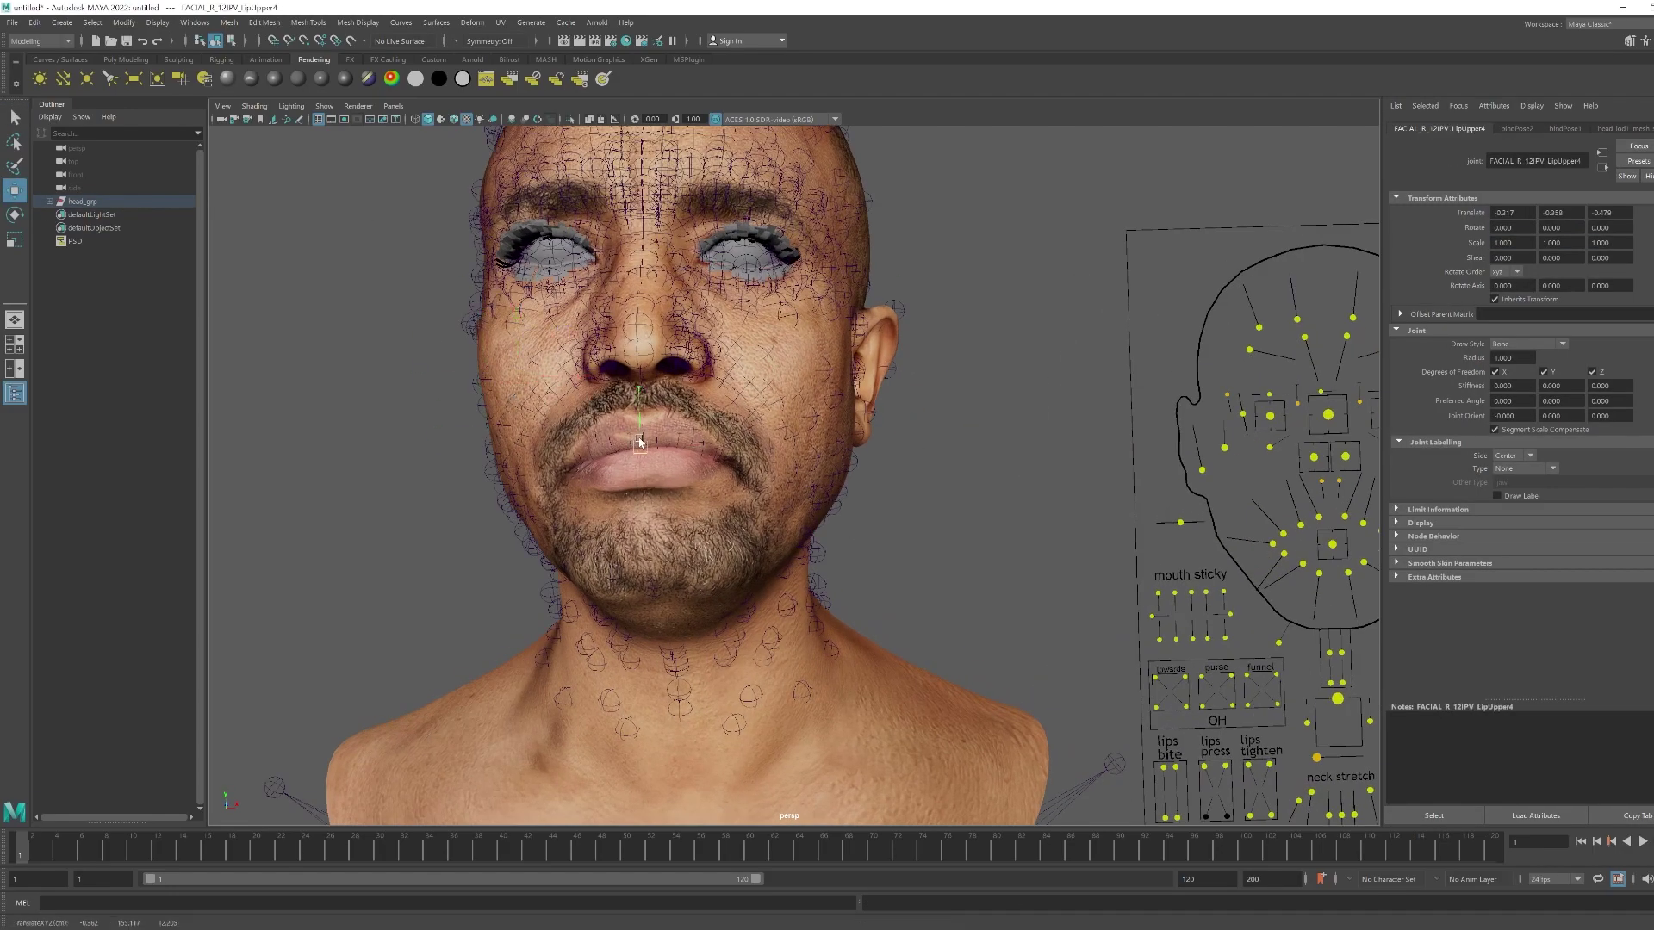
left_click(632, 363)
scroll(743, 360, "up", 3)
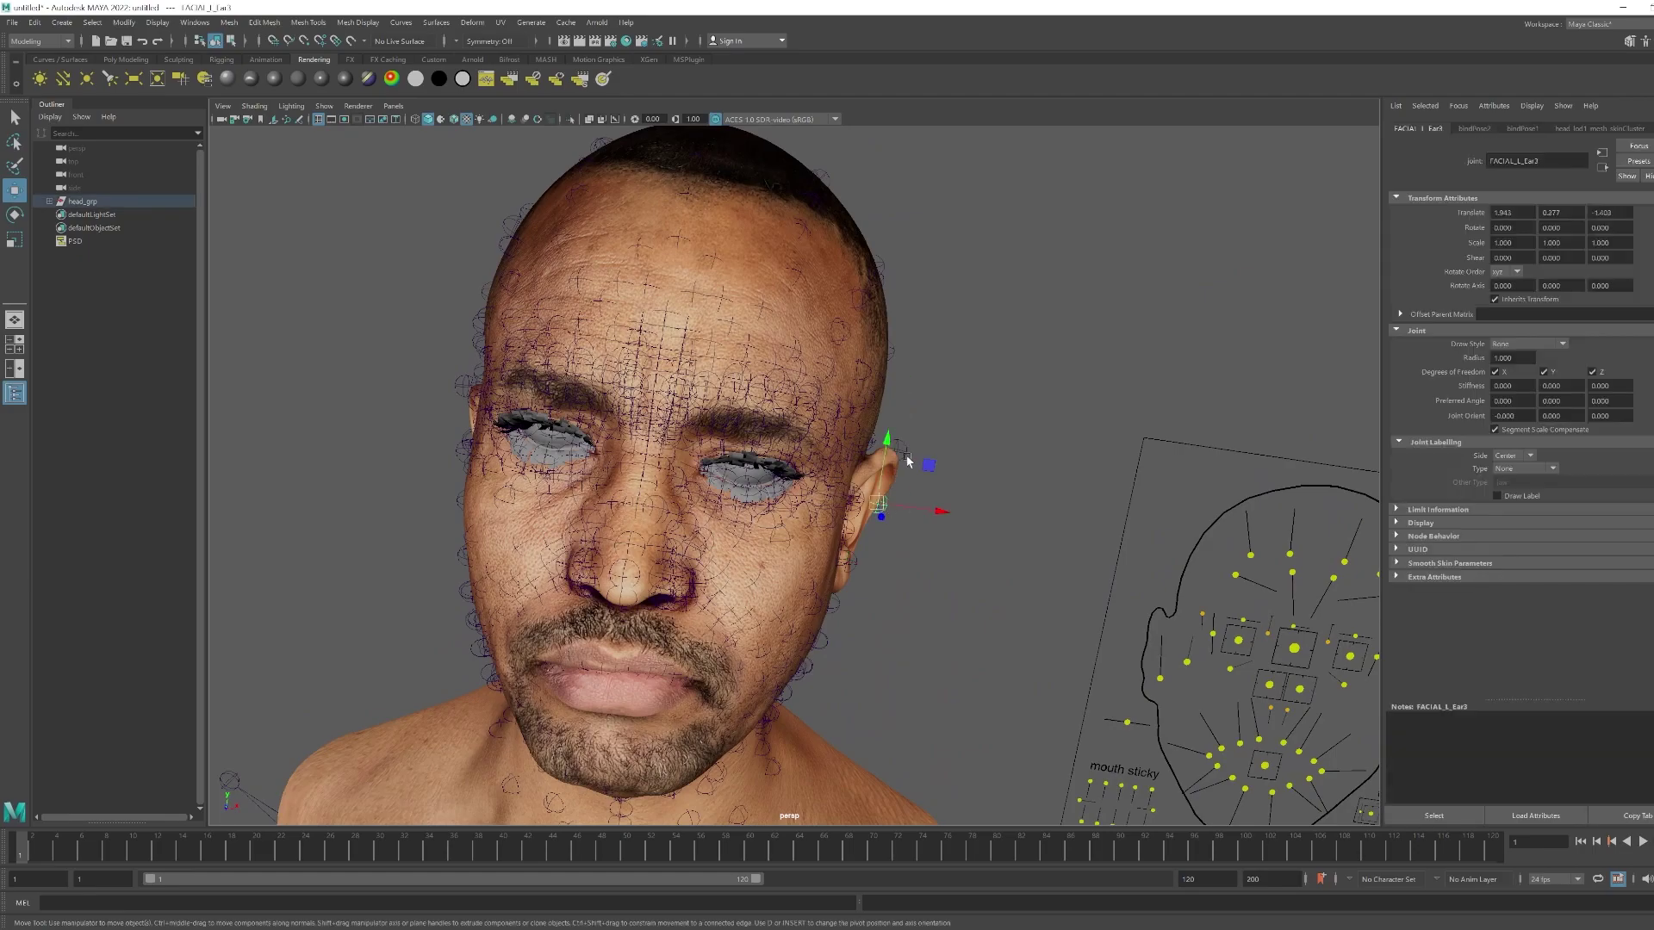
- Pull the ear joints outward on both sides of the head to shape pointed ears
left_click_drag(897, 473, 952, 425)
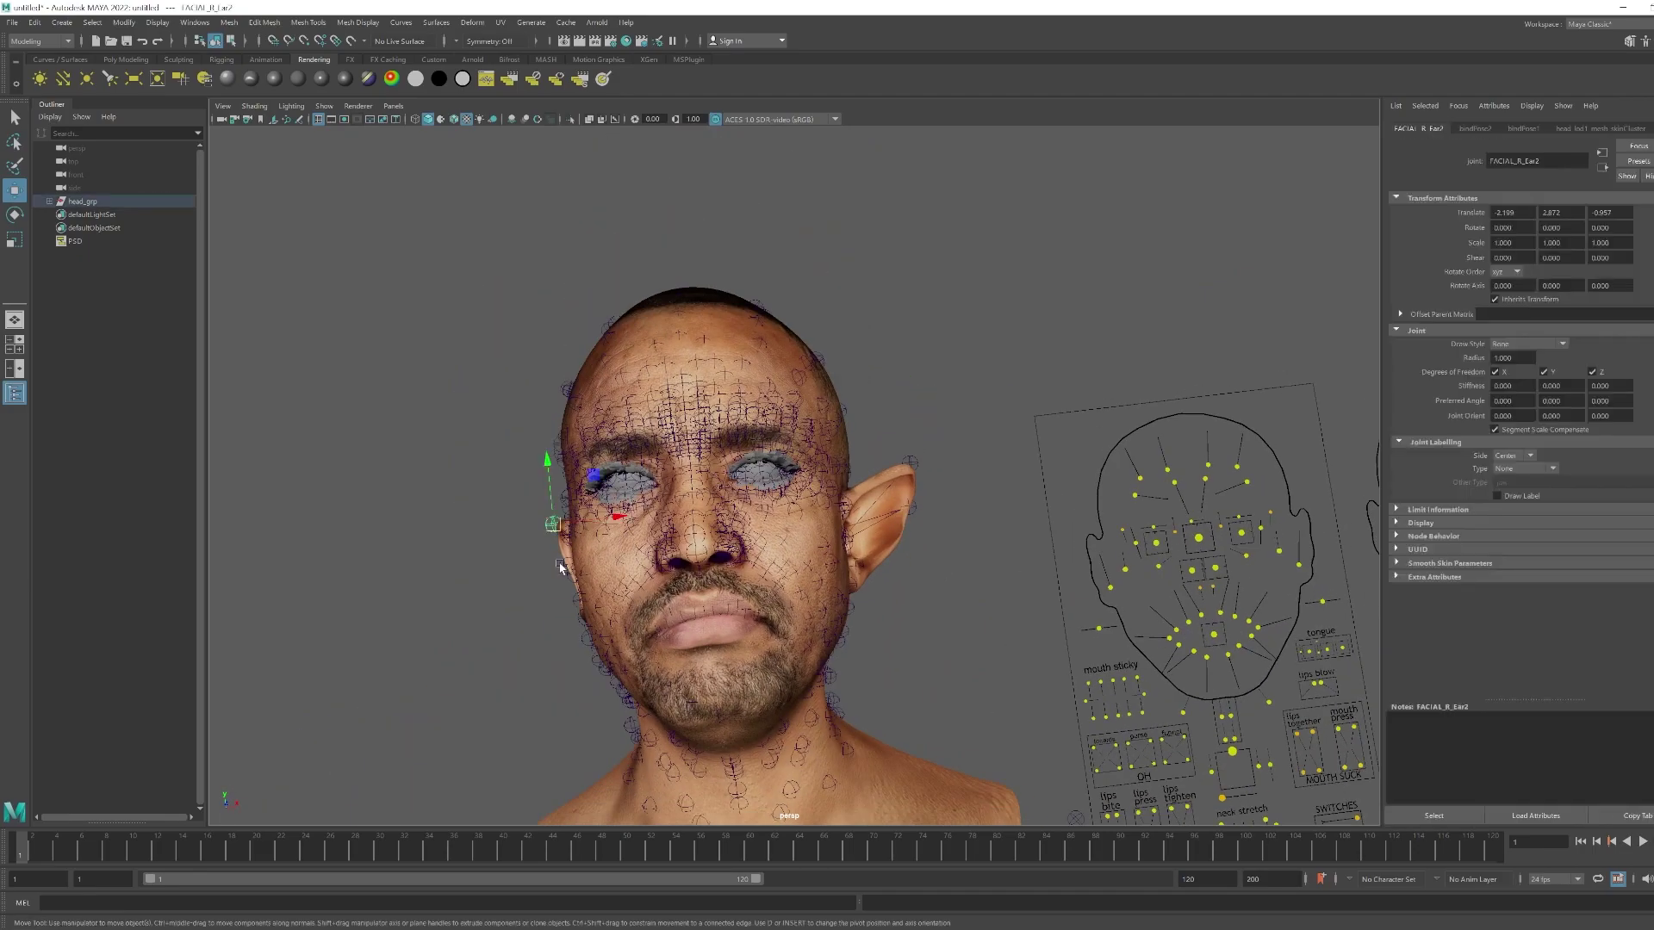
left_click_drag(564, 560, 745, 674, "alt")
left_click(746, 673)
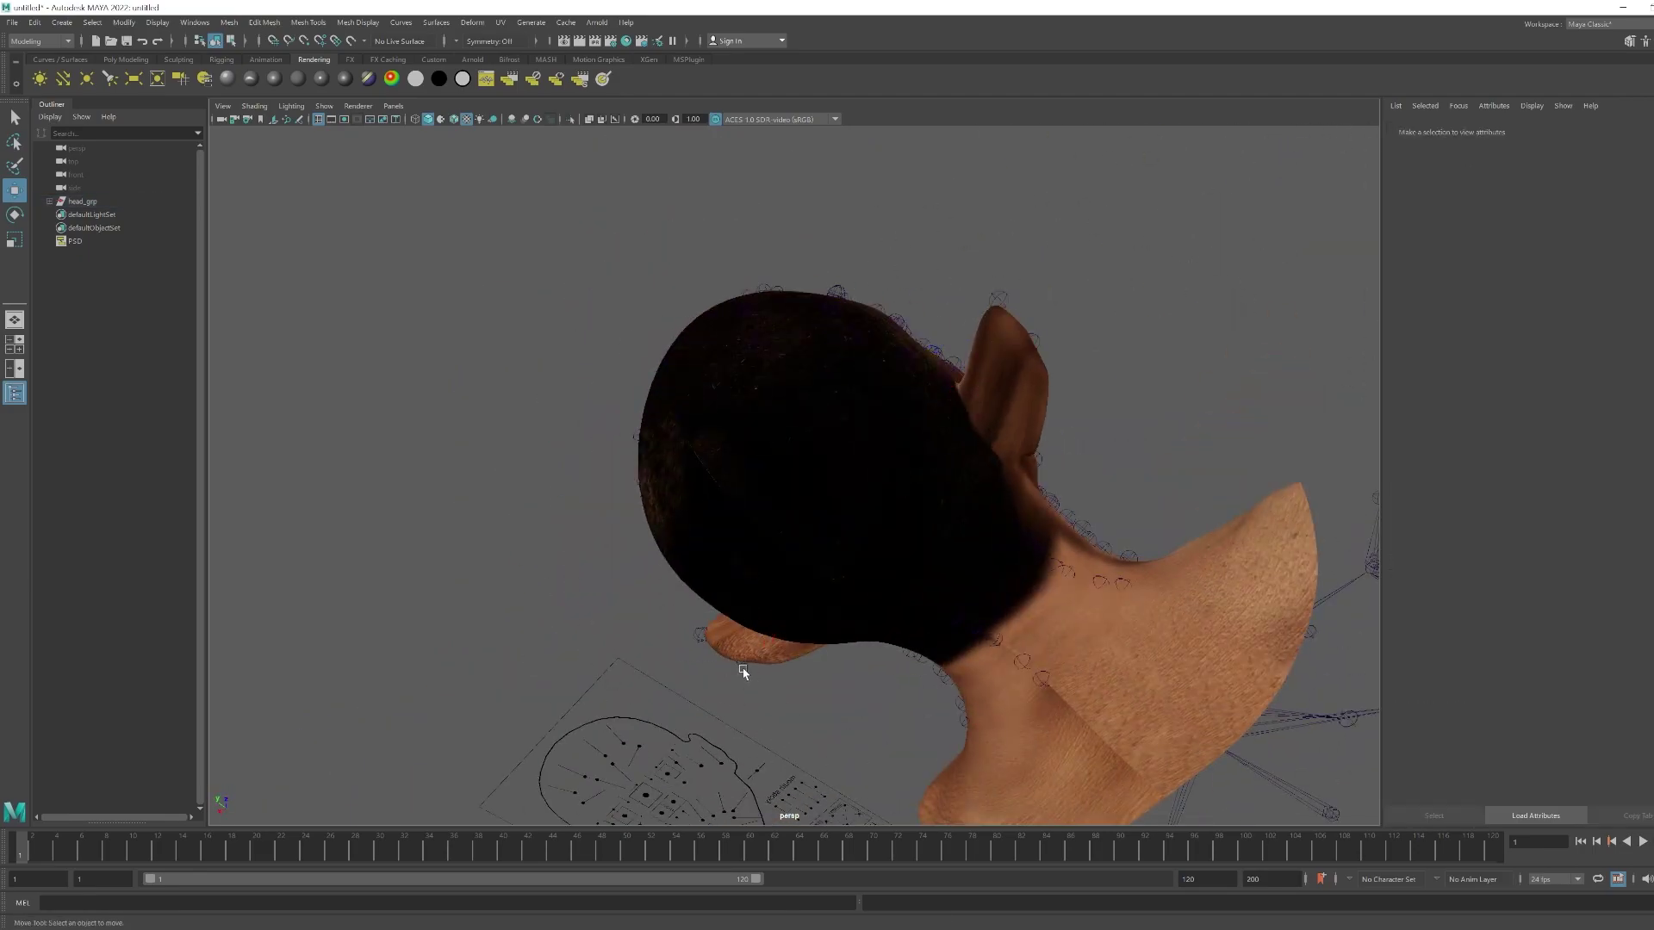
- Pull the scalp joints on both sides away from the head to form two horn-like spikes
left_click_drag(886, 496, 897, 446)
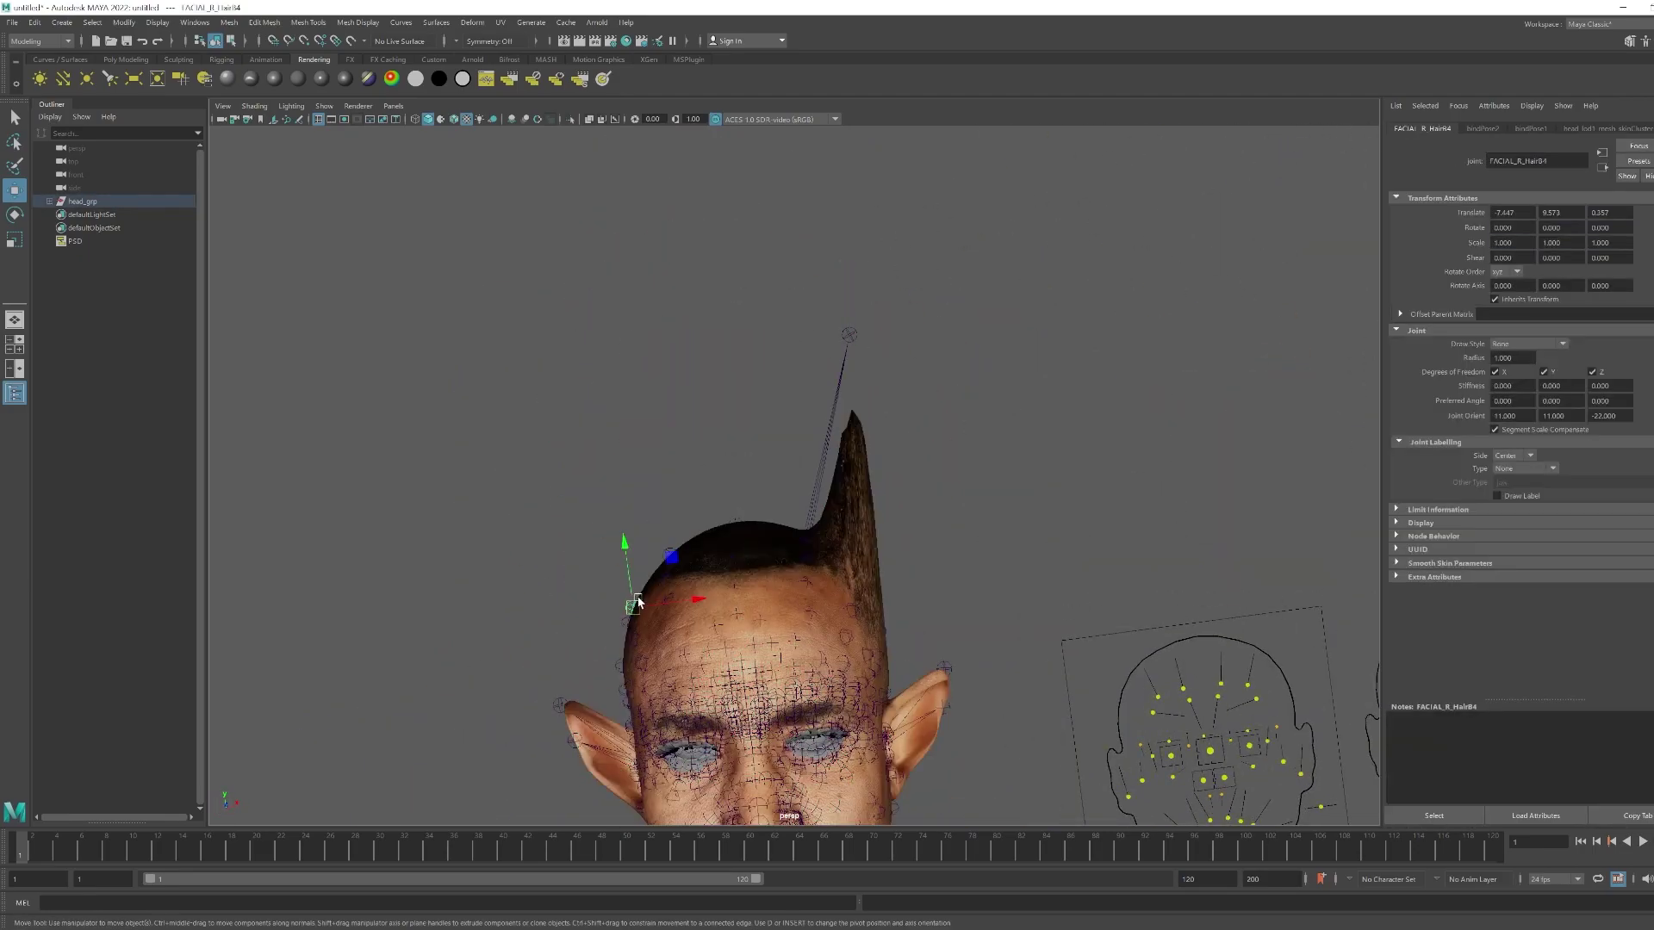
left_click_drag(637, 603, 859, 416, "alt")
left_click(881, 536)
left_click(787, 414)
left_click(860, 416)
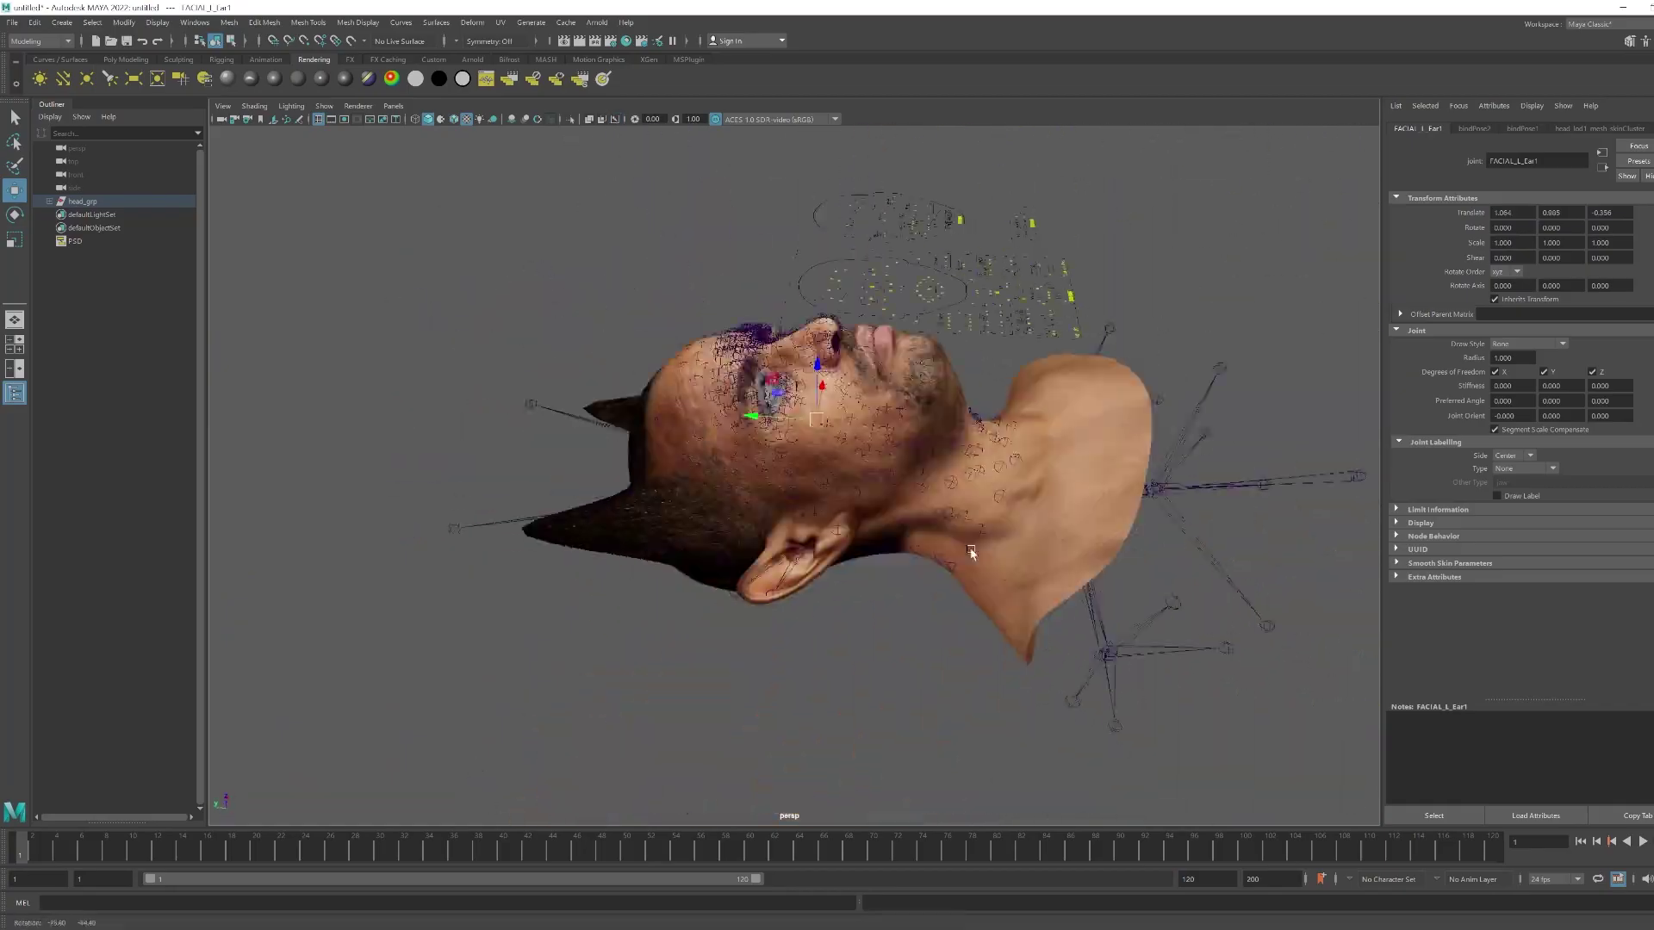
- Select the nostril and nose-tip joints and adjust them to reshape the nose
left_click_drag(707, 659, 923, 613, "alt")
left_click(971, 741)
left_click(922, 610)
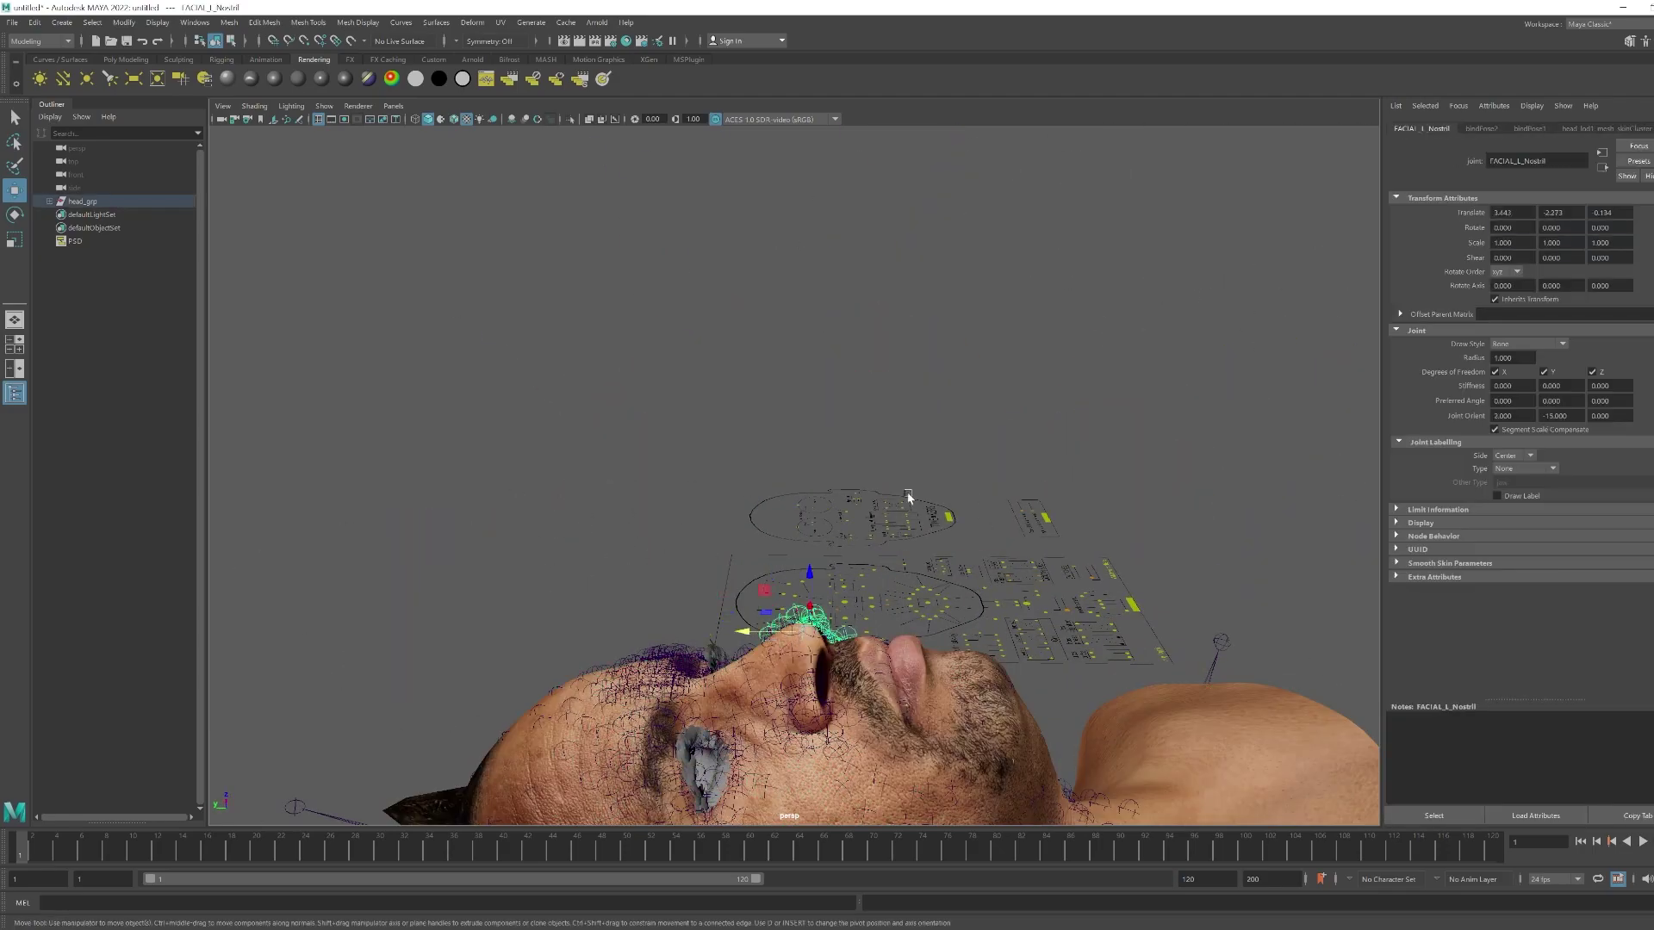
left_click_drag(885, 518, 783, 457, "alt")
left_click(783, 457)
scroll(728, 416, "up", 3)
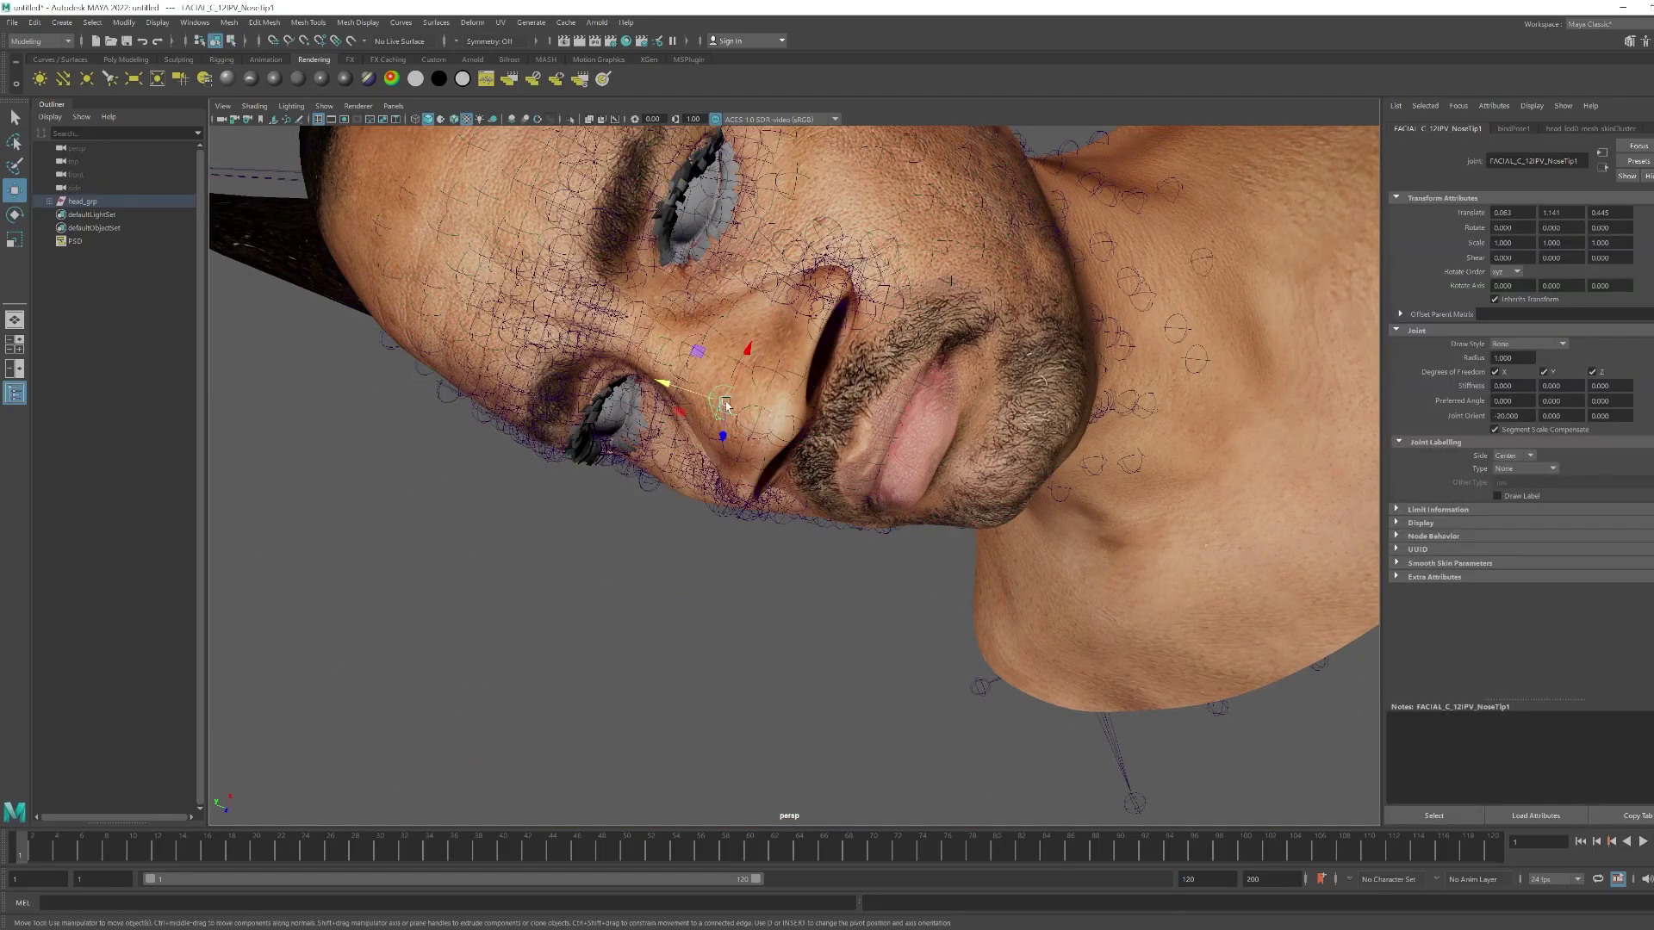